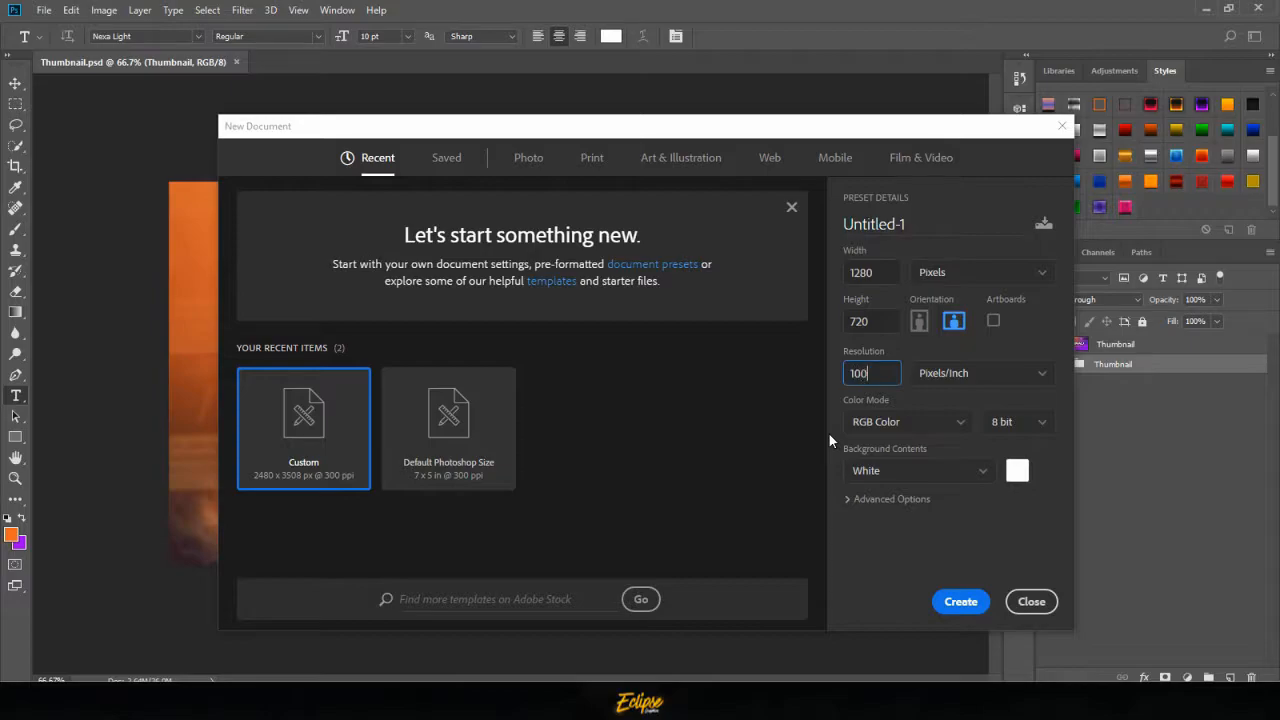
- Create a new 1280 × 720 pixel RGB document at 100 pixels/inch with a white background
left_click(1005, 521)
left_click(960, 601)
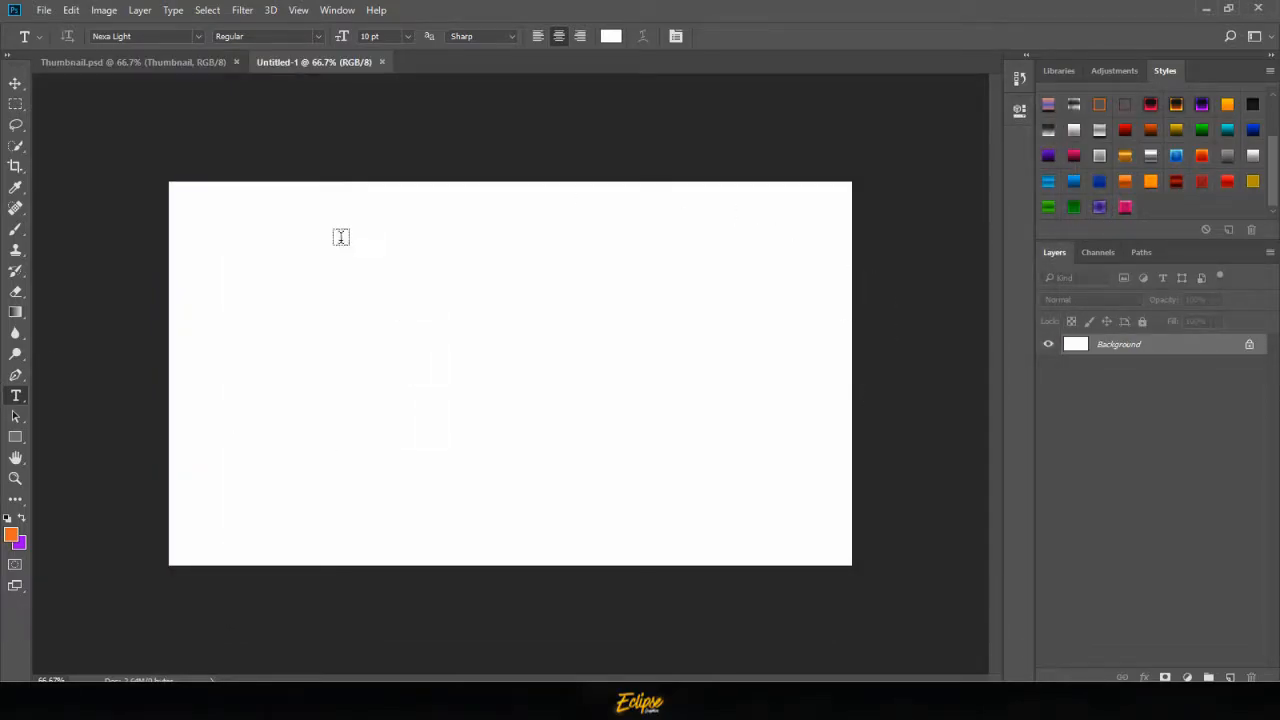
- Unlock the white background, add a new empty layer and delete the white layer
left_click(1249, 345)
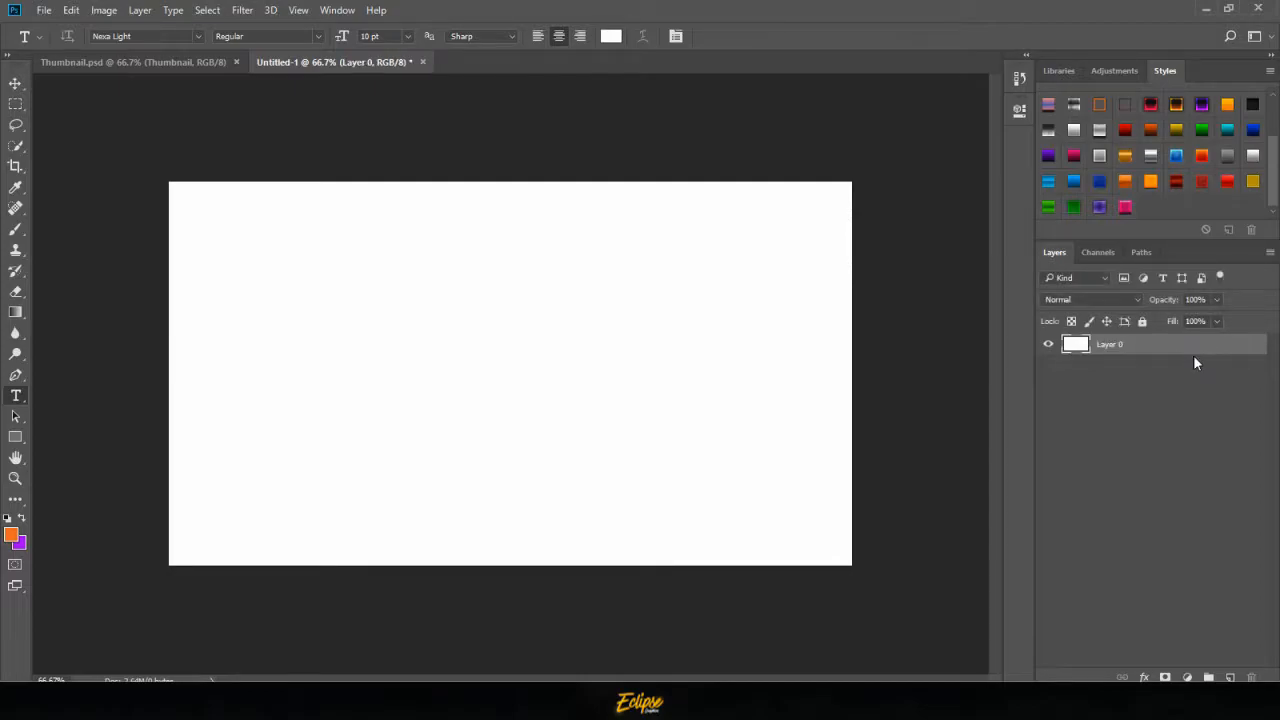
left_click(1230, 678)
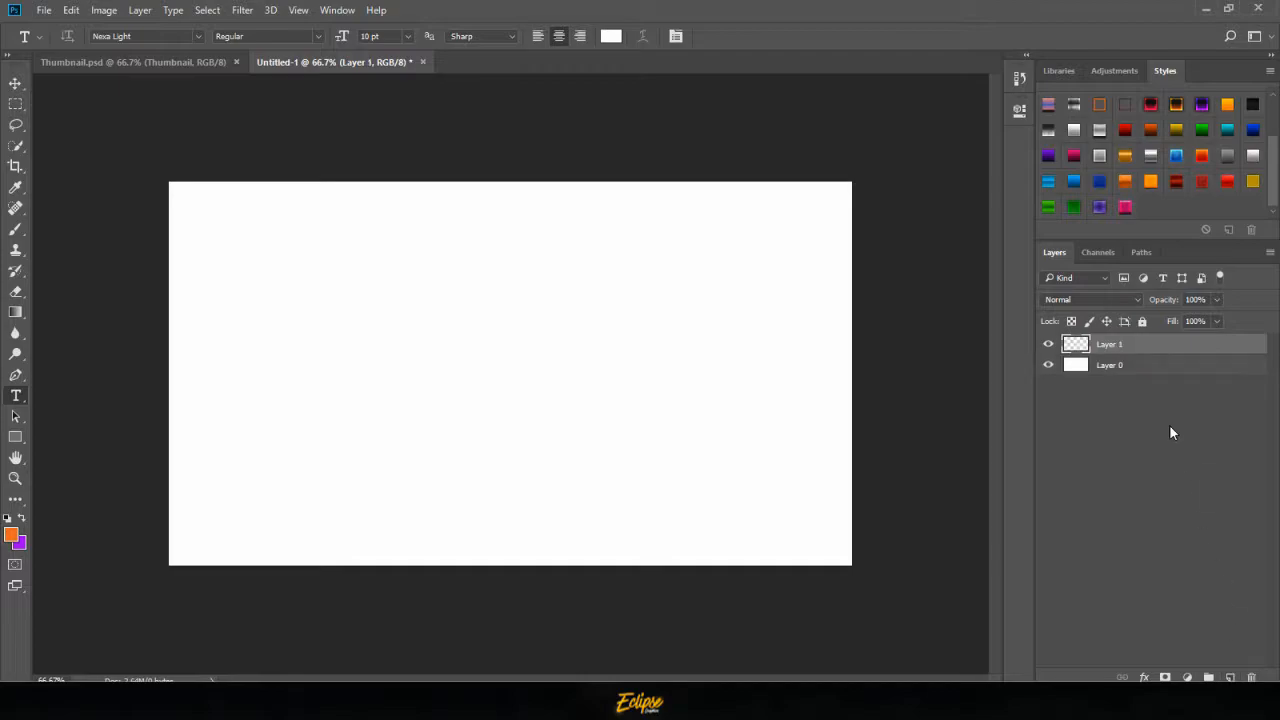
left_click(1129, 372)
key("Delete")
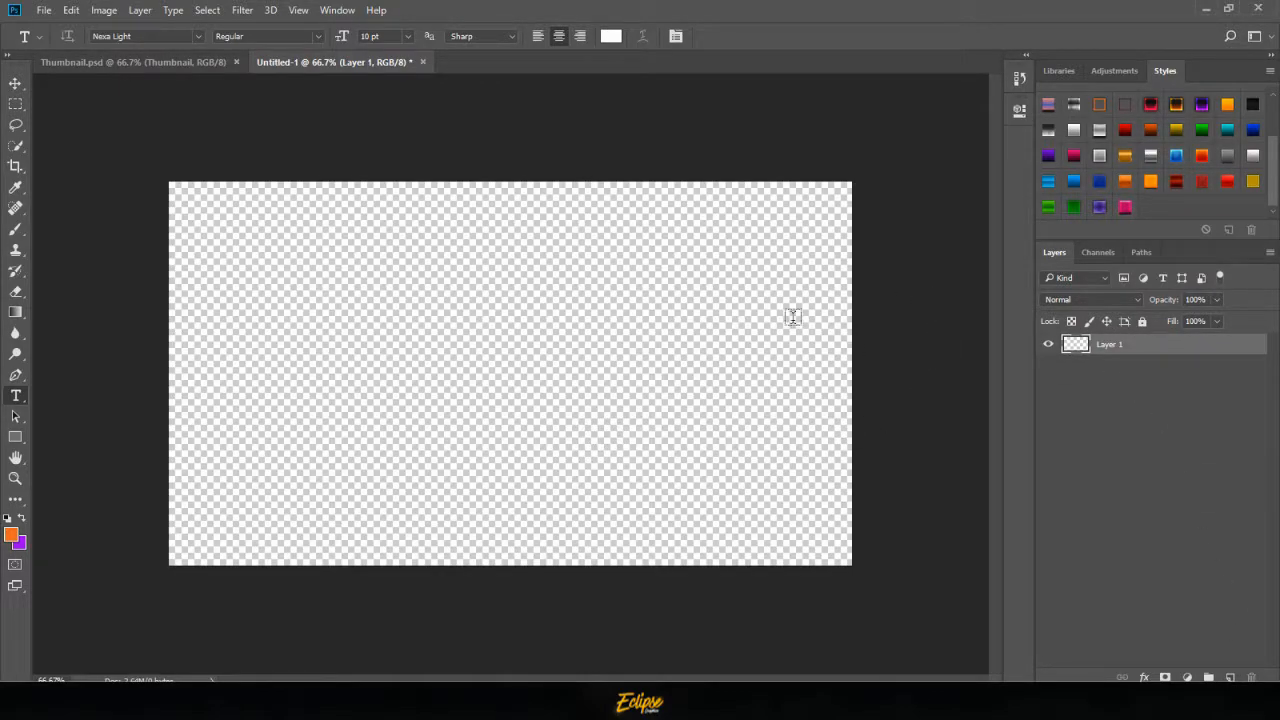
- Set the foreground colour to black (000000) and brush over the entire canvas on the empty layer
key("b")
left_click(11, 536)
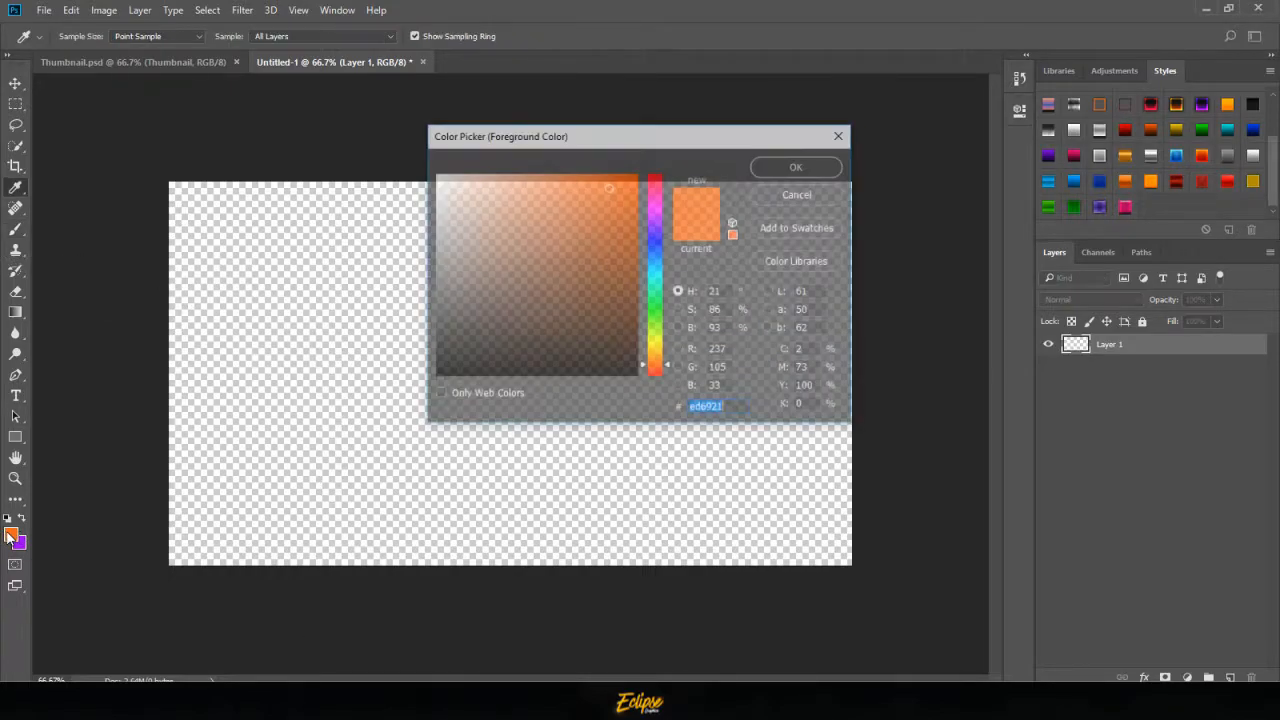
type("000000")
left_click(797, 166)
mouse_move(180, 290)
left_mouse_down()
mouse_move(771, 289)
mouse_move(320, 310)
left_mouse_up()
key("ctrl+z")
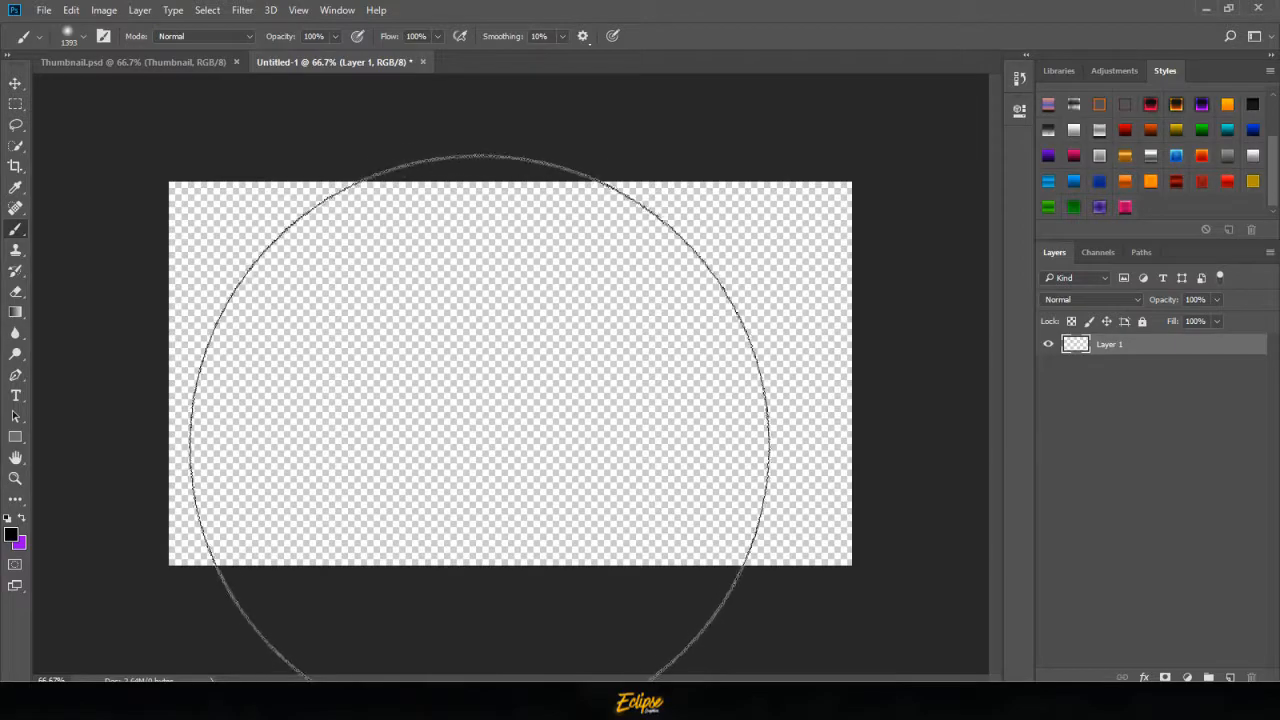
mouse_move(498, 385)
left_mouse_down()
mouse_move(458, 631)
mouse_move(508, 690)
mouse_move(210, 648)
left_mouse_up()
mouse_move(215, 235)
left_mouse_down()
mouse_move(743, 371)
mouse_move(733, 560)
mouse_move(868, 462)
left_mouse_up()
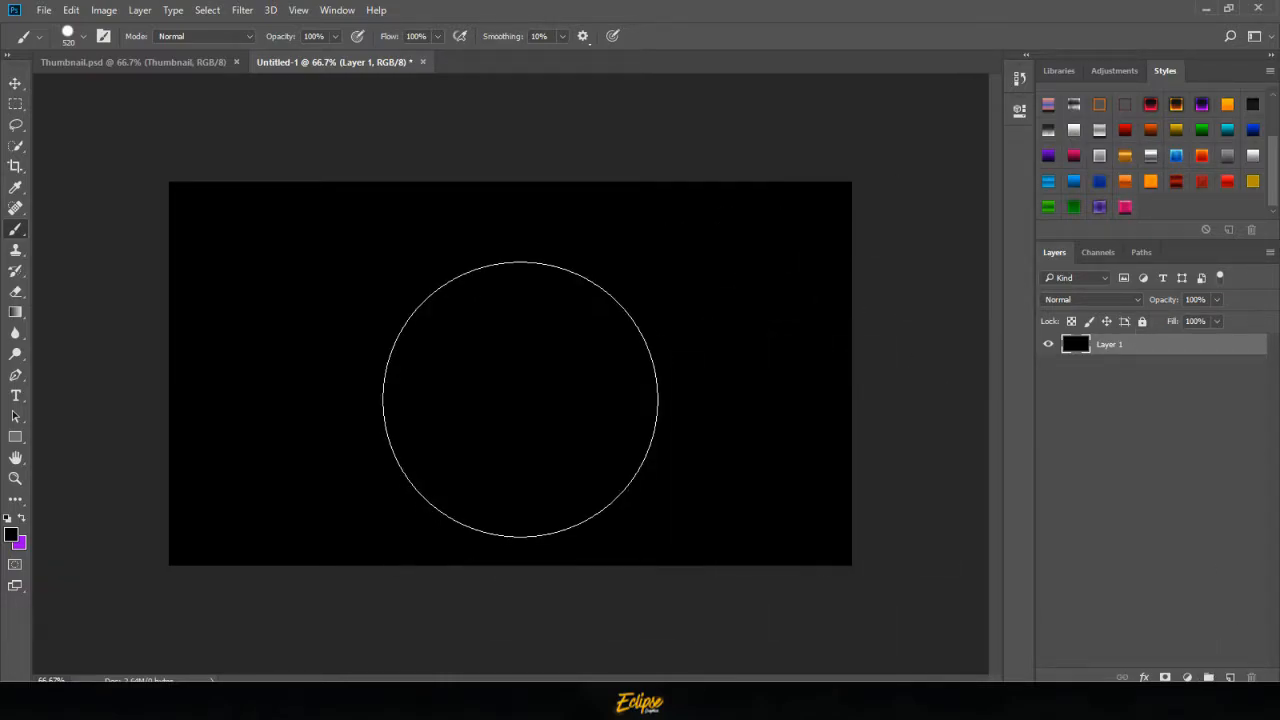
- Open Thumbnail-Background.png from the 025 EclipseGraphics Thumbnail Tutorial folder
key("ctrl+o")
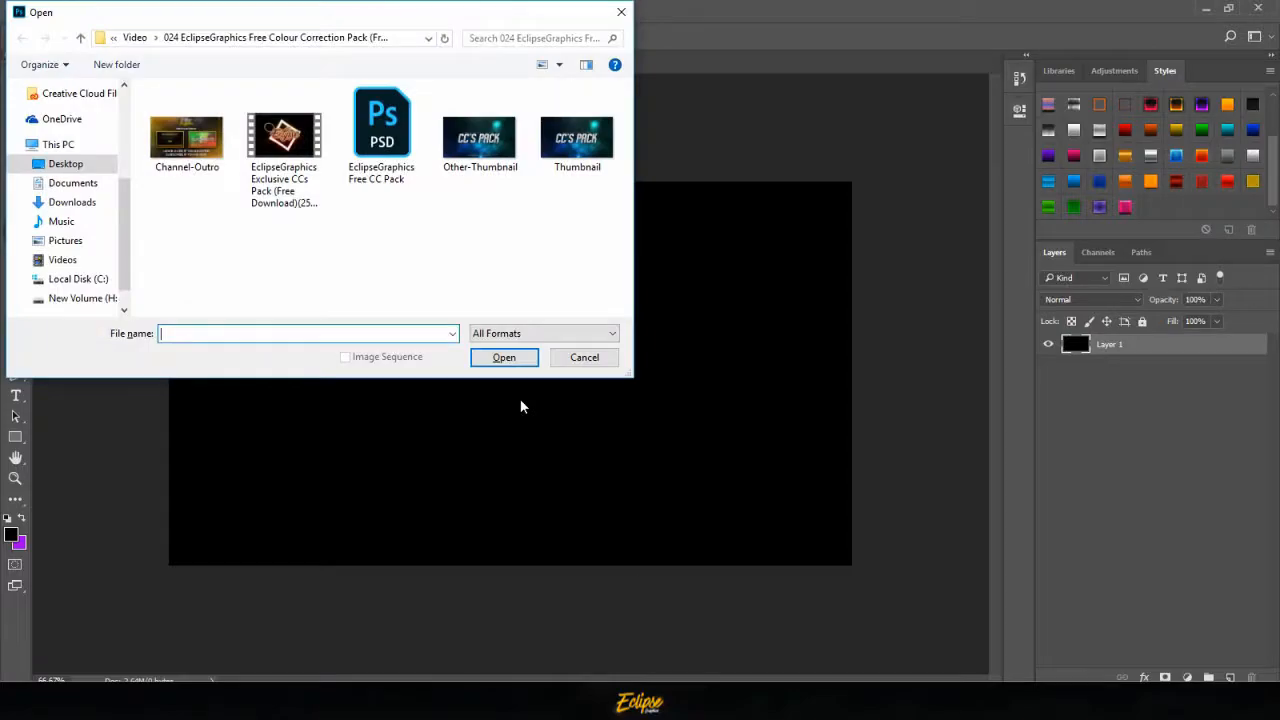
left_click(135, 38)
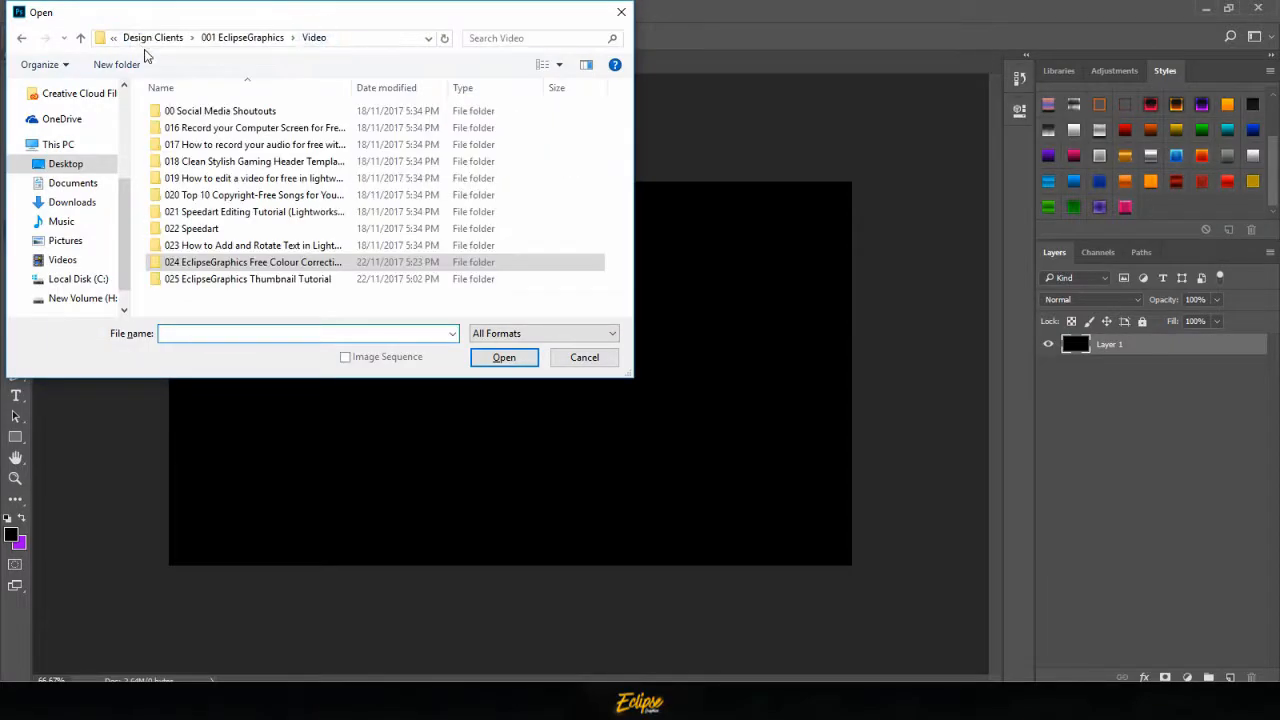
double_click(265, 273)
double_click(382, 145)
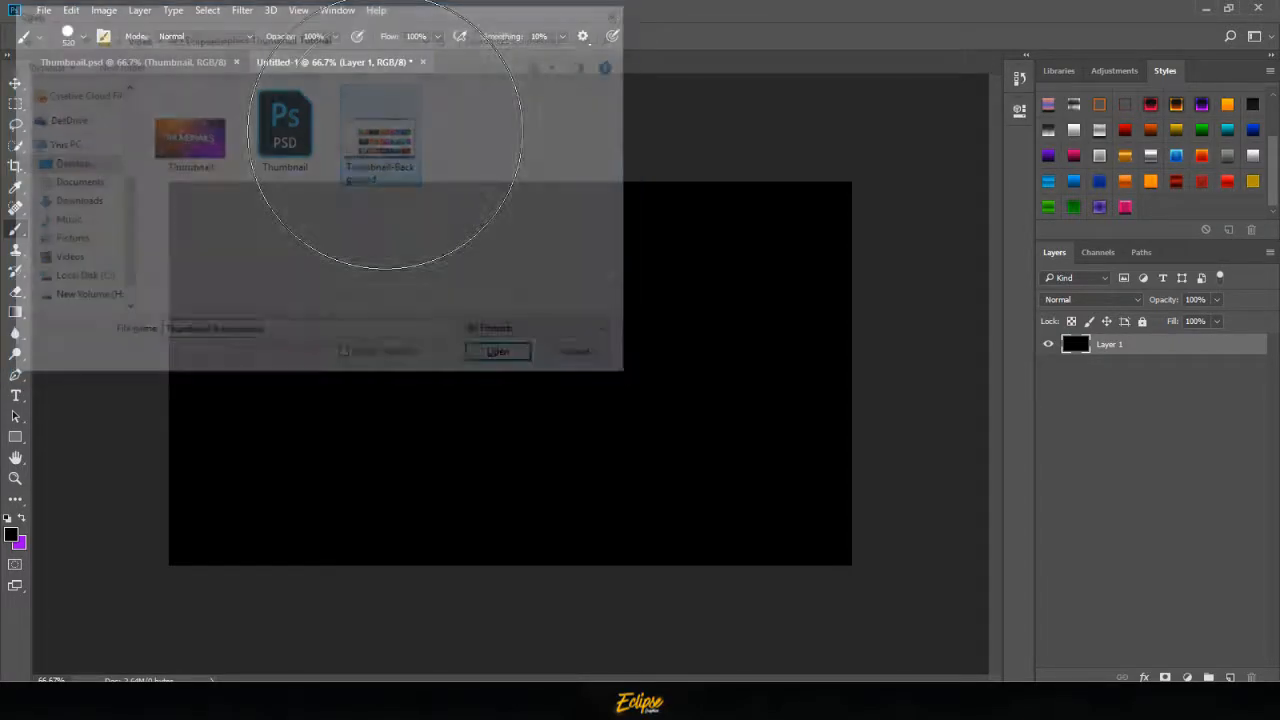
- Copy the whole screenshot image, close its file and paste it into the untitled document above the black layer
key("v")
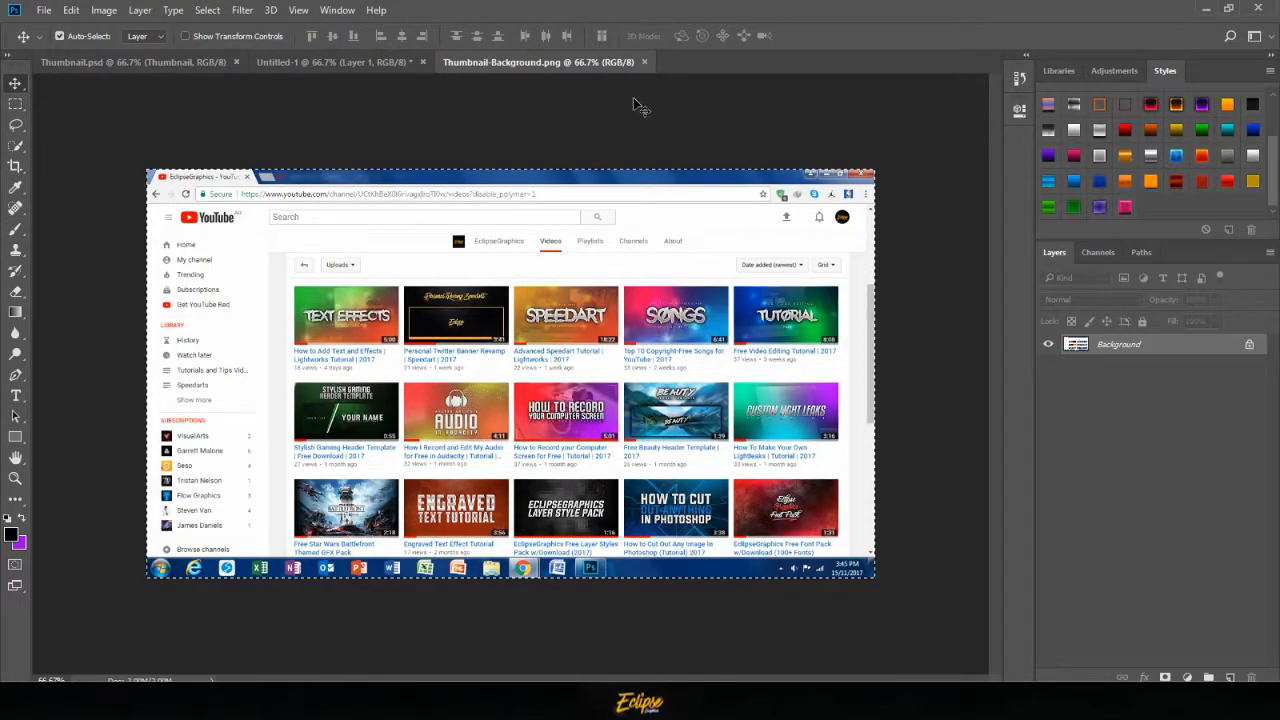
left_click(644, 62)
key("ctrl+v")
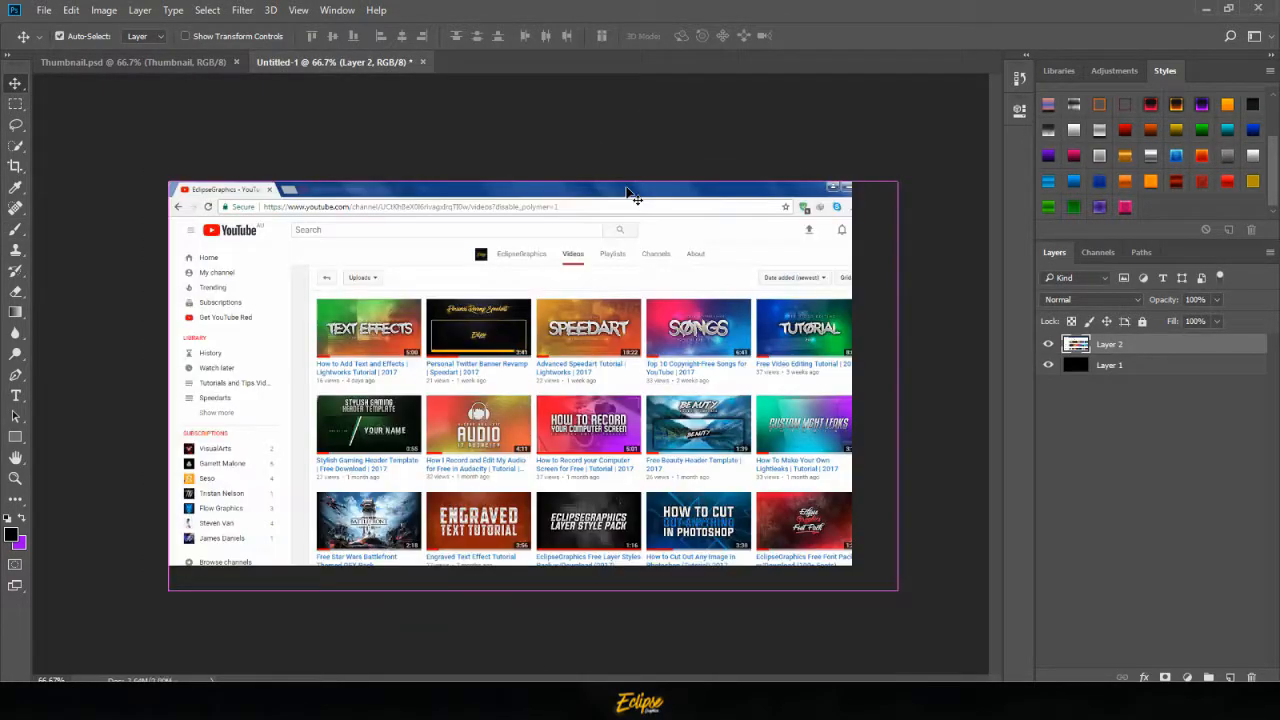
- Scale the pasted screenshot to about 137%, rotate it about 2° clockwise and position it so the video thumbnails fill the canvas
key("ctrl+minus")
key("ctrl+minus")
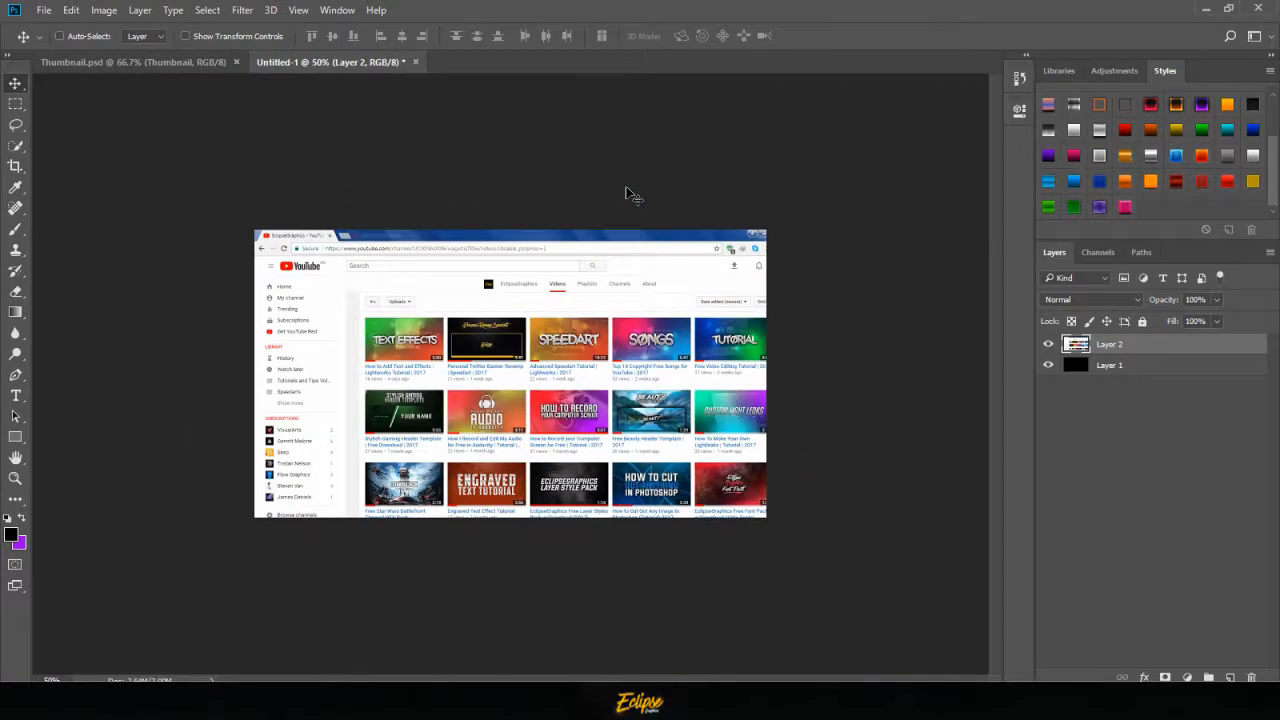
key("ctrl+t")
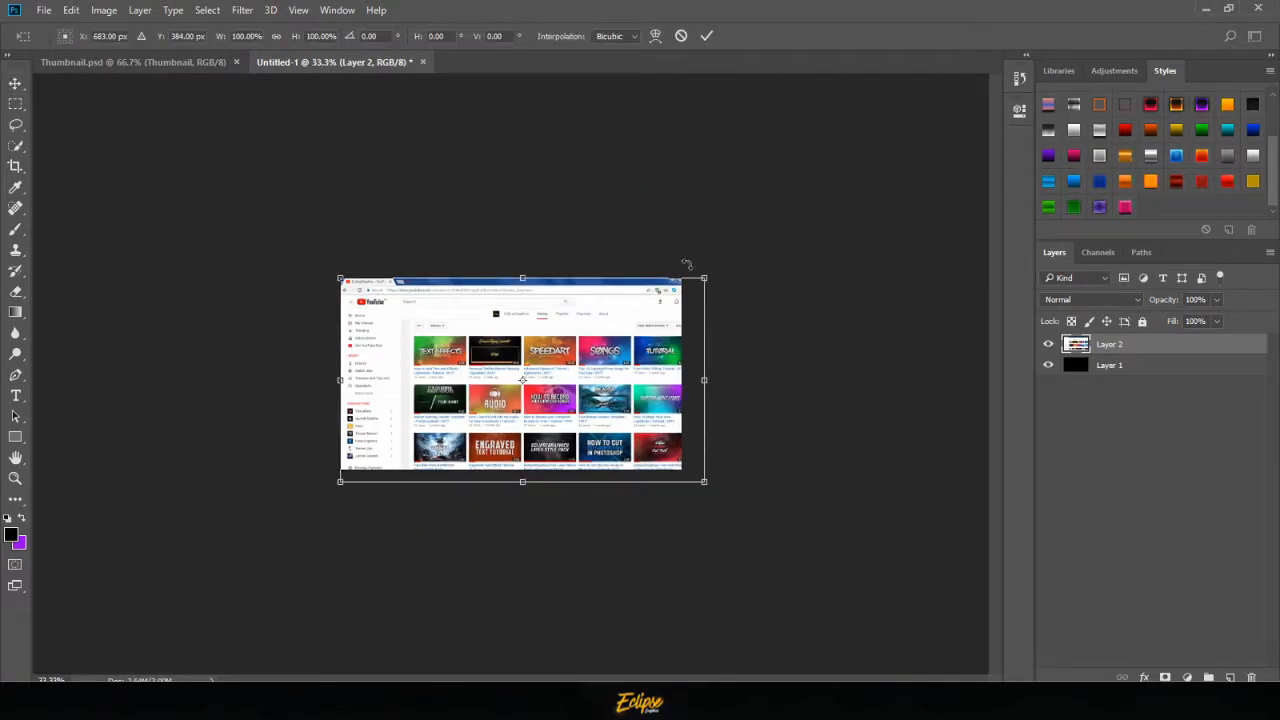
left_click_drag(703, 483, 751, 494)
mouse_move(831, 483)
left_mouse_down()
mouse_move(814, 523)
mouse_move(831, 480)
mouse_move(831, 491)
left_mouse_up()
left_click_drag(664, 451, 648, 430)
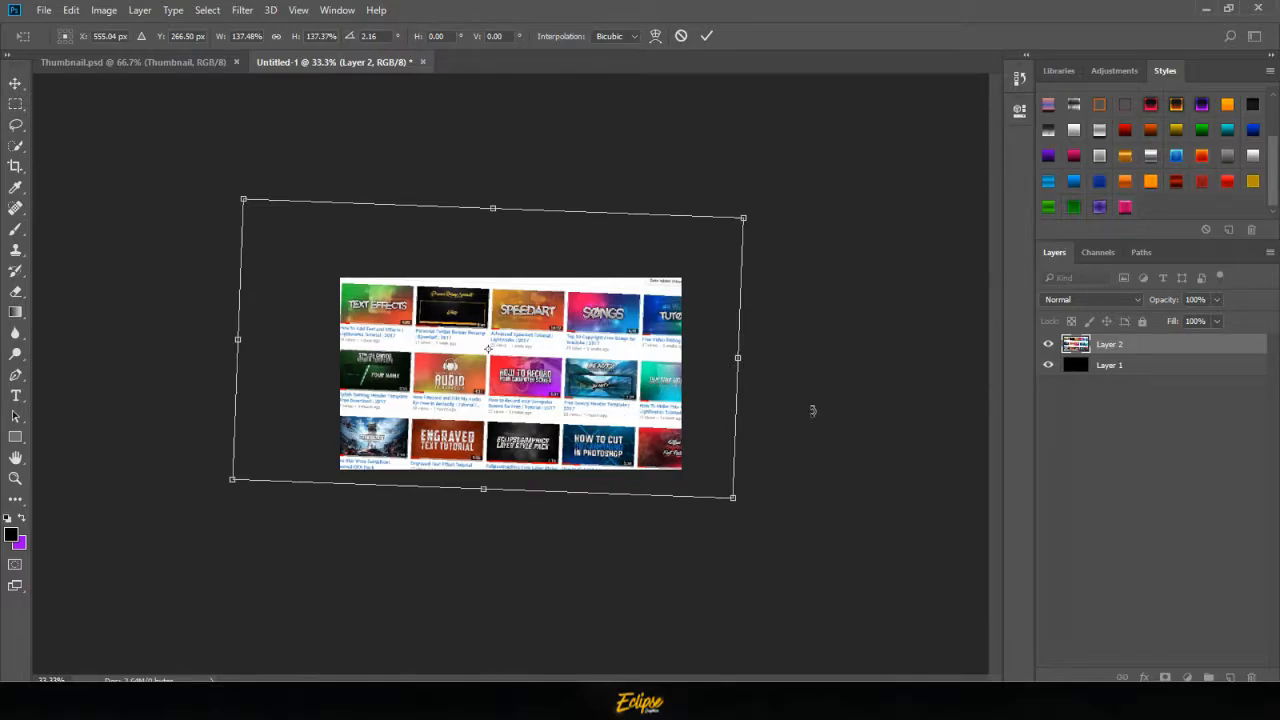
key("Escape")
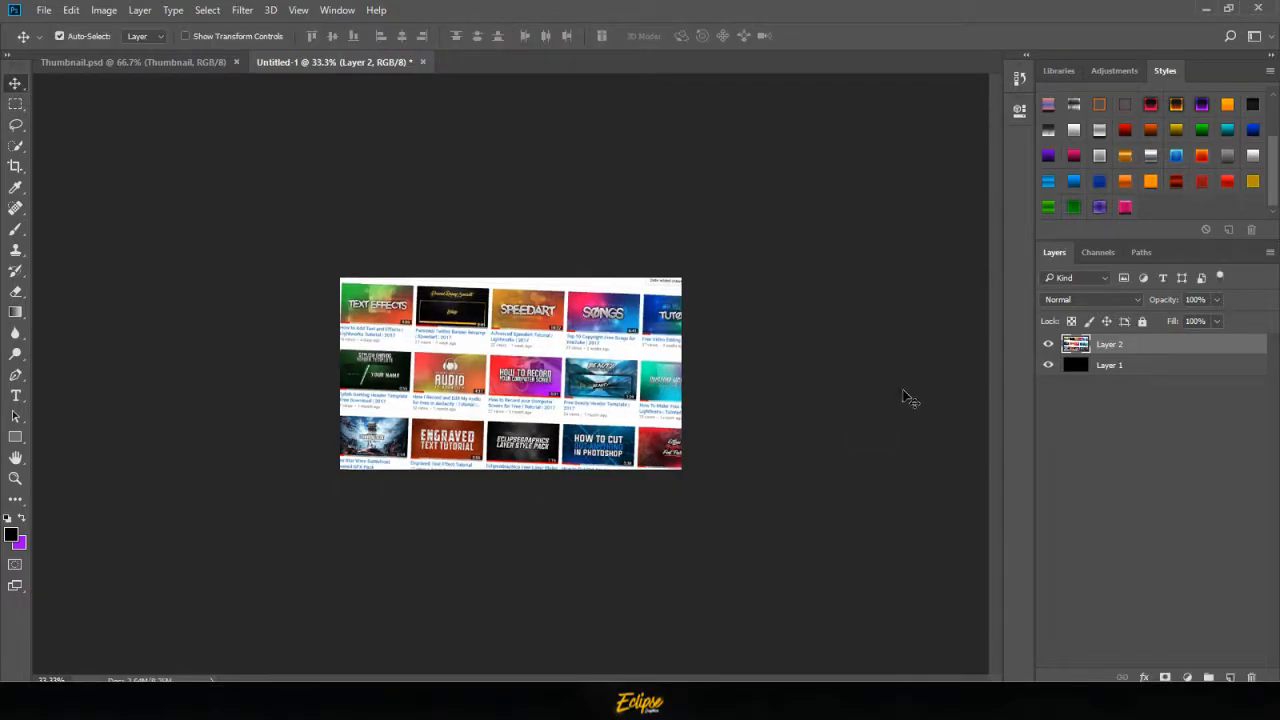
- Set the opacity of the screenshot layer to 60%
key("ctrl+plus")
key("ctrl+plus")
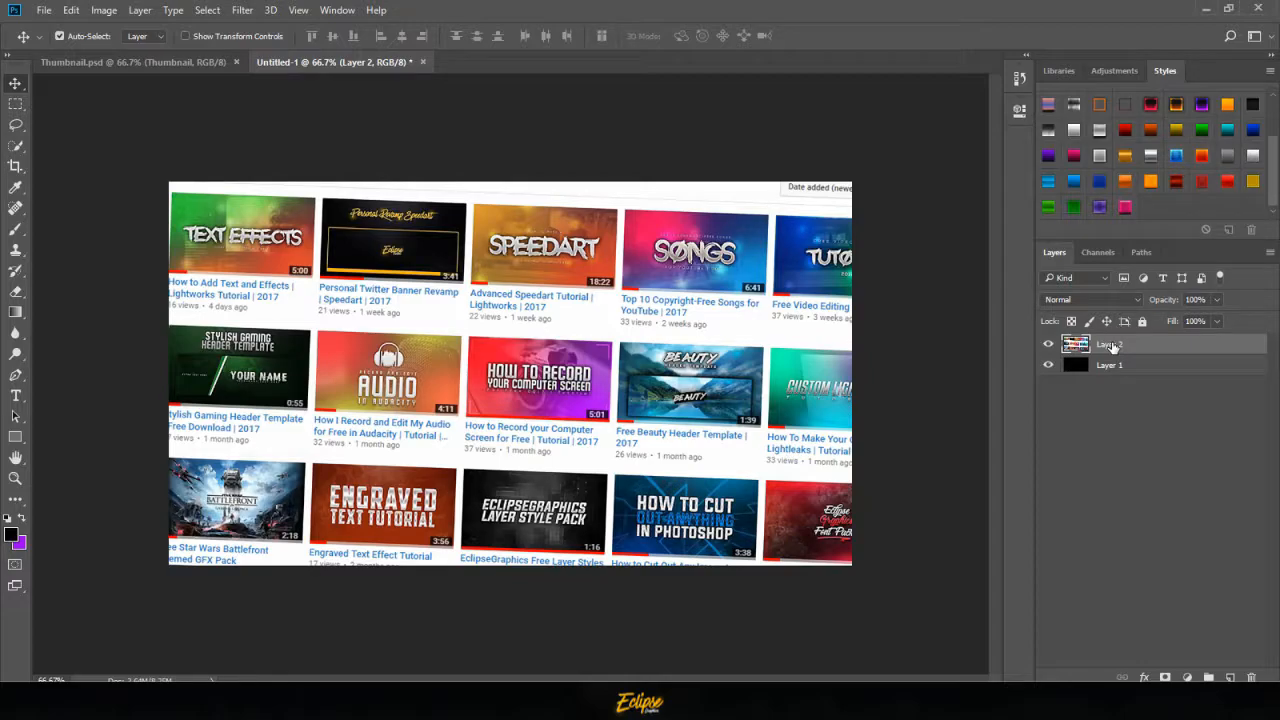
left_click(1212, 302)
left_click(1163, 302)
type("60")
key("Return")
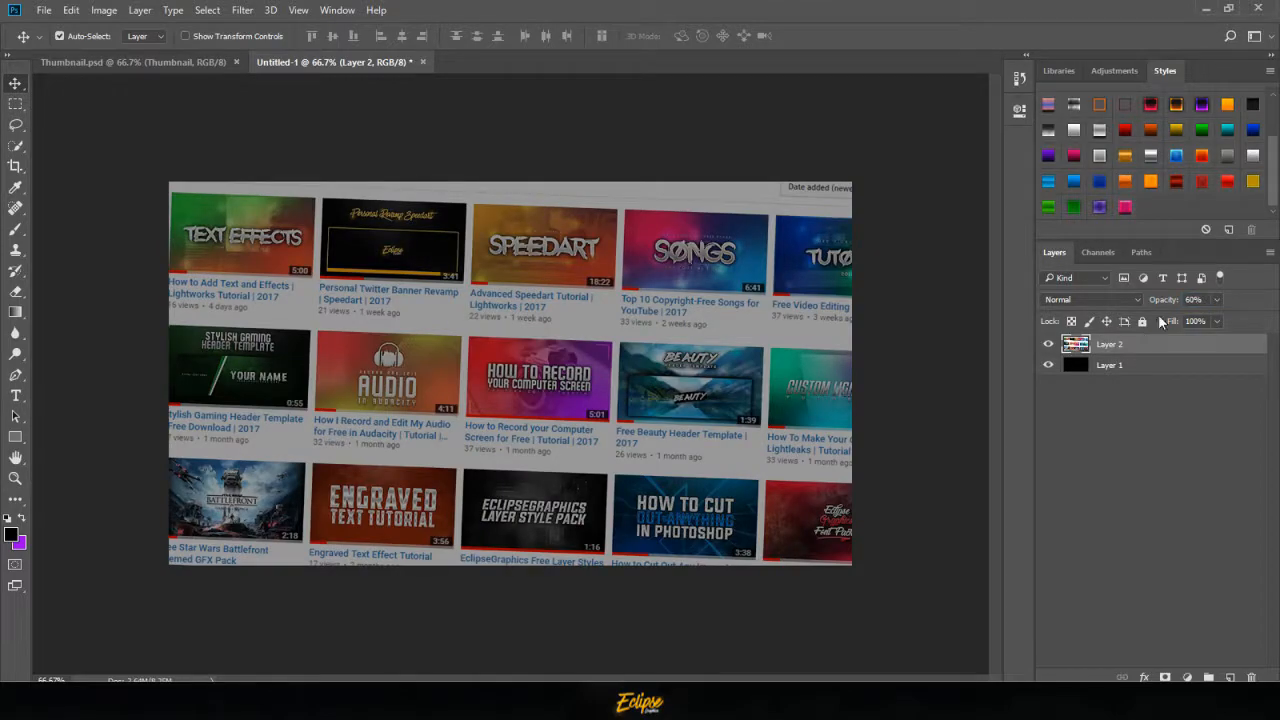
- Apply a Gaussian Blur with a 3-pixel radius to the screenshot layer
left_click(243, 11)
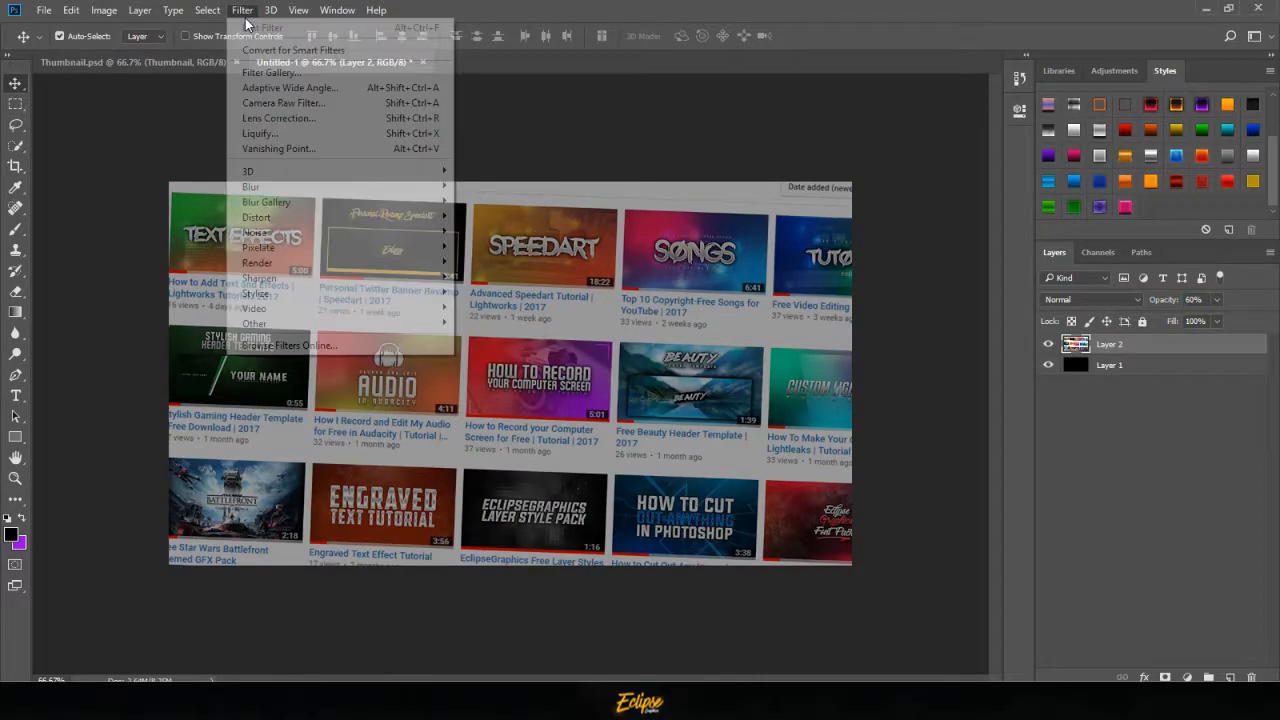
mouse_move(363, 328)
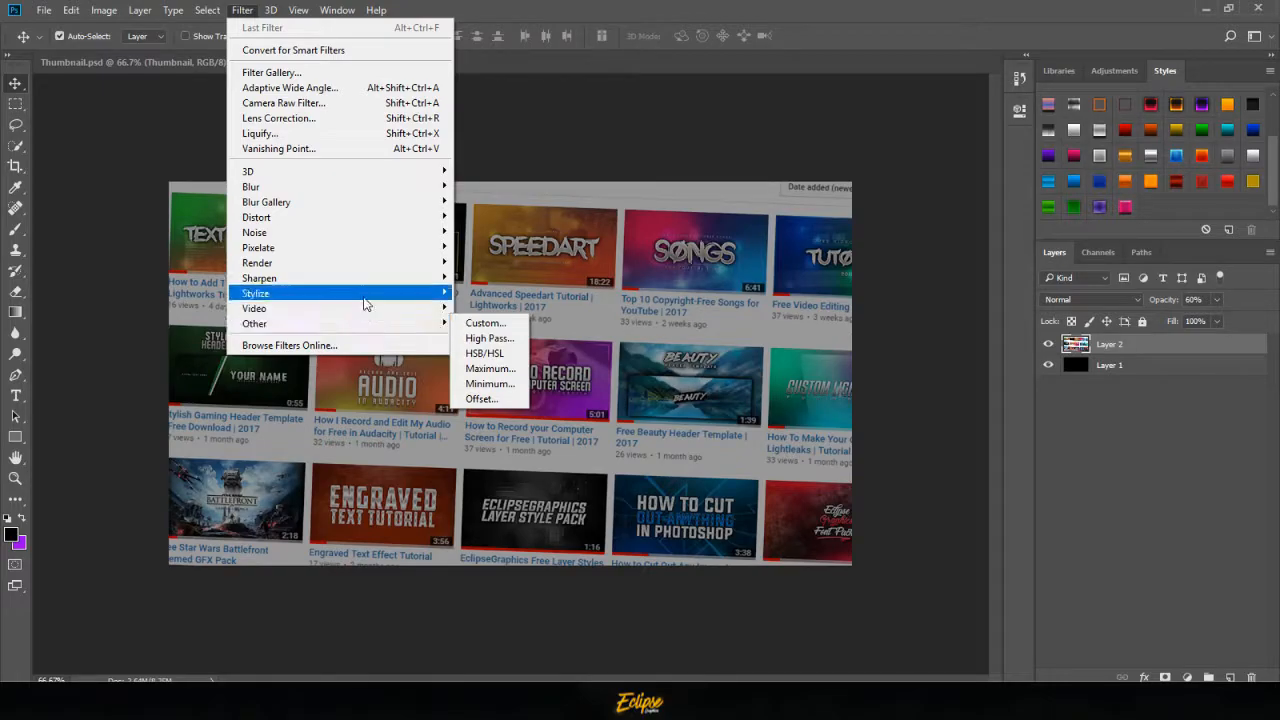
mouse_move(420, 187)
left_click(479, 249)
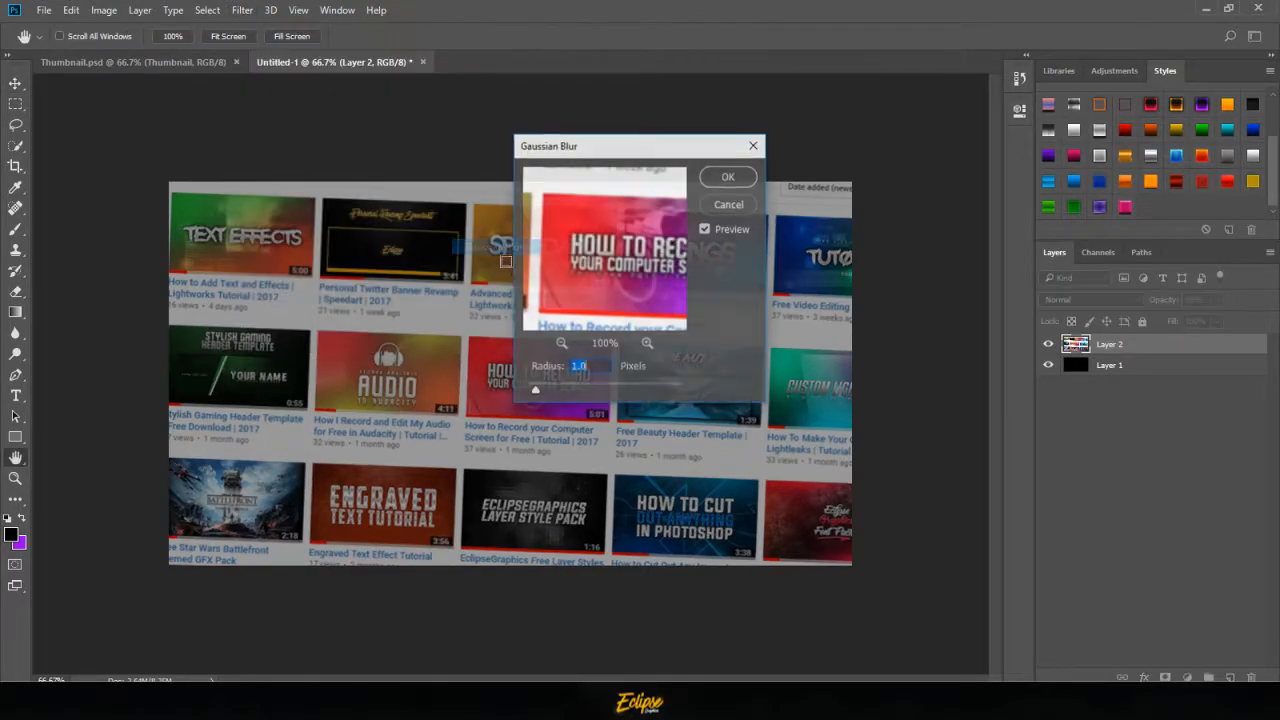
type("2")
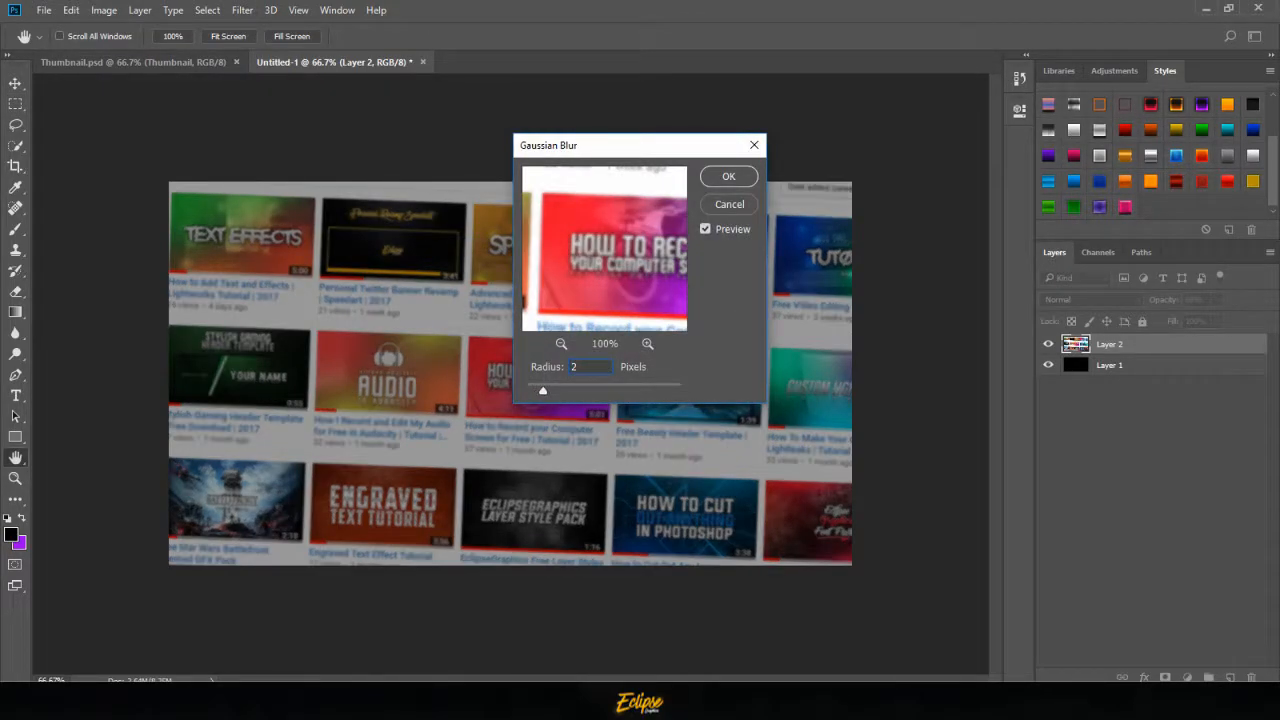
type("3")
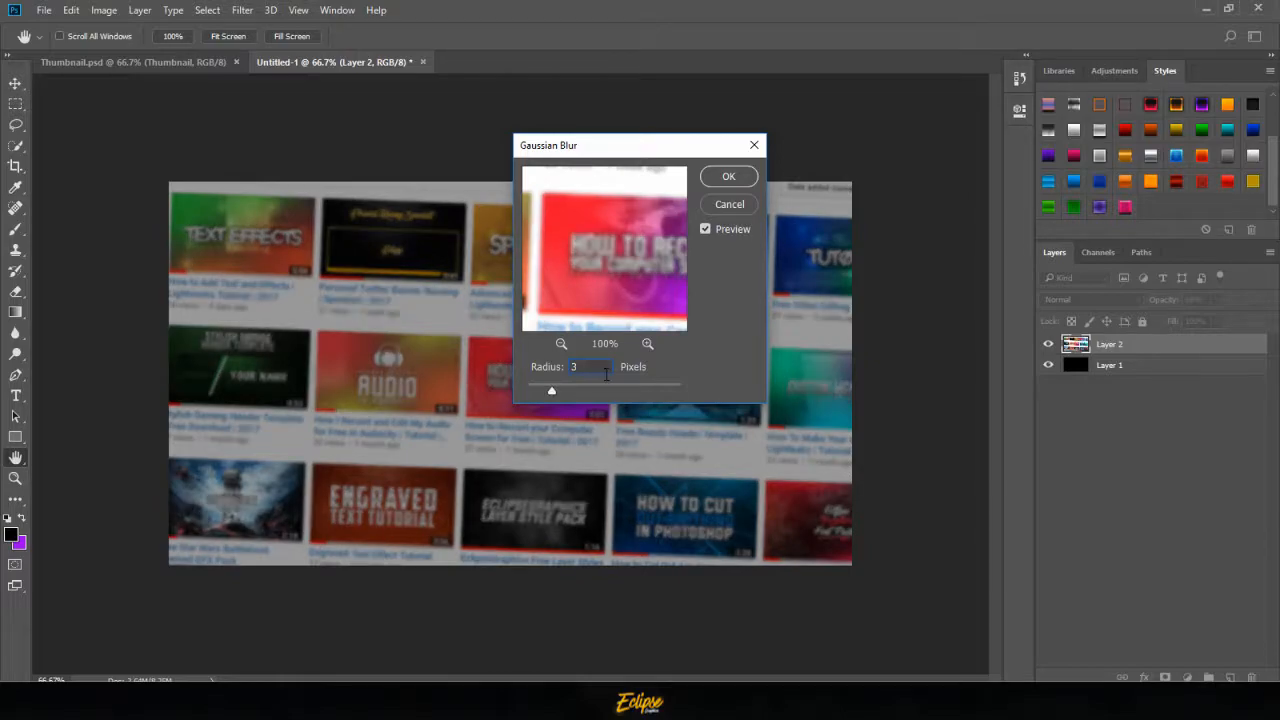
key("Return")
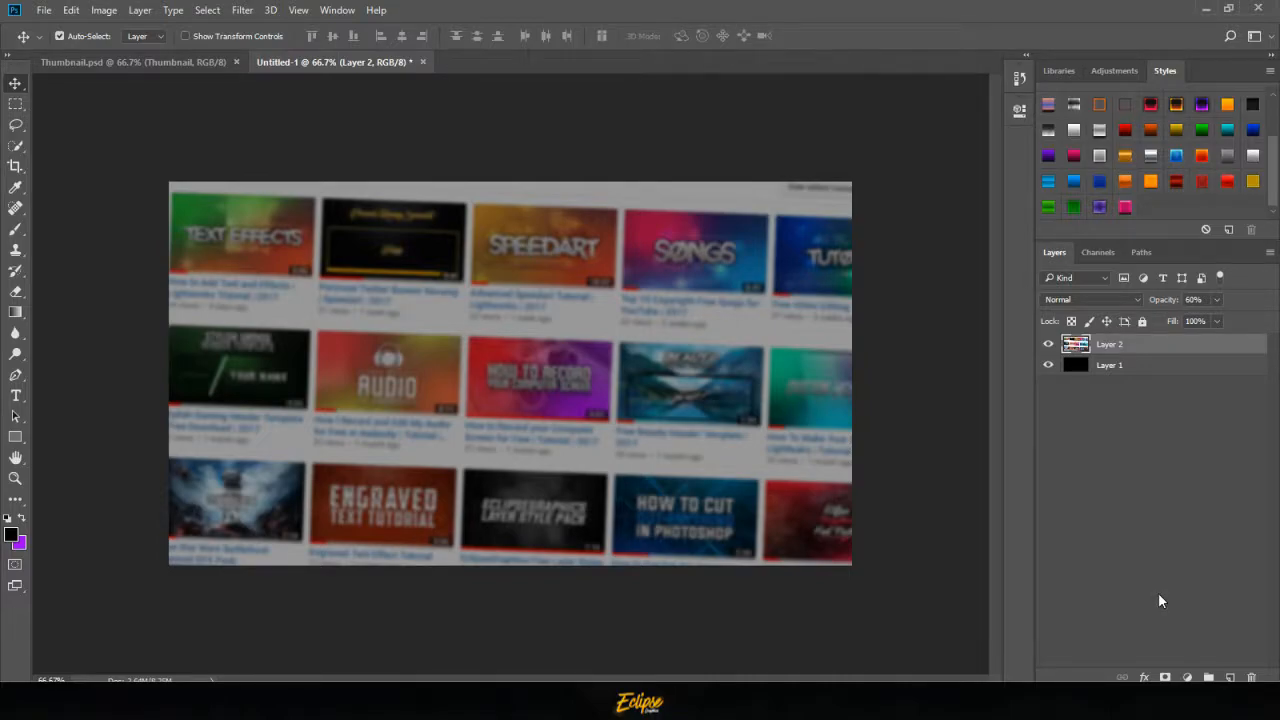
- Add a Black & White adjustment layer with default settings above the screenshot layer
left_click(1114, 70)
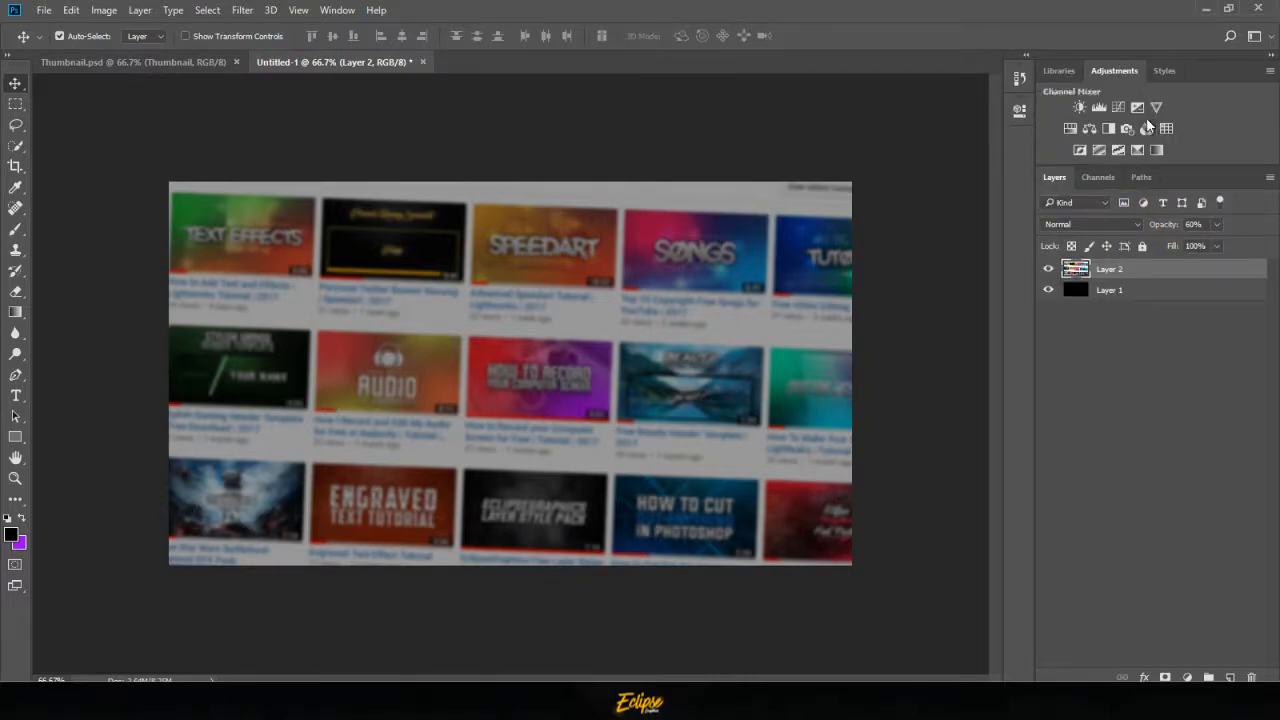
left_click(1108, 130)
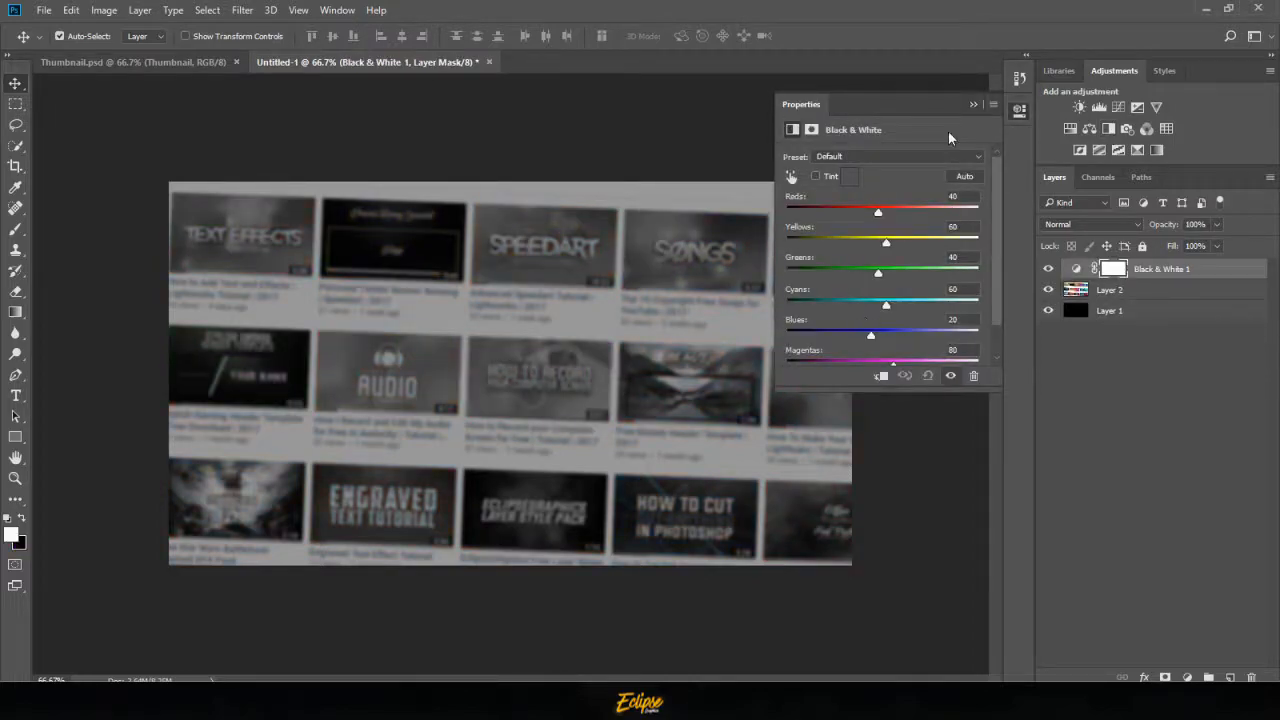
left_click(975, 105)
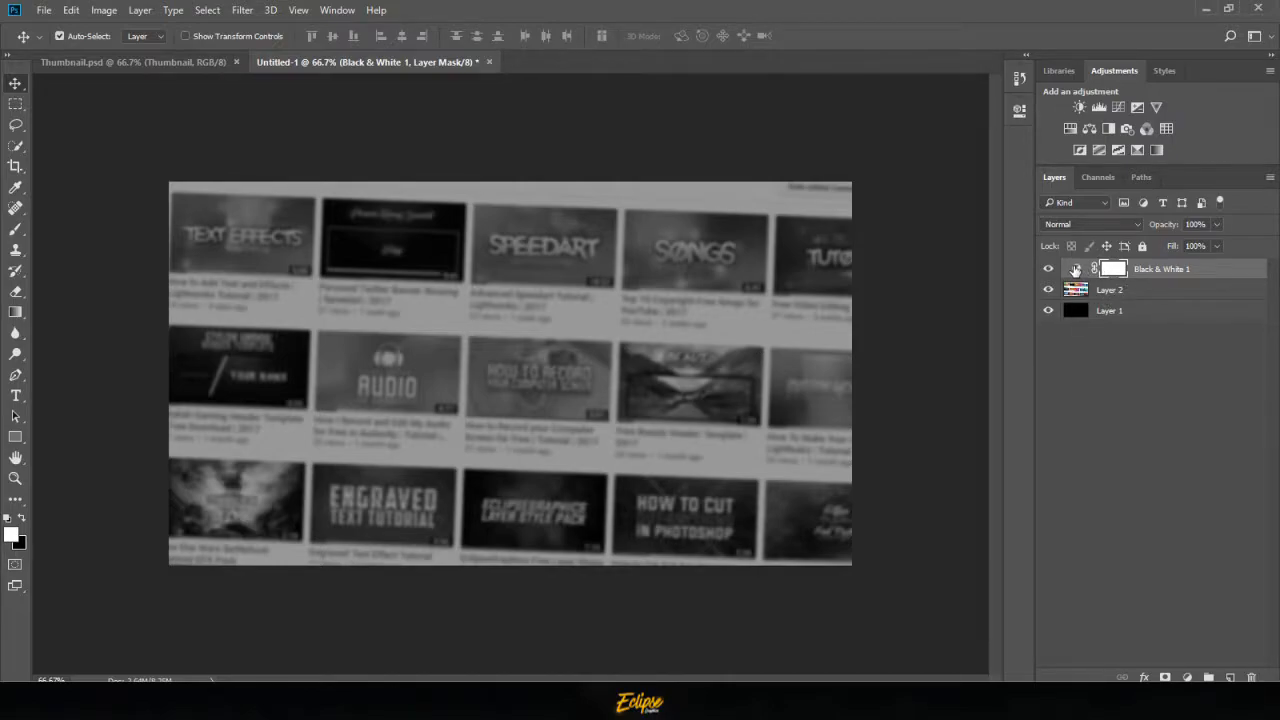
- Add an Exposure adjustment layer on top and lower its exposure to about -2.66
left_click(1137, 108)
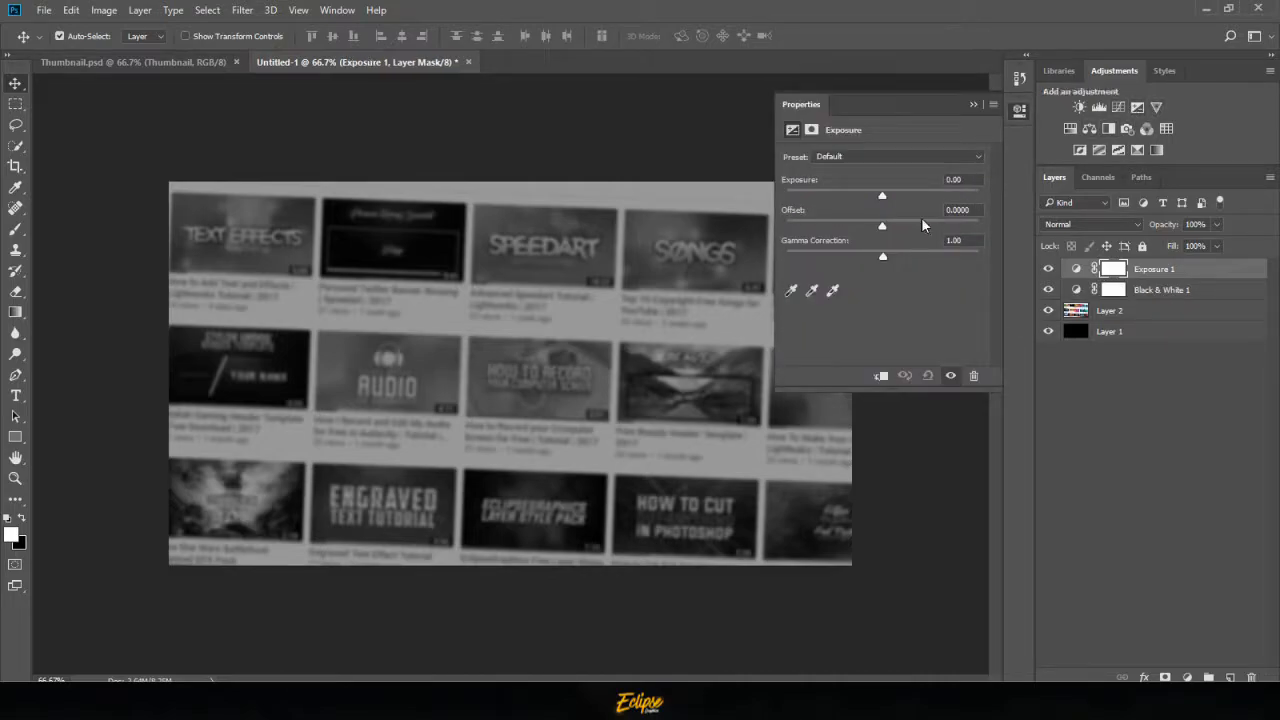
left_click(974, 179)
left_click_drag(888, 199, 846, 207)
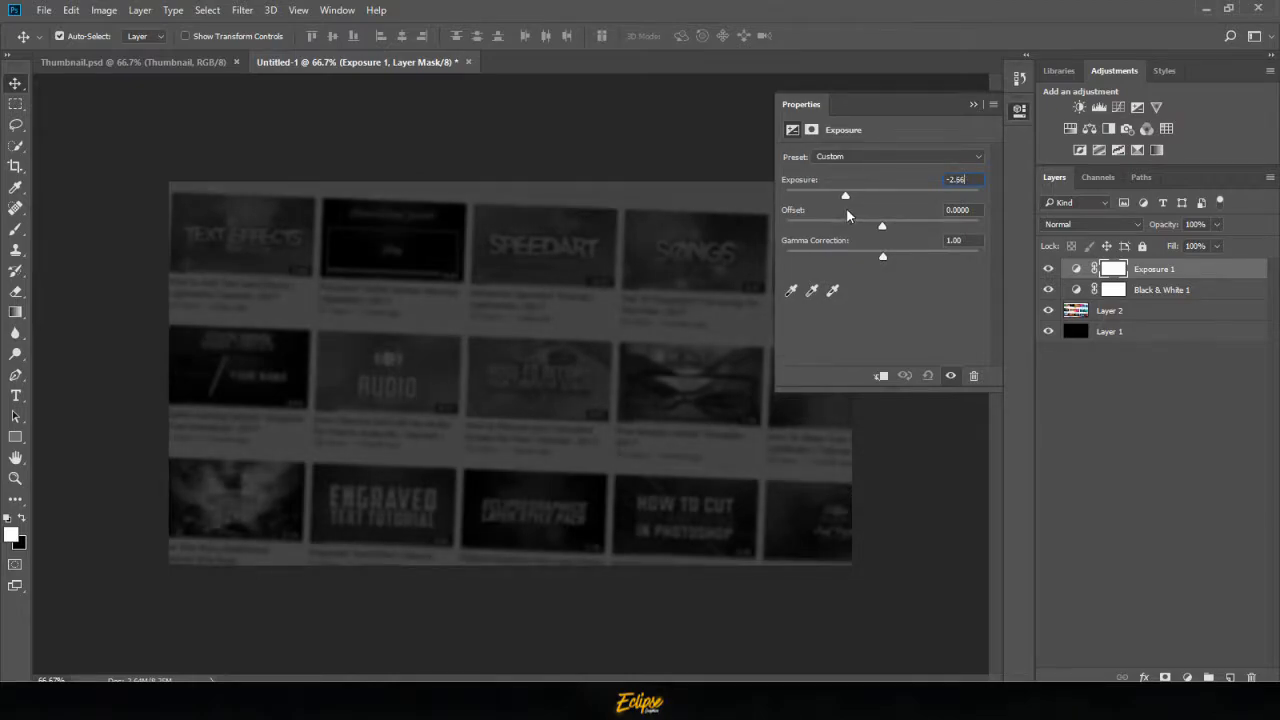
left_click(975, 105)
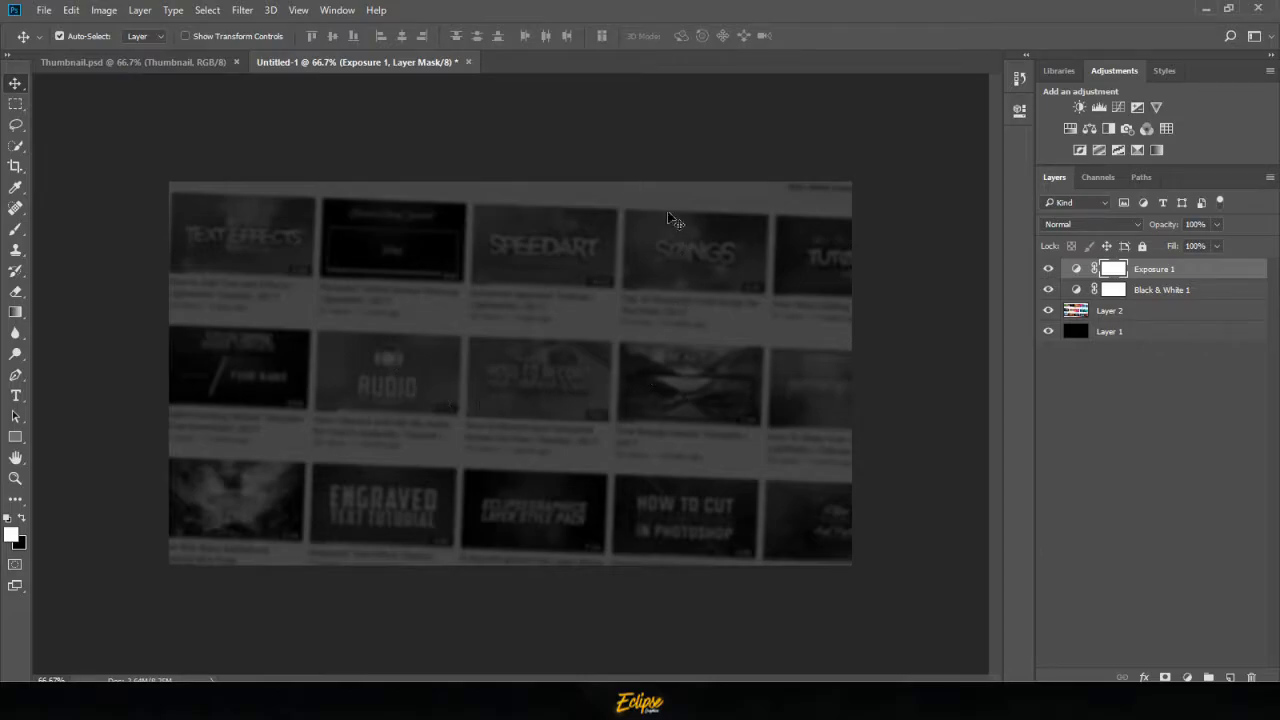
- Group all four layers and name the group Background
left_click(1178, 334)
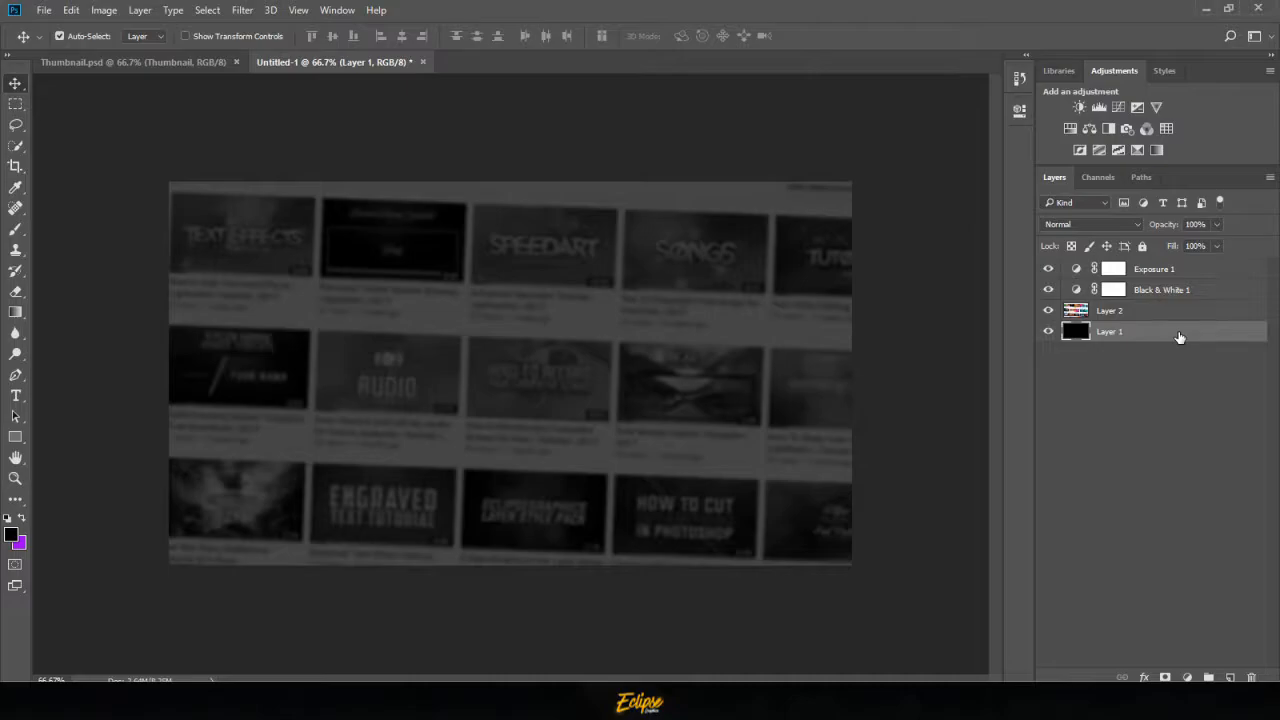
left_click(1175, 271, "shift")
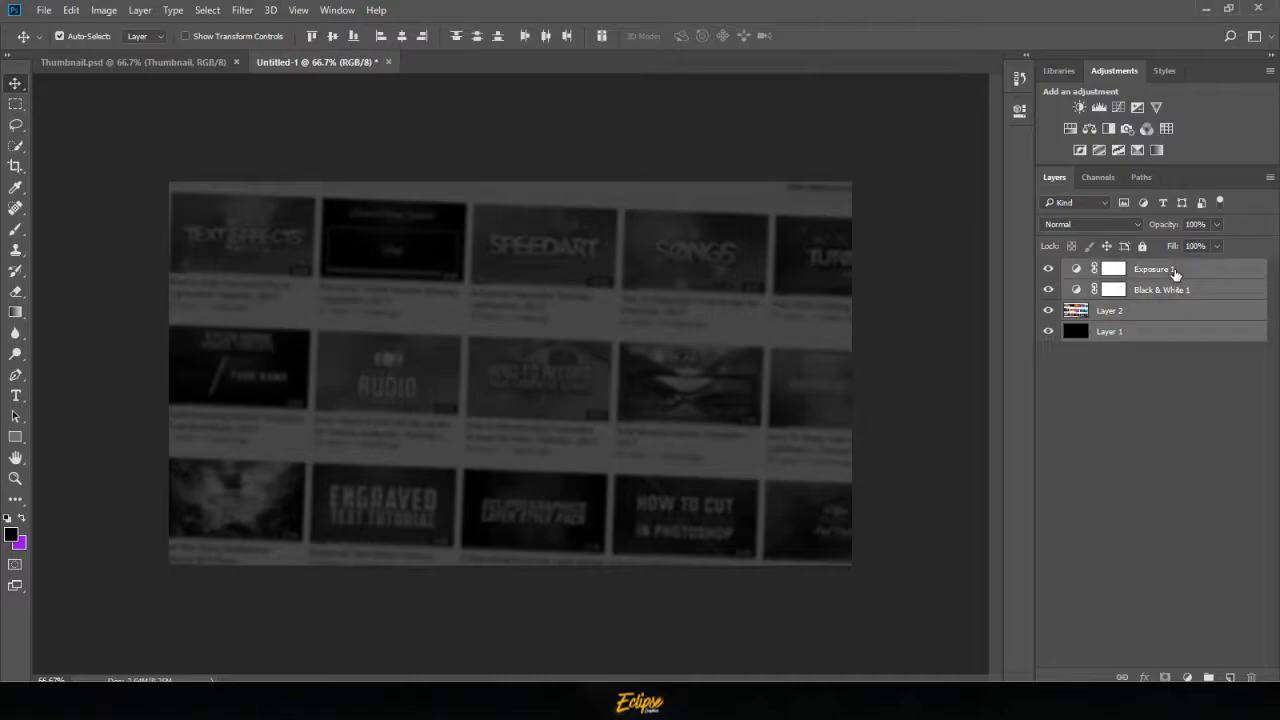
key("ctrl+g")
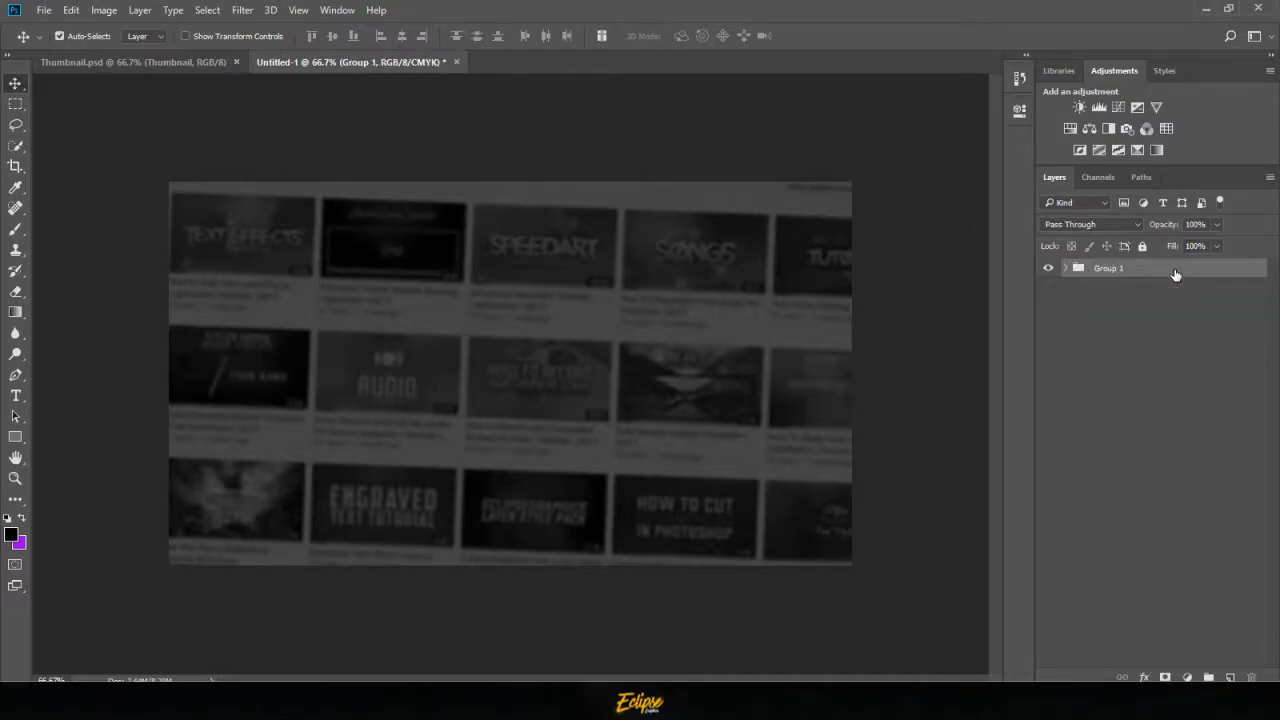
type("Background")
key("Return")
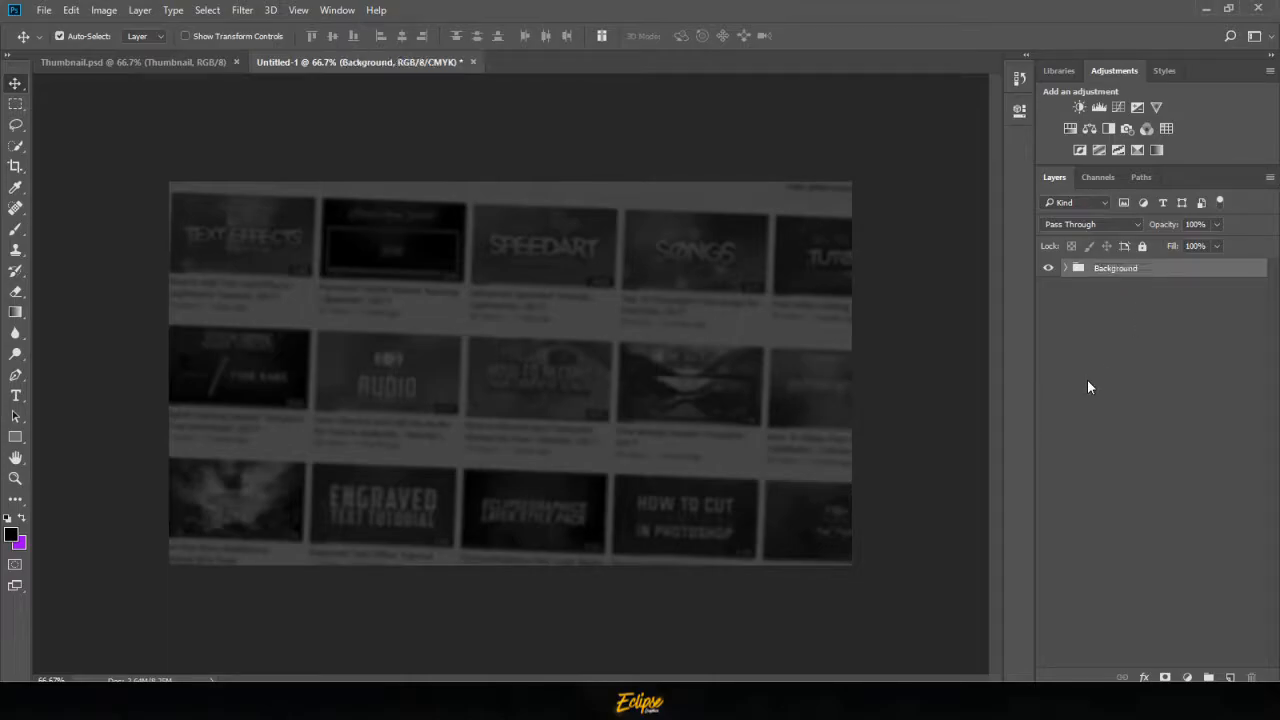
- Add a new empty layer above the Background group and turn off the CMYK proof preview of the document
left_click(1231, 677)
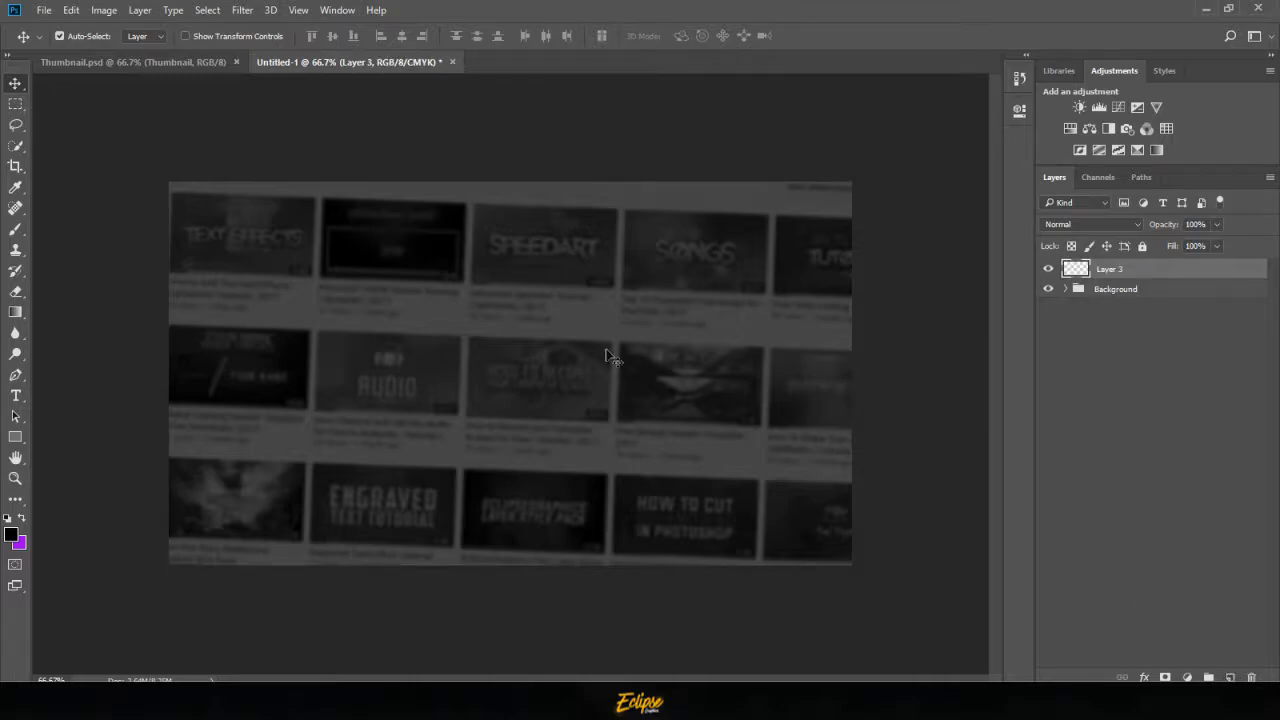
key("b")
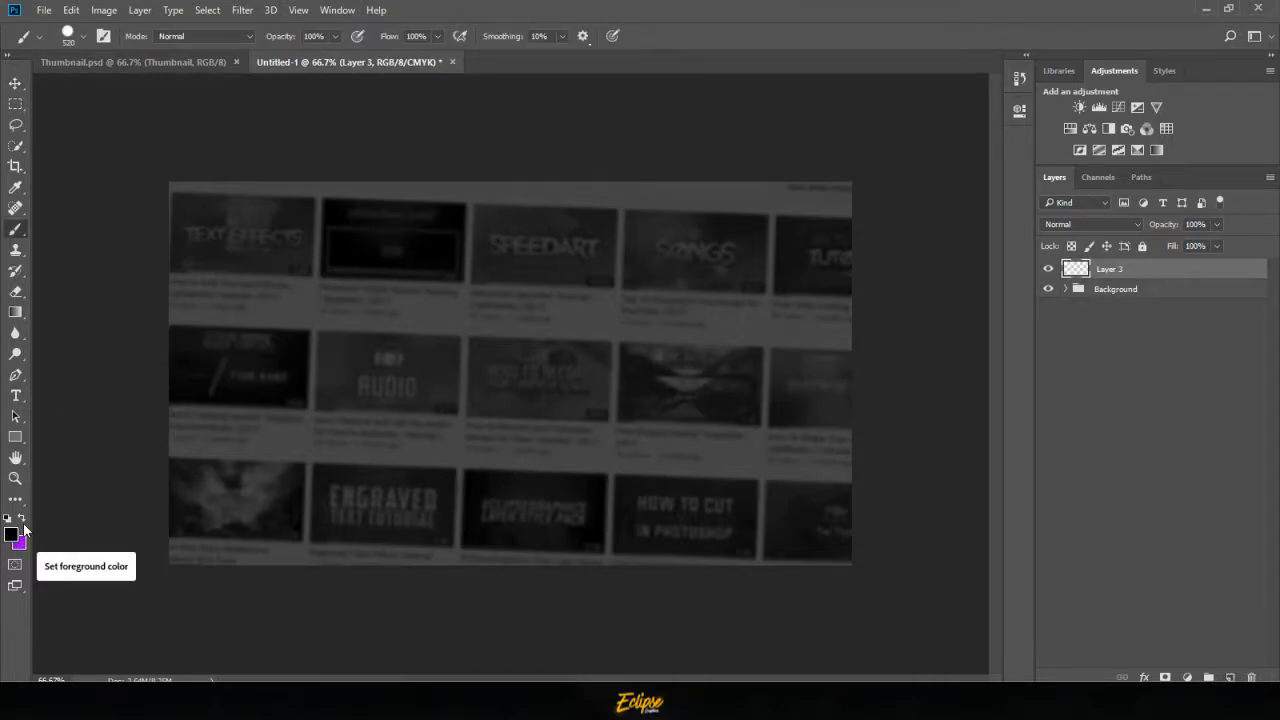
left_click(129, 63)
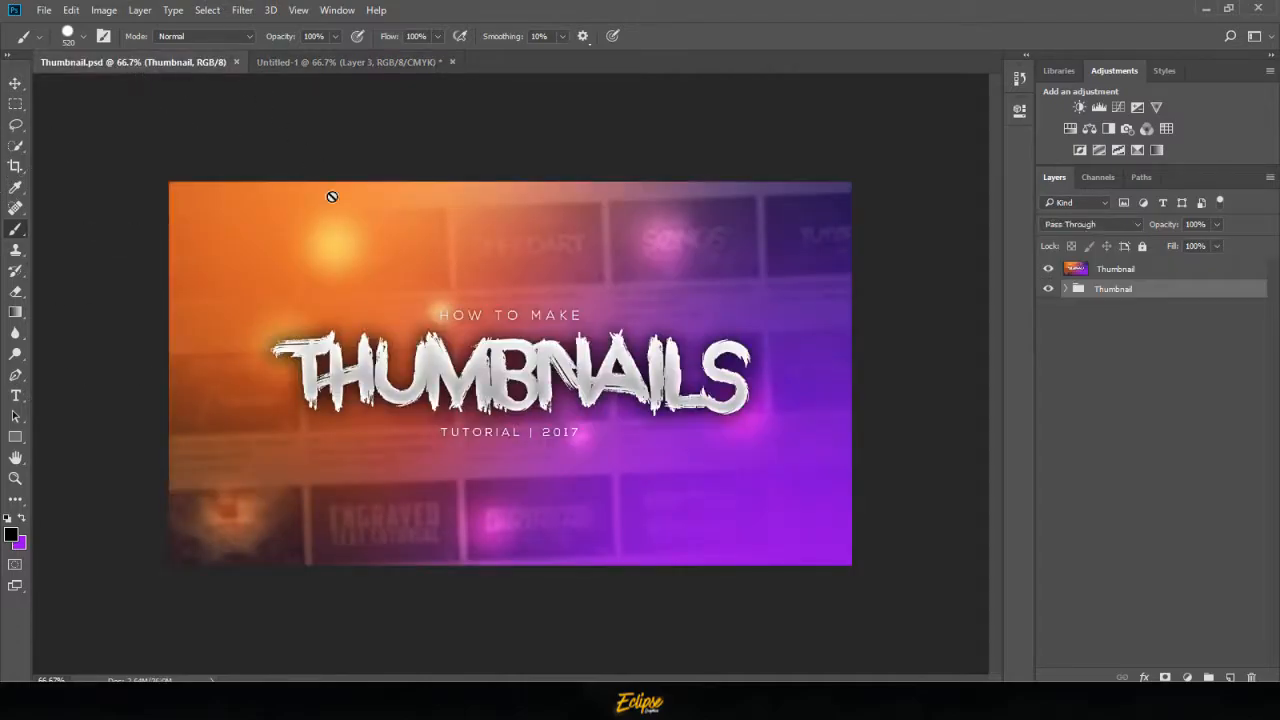
left_click(395, 56)
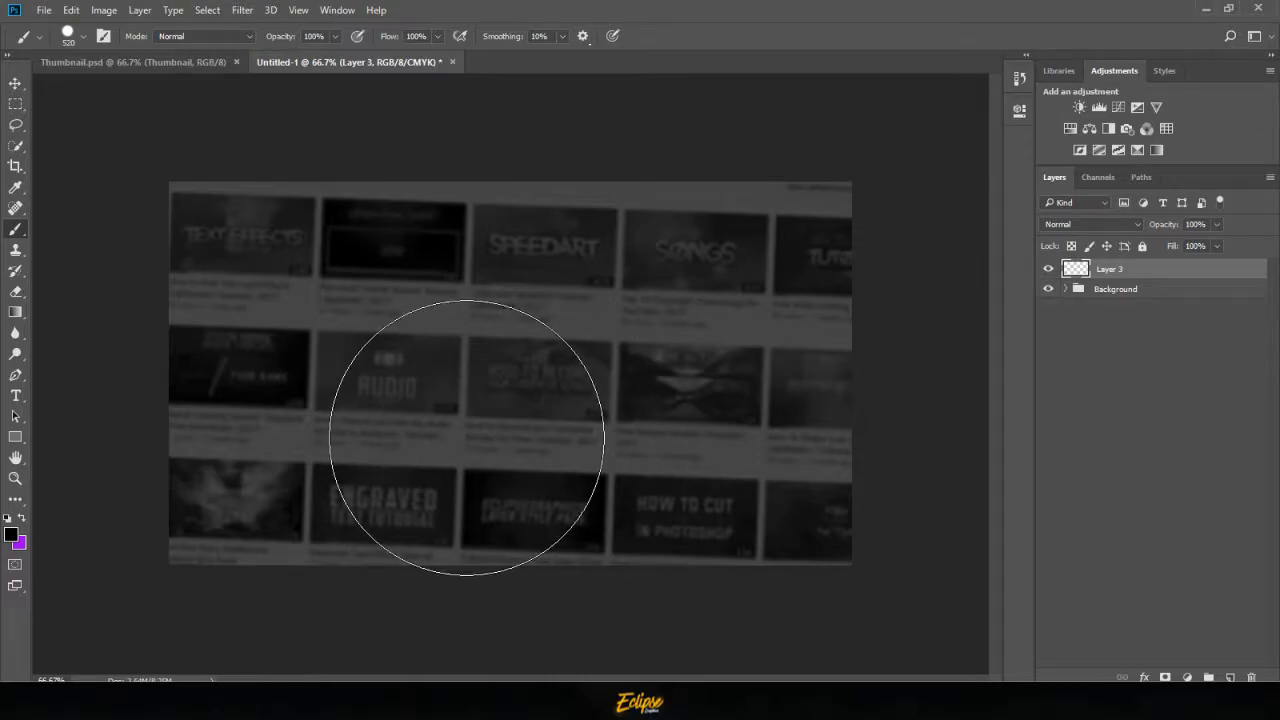
key("ctrl+y")
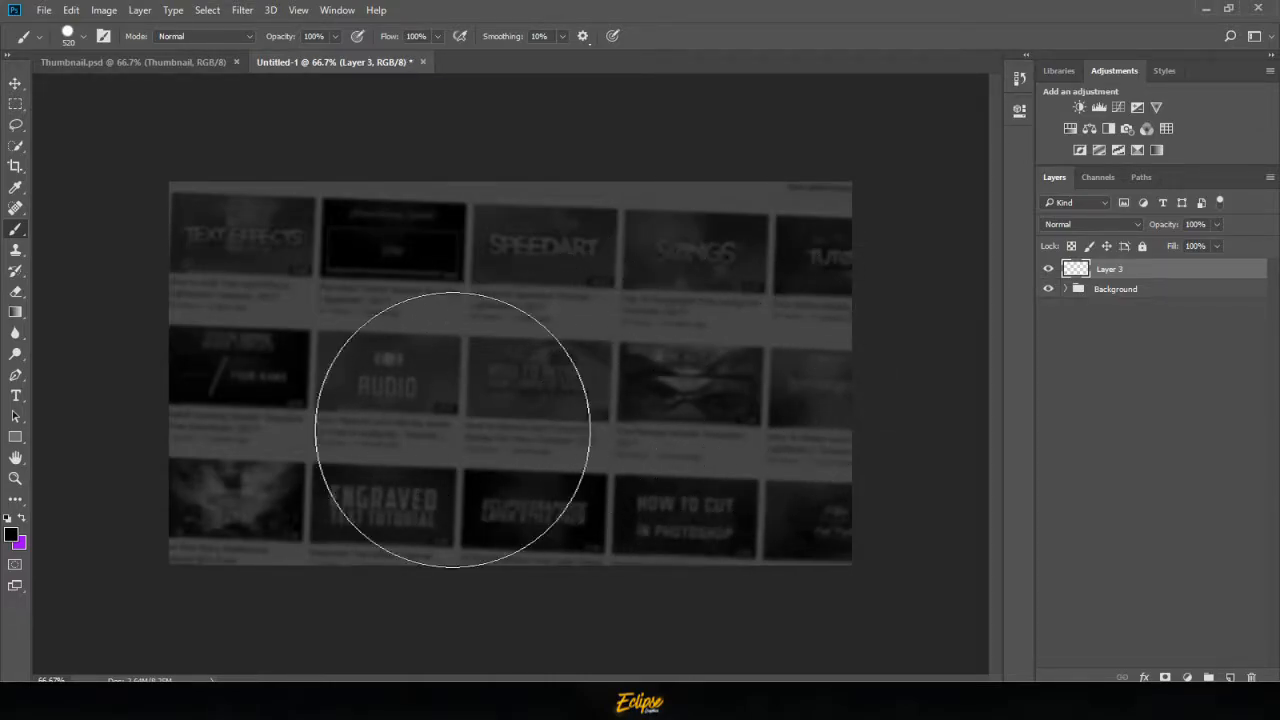
- Set up a soft round brush with a size of 1600 pixels for painting large light spots
mouse_move(580, 467)
left_mouse_down()
mouse_move(577, 264)
mouse_move(594, 157)
left_mouse_up()
left_click_drag(587, 33, 587, 36)
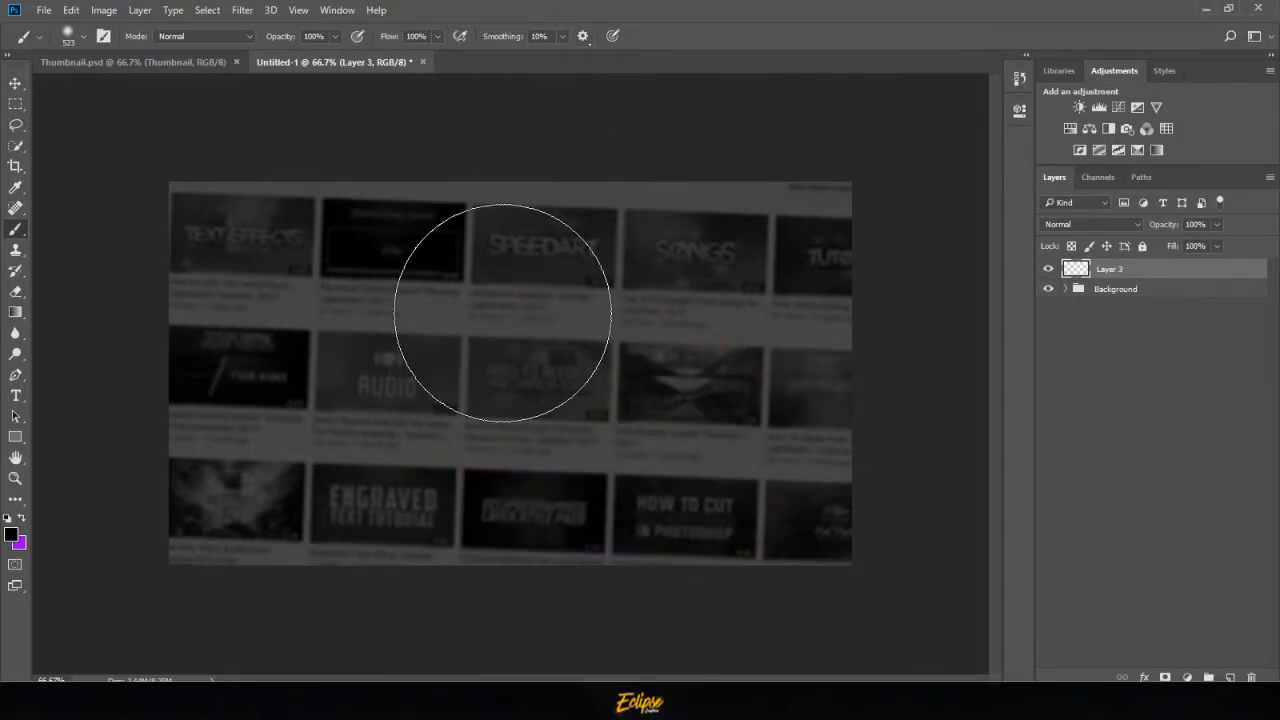
key("bracketright")
key("bracketright")
key("bracketright")
key("bracketright")
key("bracketright")
key("bracketright")
key("bracketright")
key("bracketright")
key("bracketright")
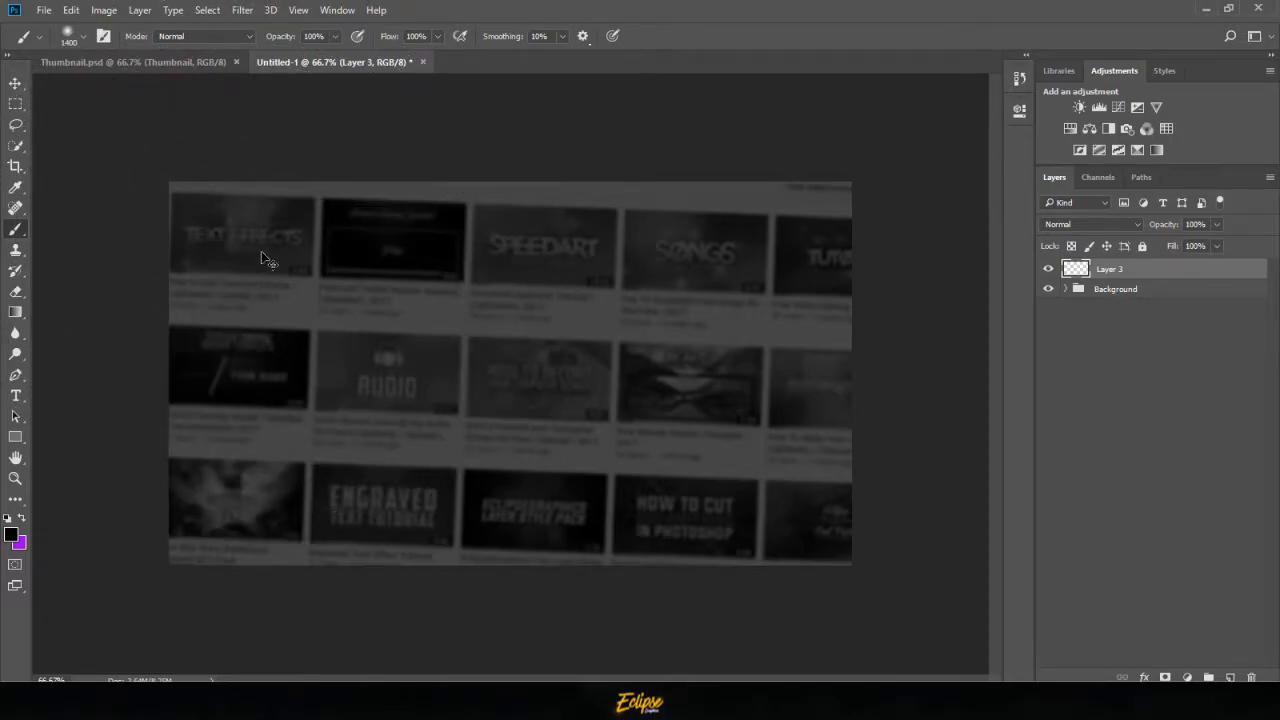
key("ctrl+minus")
key("ctrl+minus")
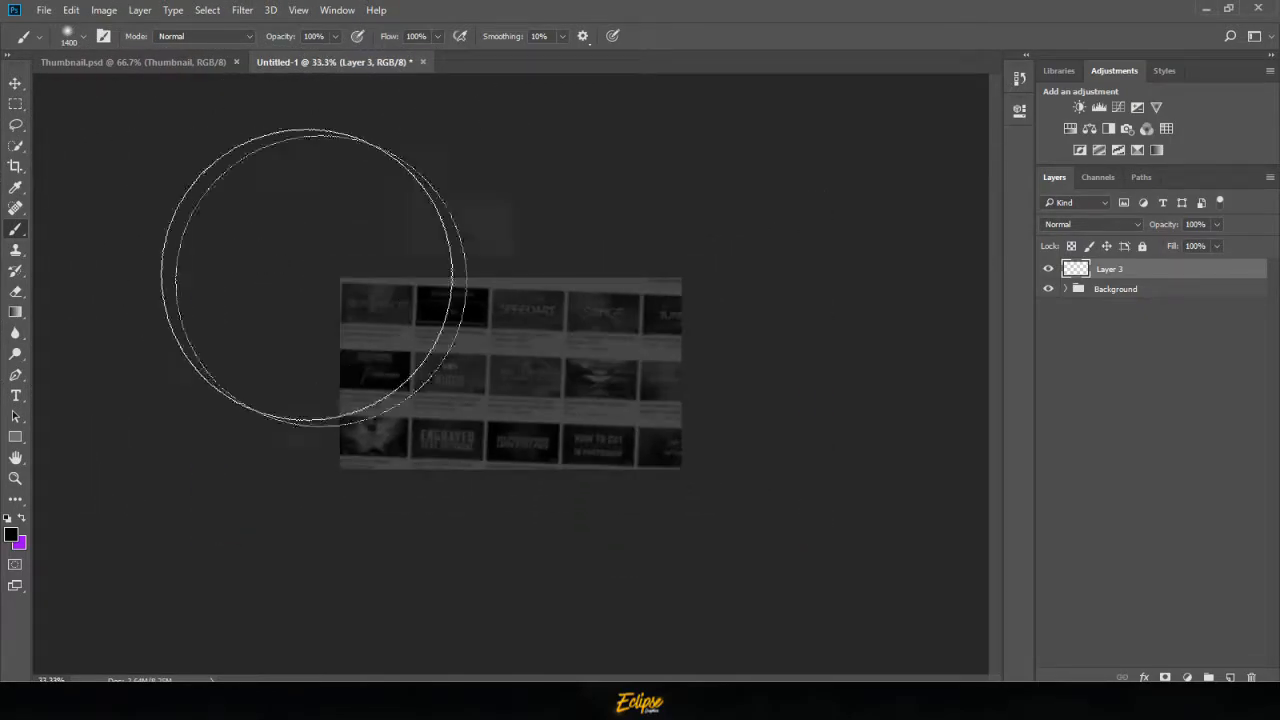
key("bracketright")
key("bracketright")
- Paint a single soft purple glow on the new layer at the lower-right corner of the canvas
left_click(20, 517)
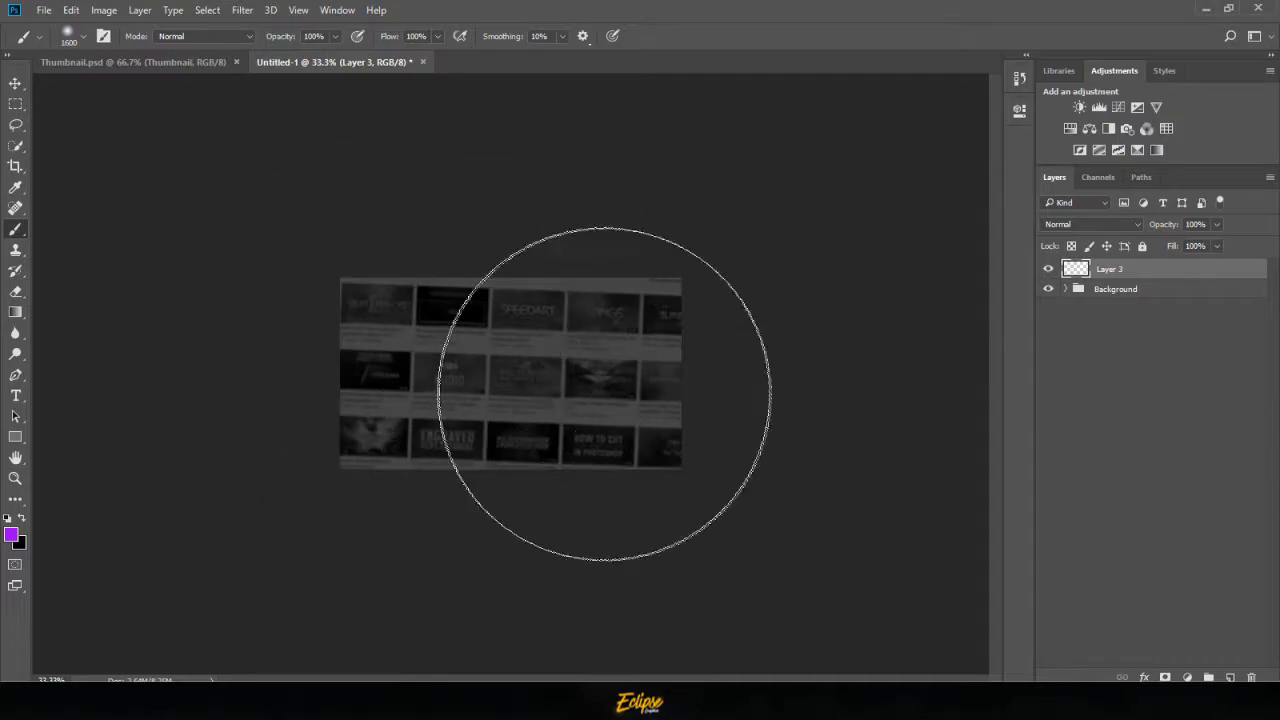
left_click(193, 56)
left_click(342, 56)
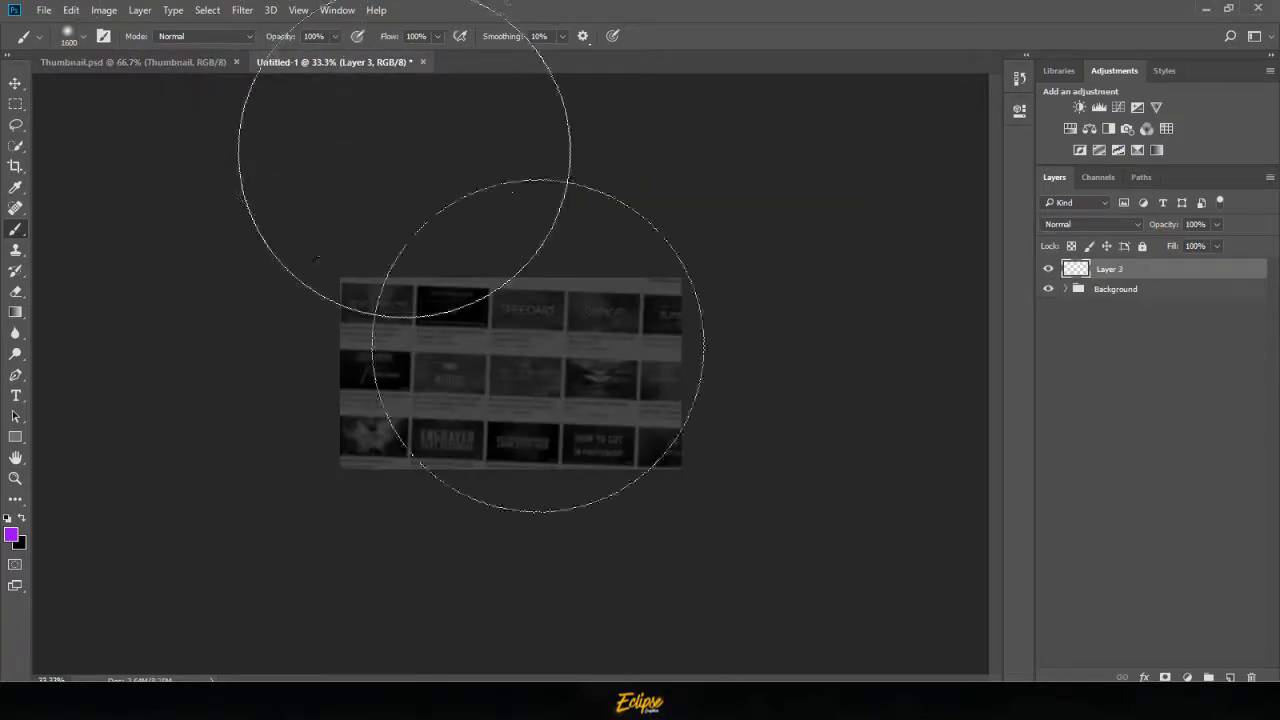
left_click(635, 467)
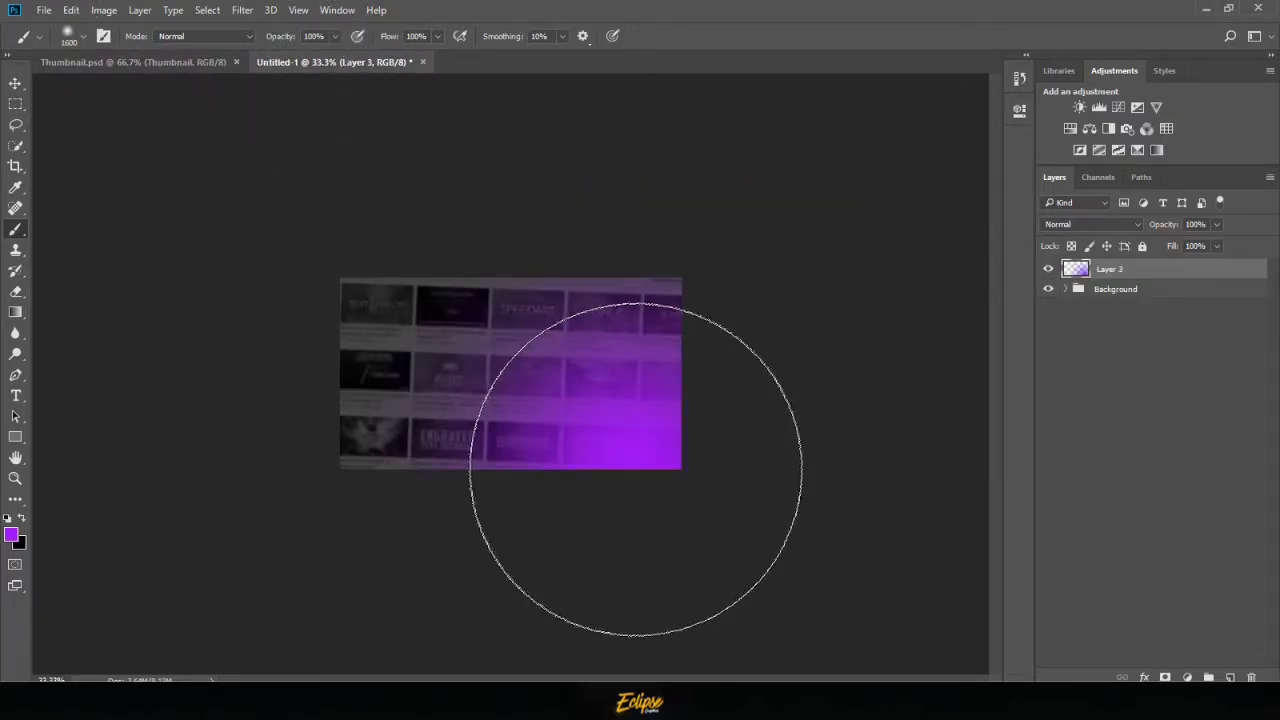
key("ctrl+z")
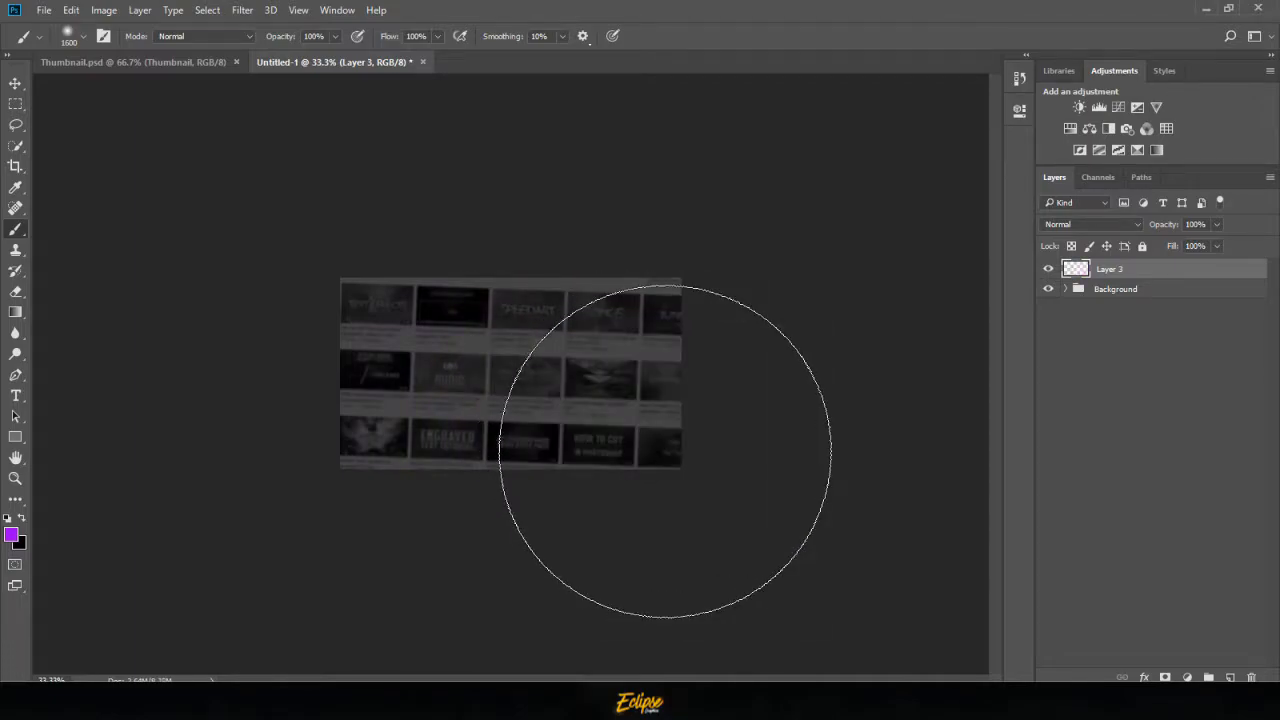
left_click(663, 463)
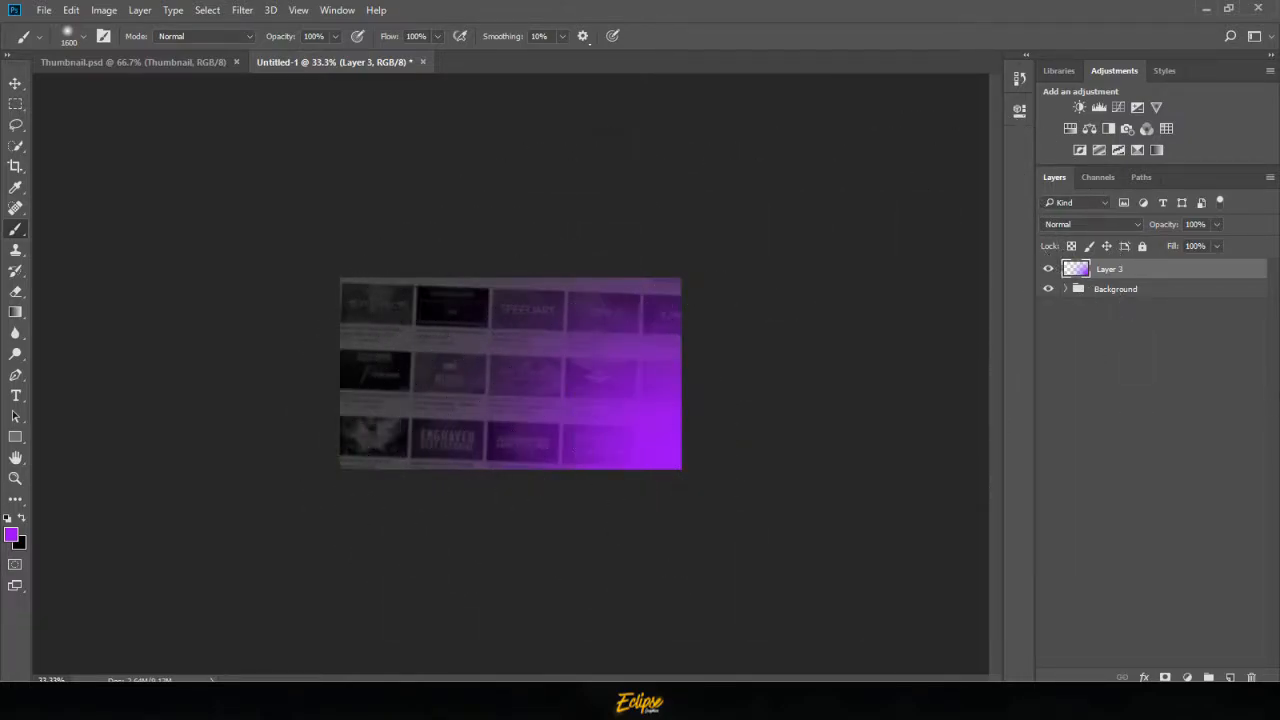
- Add another empty layer on top and set the brush's foreground color to orange f15500
left_click(1230, 677)
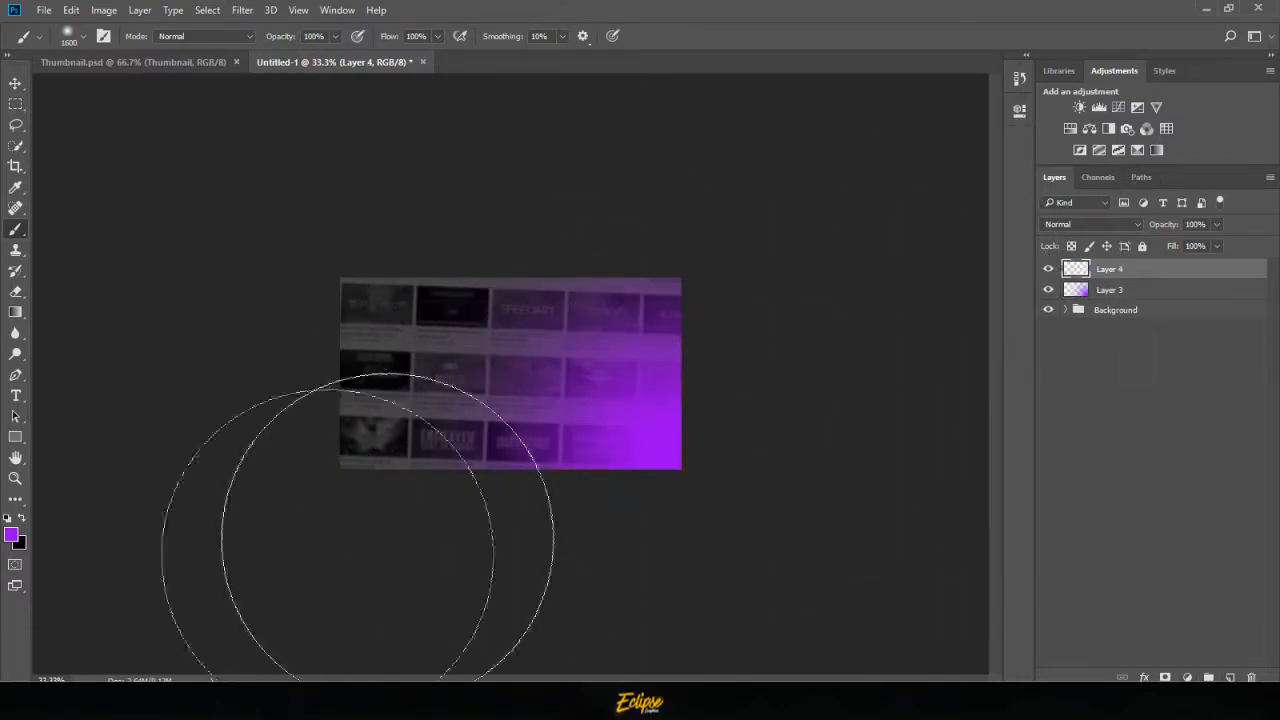
left_click(21, 519)
left_click(13, 538)
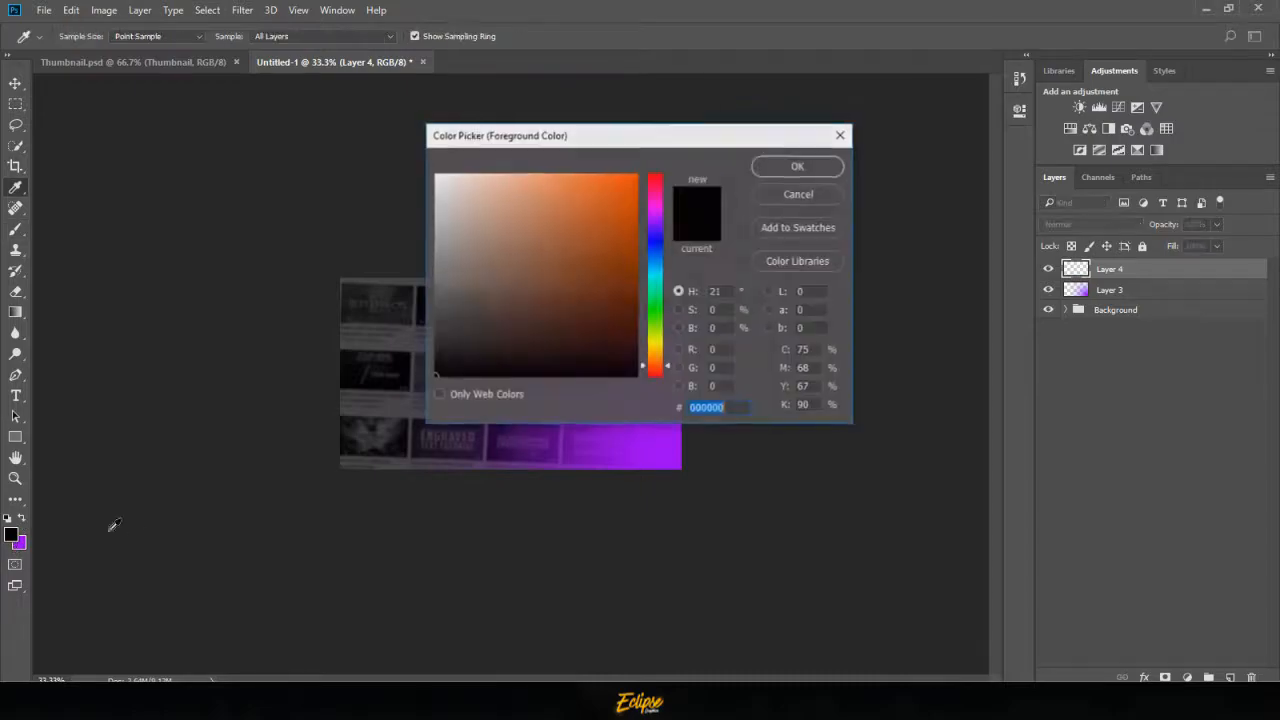
left_click_drag(606, 240, 655, 178)
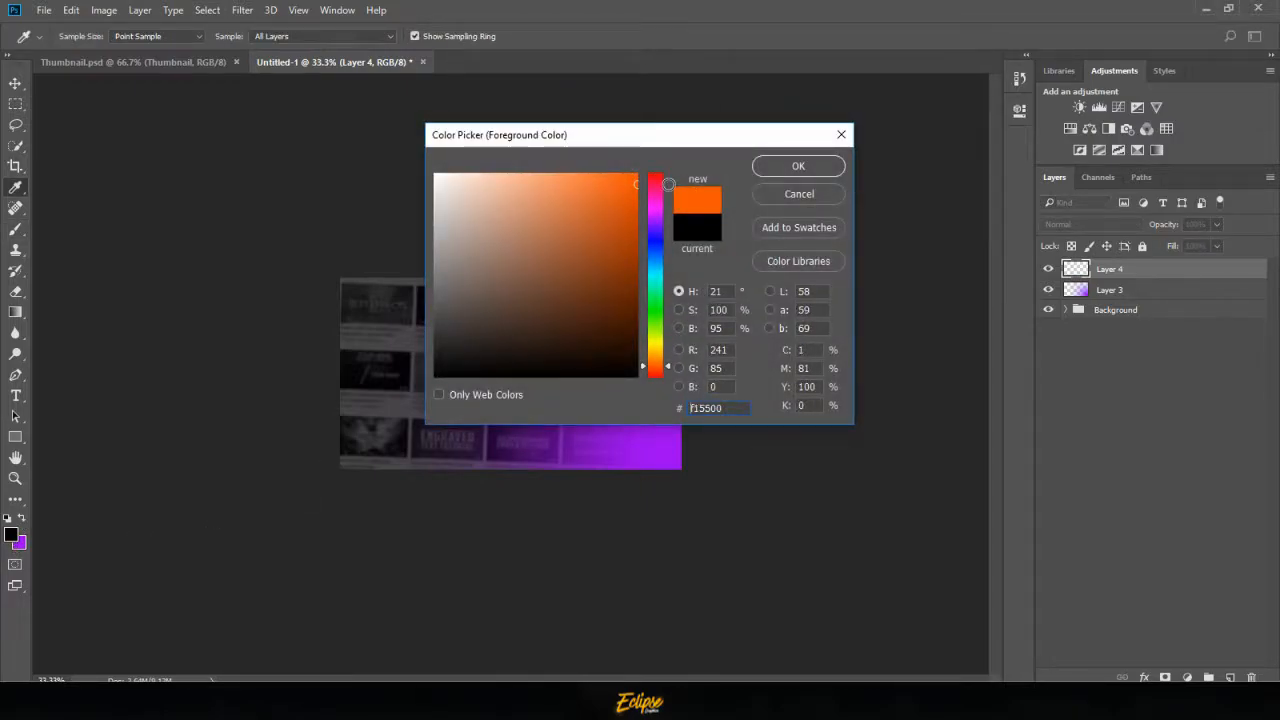
left_click(826, 168)
key("b")
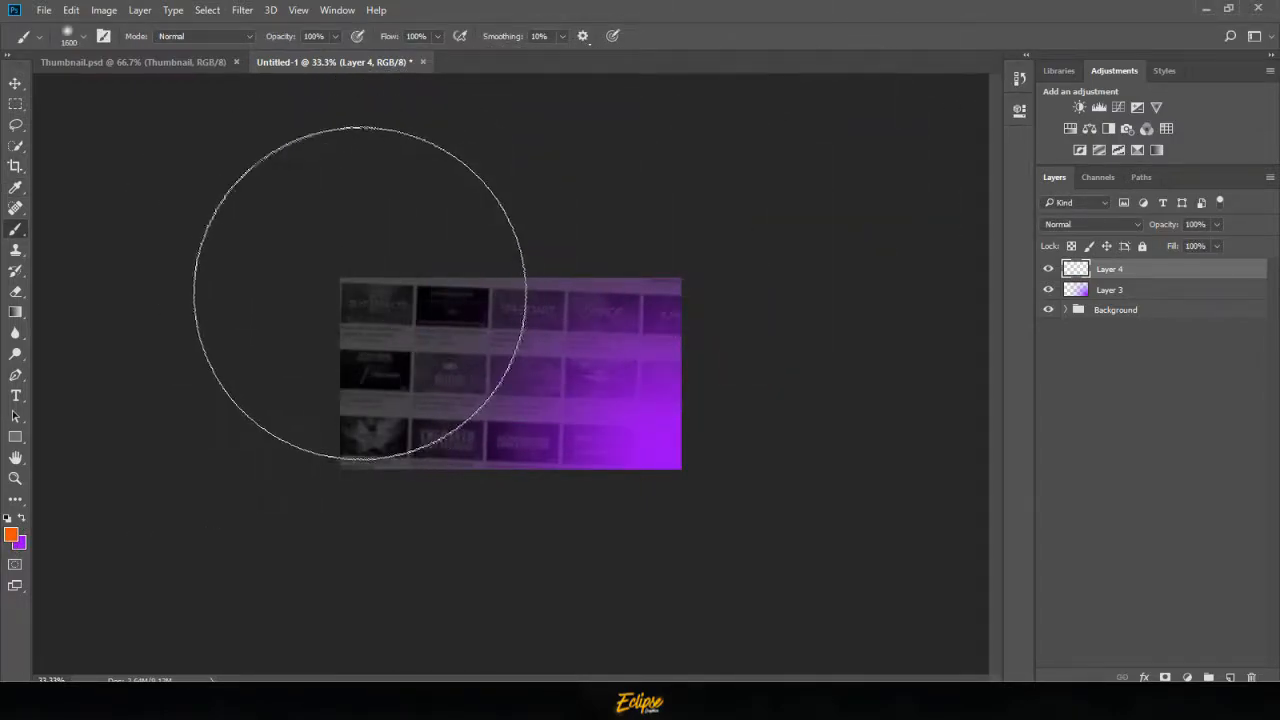
- Paint a single soft orange glow at the canvas's upper-left corner with the brush enlarged to 1900 pixels
left_click(365, 285)
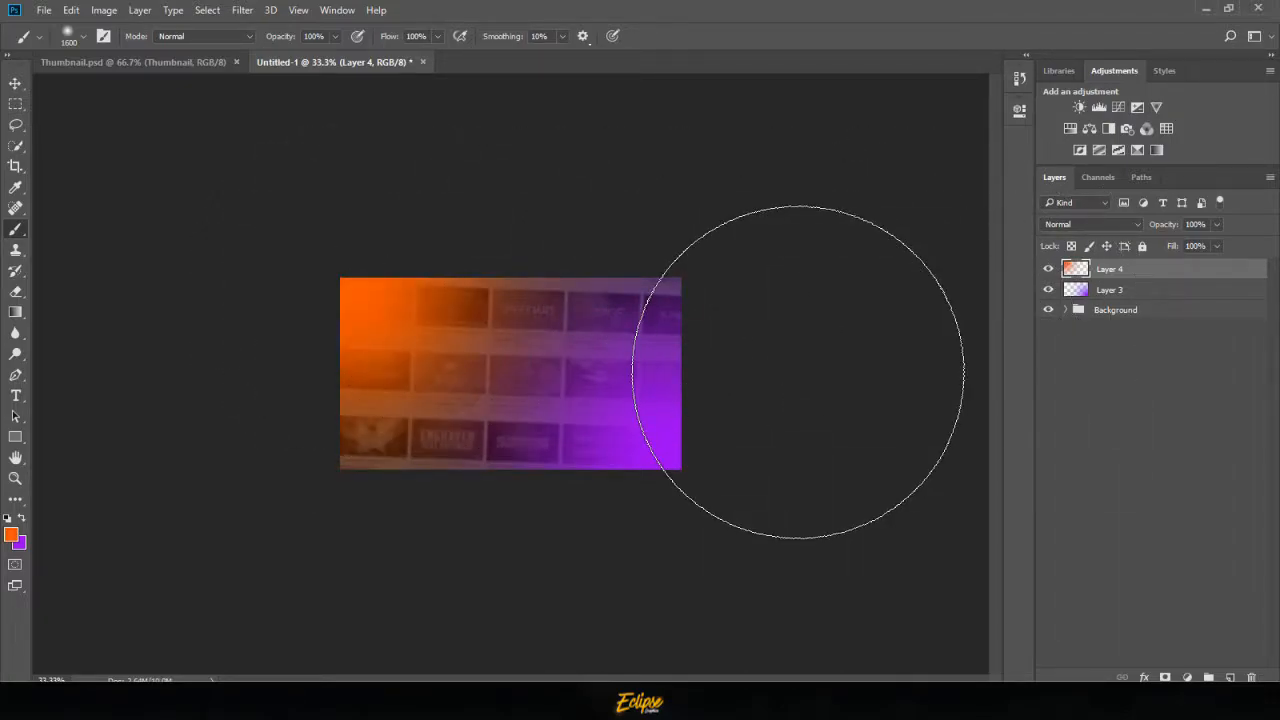
key("ctrl+z")
key("bracketright")
key("bracketright")
key("bracketright")
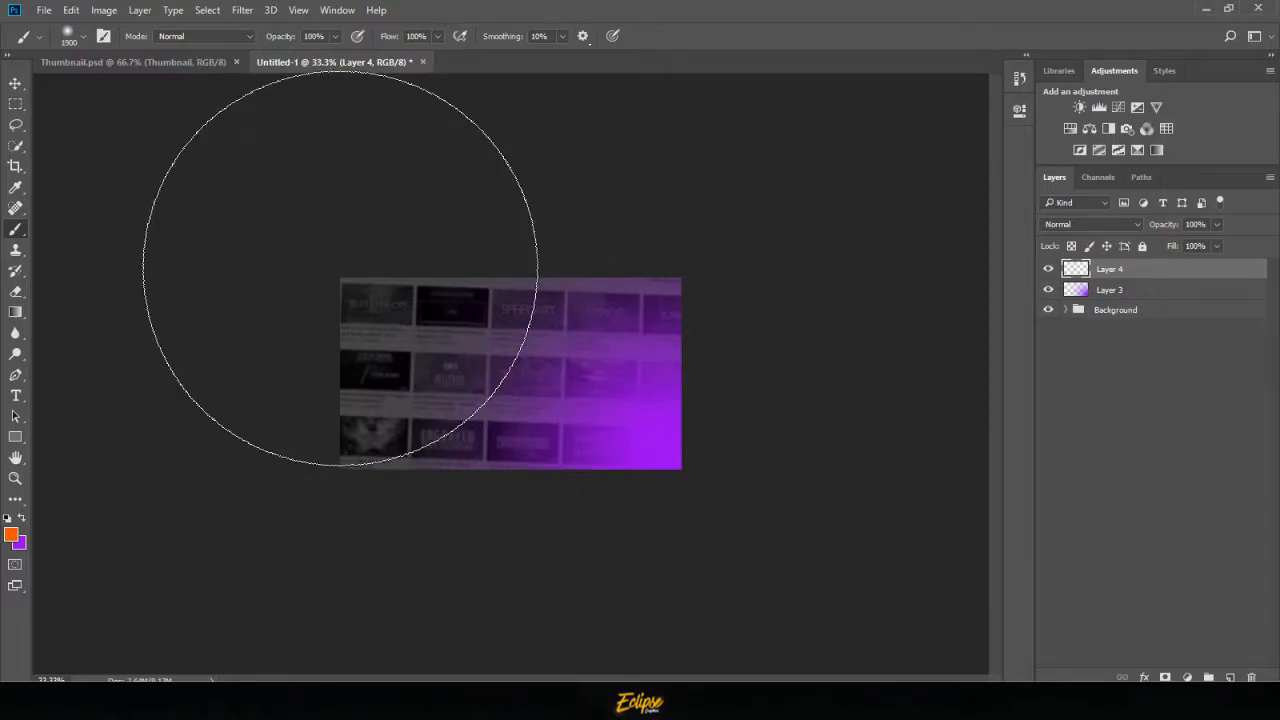
left_click(340, 267)
key("ctrl+plus")
key("ctrl+plus")
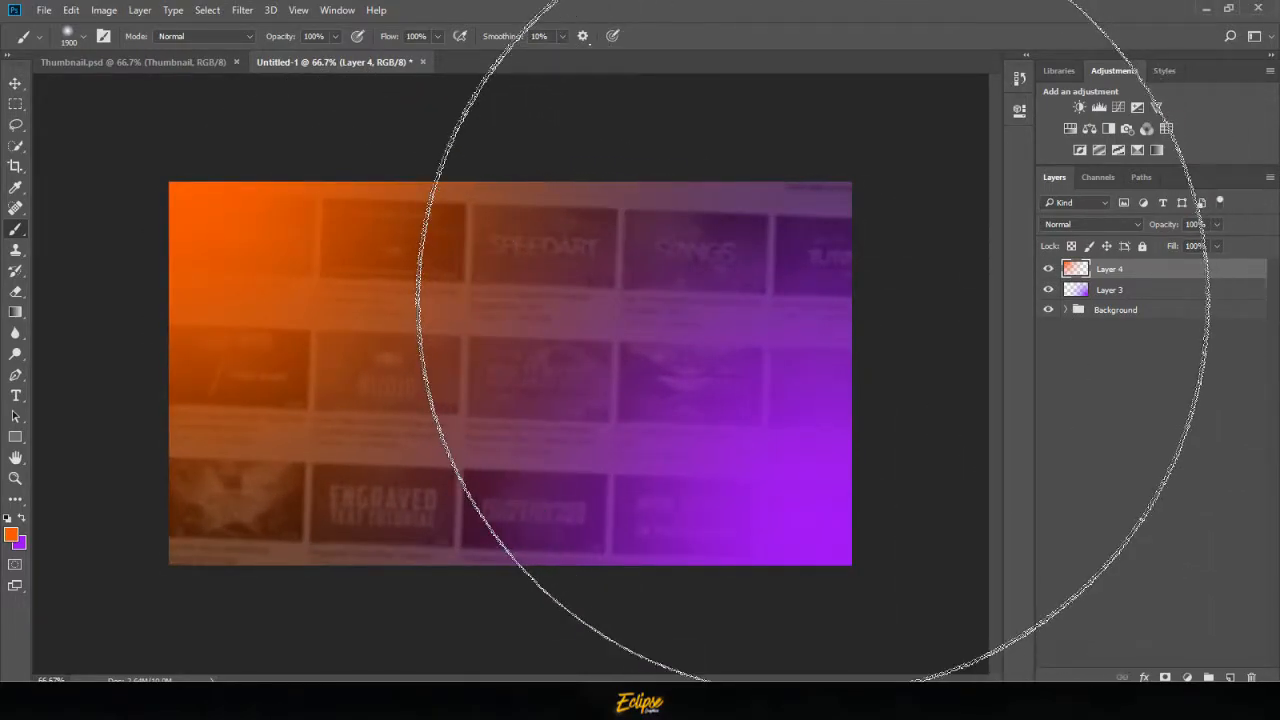
- Group the orange and purple glow layers and name the group Lighting 1
key("v")
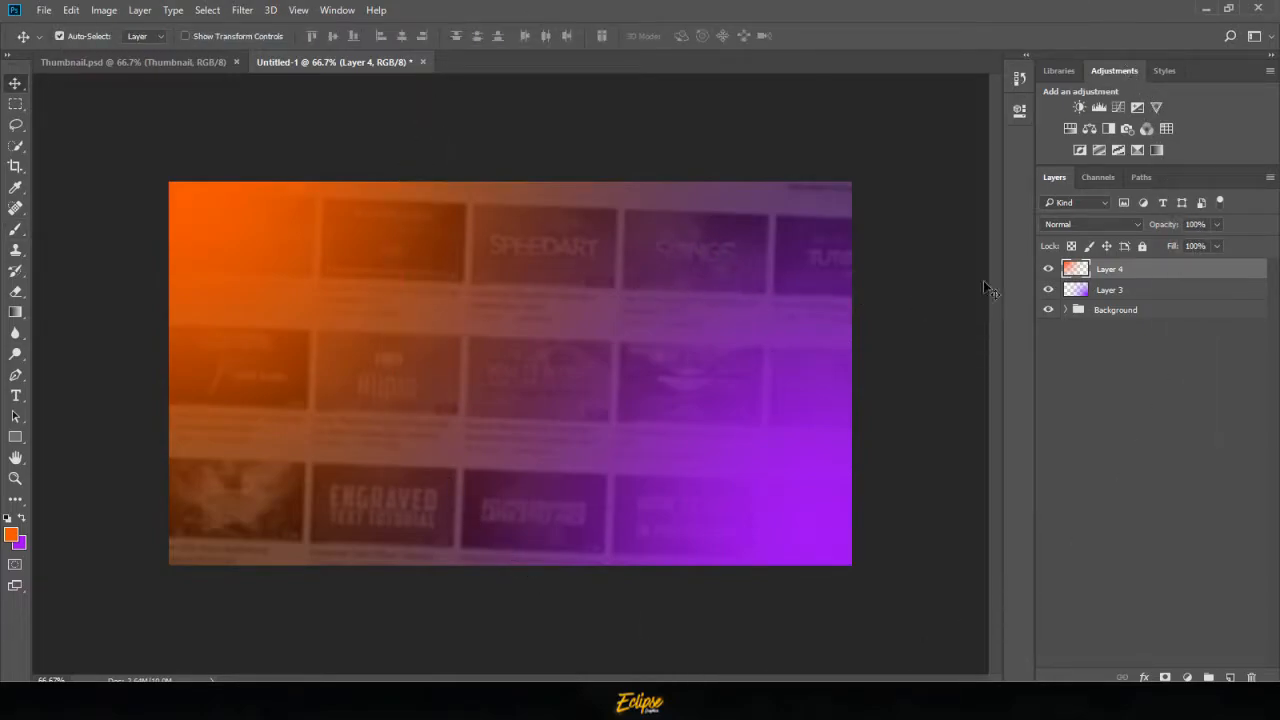
left_click(1178, 290, "shift")
key("ctrl+g")
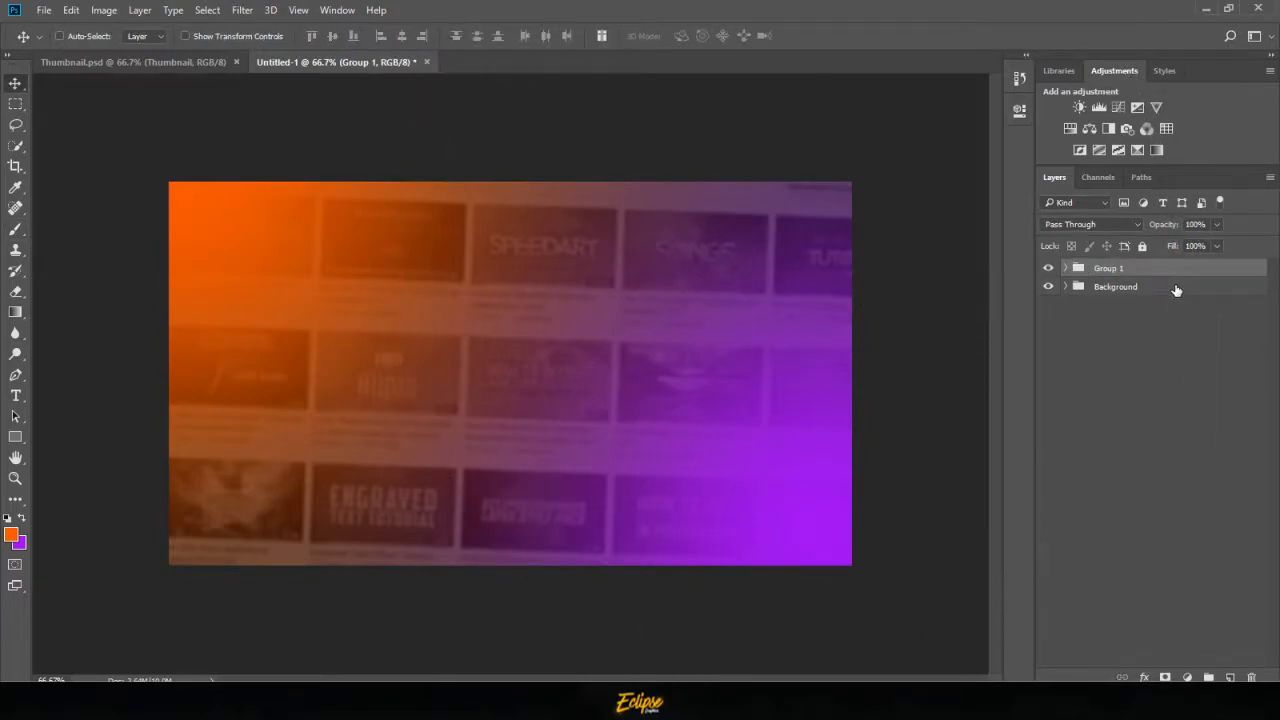
double_click(1116, 271)
type("Lighting")
type("1")
key("Return")
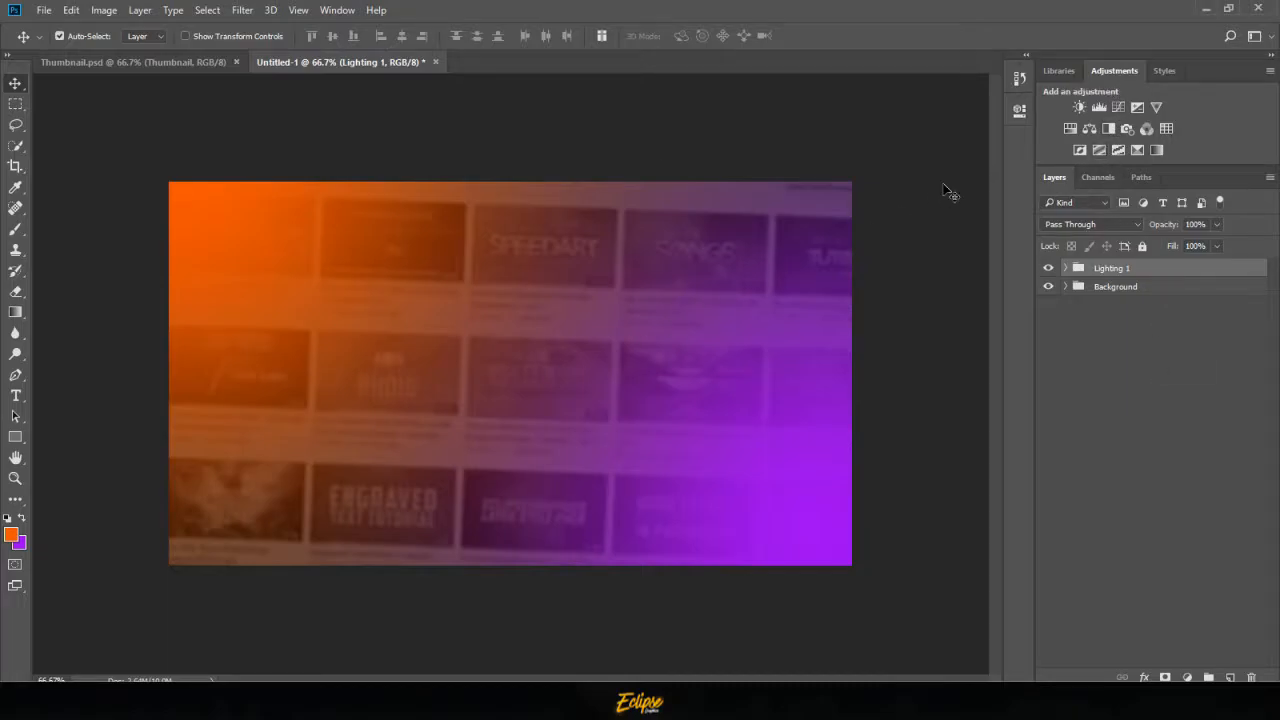
- Try shifting the glow colors with a Hue/Saturation adjustment layer above Lighting 1, and delete that adjustment layer
left_click(1069, 129)
left_click_drag(883, 222, 910, 225)
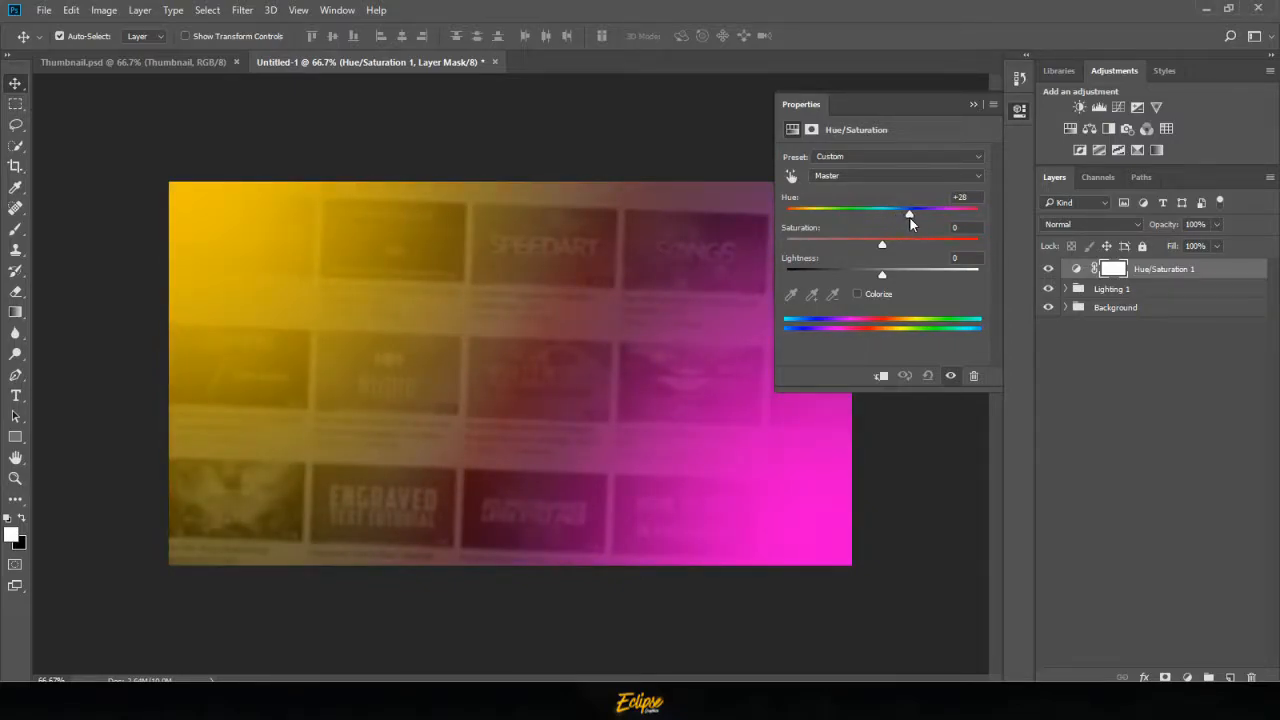
mouse_move(910, 222)
left_mouse_down()
mouse_move(1004, 207)
mouse_move(901, 208)
left_mouse_up()
left_click(972, 104)
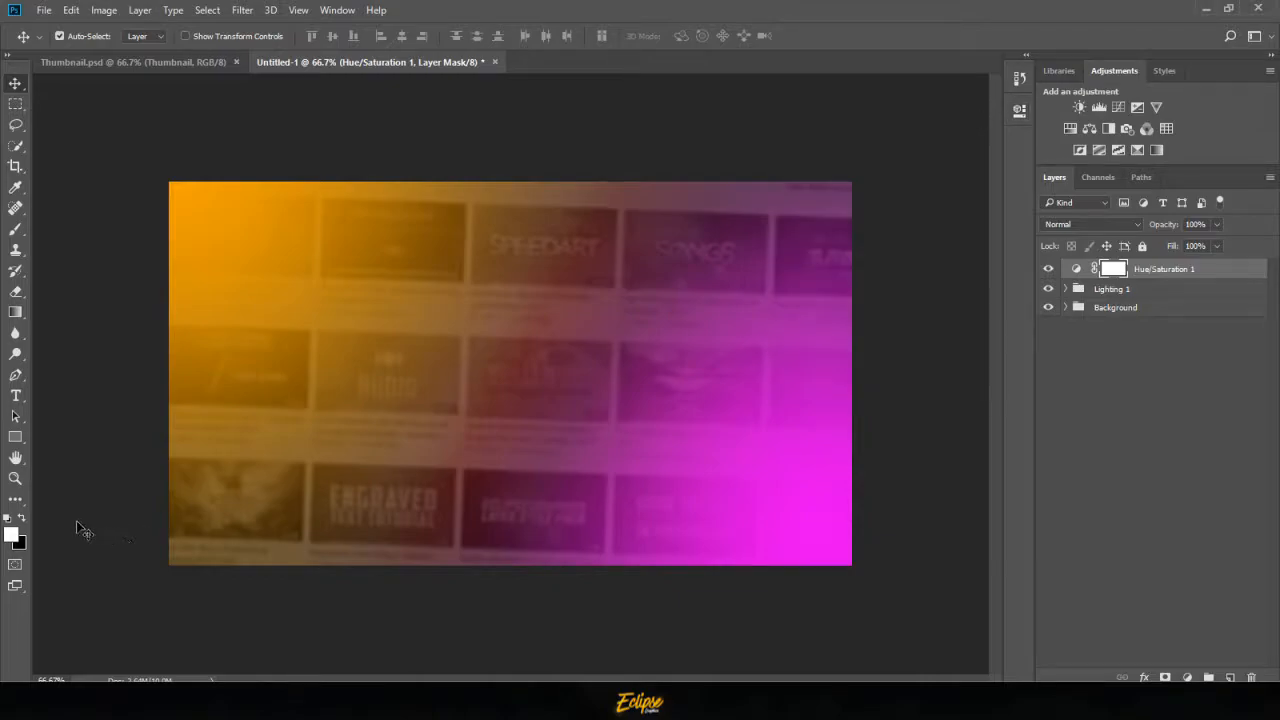
key("Delete")
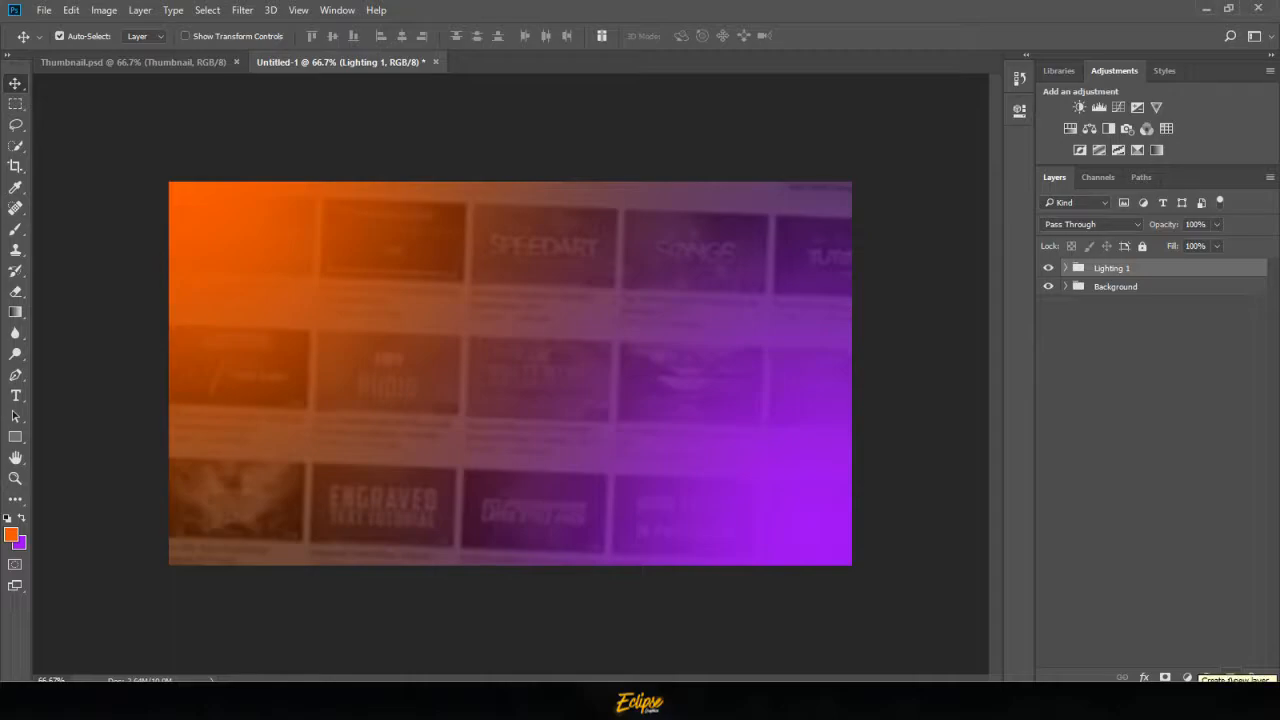
- Add a new empty layer above the Lighting 1 group and set the brush's foreground color to white ffffff
left_click(1230, 678)
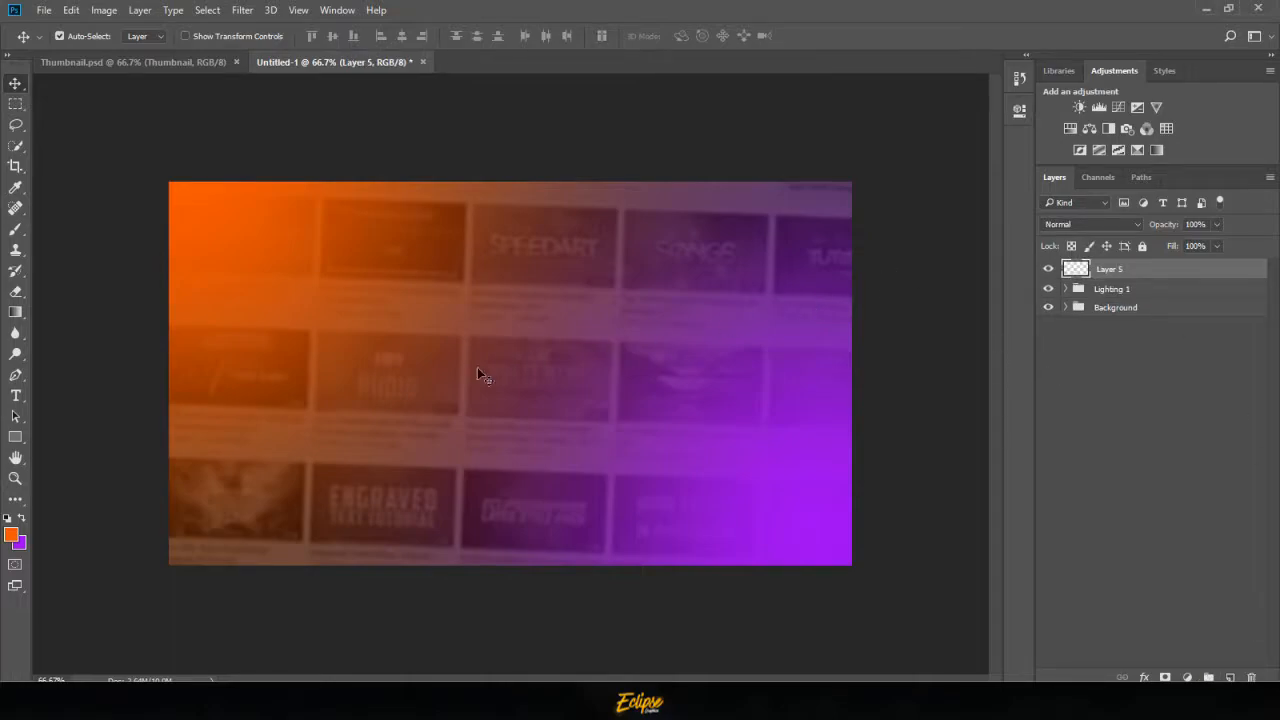
key("b")
left_click(11, 537)
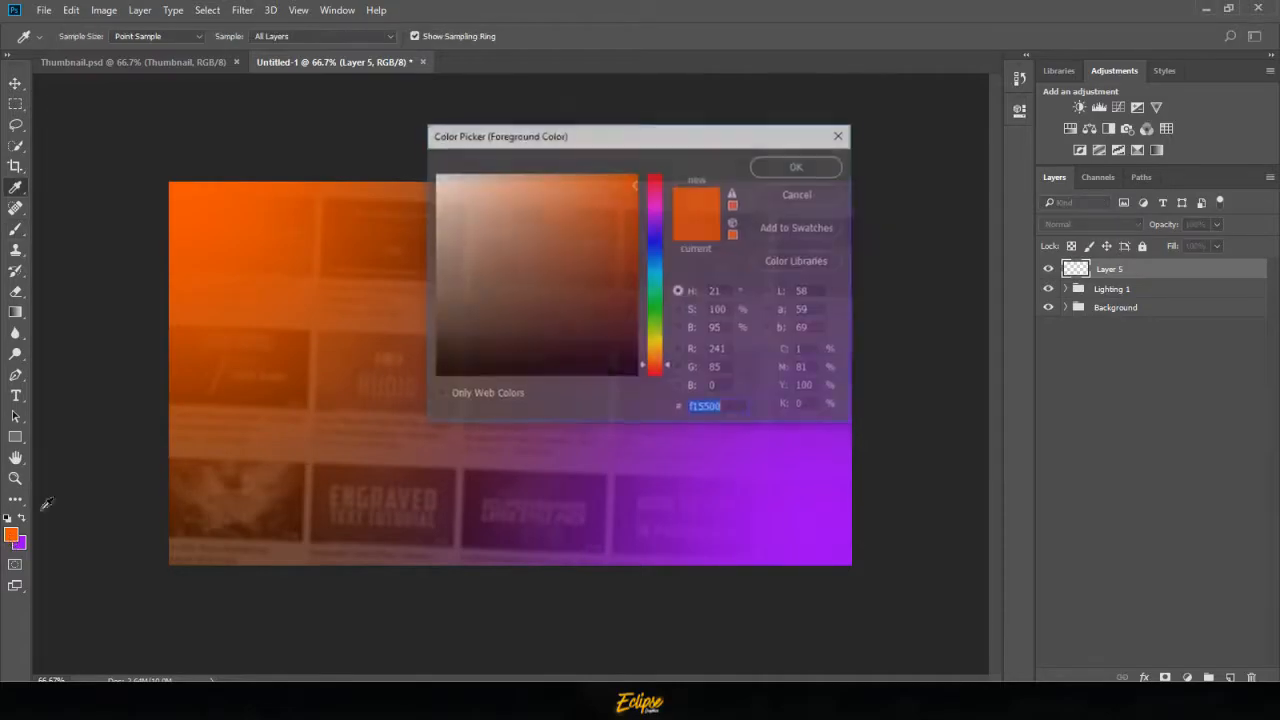
type("ffffff")
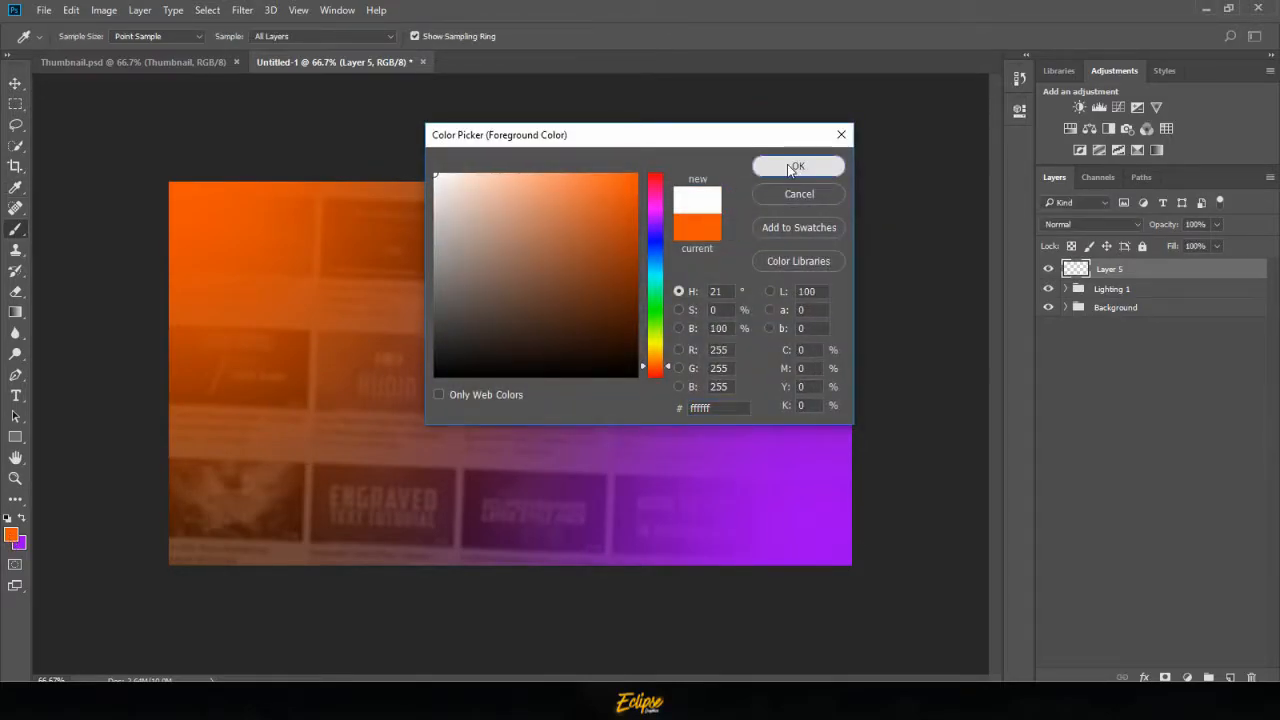
left_click(785, 167)
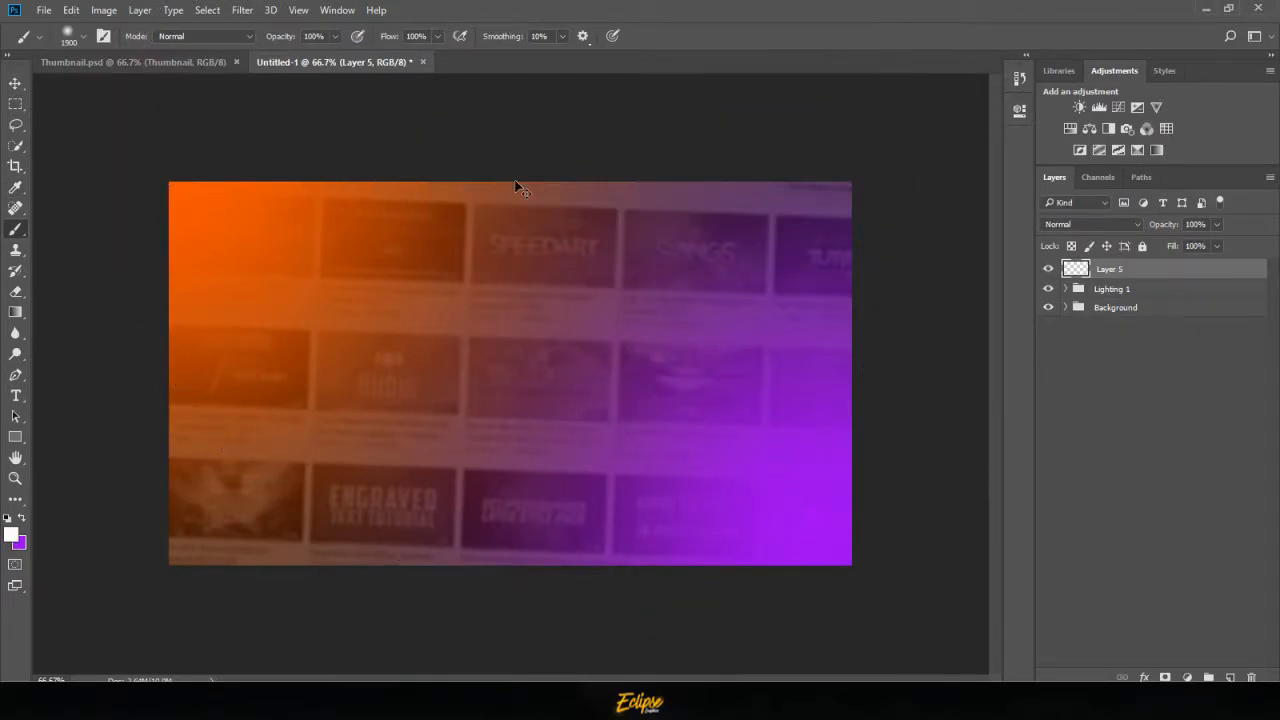
- Paint a single soft white glow at the middle of the canvas's upper edge with a 1400-pixel brush
key("ctrl+minus")
key("ctrl+minus")
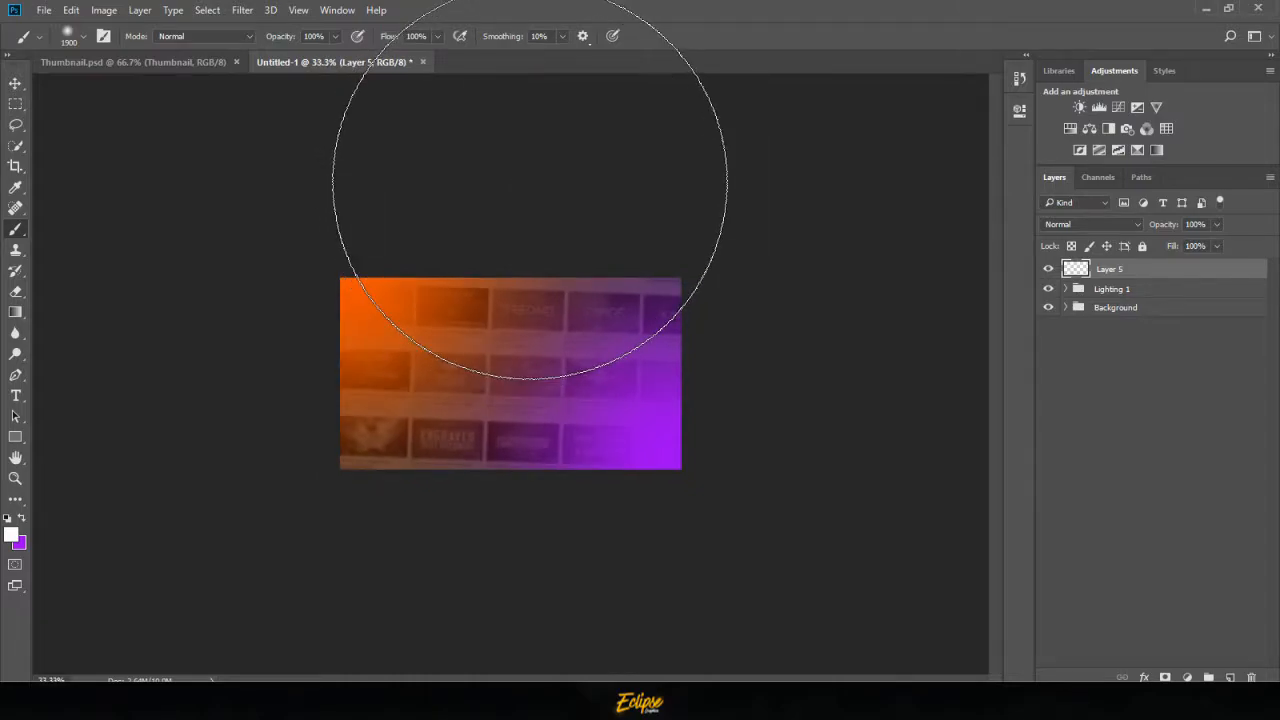
key("bracketleft")
key("bracketleft")
key("bracketleft")
key("bracketleft")
key("bracketleft")
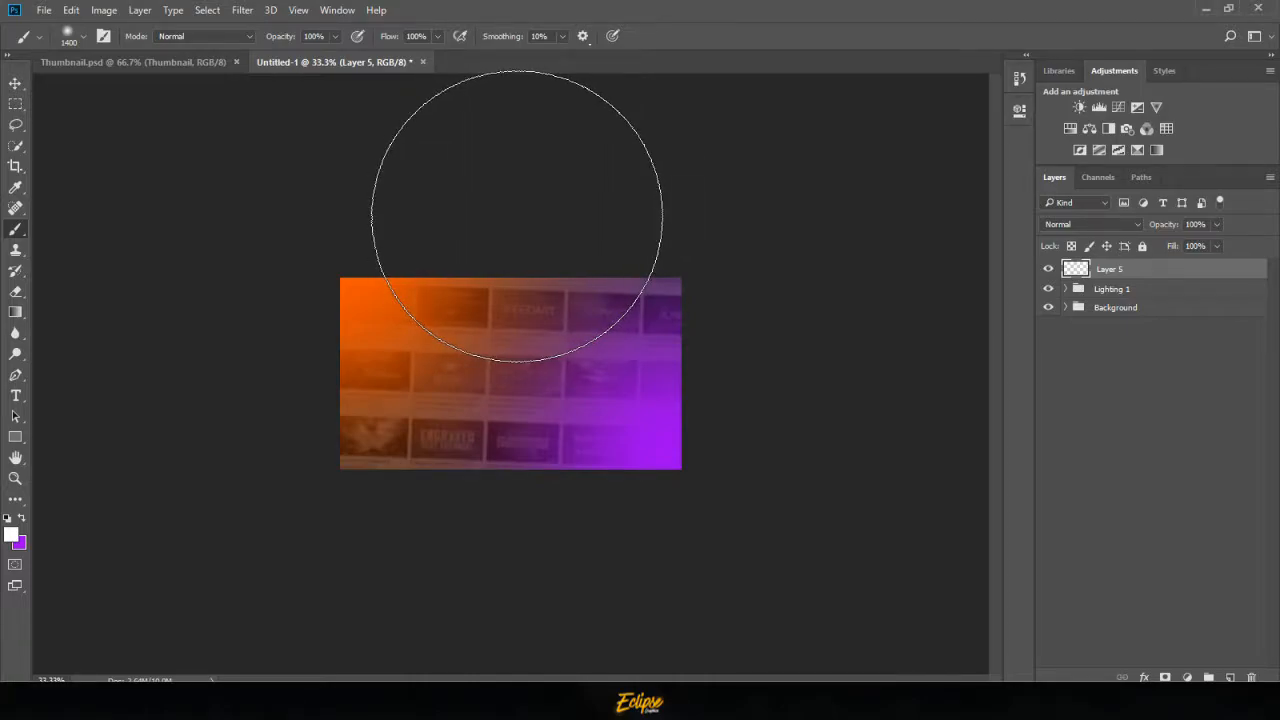
left_click(510, 215)
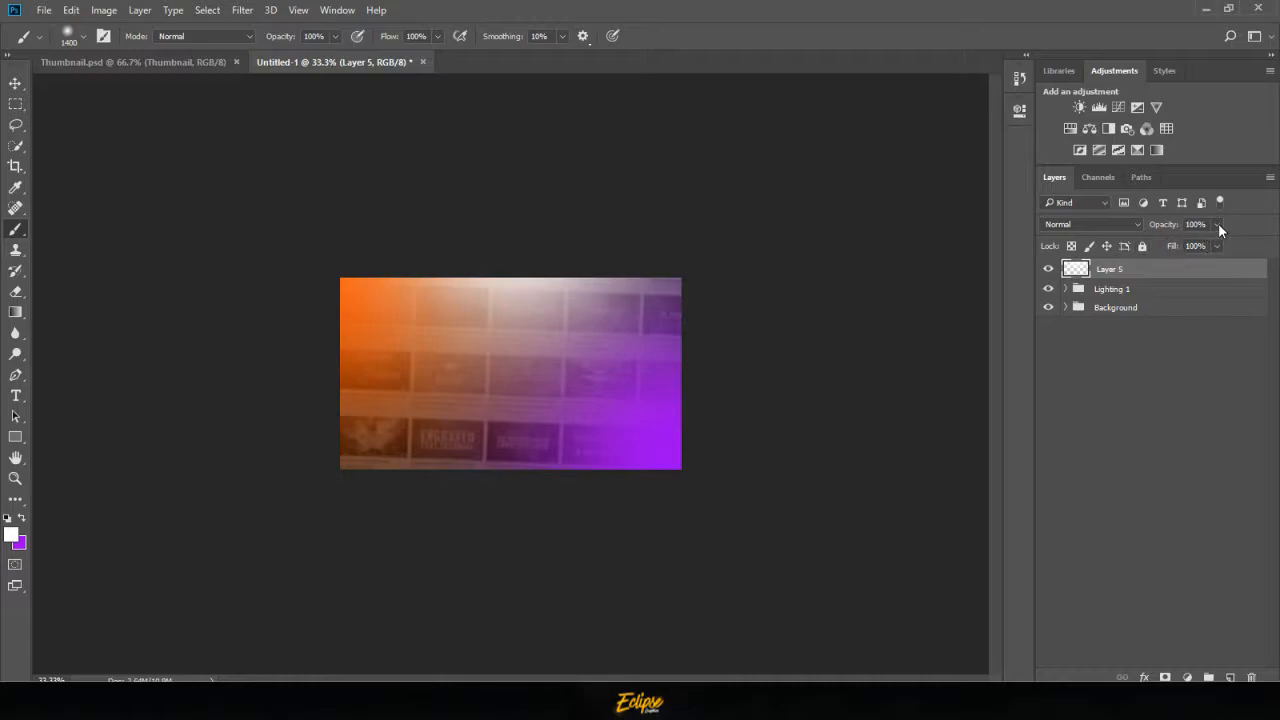
- Lower the white glow layer's opacity to 35% and select the Lighting 1 group
left_click(1218, 225)
left_click_drag(1211, 247, 1169, 249)
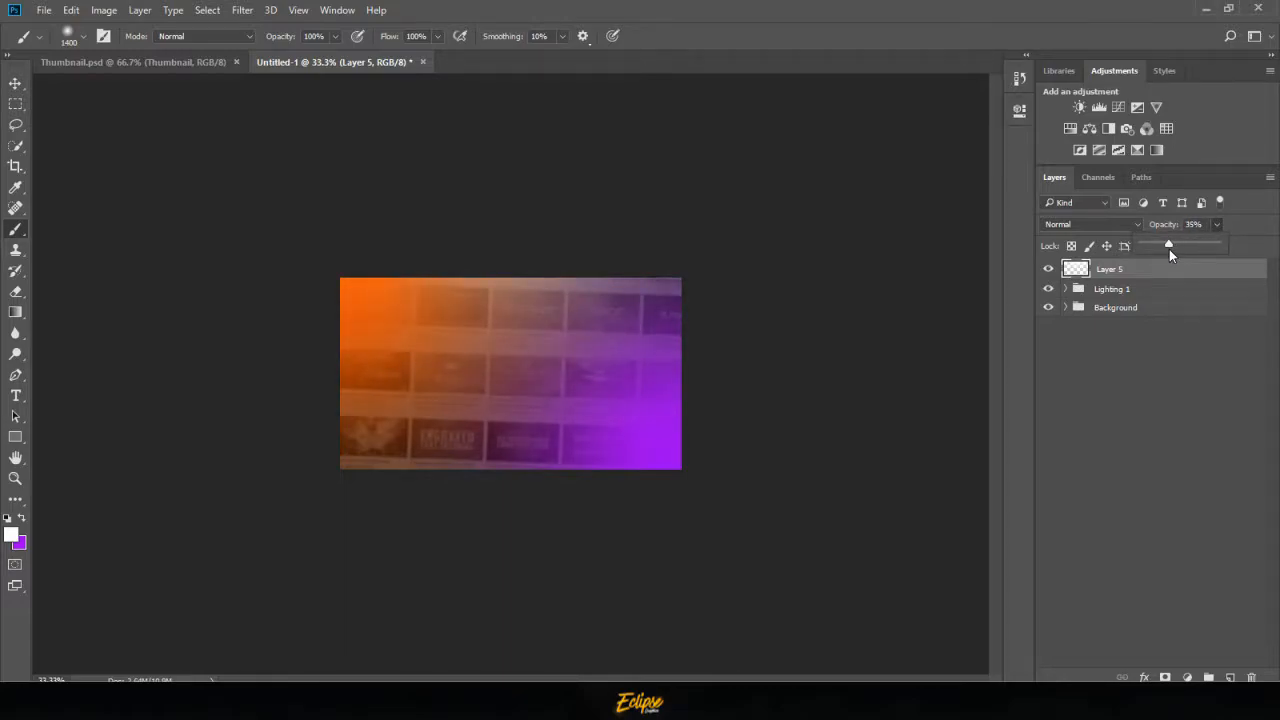
left_click(1171, 292)
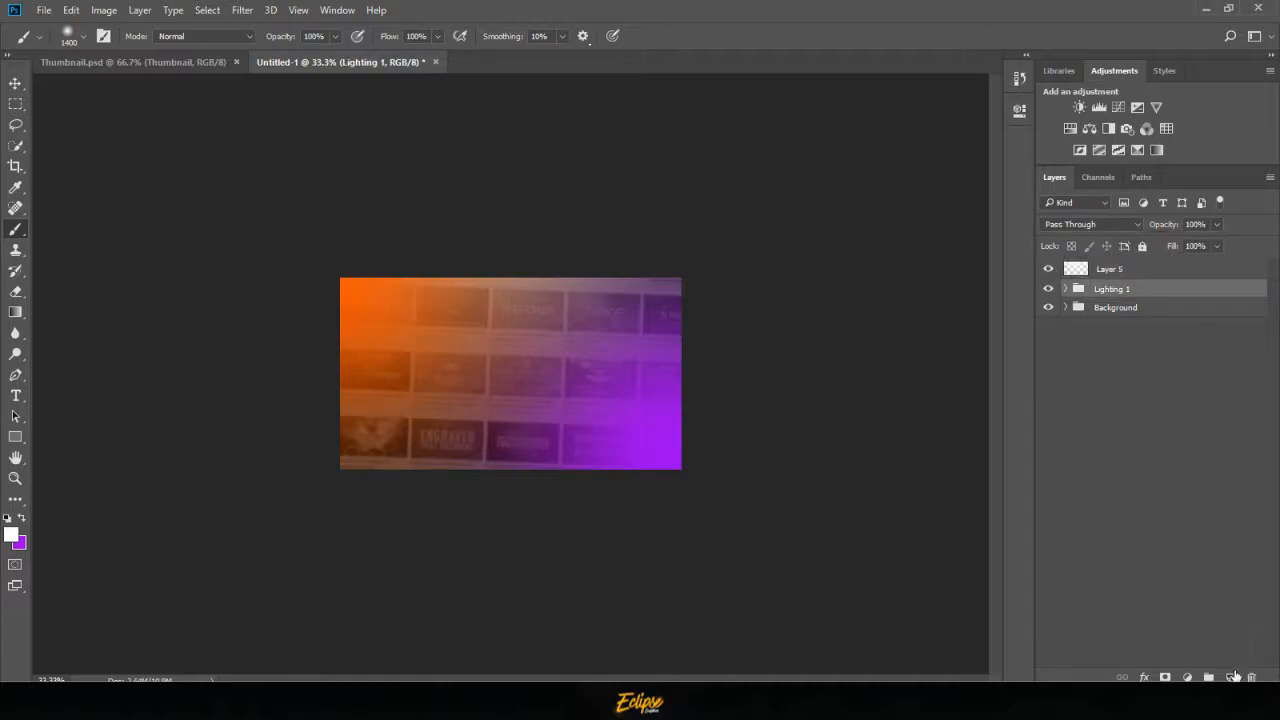
- Add a new empty layer directly above the Lighting 1 group and set the brush's foreground color to black 000000
left_click(1230, 677)
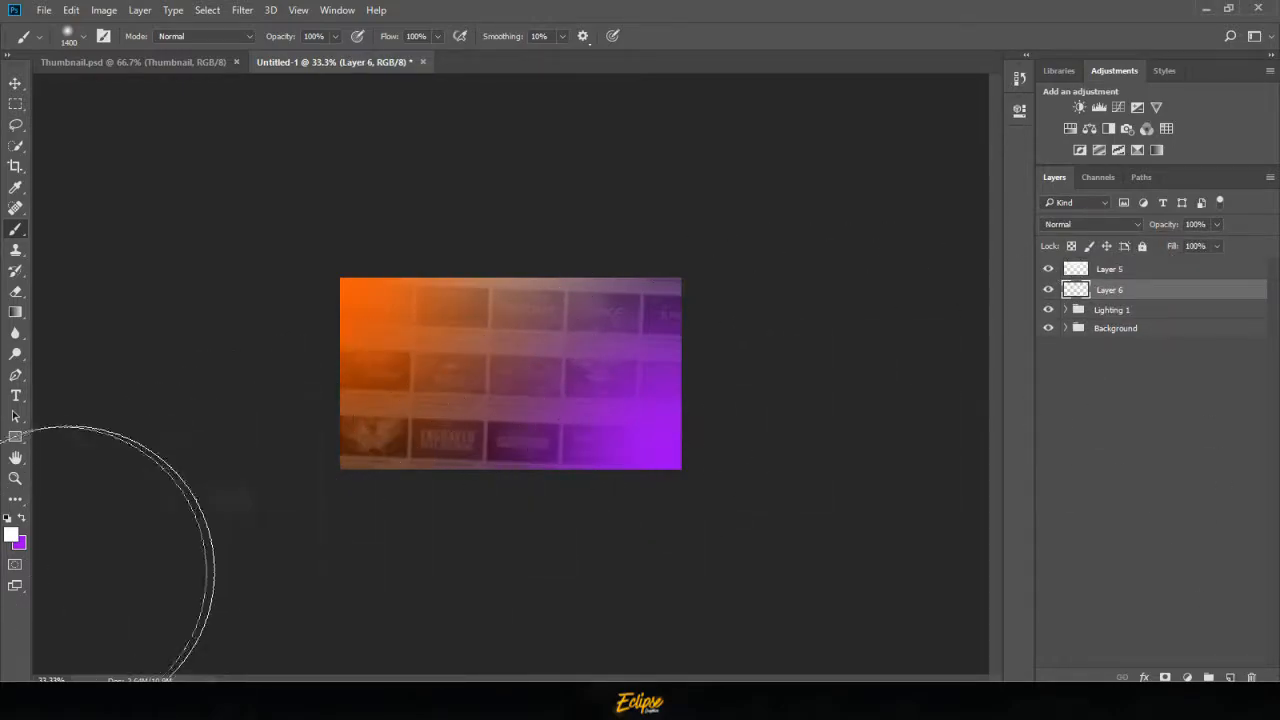
left_click(12, 536)
type("000000")
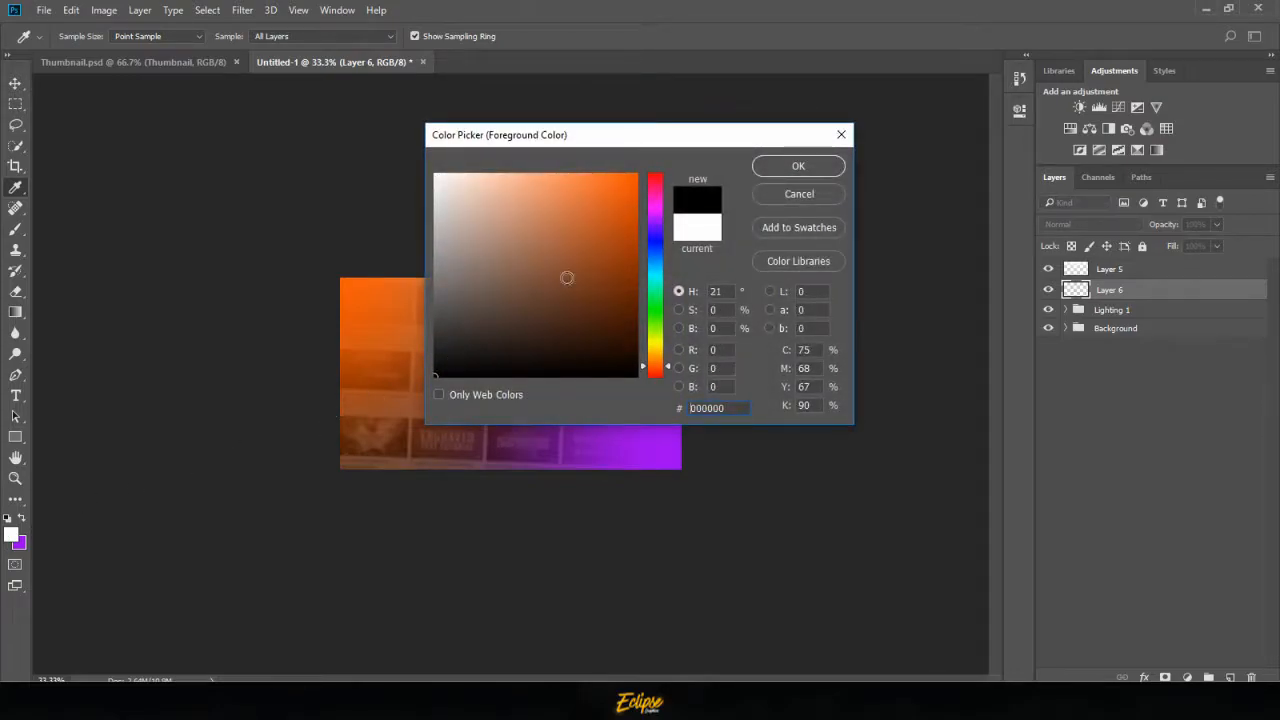
left_click(798, 166)
- Paint soft black strokes down the canvas's right and left edges with a 700-pixel brush
key("bracketleft")
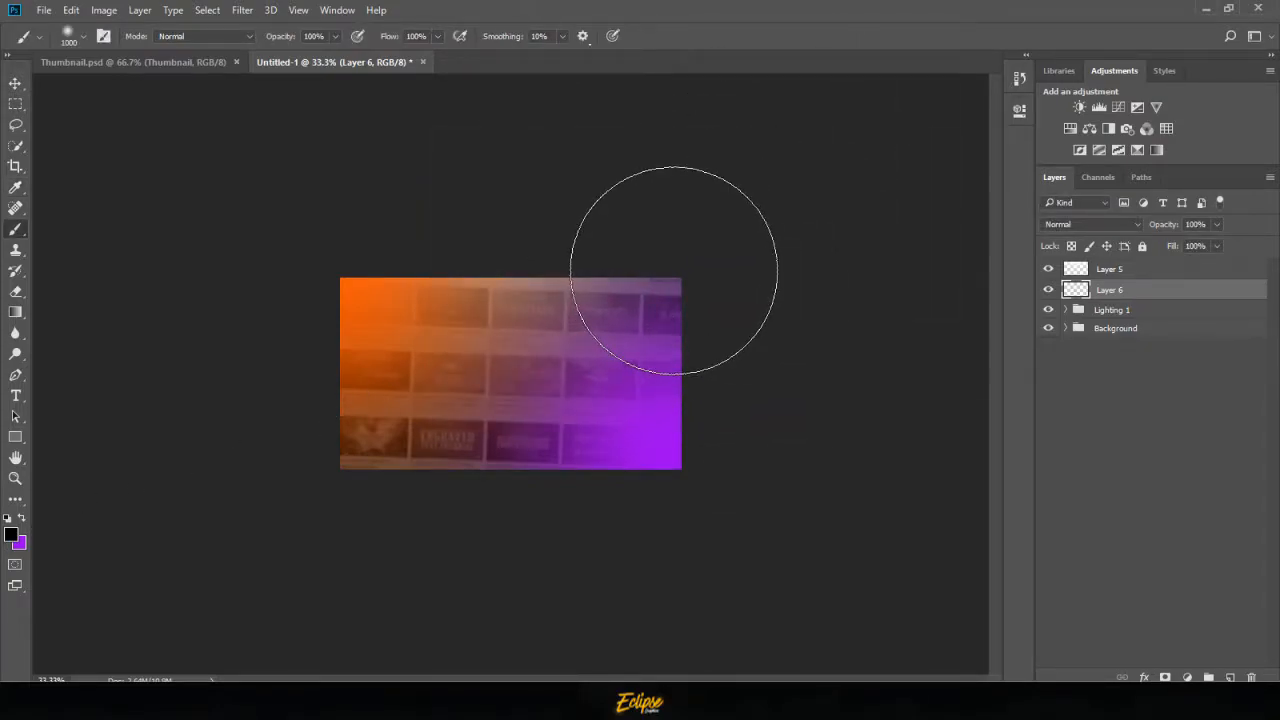
key("bracketleft")
key("bracketleft")
key("bracketleft")
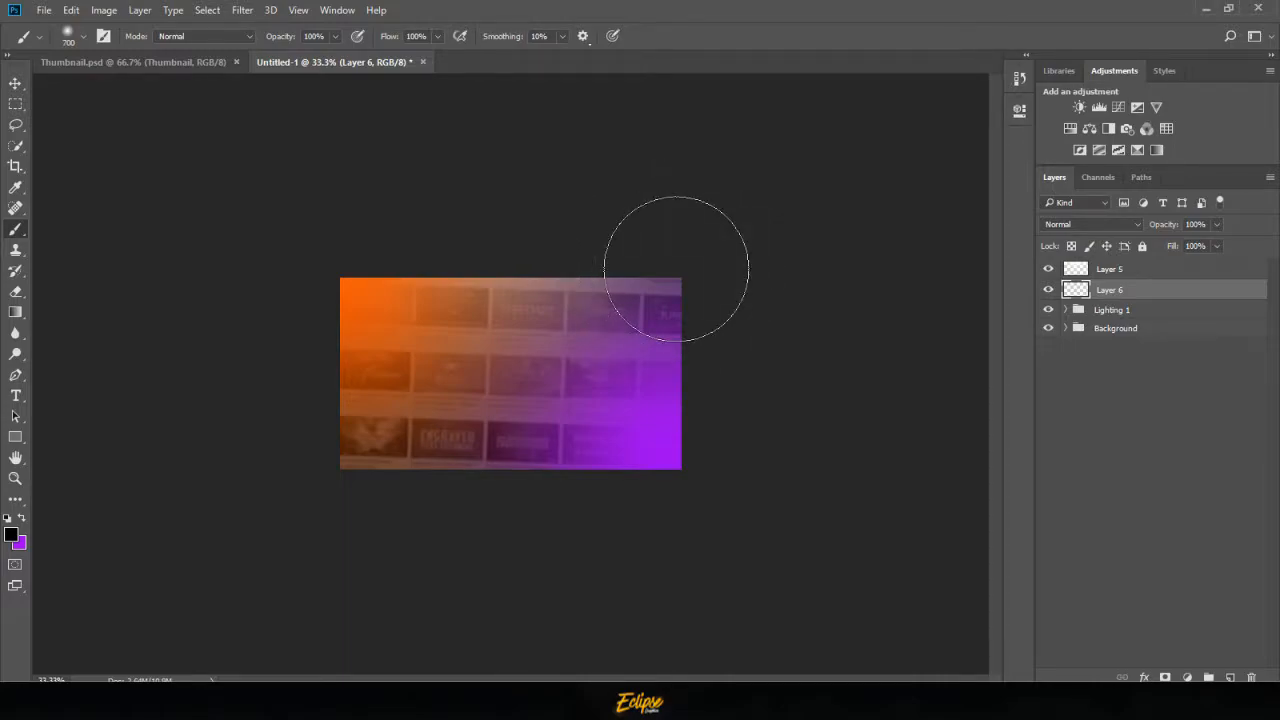
mouse_move(676, 269)
left_mouse_down()
mouse_move(673, 549)
mouse_move(683, 154)
left_mouse_up()
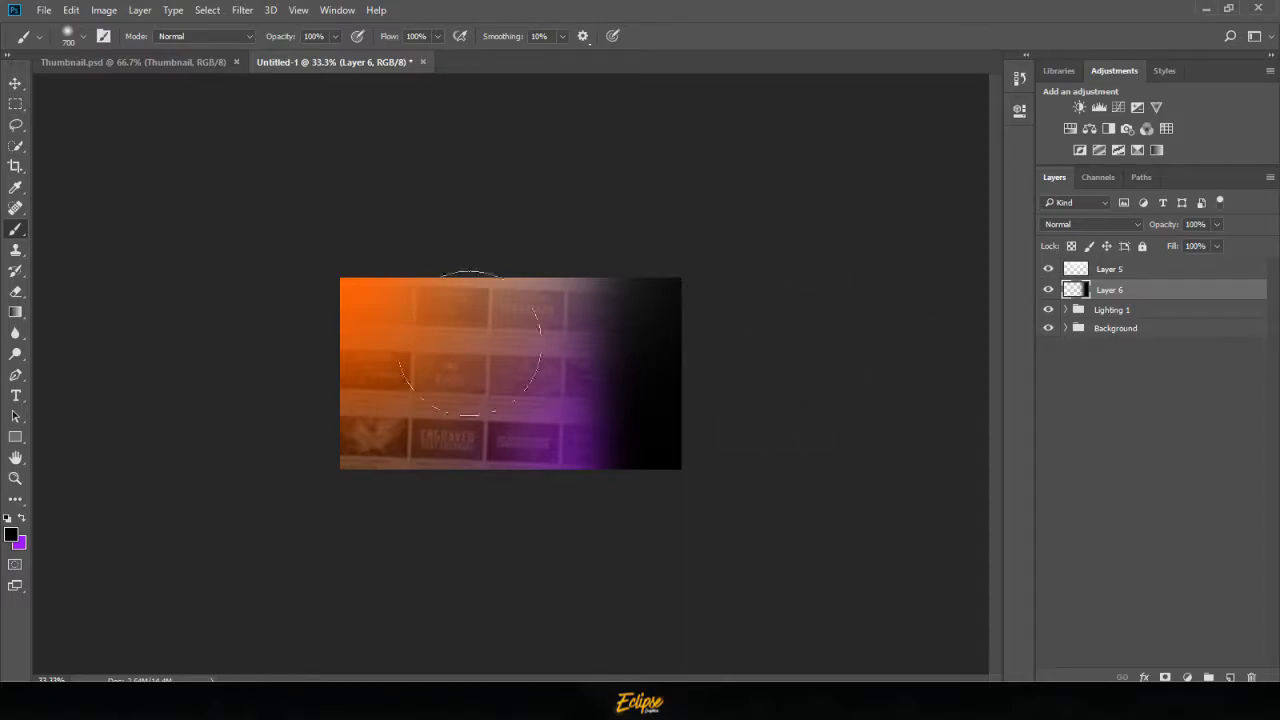
mouse_move(337, 251)
left_mouse_down()
mouse_move(314, 251)
mouse_move(318, 540)
left_mouse_up()
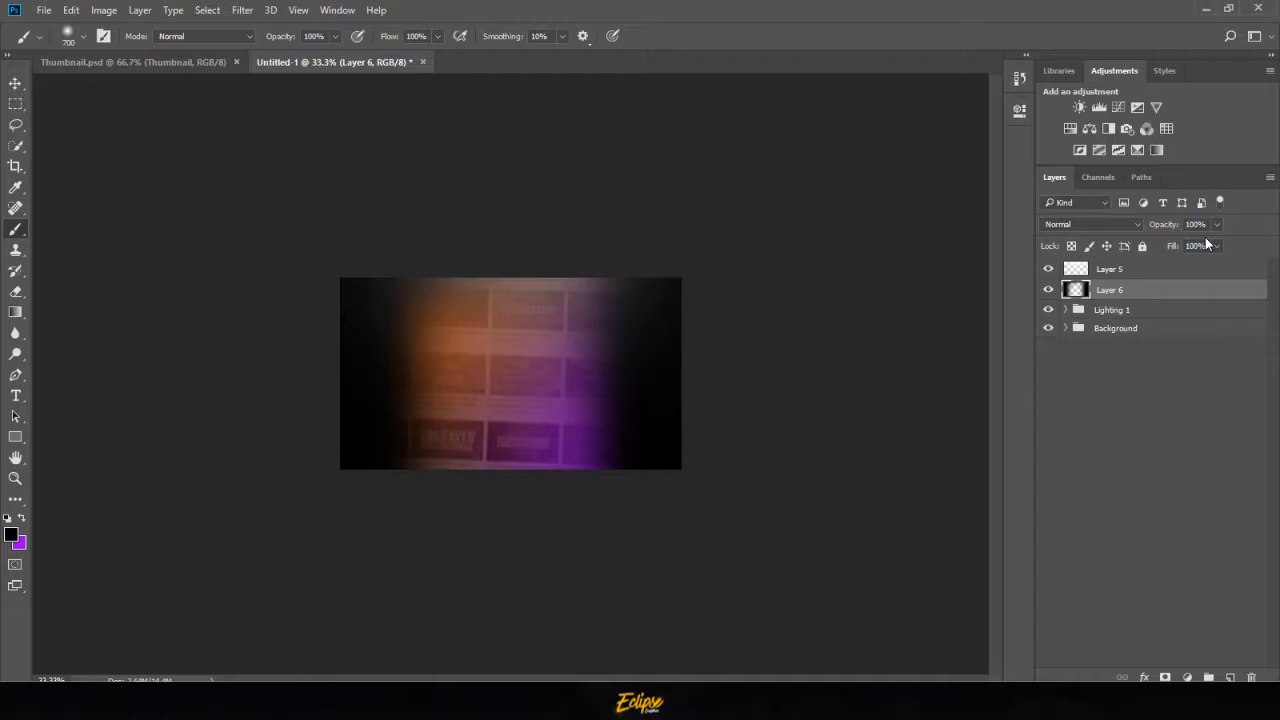
- Lower the black edge-shading layer's opacity to 21%
key("v")
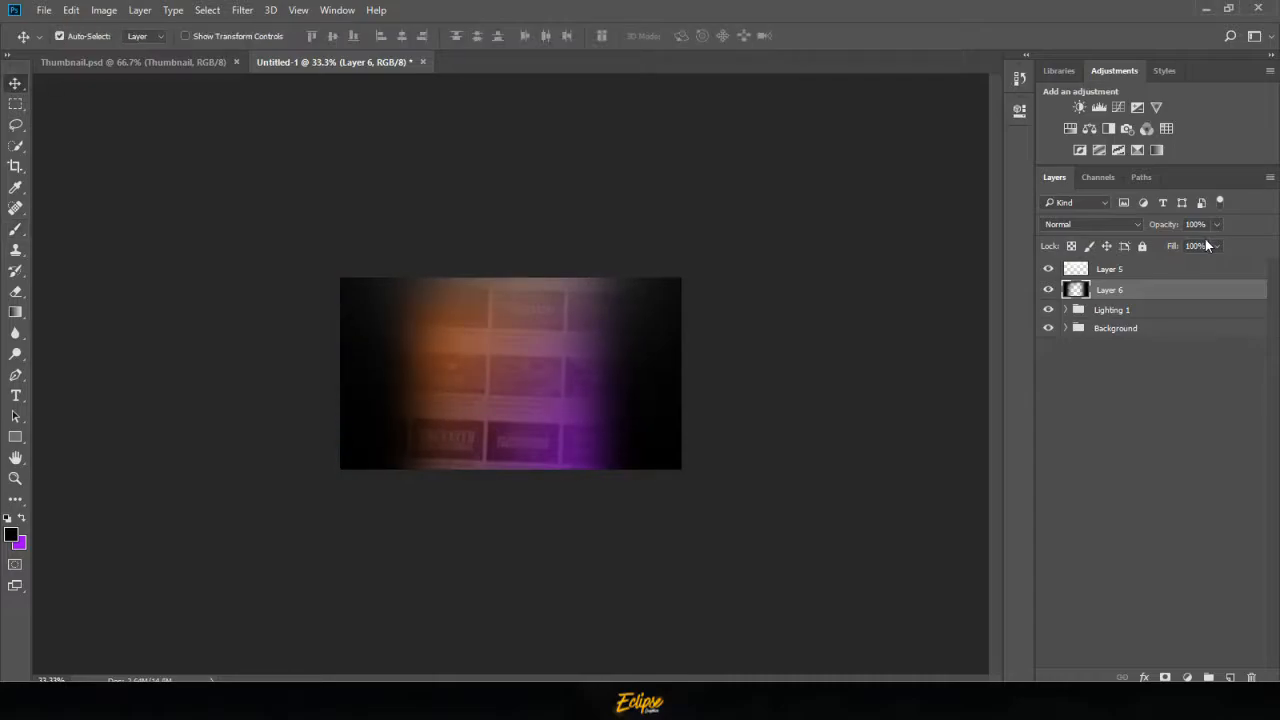
left_click(1216, 224)
left_click_drag(1185, 243, 1177, 245)
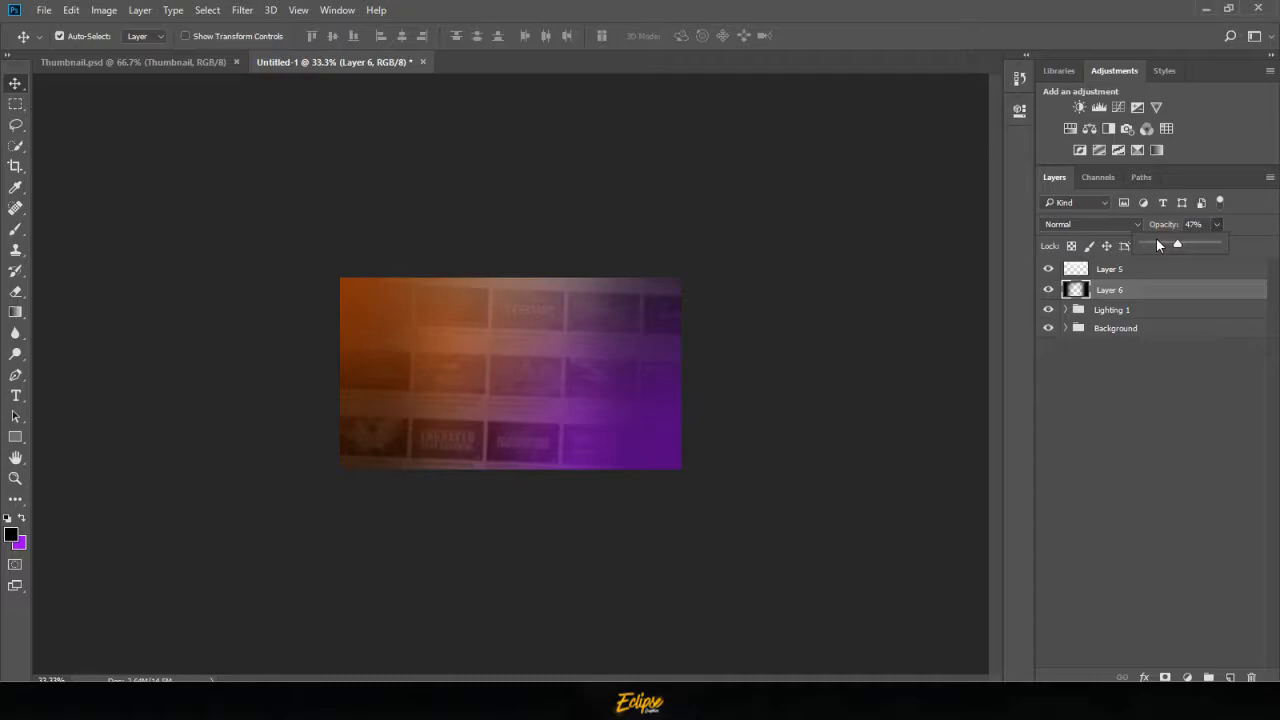
left_click_drag(1156, 245, 1152, 246)
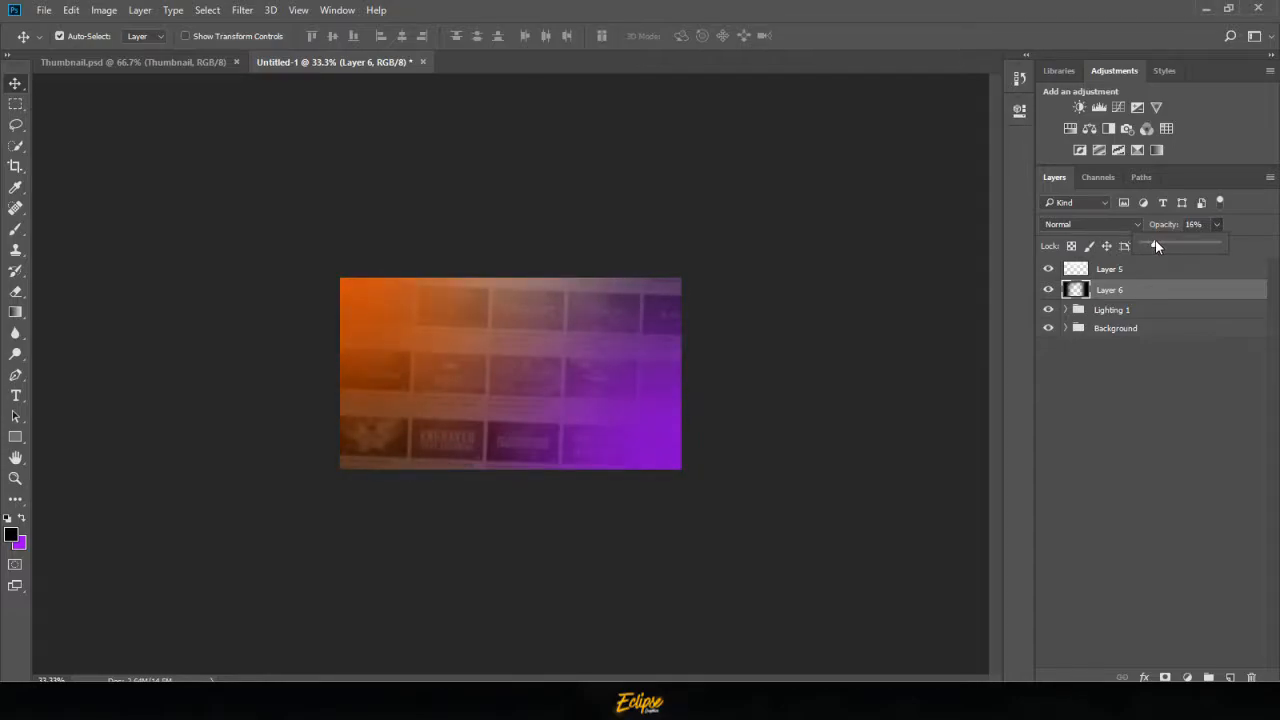
left_click(1119, 426)
- Compare the canvas with and without the black edge-shading and white glow layers by toggling their visibility
left_click(1047, 290)
left_click(1047, 290)
left_click(1044, 294)
left_click(1044, 294)
left_click(1050, 270)
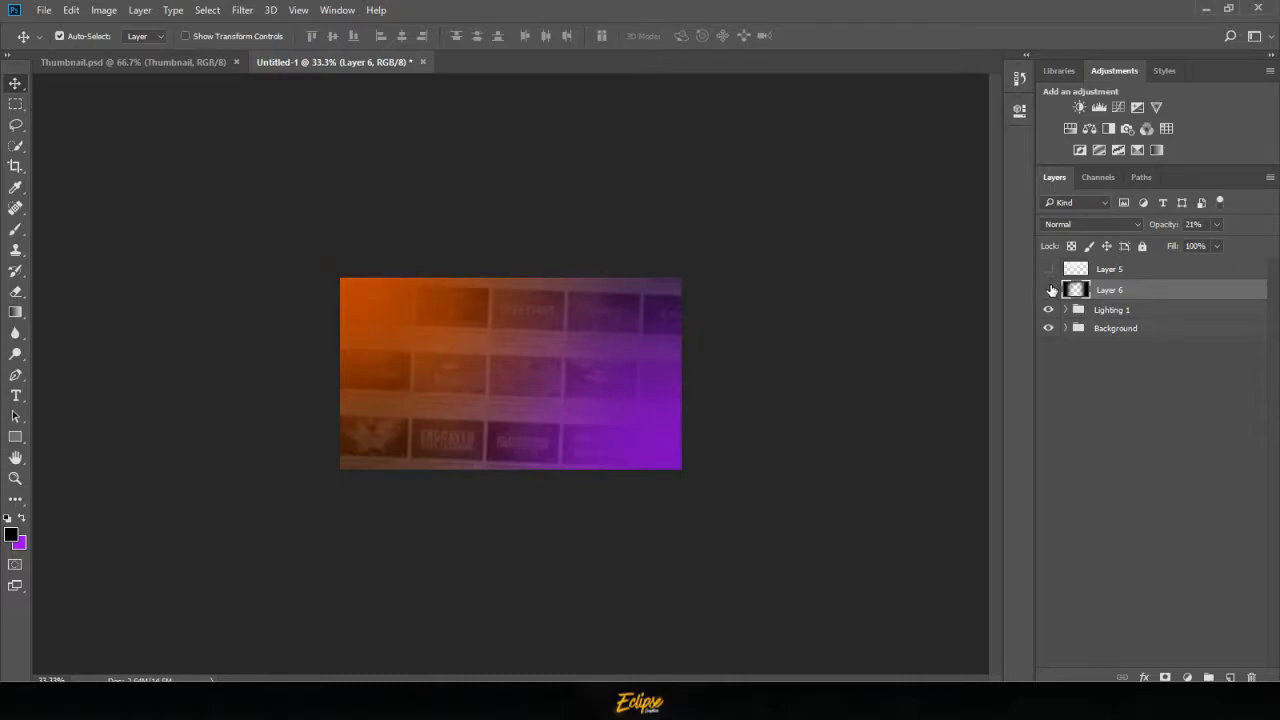
left_click(1050, 290)
left_click(1049, 290)
left_click(1048, 269)
- Lower the white glow layer's opacity to 26% and group it with the black edge-shading layer
left_click(1128, 272)
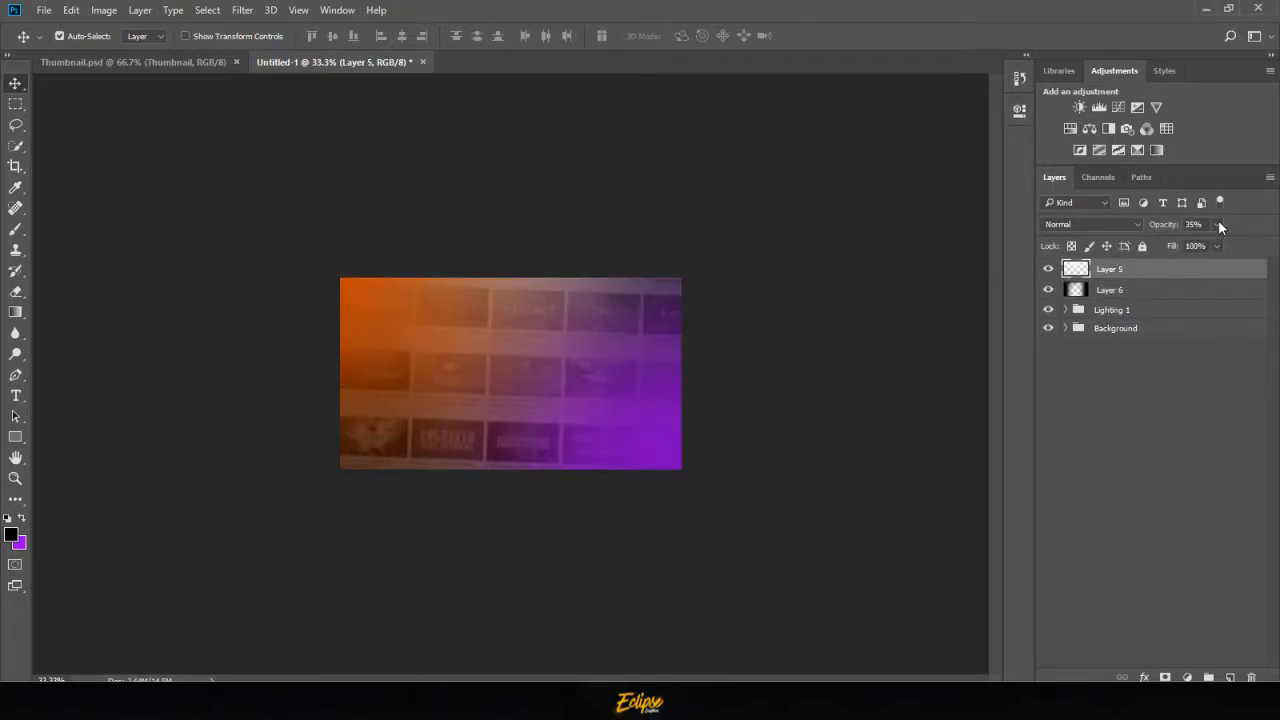
left_click_drag(1206, 241, 1211, 246)
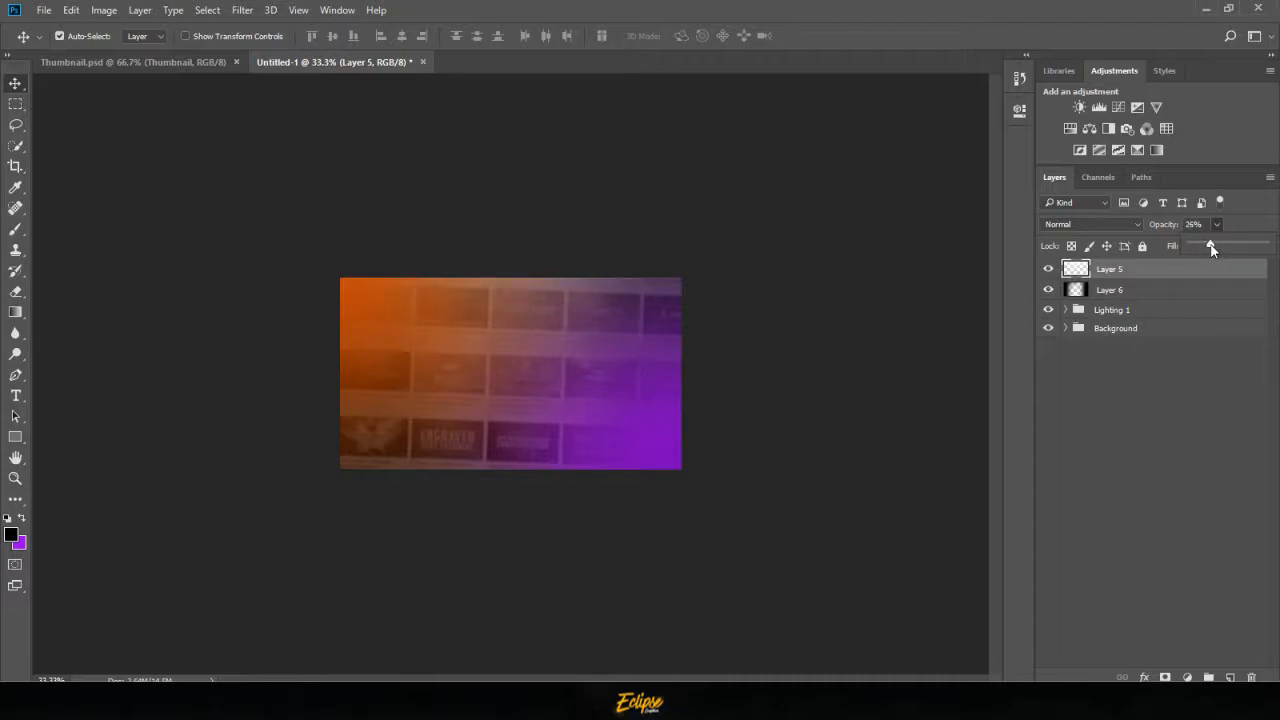
left_click(1136, 295)
left_click(1136, 292, "ctrl")
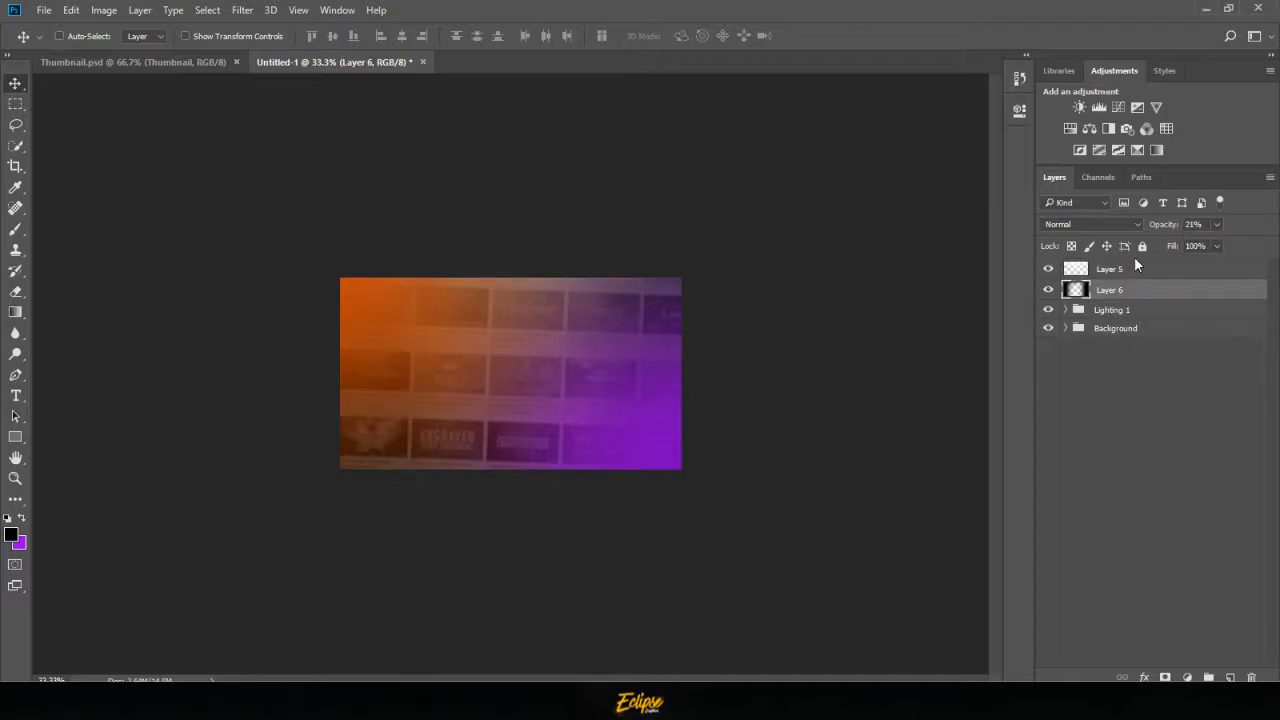
key("ctrl+g")
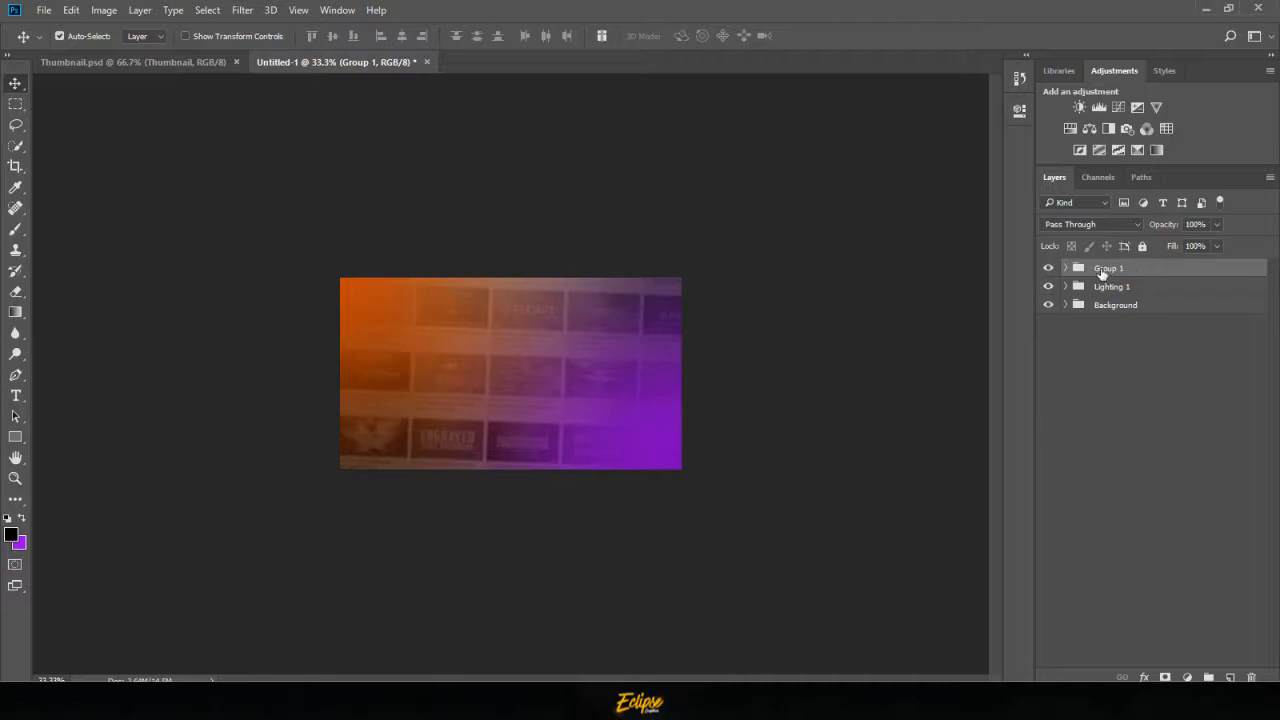
- Rename the new group Lighting 2 and check its effect by hiding and showing it
double_click(1108, 269)
type("Lighting 12")
key("Return")
left_click(1047, 269)
left_click(1047, 269)
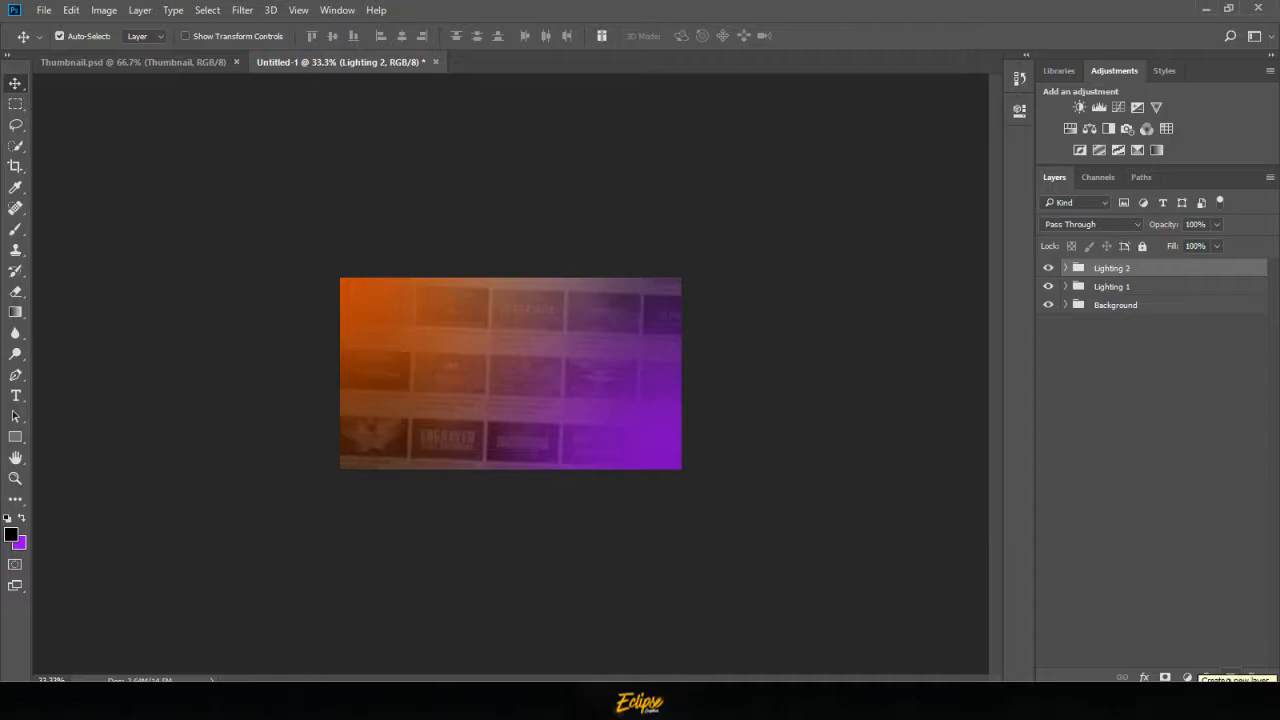
- Add a new layer above Lighting 2 and set the Type tool to Overdose Sunrise at 80 pt
left_click(1230, 678)
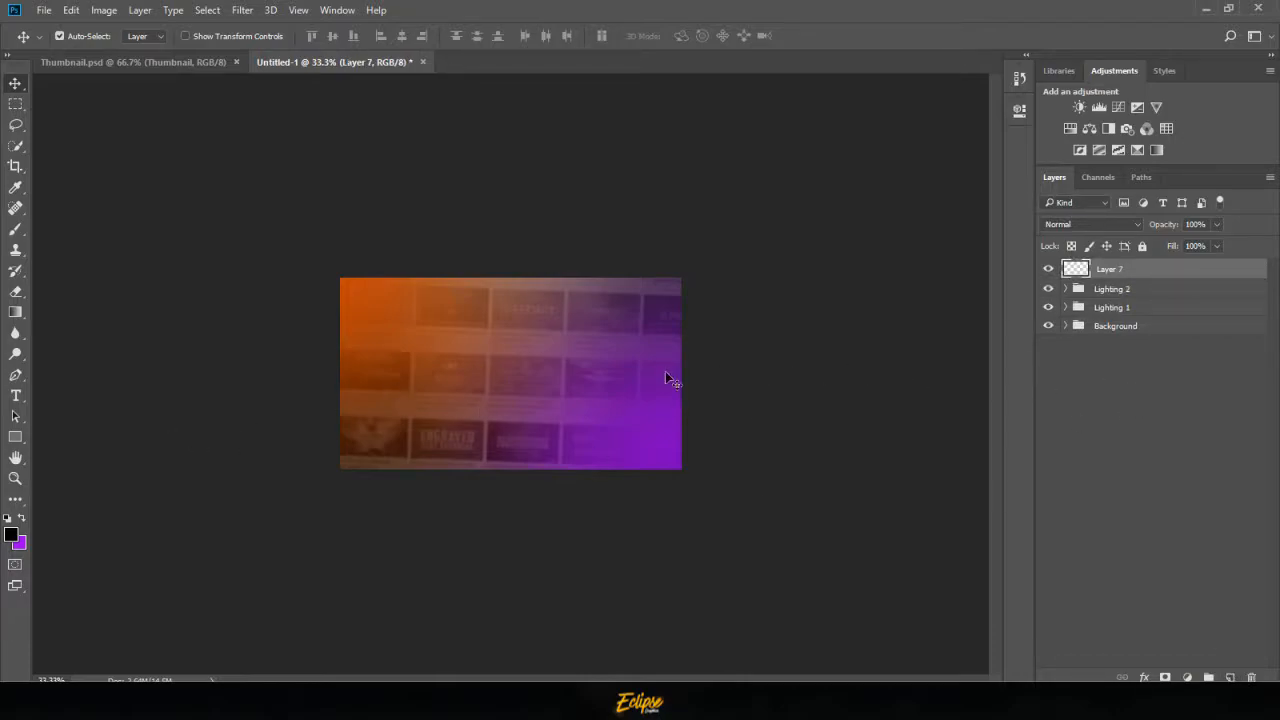
key("t")
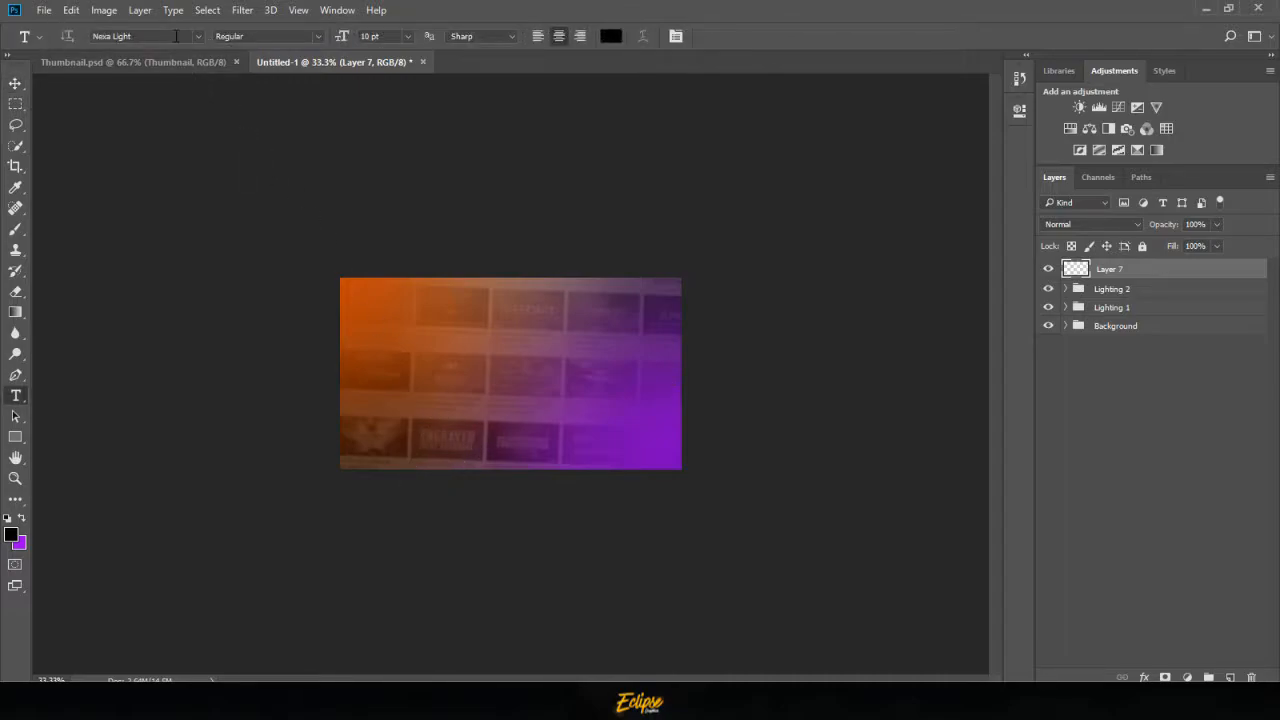
left_click(169, 35)
type("overdos")
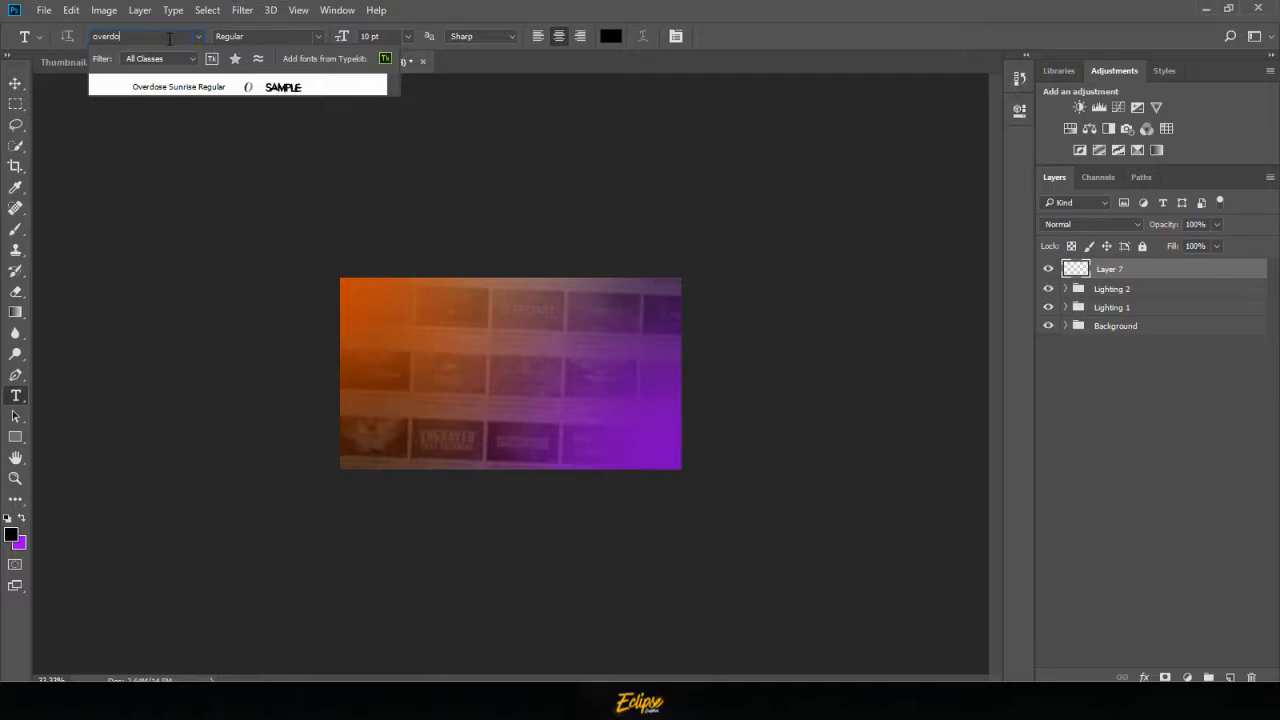
left_click(188, 86)
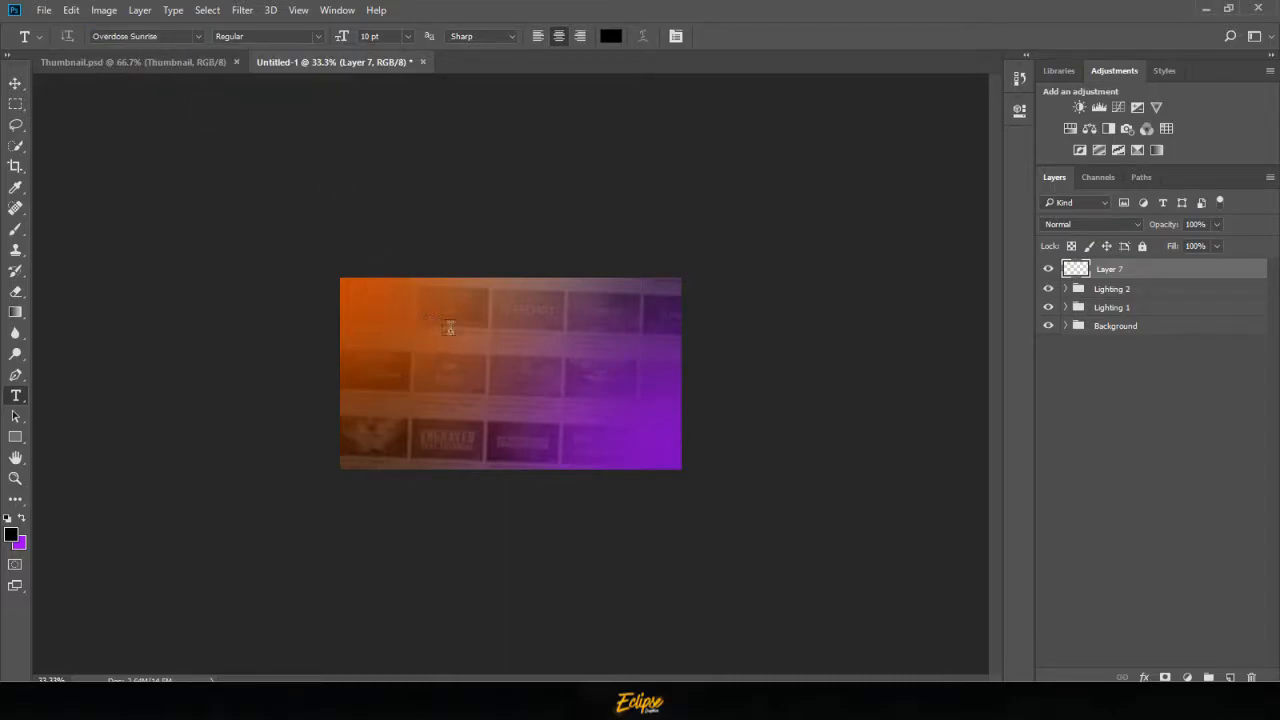
left_click(372, 36)
type("80")
- Write the title THUMBNAILS in the middle of the canvas
left_click(511, 363)
type("THUMBNA")
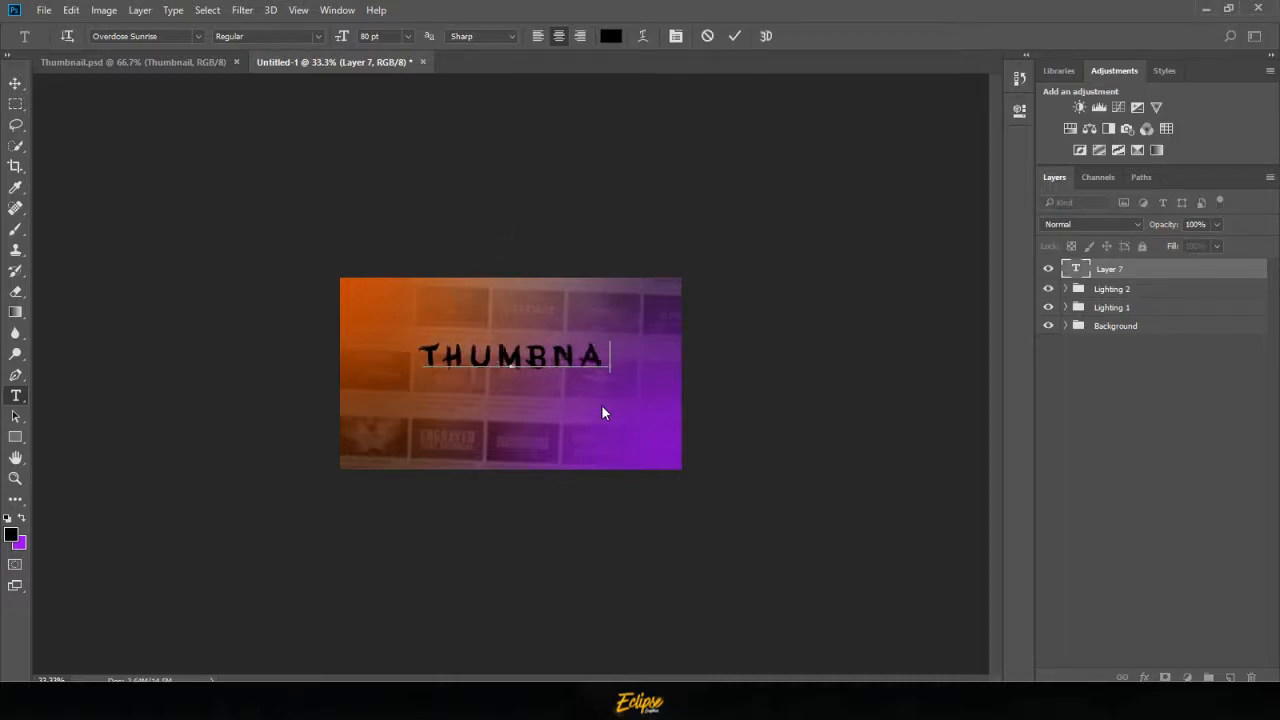
type("ILS")
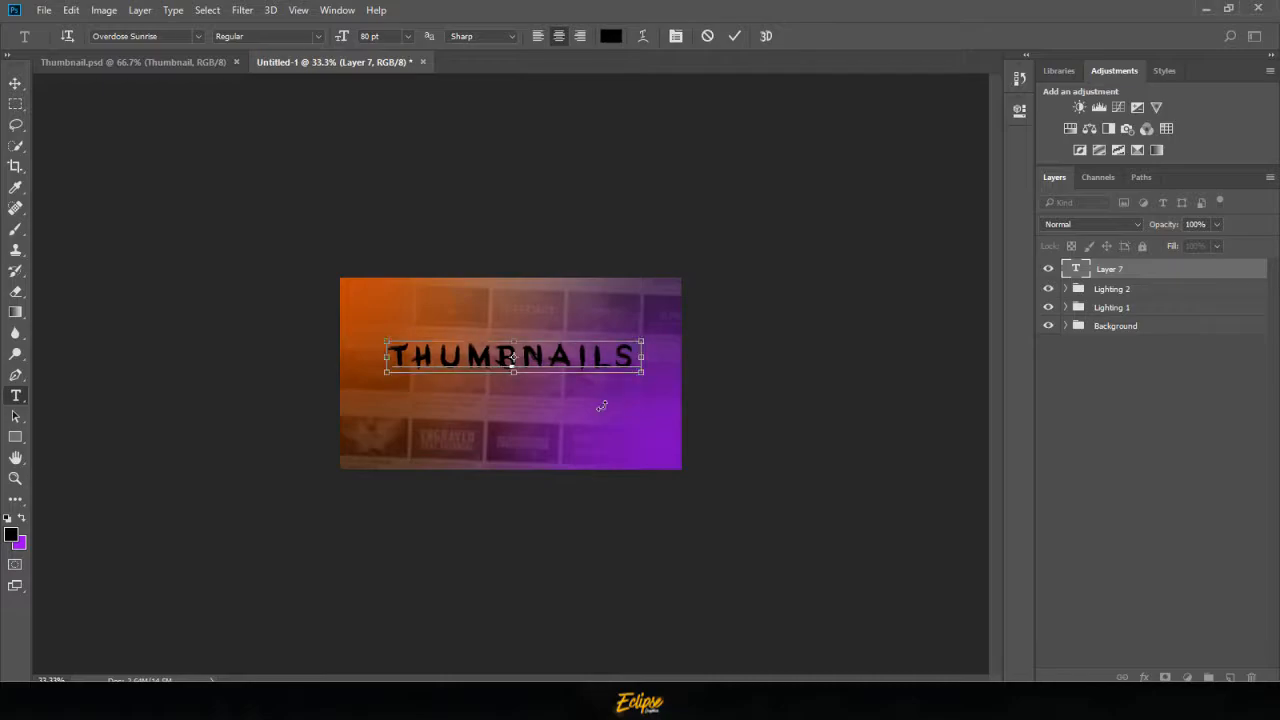
- Tighten the letter spacing of the whole THUMBNAILS title and enlarge it to 102 pt
key("ctrl+plus")
key("ctrl+plus")
left_click_drag(771, 357, 180, 360)
key("alt+Left")
key("alt+Left")
key("alt+Left")
key("alt+Left")
key("alt+Left")
key("alt+Left")
key("alt+Left")
key("alt+Left")
key("alt+Left")
key("alt+Left")
key("alt+Left")
key("alt+Left")
key("alt+Left")
key("alt+Left")
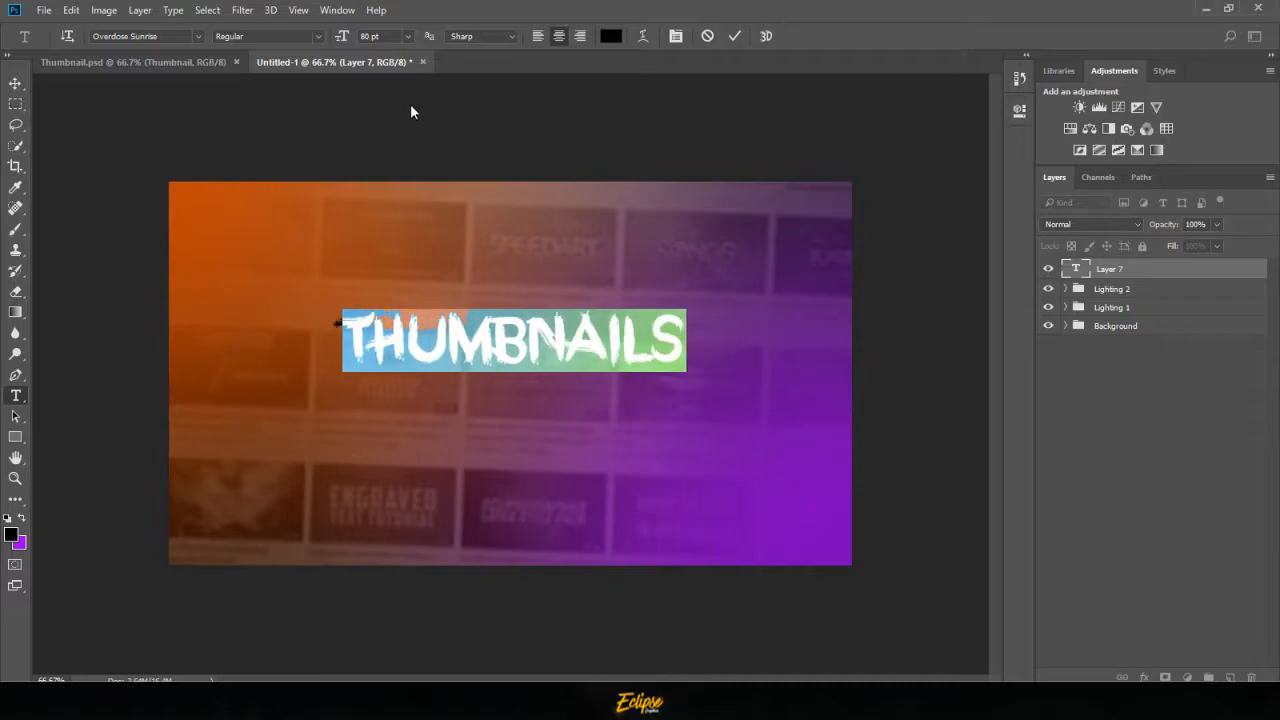
left_click_drag(344, 38, 361, 37)
left_click(733, 36)
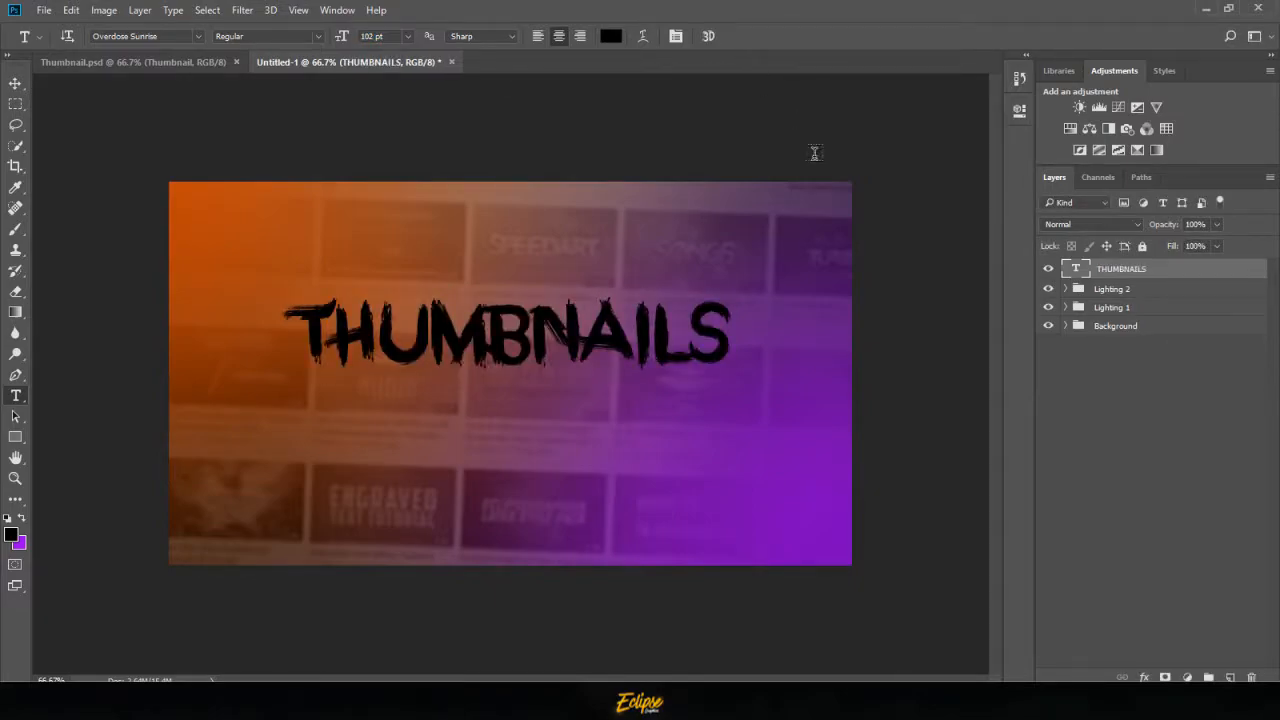
- Change the THUMBNAILS text color to white ffffff
key("v")
key("u")
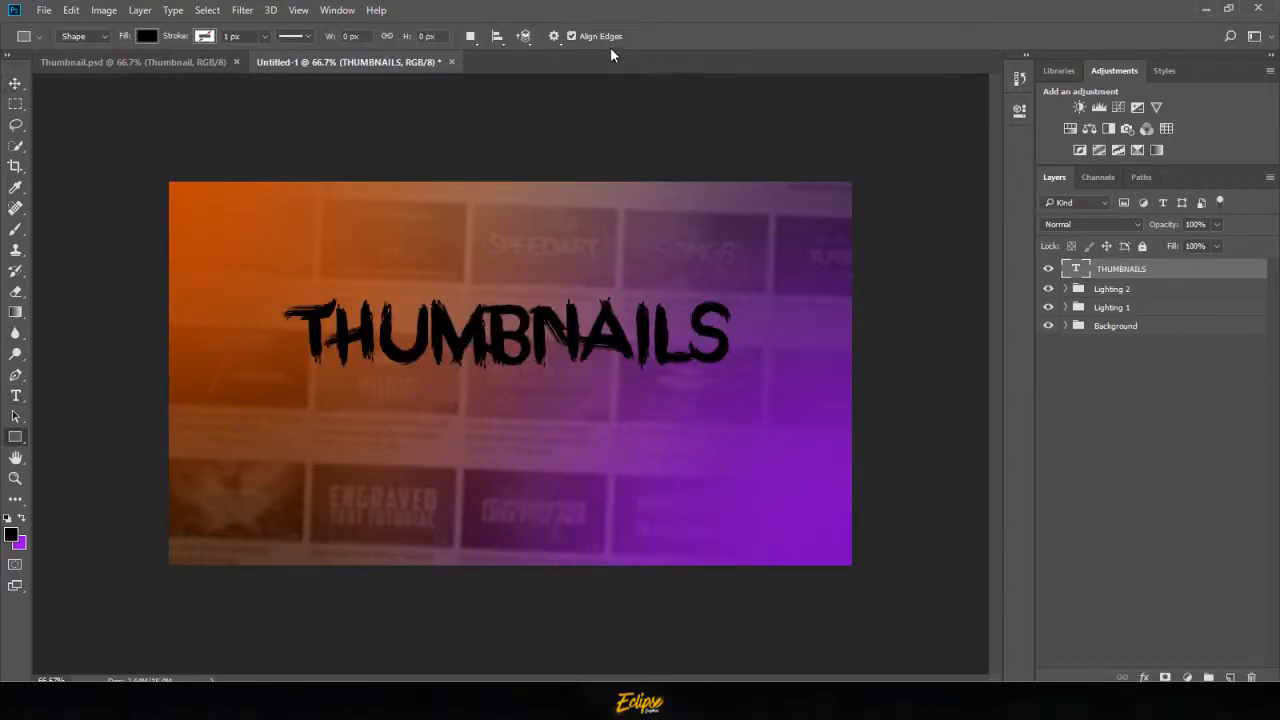
key("t")
left_click(610, 38)
type("ffffff")
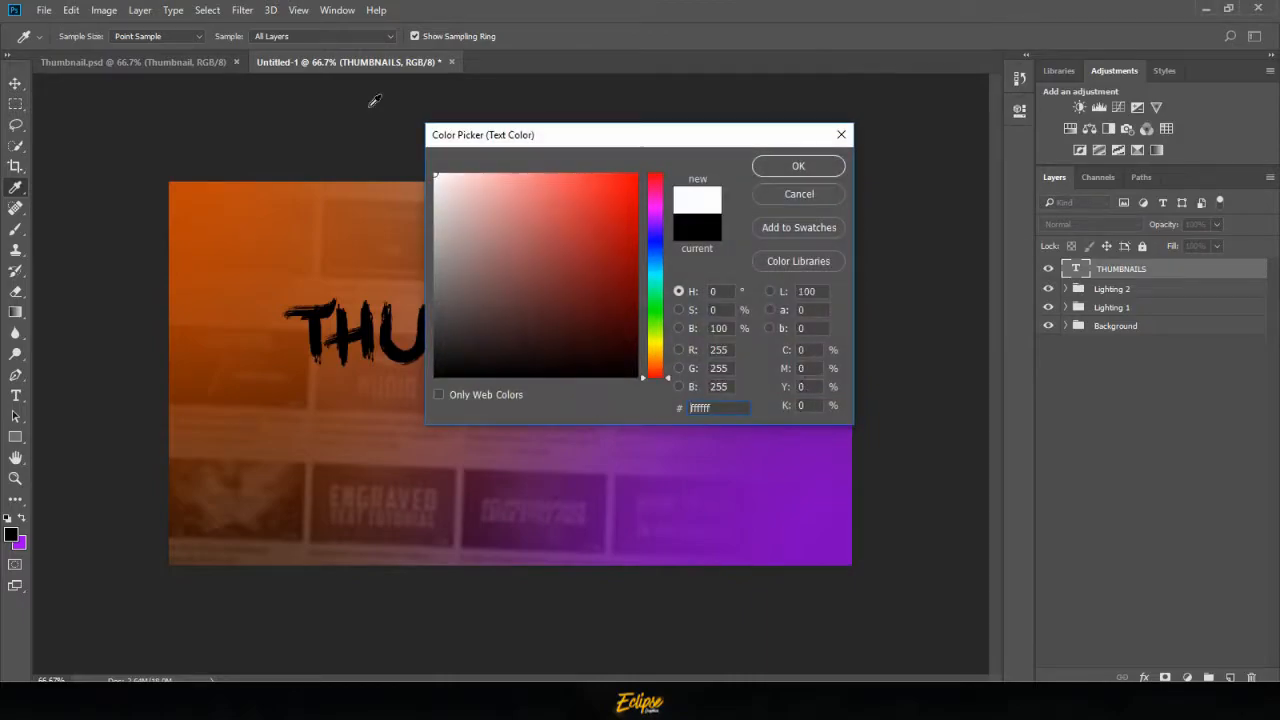
left_click(783, 175)
- Center the THUMBNAILS title horizontally and vertically on the whole canvas and clear the selection
key("v")
key("ctrl+a")
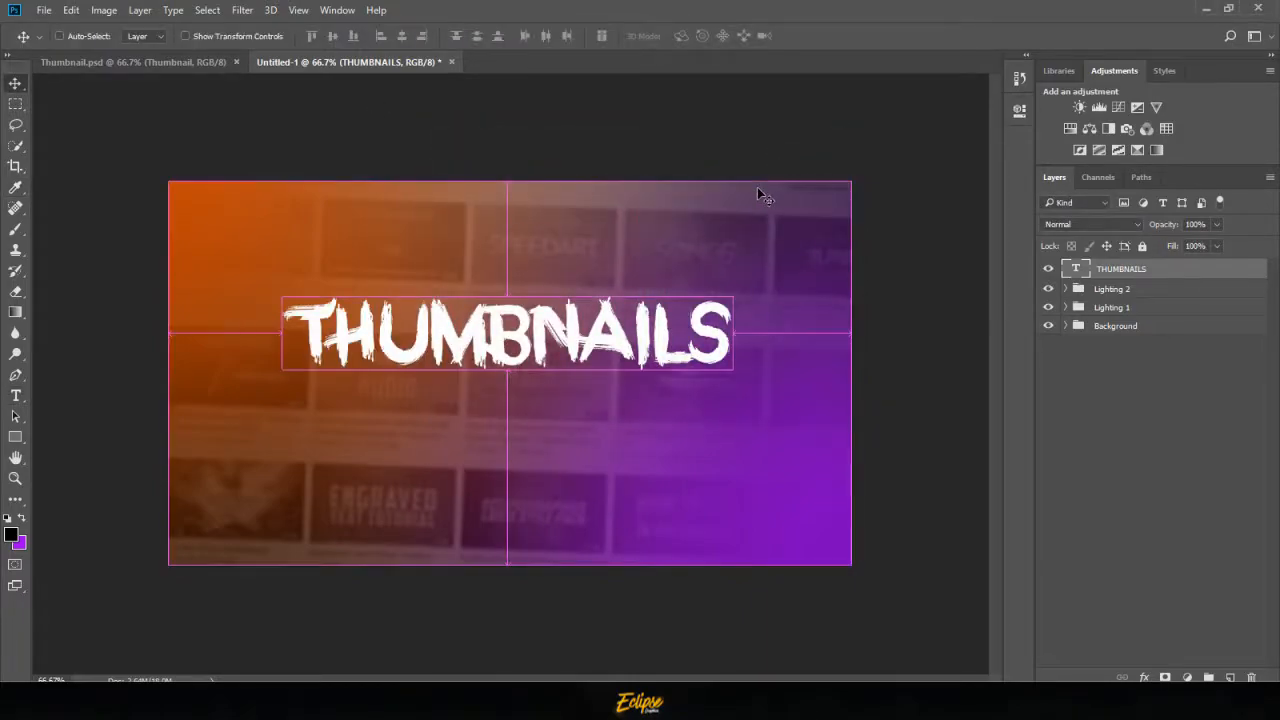
left_click(401, 36)
left_click(332, 36)
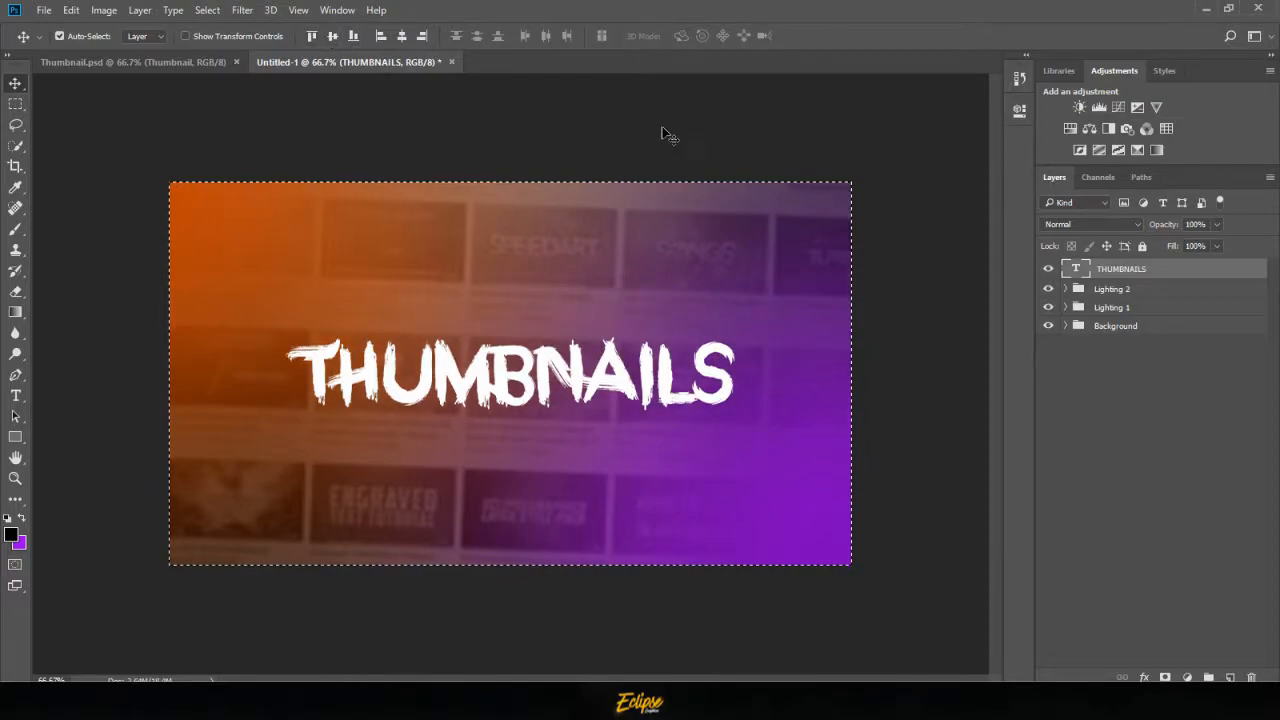
key("ctrl+s")
left_click(580, 460)
key("ctrl+d")
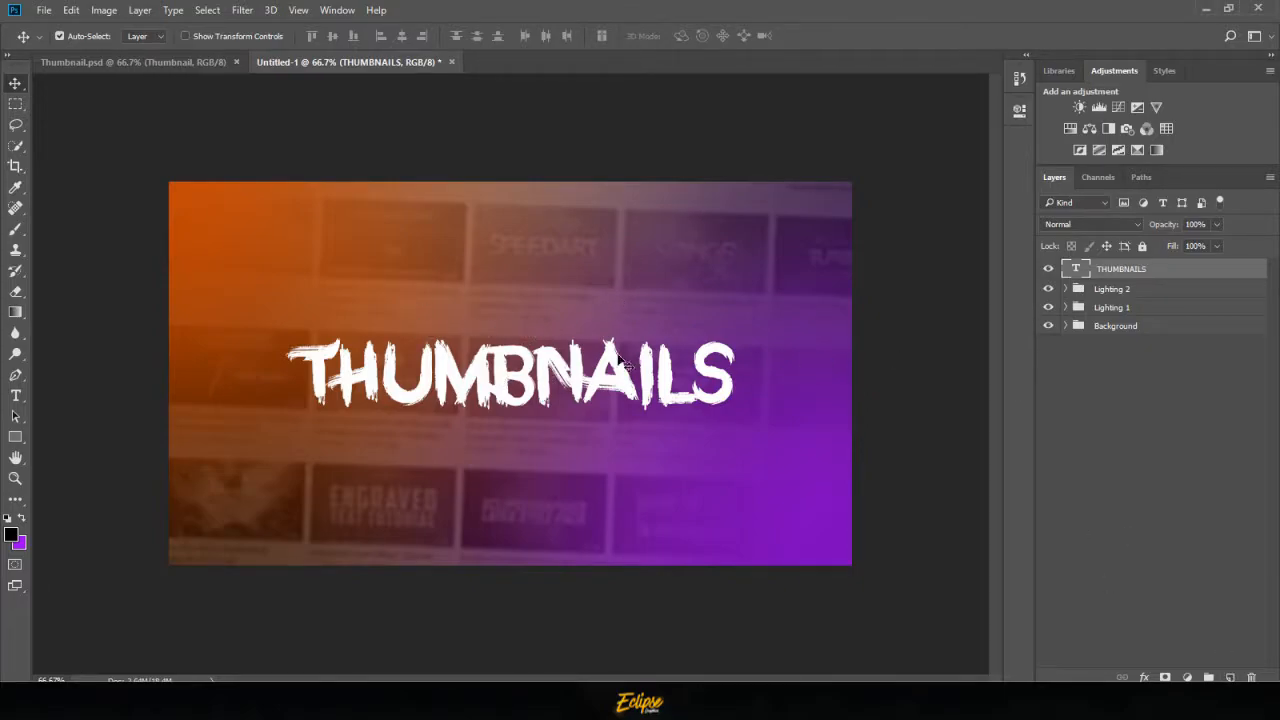
- Add a new layer above the THUMBNAILS title and set the Type tool to Nexa Light at 20 pt
left_click(1230, 677)
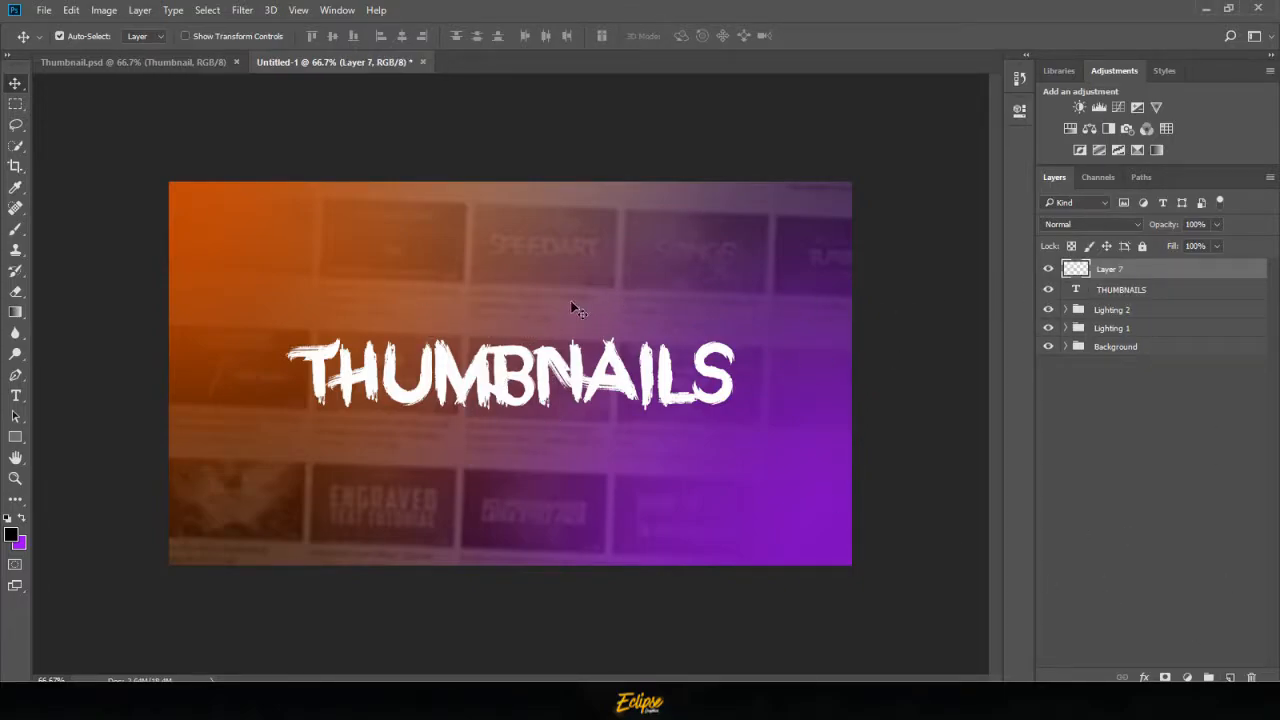
key("t")
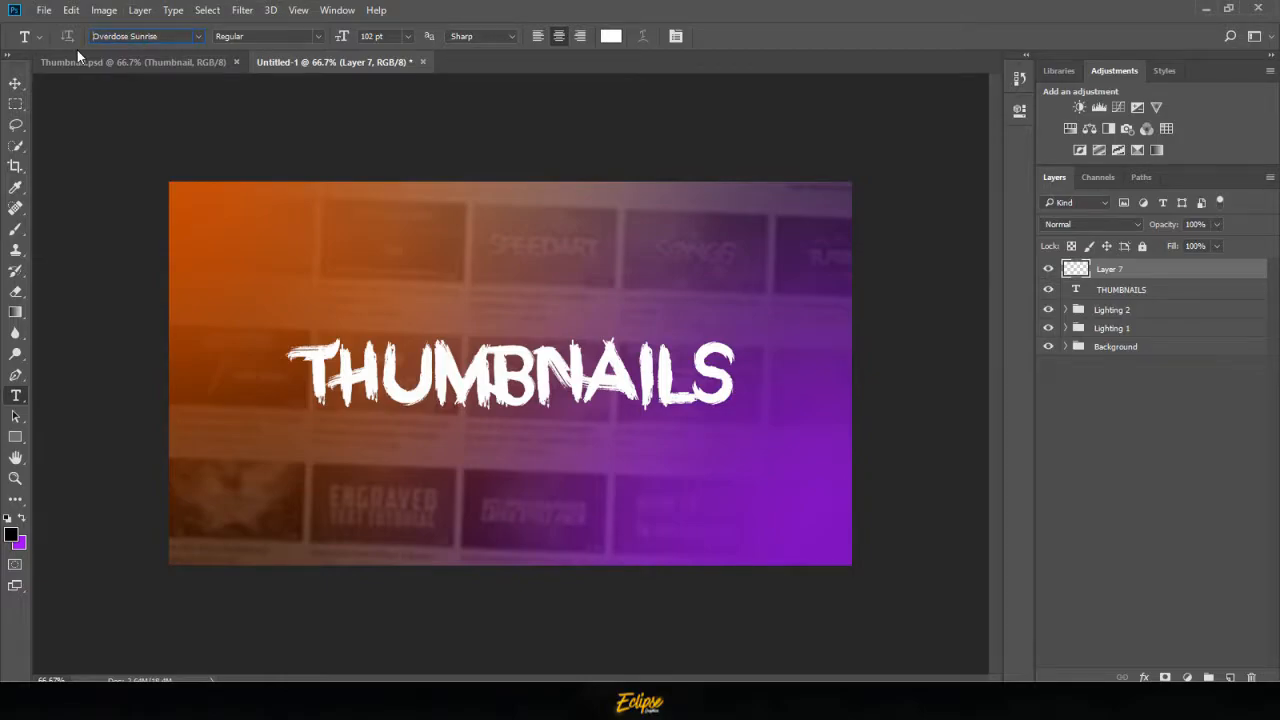
type("s")
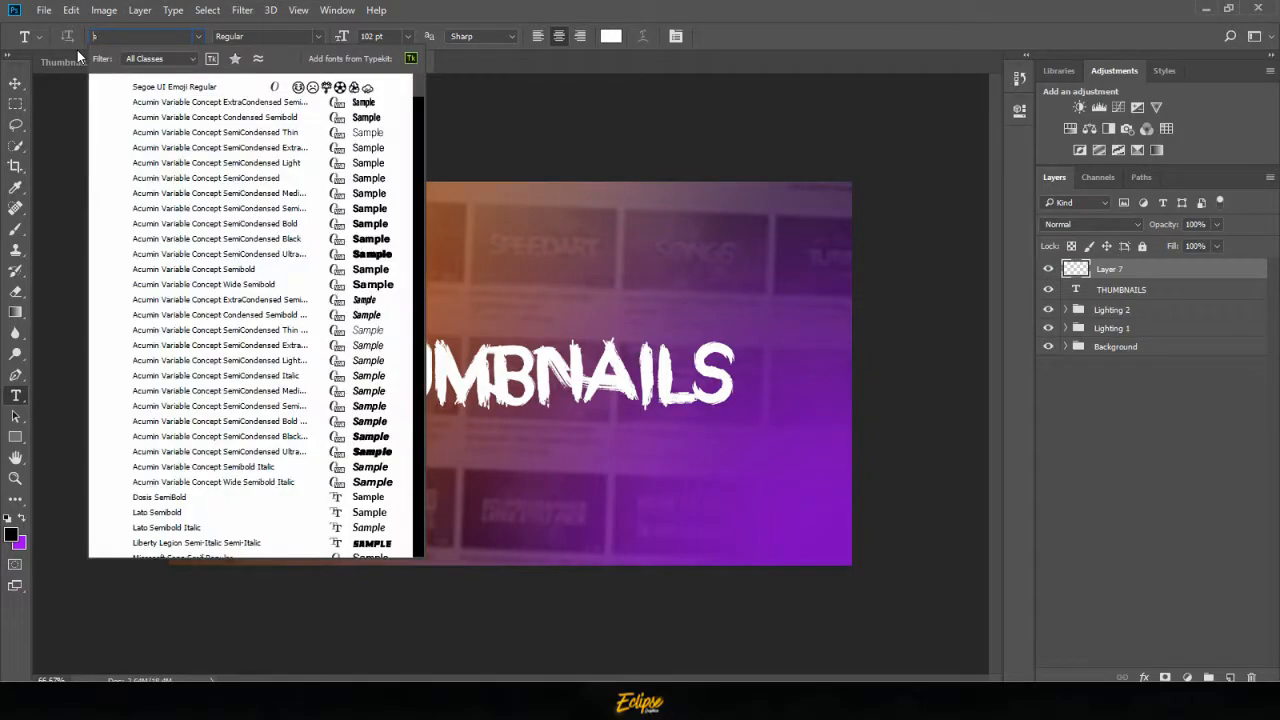
type("exa light")
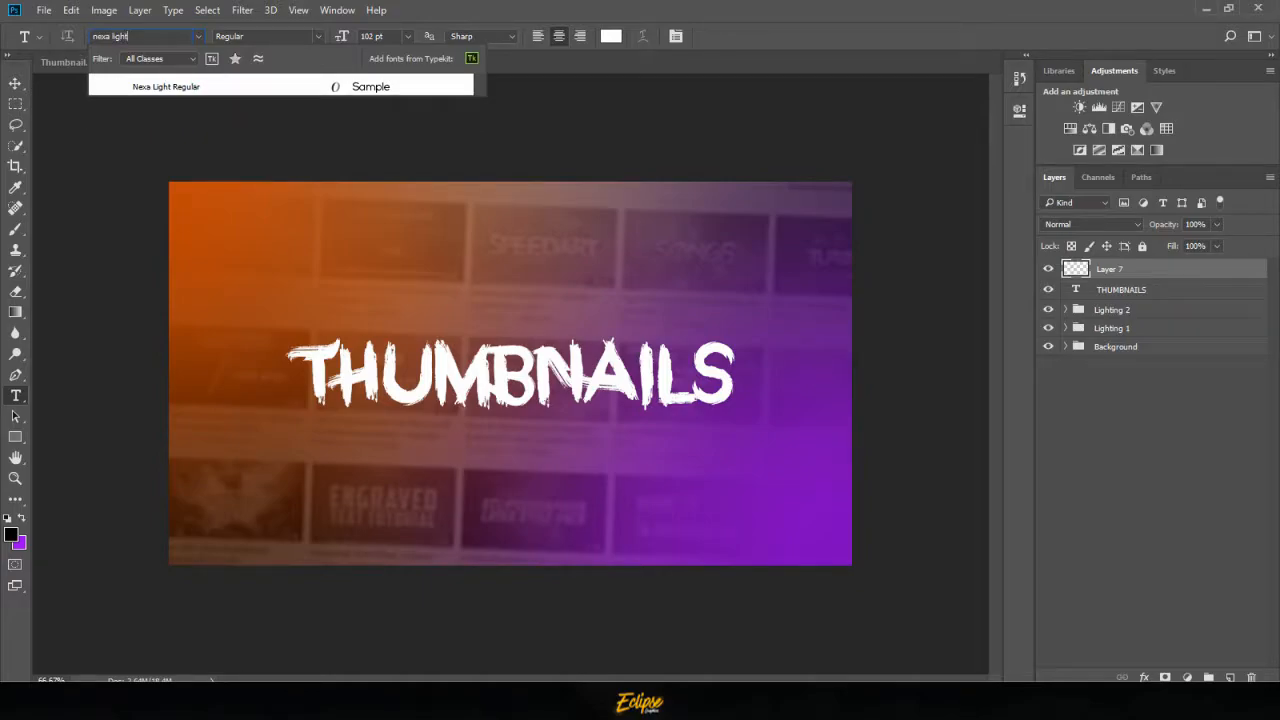
left_click(168, 88)
left_click(386, 36)
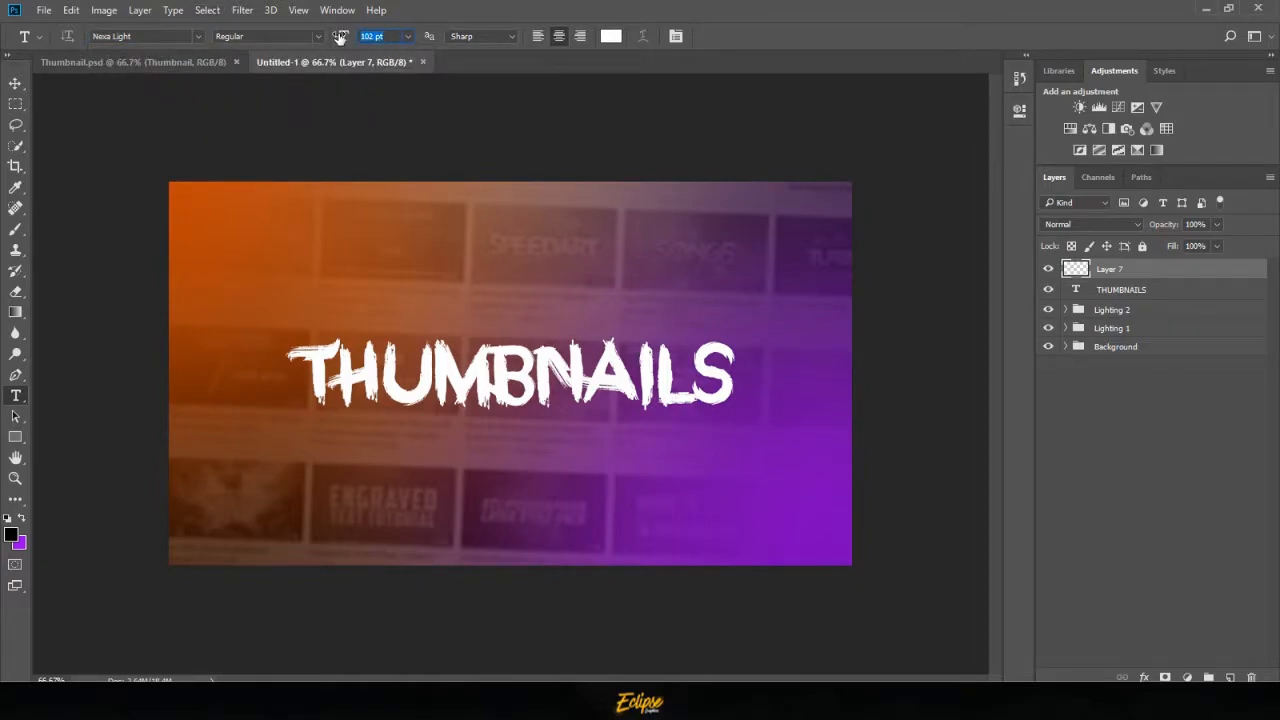
type("20")
key("Return")
- Add the line HOW TO MAKE just above the THUMBNAILS title
left_click(521, 295)
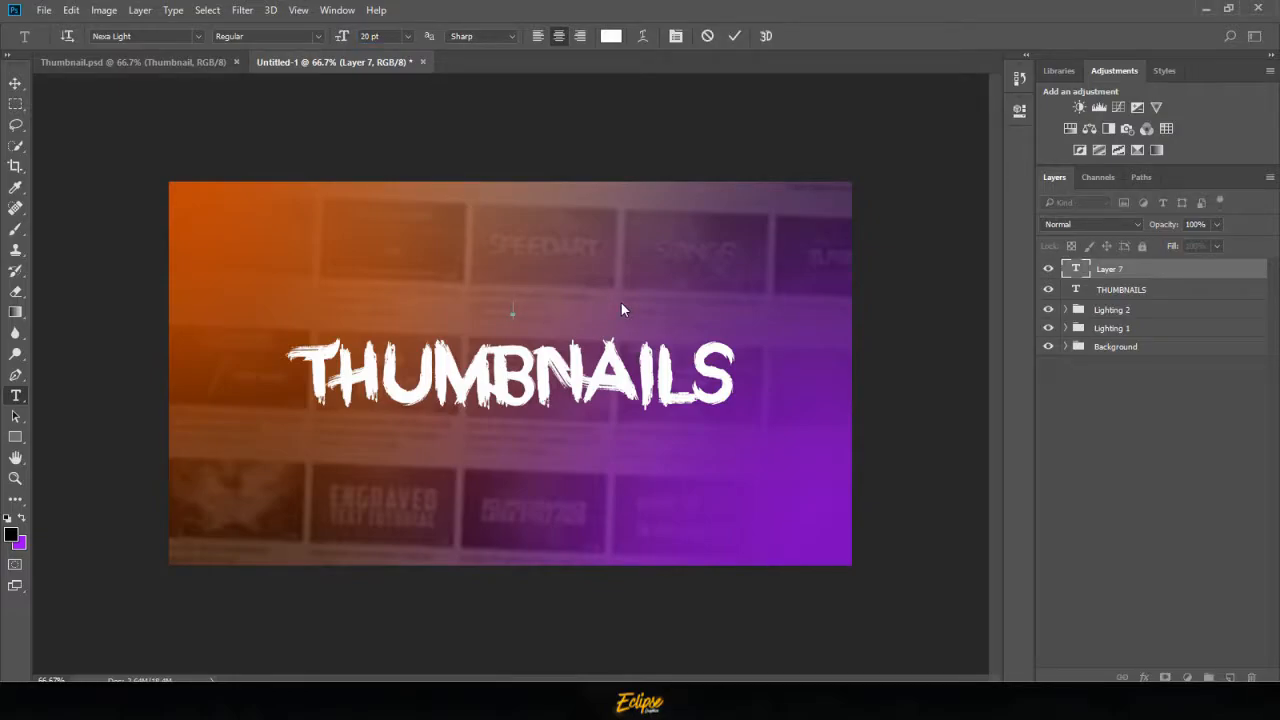
type("HOW TO MAKJE")
key("BackSpace")
key("BackSpace")
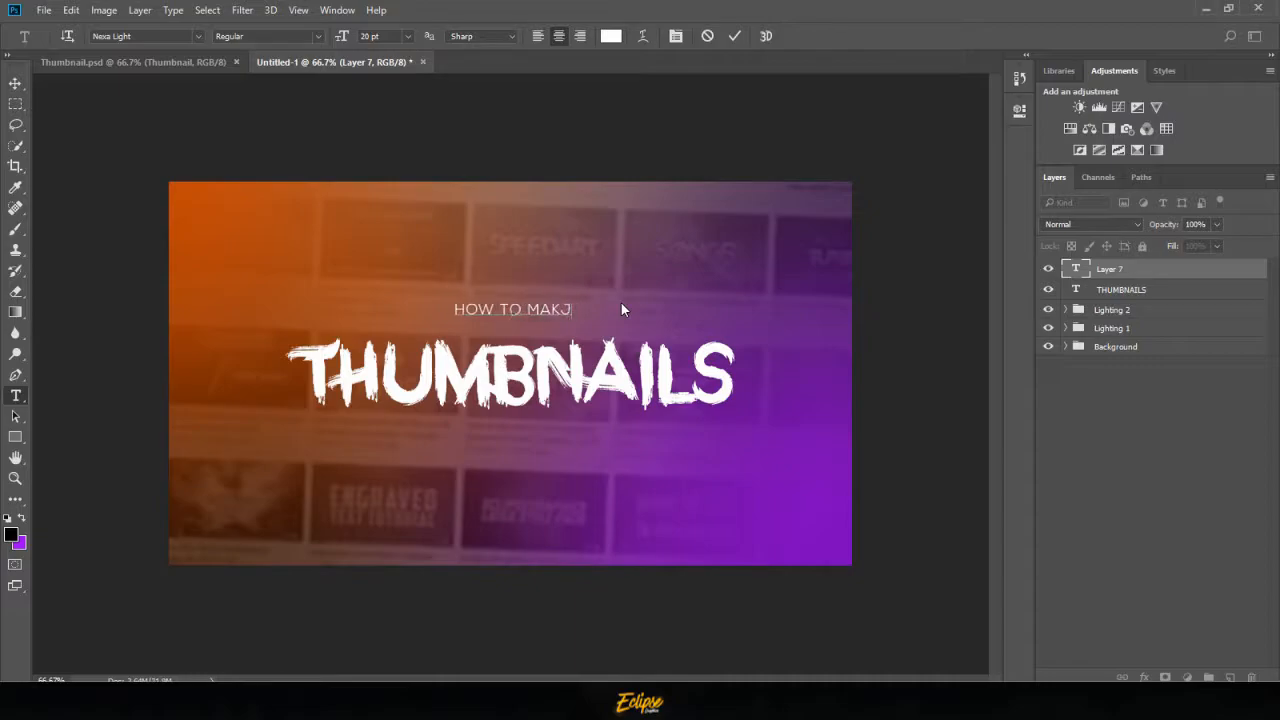
type("E")
- Widen the letter spacing of the whole HOW TO MAKE line, set its size to 20 pt and commit the text
left_click_drag(572, 309, 413, 312)
key("alt+Right")
key("alt+Right")
key("alt+Right")
key("alt+Right")
key("alt+Right")
key("alt+Right")
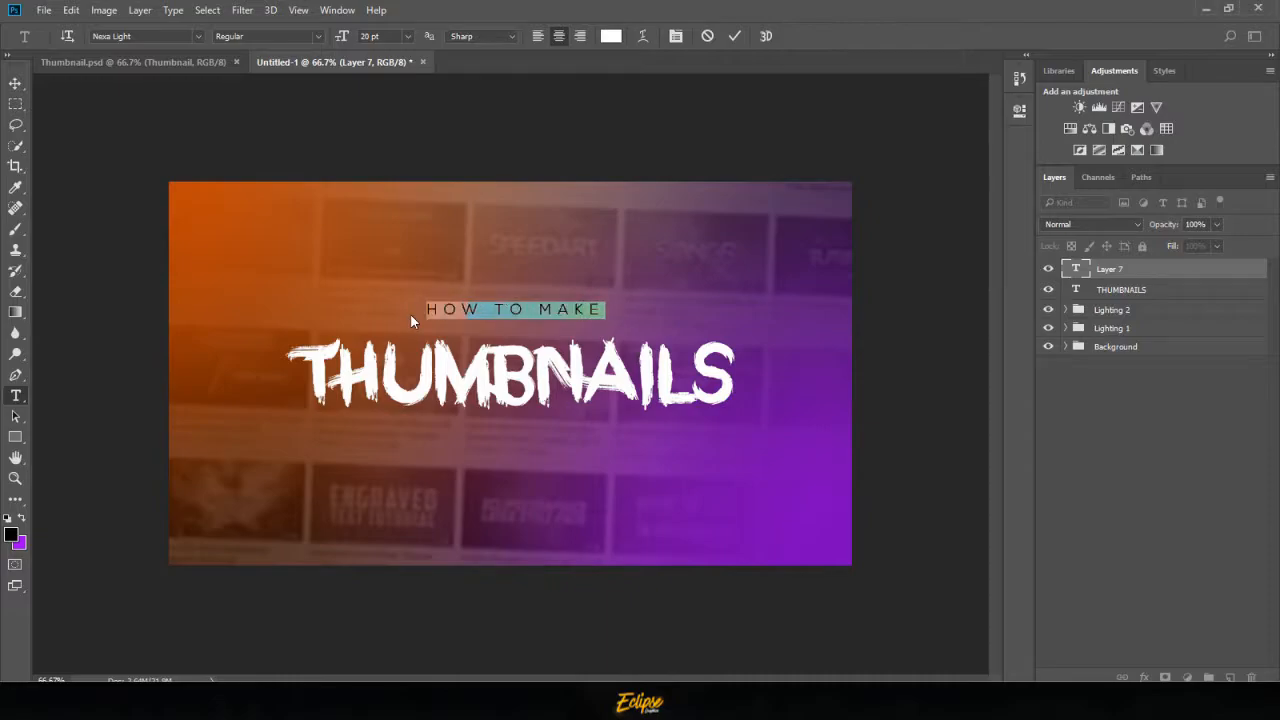
key("alt+Right")
key("alt+Right")
key("alt+Right")
key("alt+Right")
key("alt+Right")
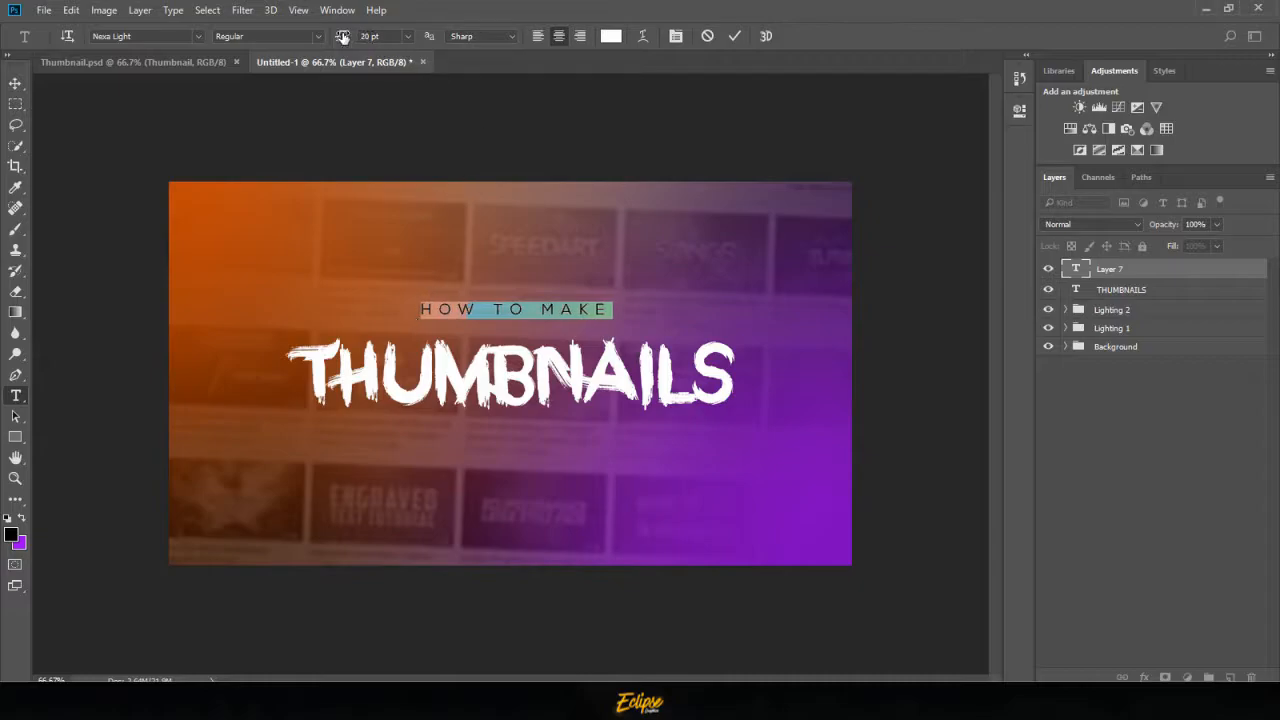
left_click_drag(343, 38, 339, 39)
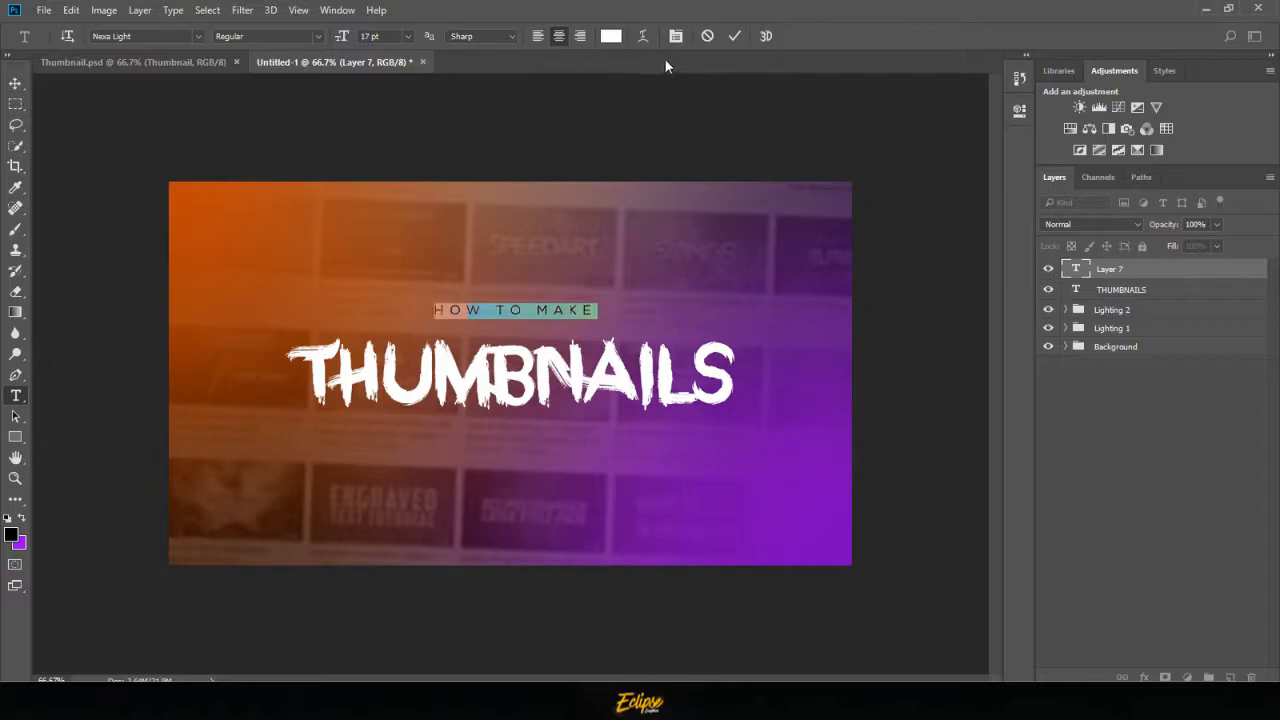
left_click_drag(343, 38, 346, 38)
left_click(734, 37)
- Nudge the HOW TO MAKE line down so it sits closer to the THUMBNAILS title
key("v")
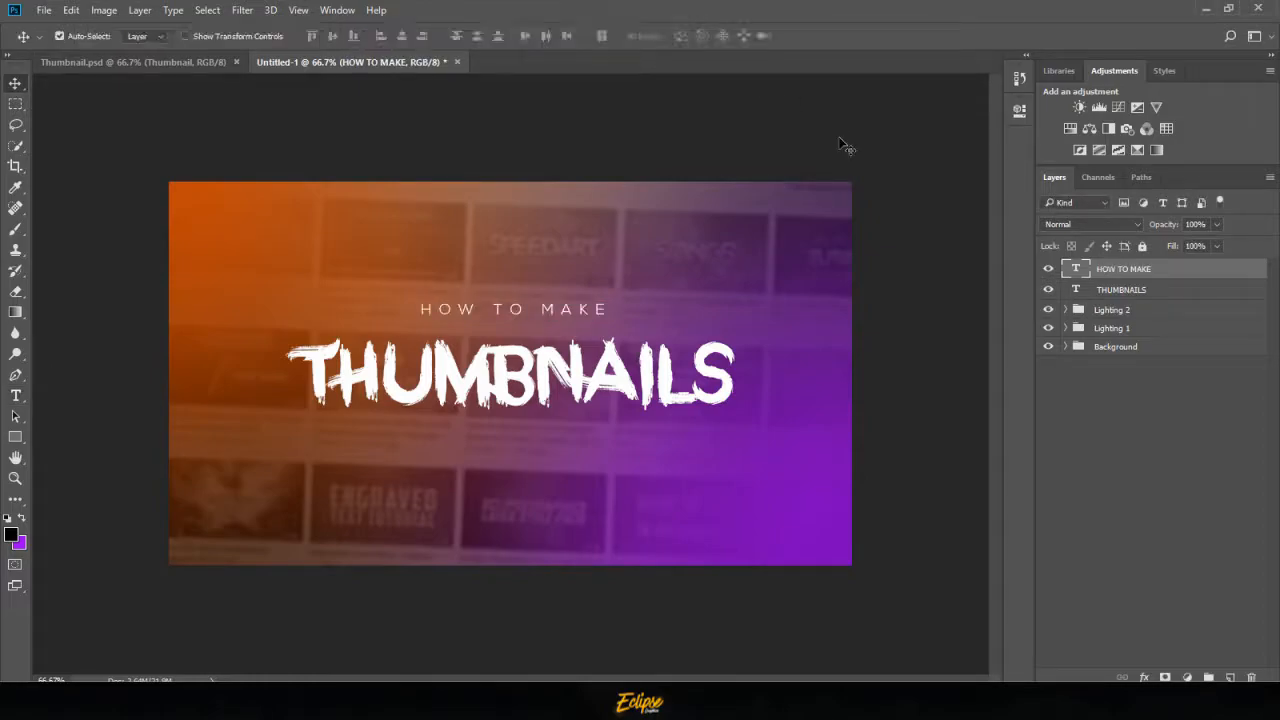
key("shift+Down")
key("shift+Down")
key("shift+Down")
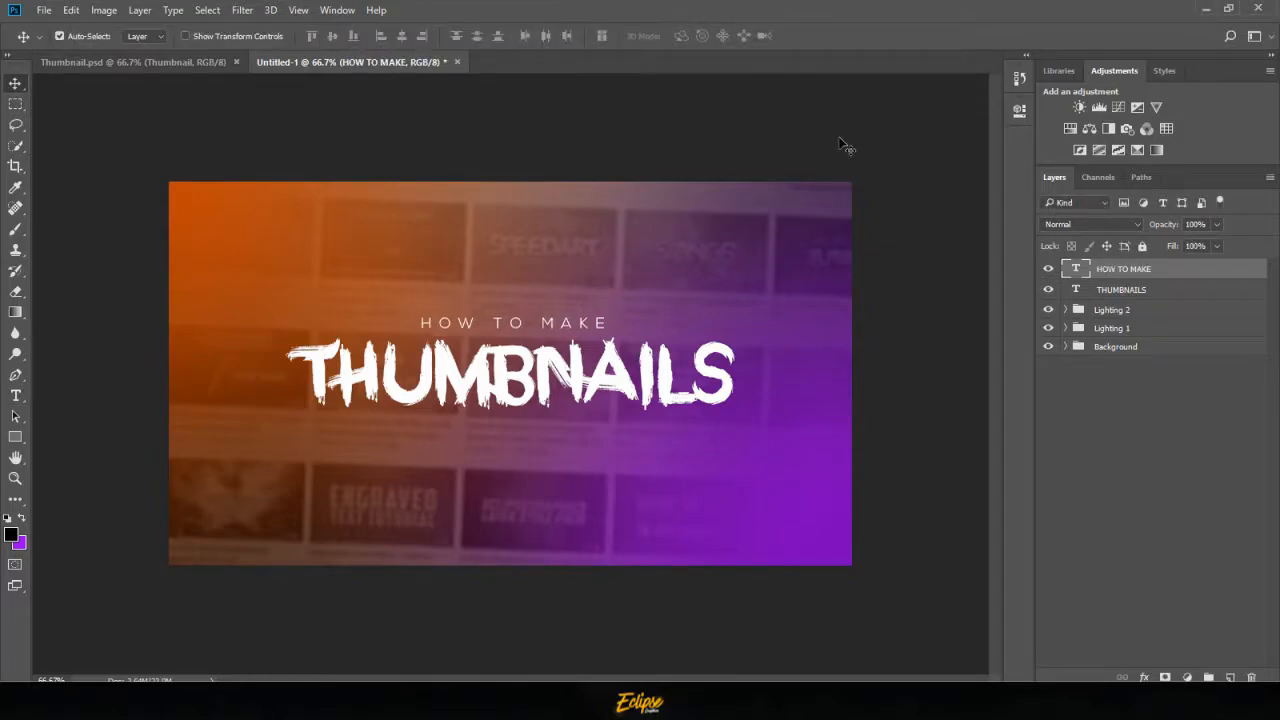
key("shift+Up")
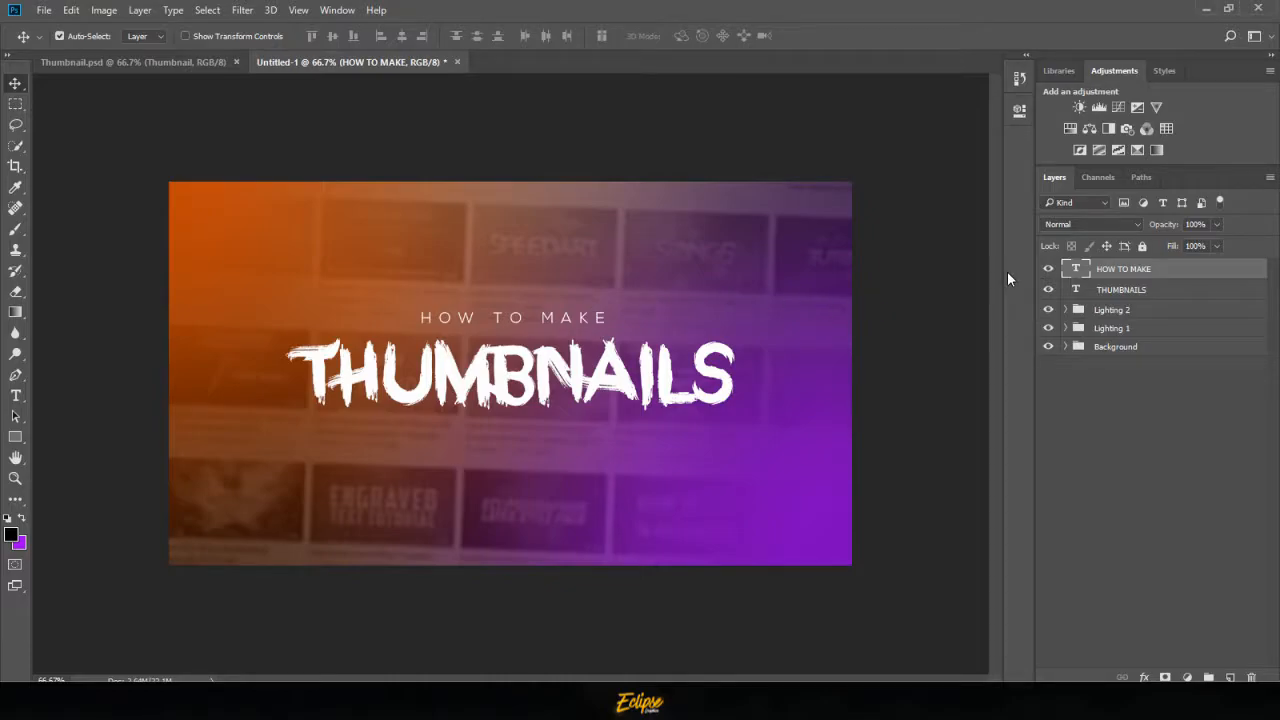
- Duplicate the HOW TO MAKE layer and move the copy straight down to just below the THUMBNAILS title
key("ctrl+j")
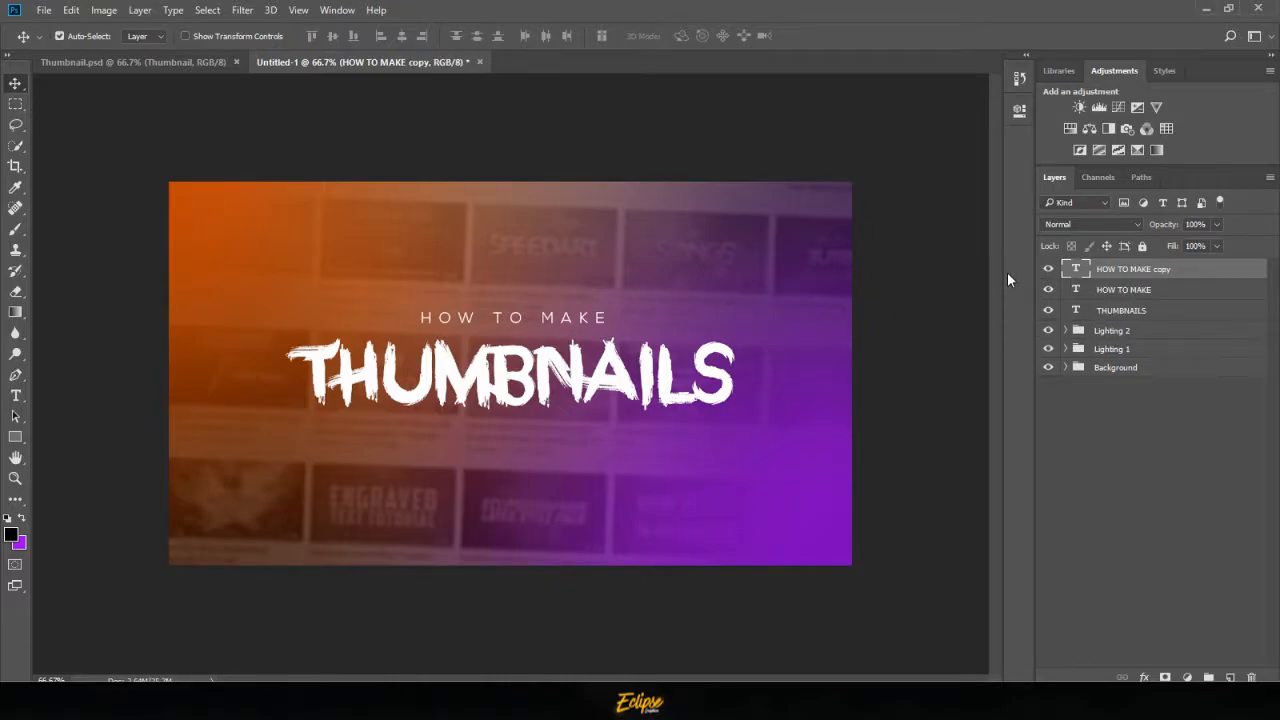
key("shift+Down")
key("shift+Down")
key("shift+Down")
key("shift+Down")
key("shift+Down")
key("shift+Down")
key("shift+Down")
key("shift+Down")
key("shift+Down")
key("shift+Down")
key("shift+Down")
key("shift+Down")
key("shift+Down")
key("shift+Down")
key("shift+Down")
key("shift+Down")
key("shift+Down")
key("shift+Down")
key("shift+Down")
key("shift+Up")
key("shift+Up")
- Replace the duplicated line's text with TUTORIAL | 2017 and reduce it to about 16 pt
key("t")
left_click_drag(612, 438, 403, 432)
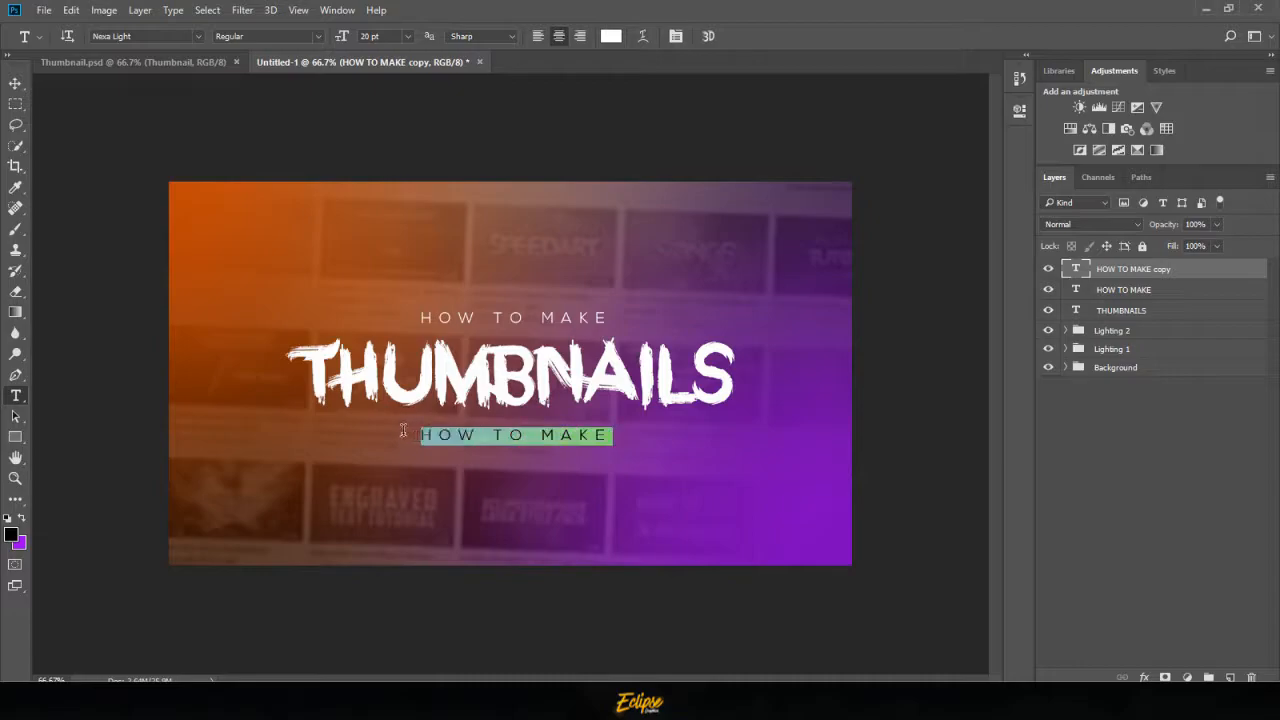
type("TUT")
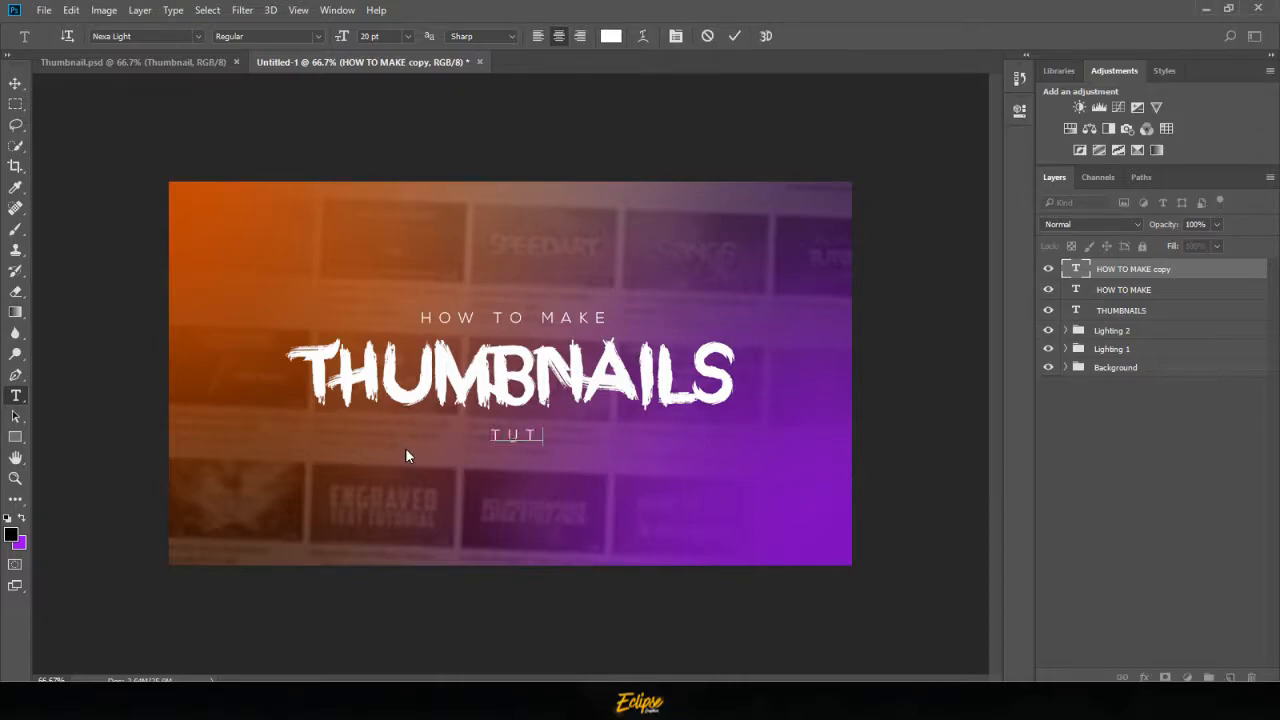
type("ORIAL | 2017")
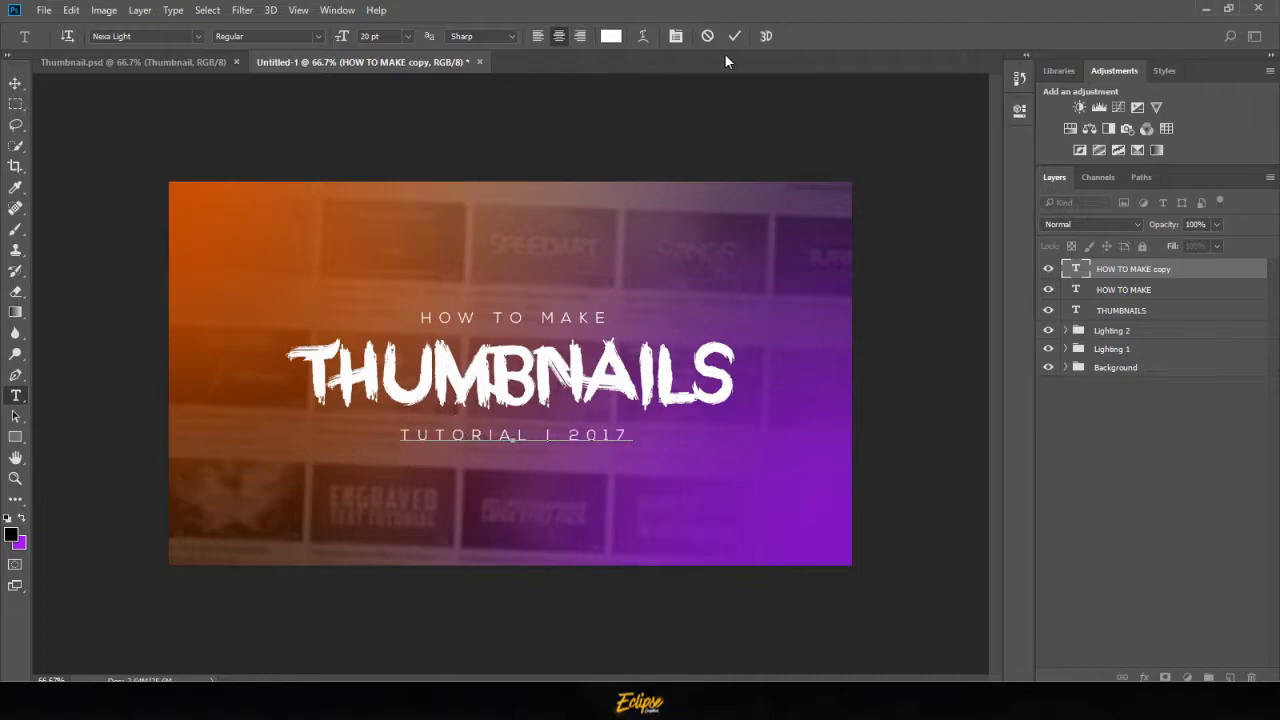
left_click_drag(620, 430, 290, 438)
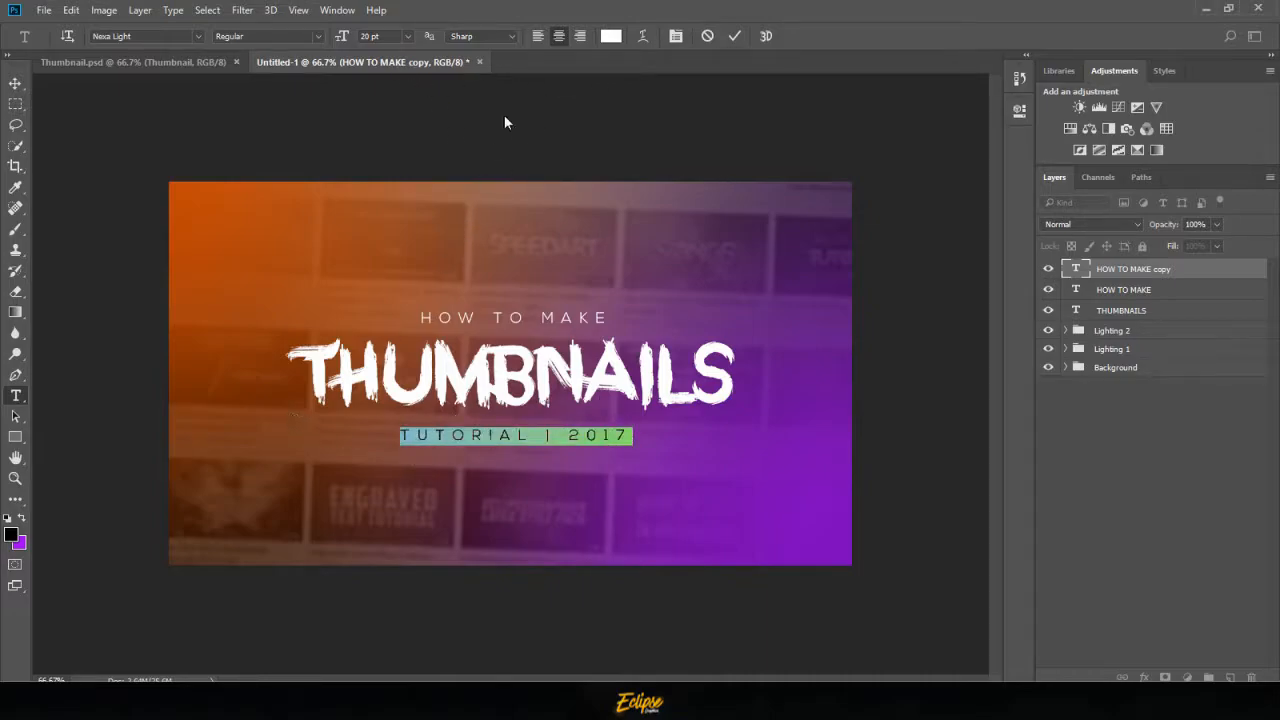
mouse_move(343, 38)
left_mouse_down()
mouse_move(331, 40)
mouse_move(348, 43)
left_mouse_up()
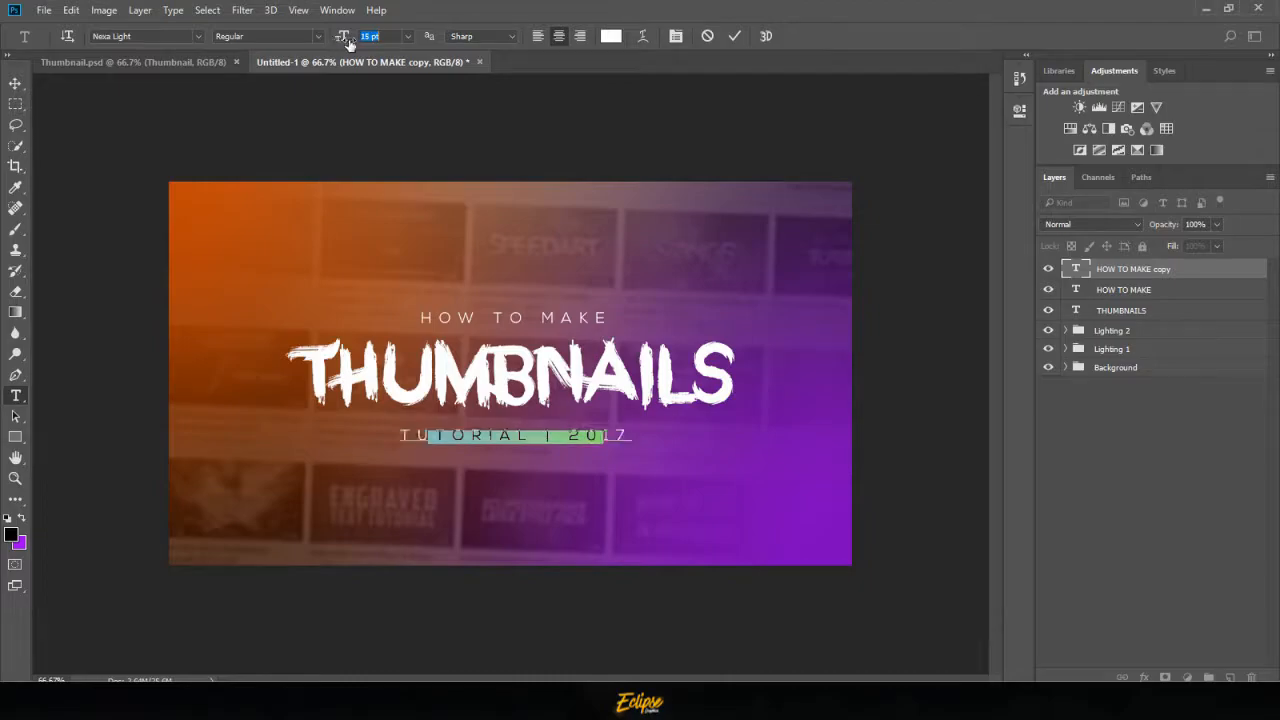
left_click(733, 37)
- Distribute the TUTORIAL | 2017, HOW TO MAKE and THUMBNAILS layers evenly in the vertical direction
key("v")
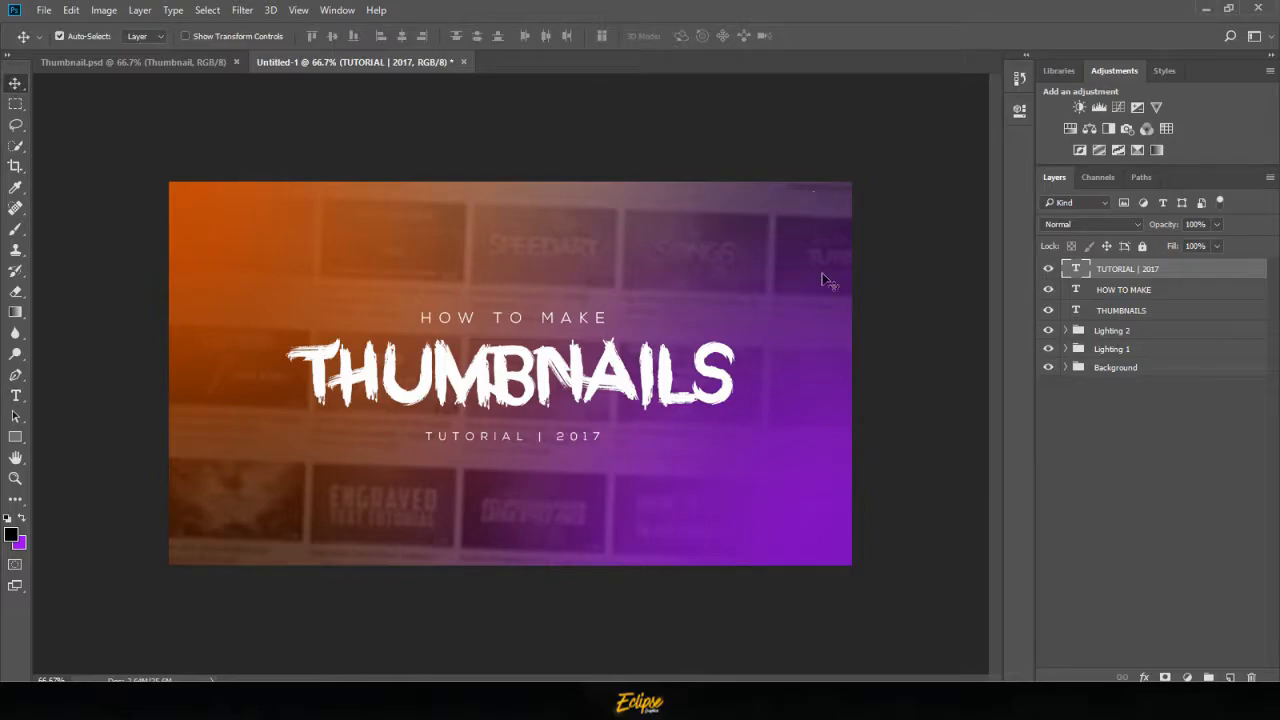
left_click(1123, 310, "shift")
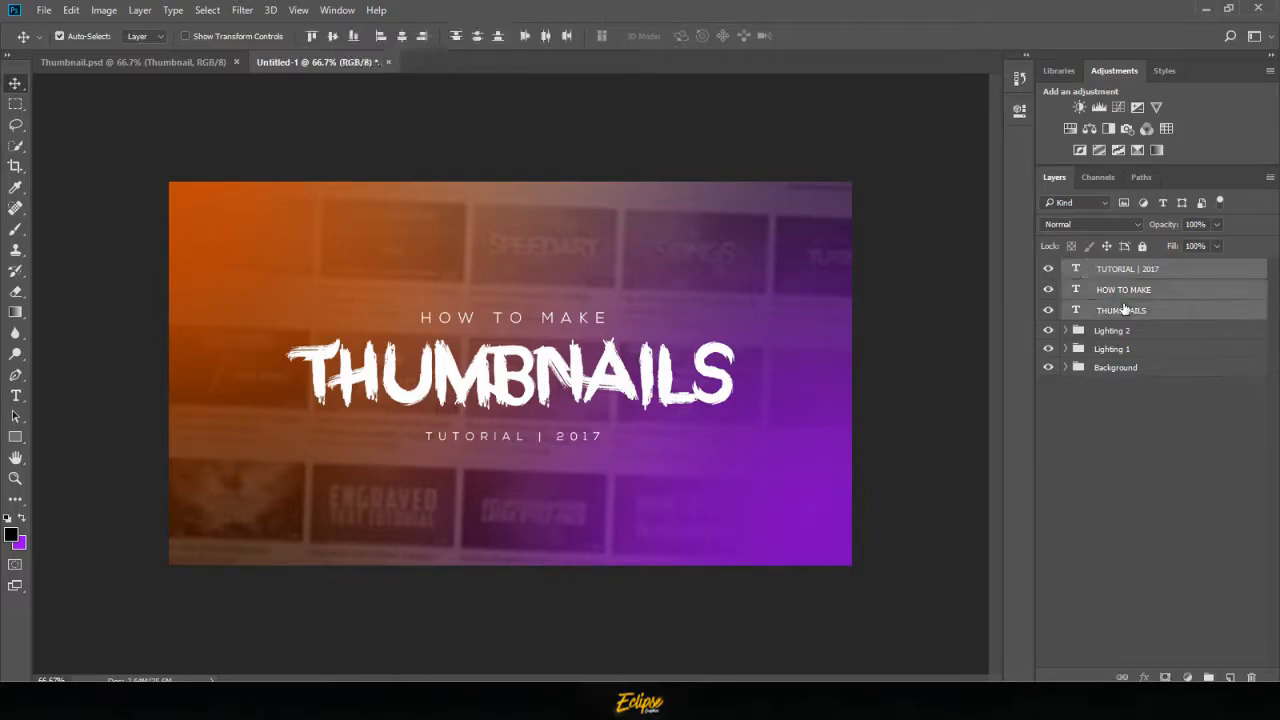
left_click(475, 37)
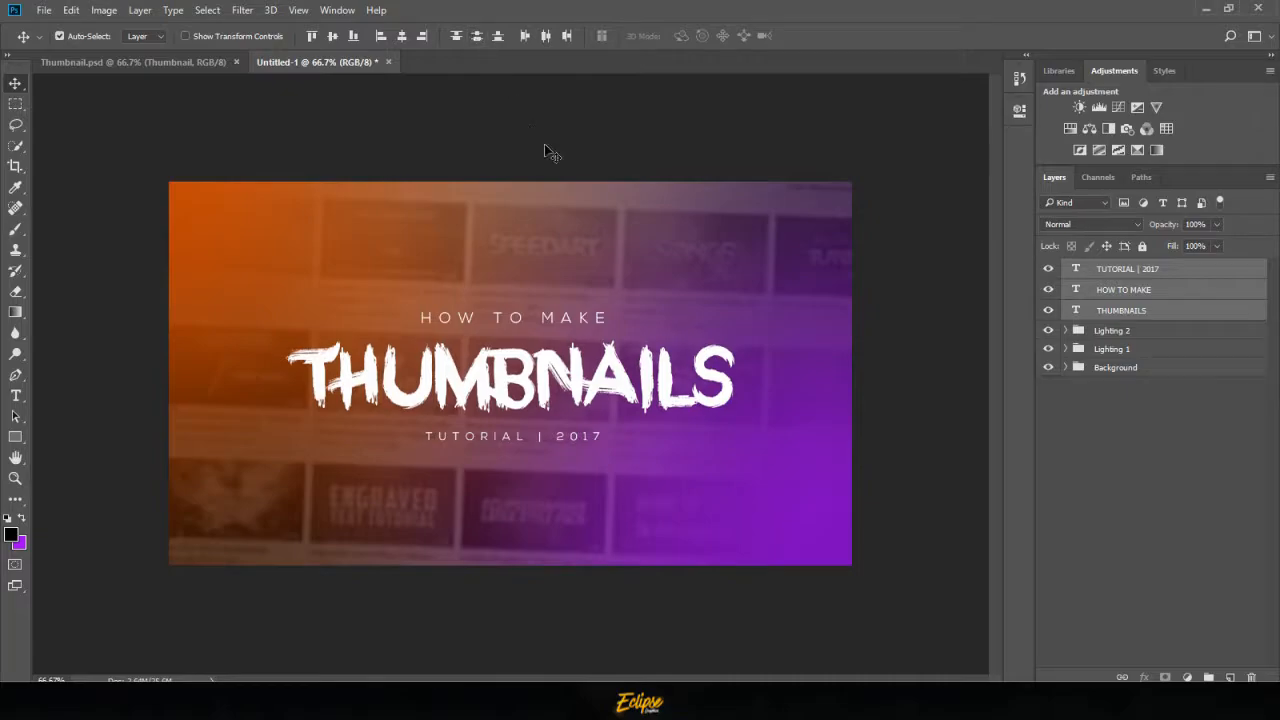
- Group the three text layers and name the group Text
key("ctrl+g")
double_click(1110, 268)
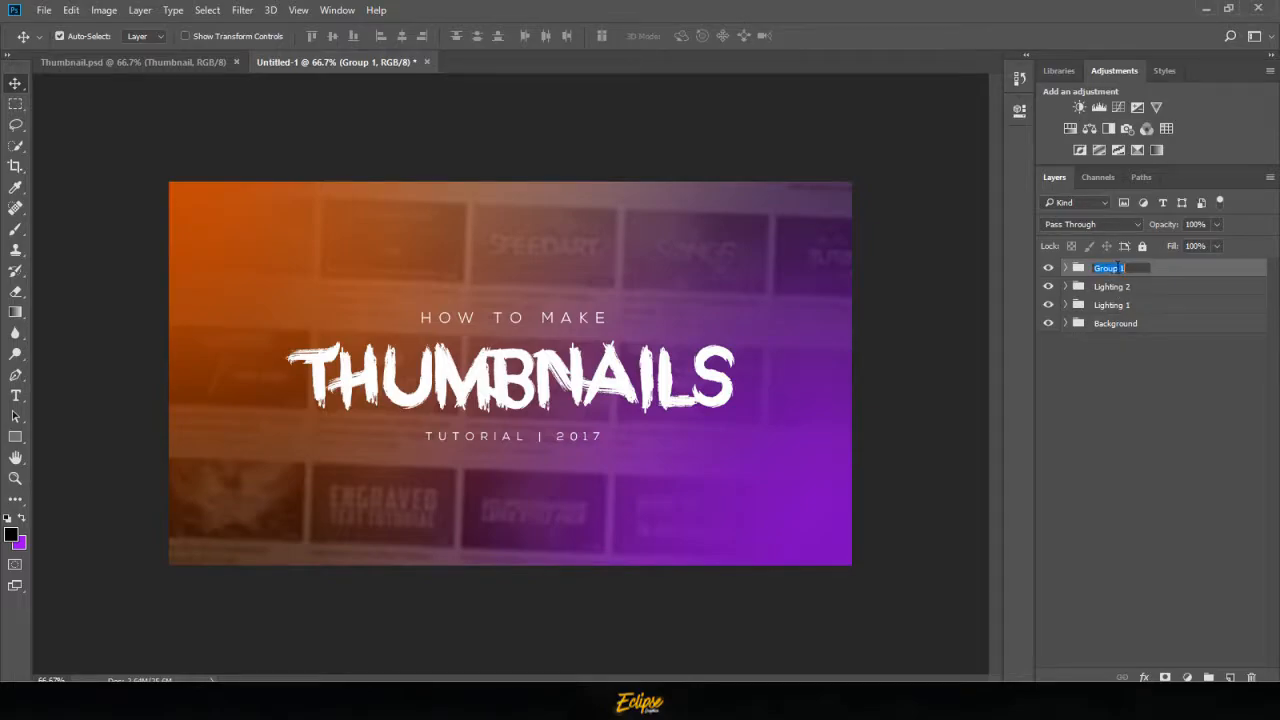
type("Text")
key("Return")
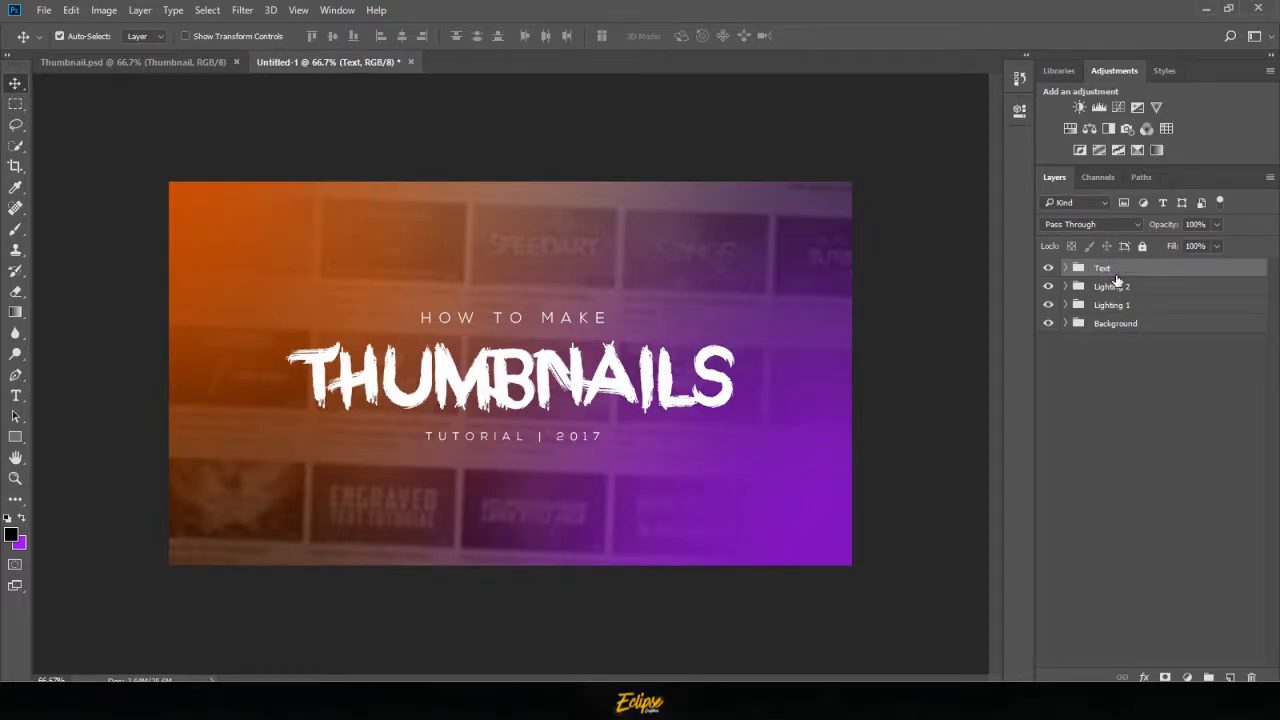
- Center the Text group vertically on the whole canvas and clear the selection
key("ctrl+a")
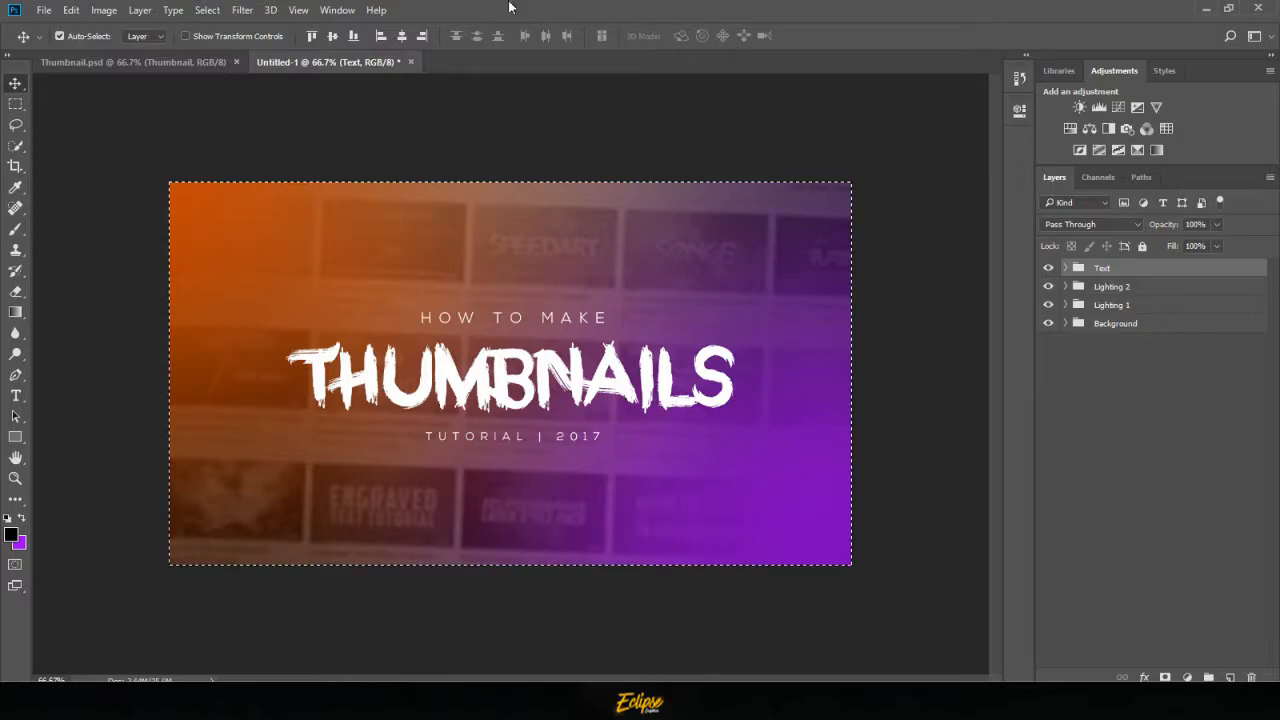
left_click(332, 36)
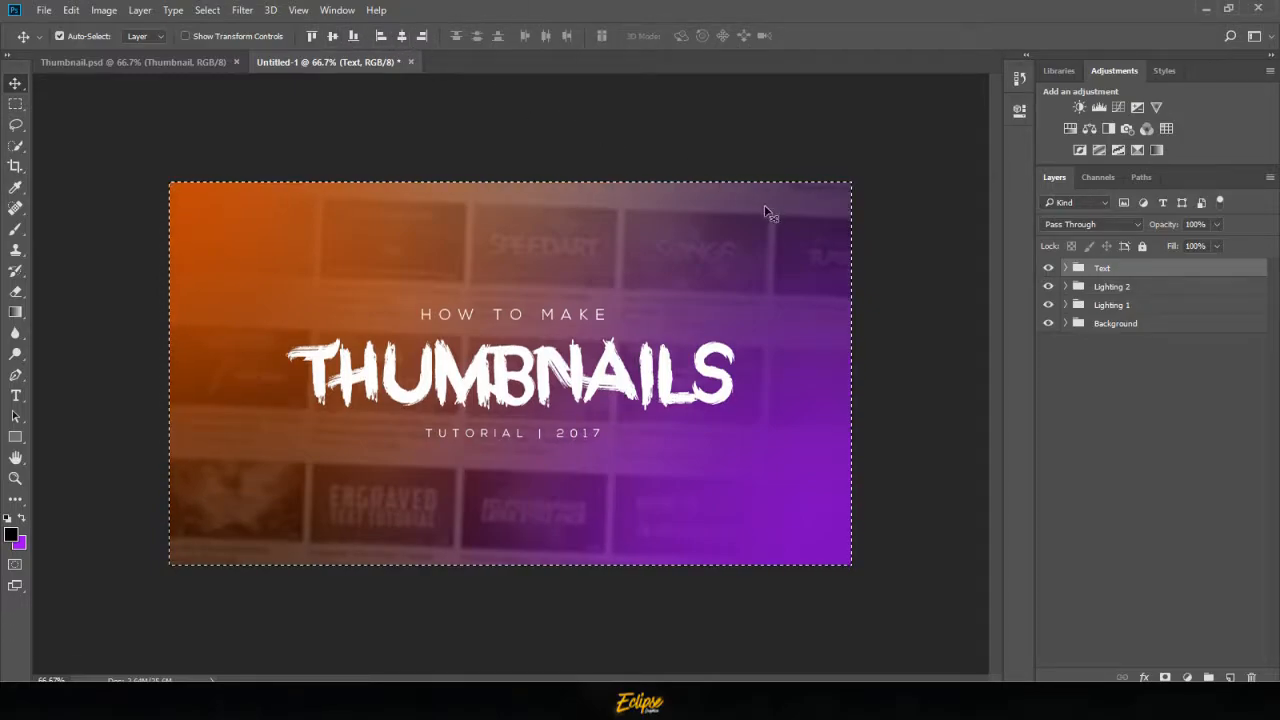
key("ctrl+d")
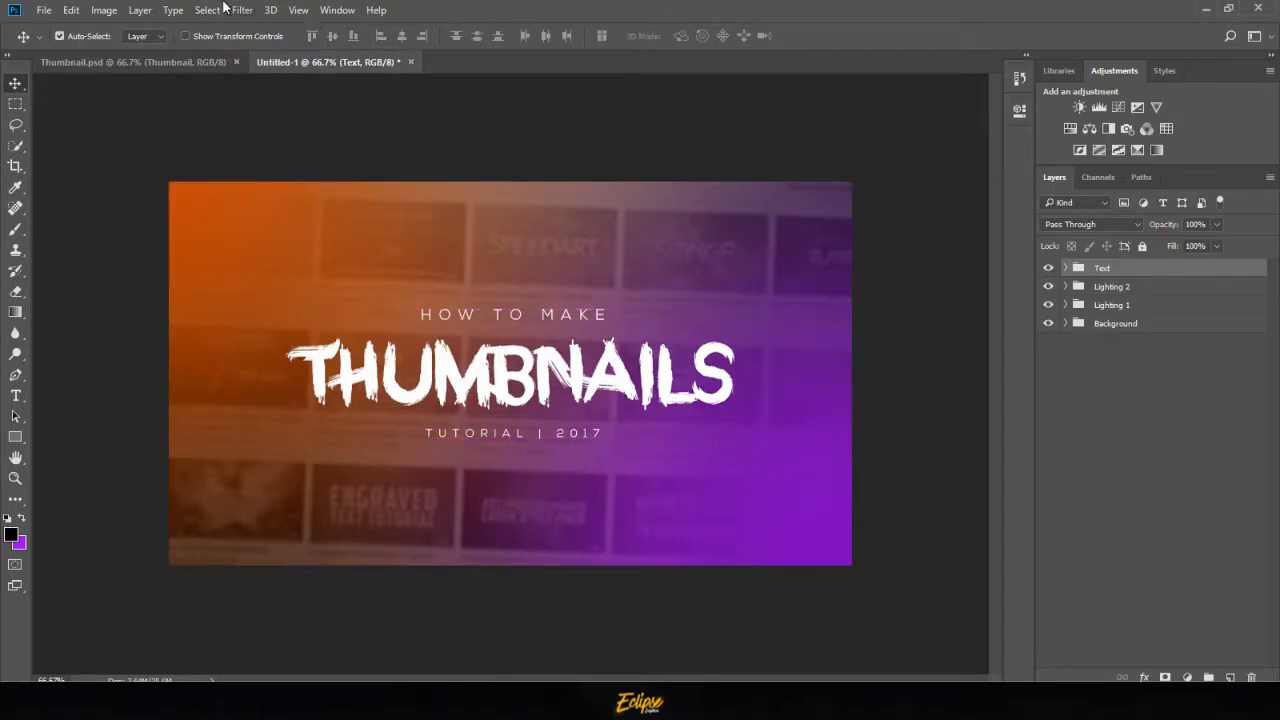
- Apply the light silver preset layer style to the THUMBNAILS layer inside the Text group and collapse its effects list
left_click(1066, 268)
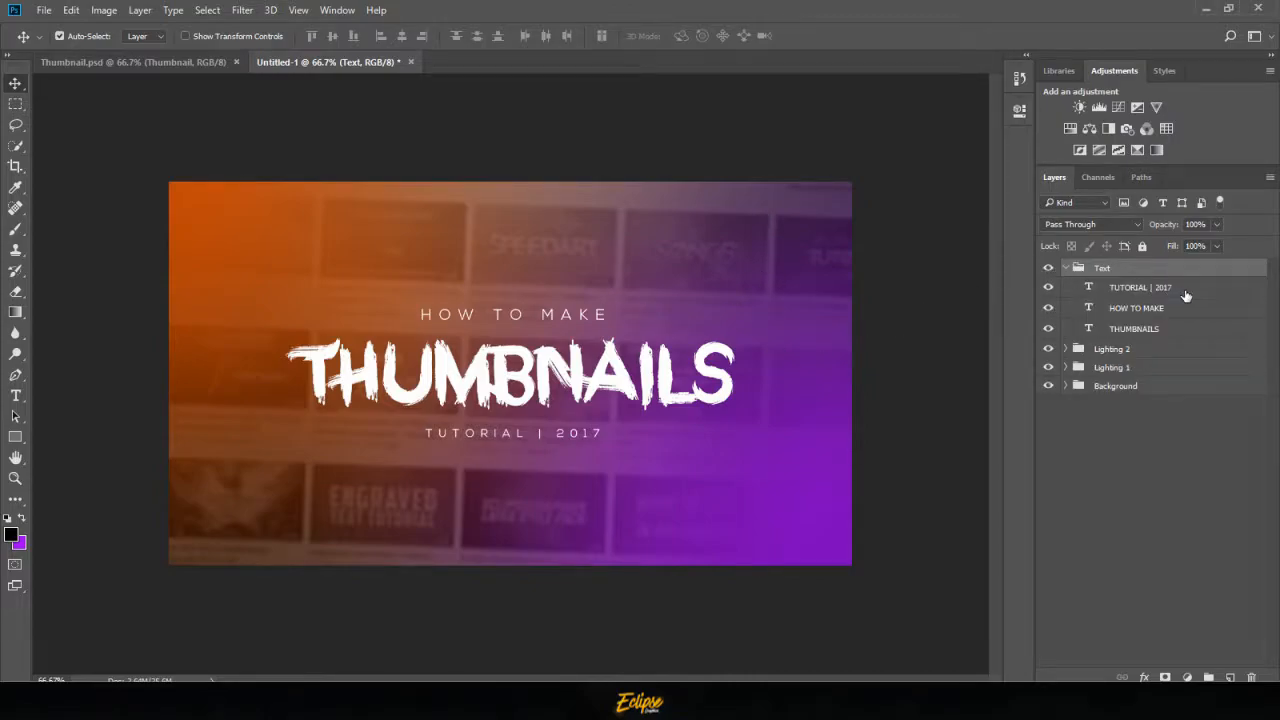
left_click(1192, 326)
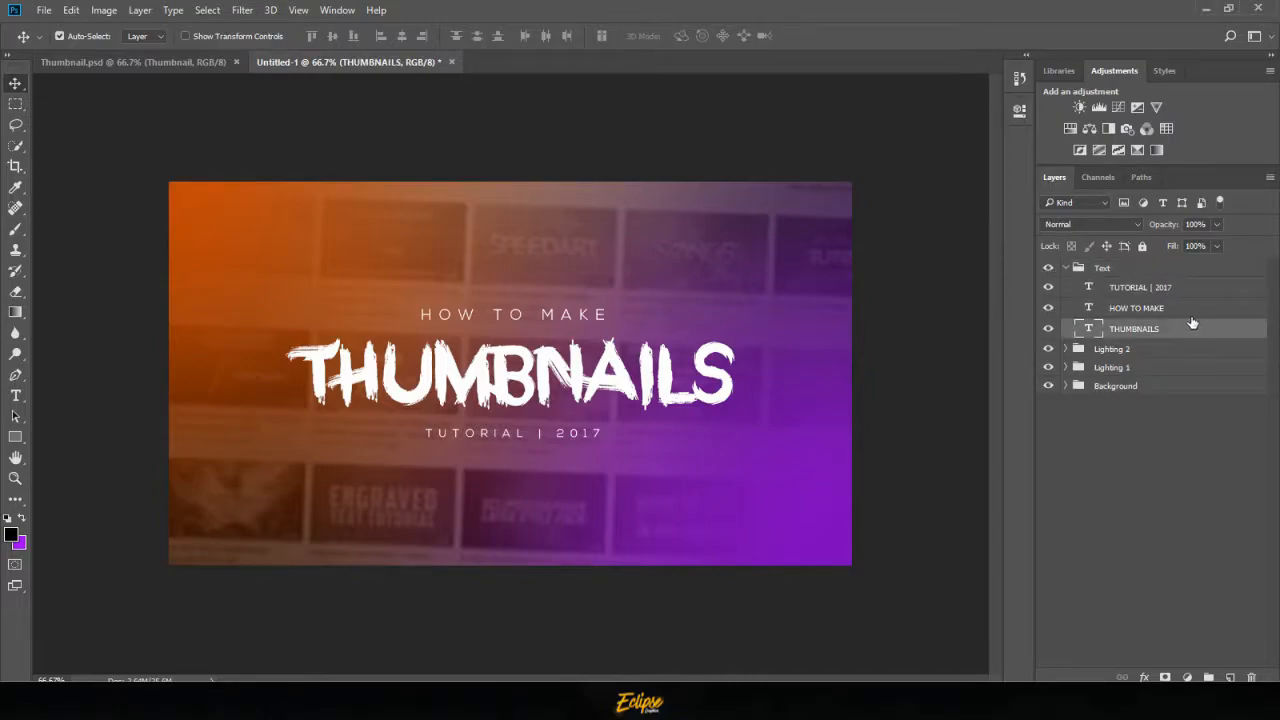
left_click(1164, 71)
left_click(1099, 156)
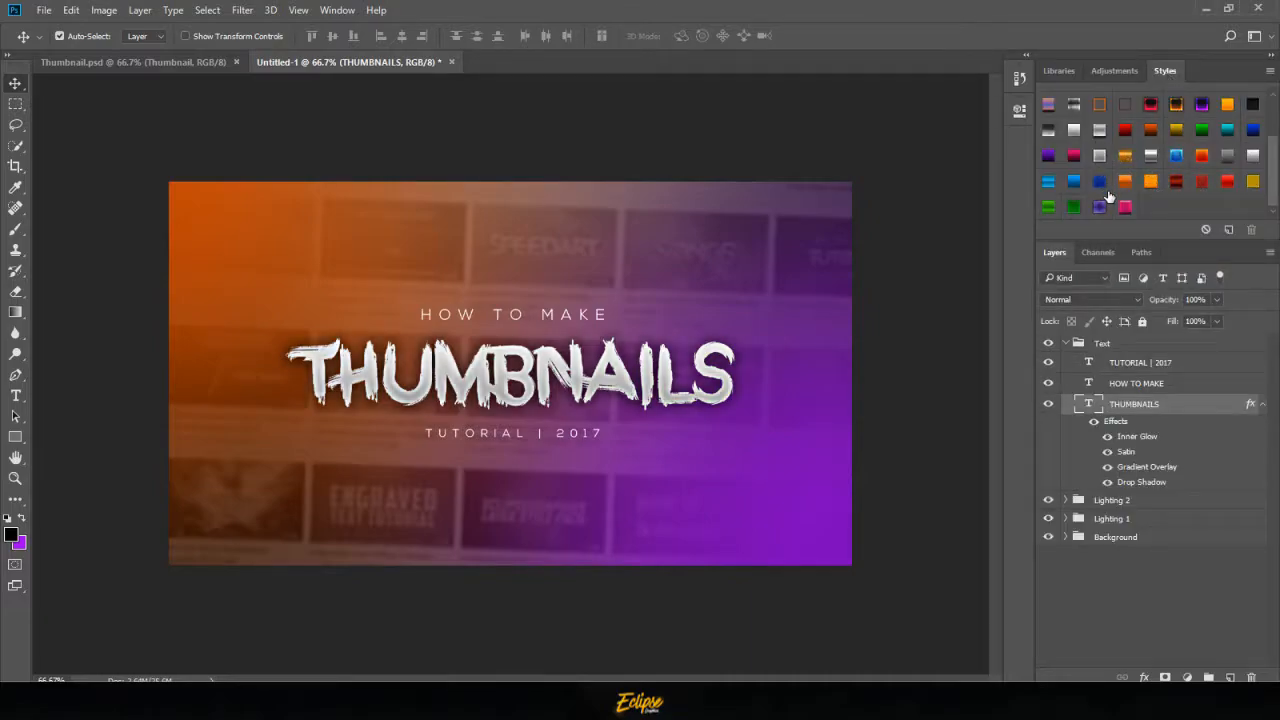
left_click(1262, 405)
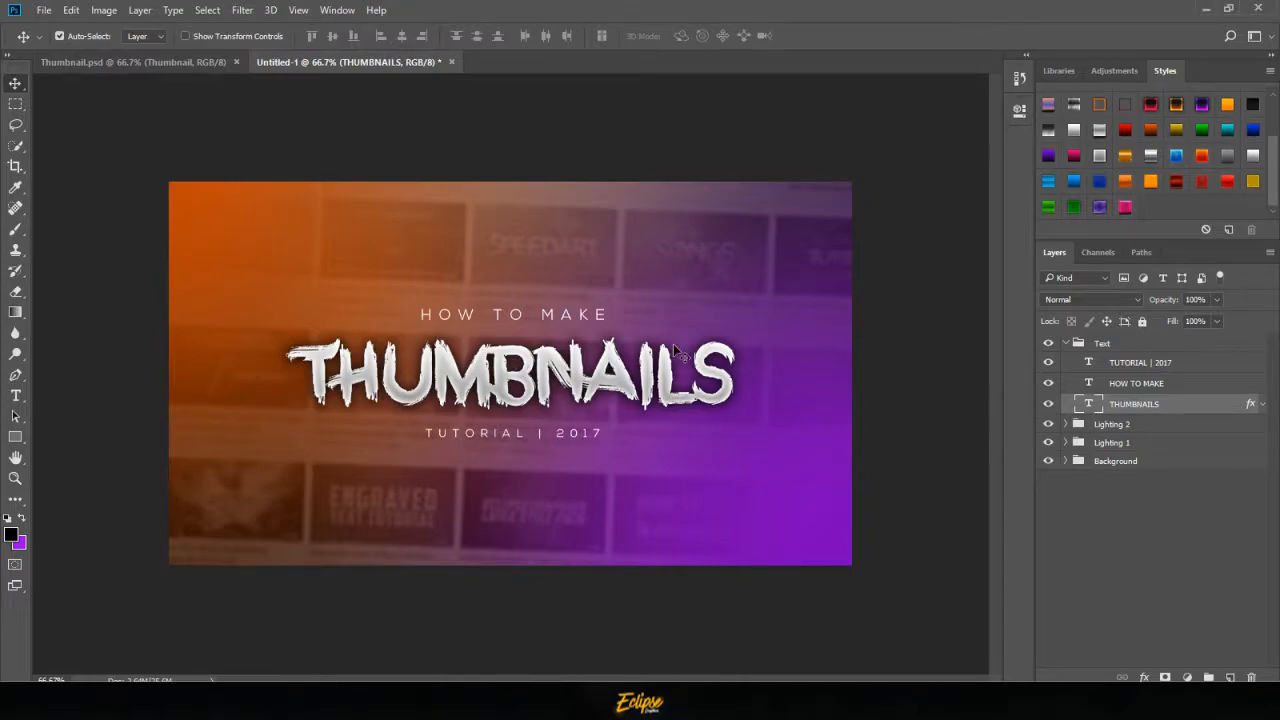
key("space")
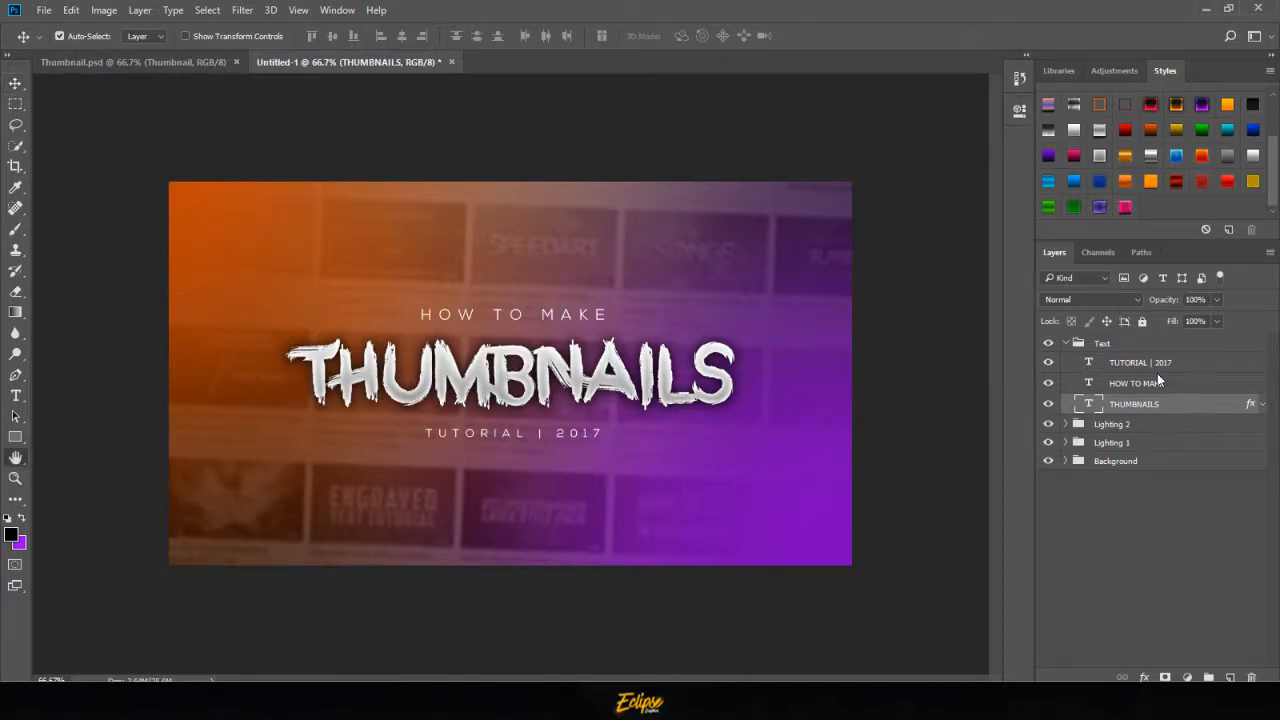
- Review the Inner Glow, Satin, Gradient Overlay and Drop Shadow settings of the THUMBNAILS layer style
double_click(1172, 402)
left_click(421, 183)
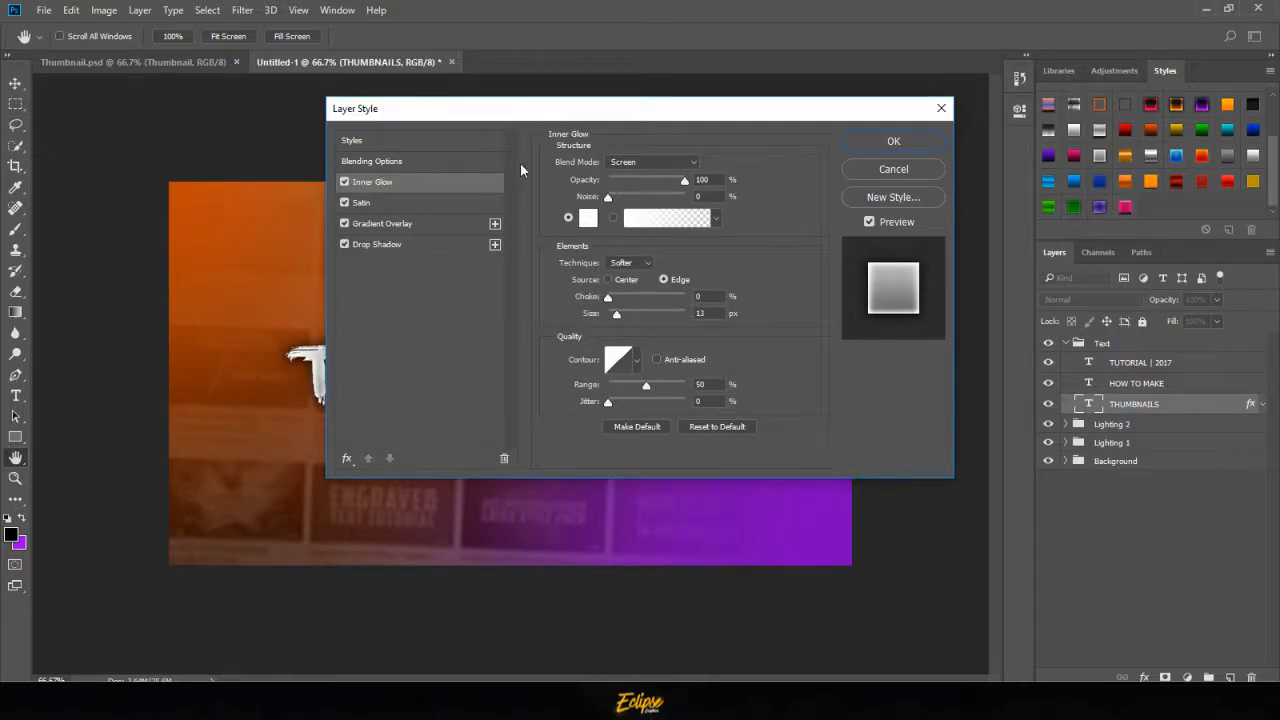
left_click(400, 203)
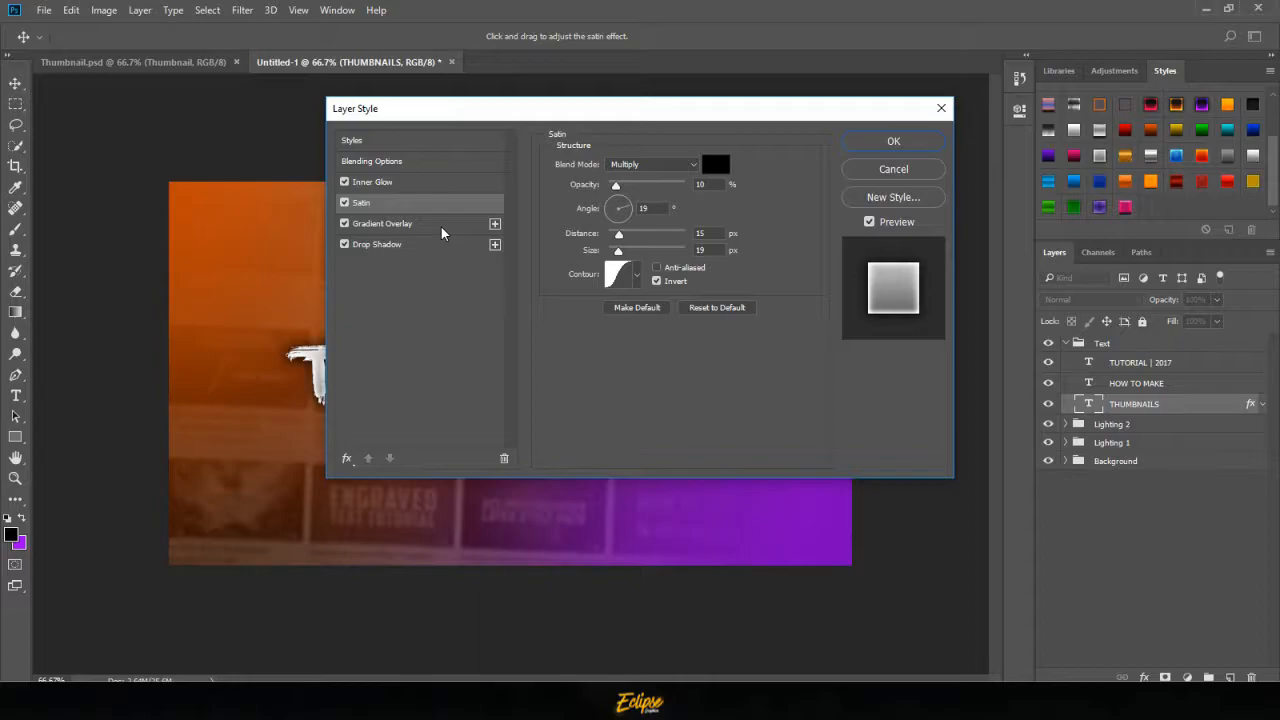
left_click(441, 227)
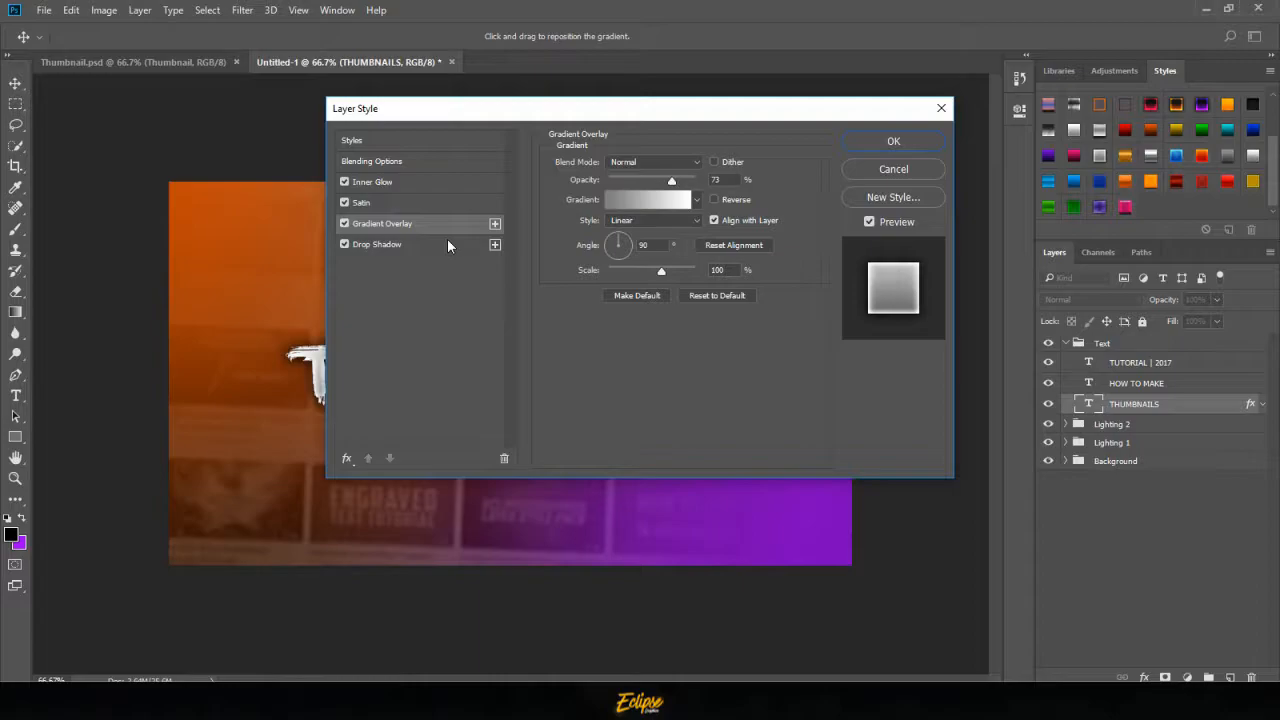
left_click(447, 244)
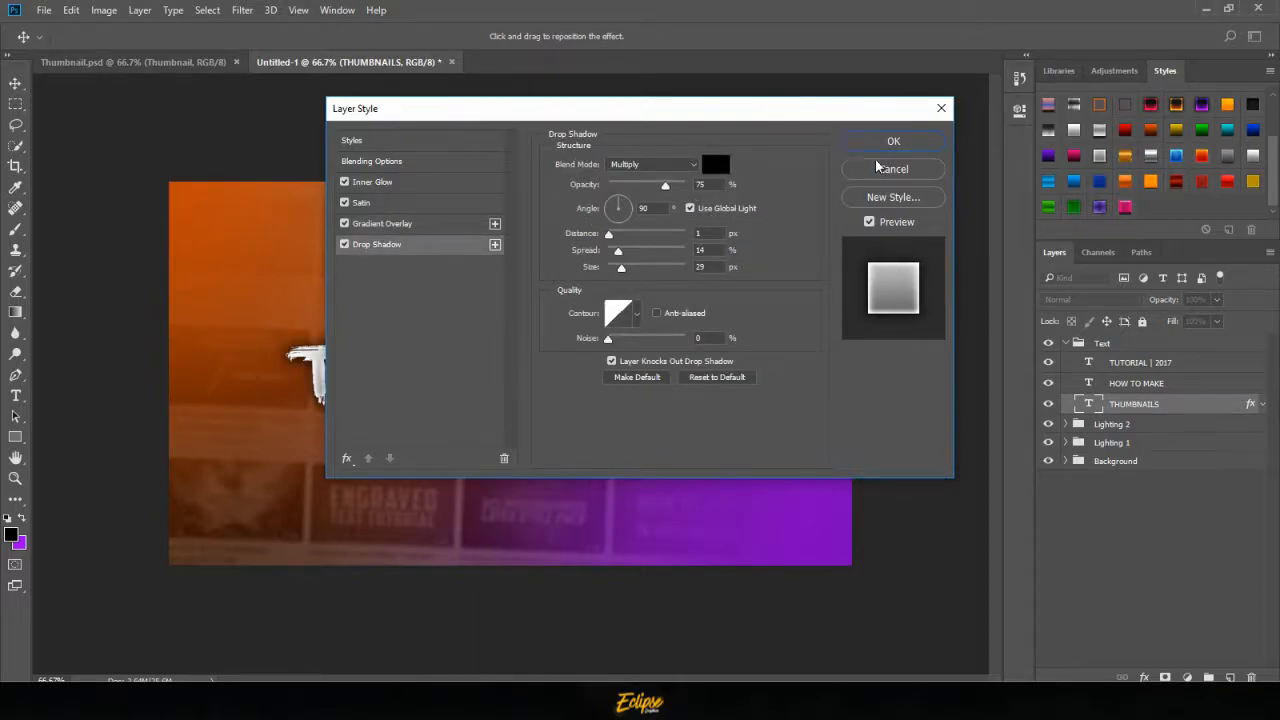
left_click(885, 143)
- Apply the same silver preset style to the HOW TO MAKE and TUTORIAL | 2017 layers and collapse their effects lists
left_click(1180, 383)
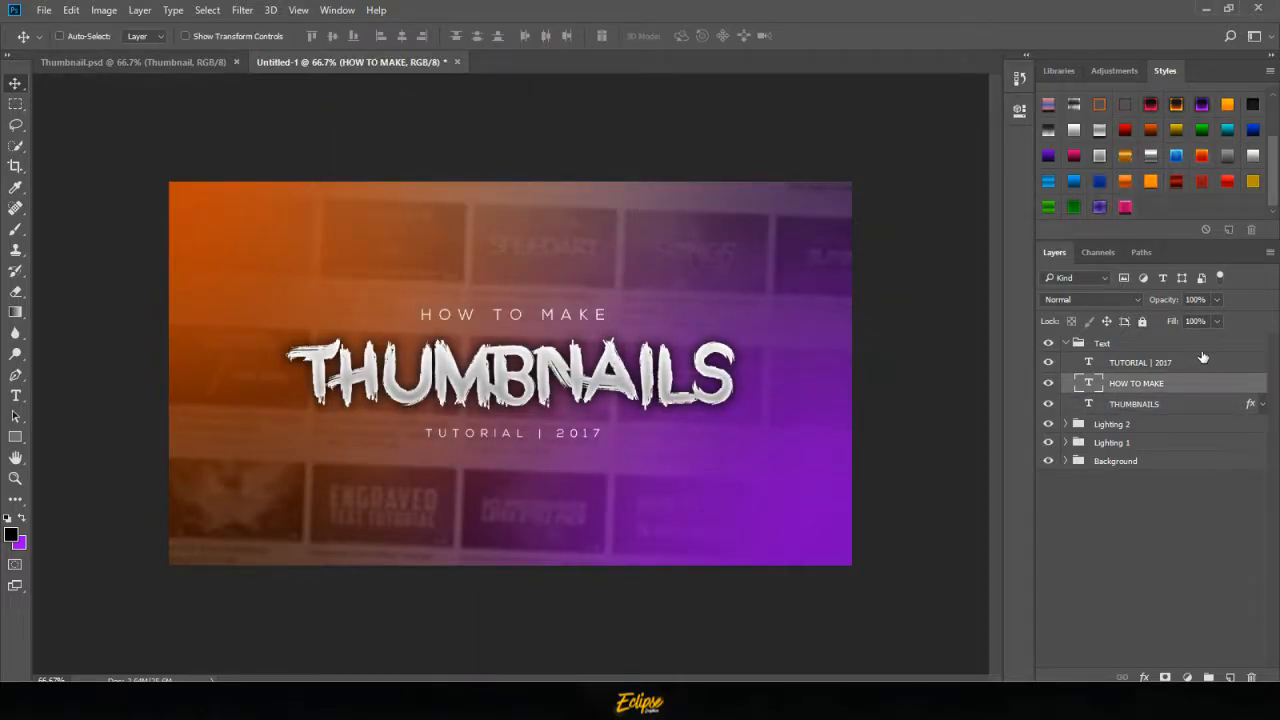
left_click(1200, 363, "ctrl")
left_click(1100, 155)
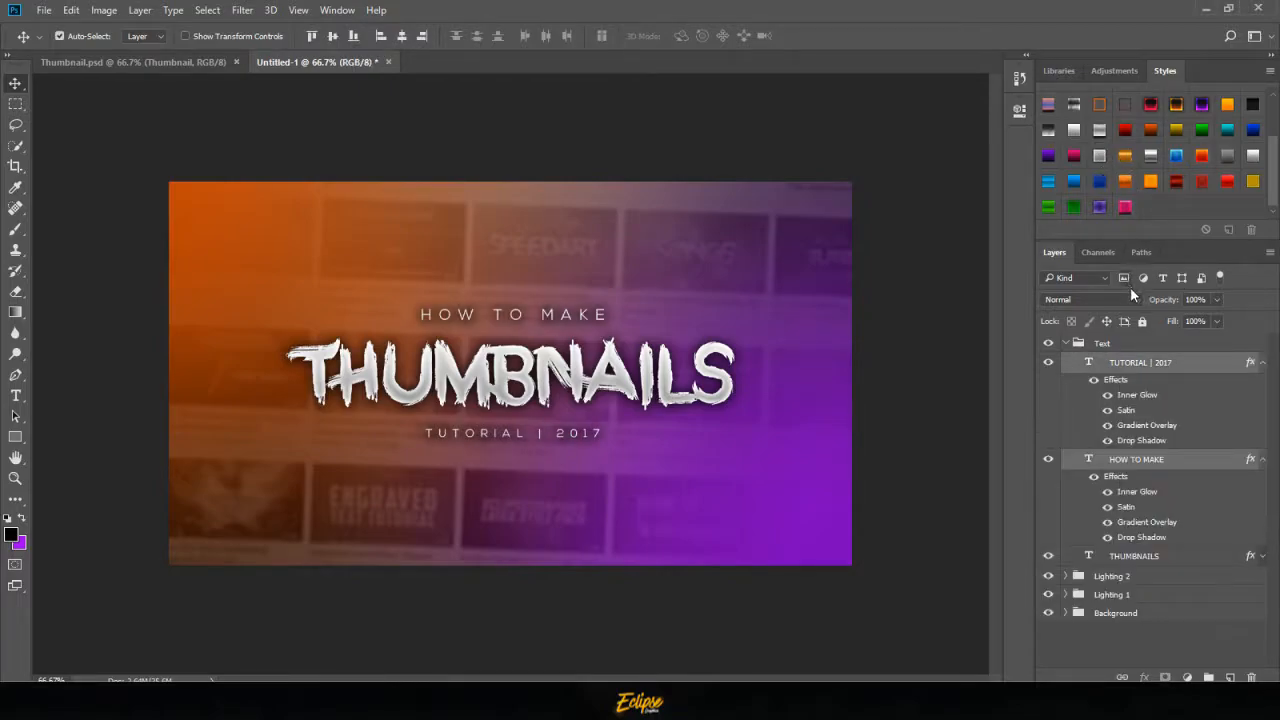
left_click(1262, 362)
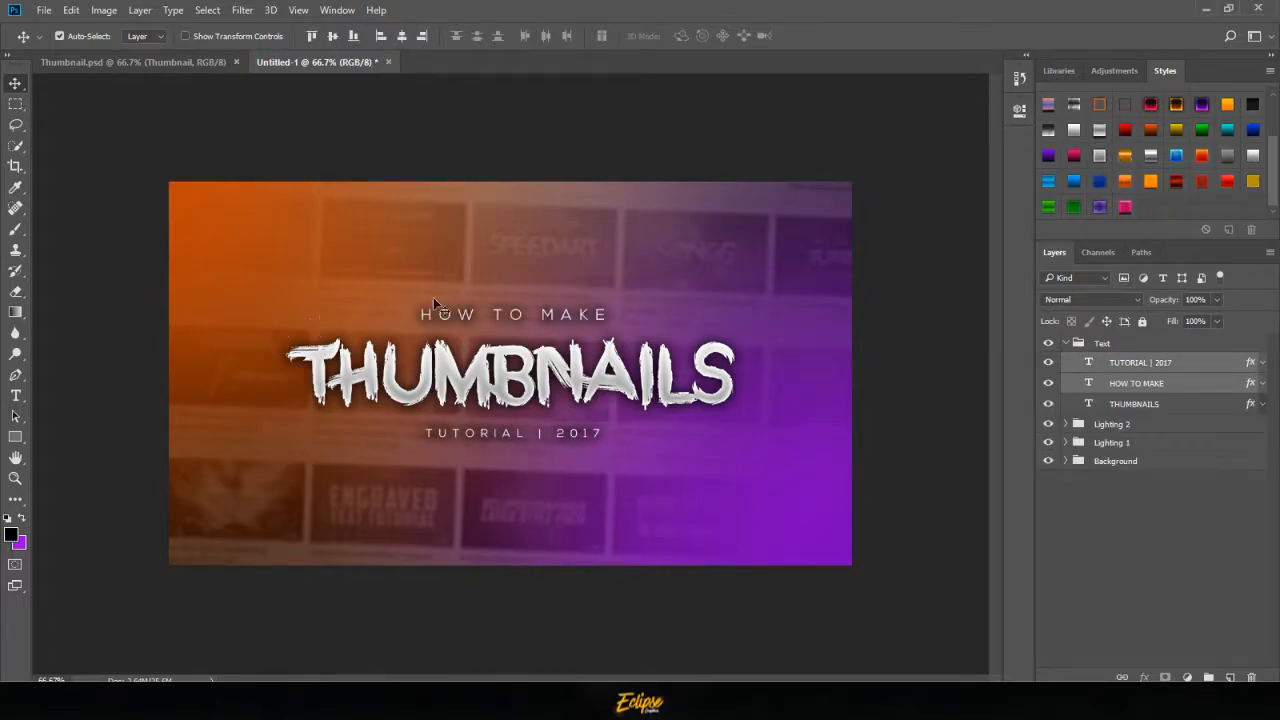
- Set the Drop Shadow spread of the HOW TO MAKE layer to 7%
double_click(1240, 384)
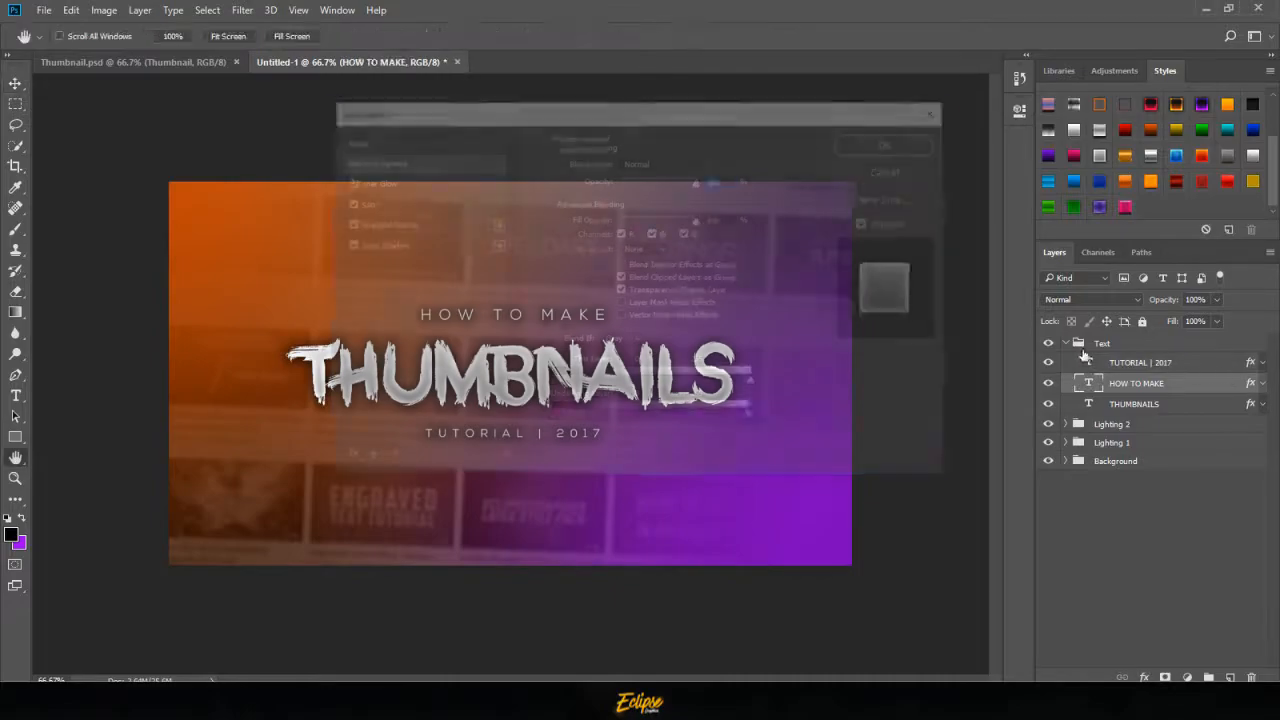
left_click(375, 243)
left_click_drag(658, 118, 890, 145)
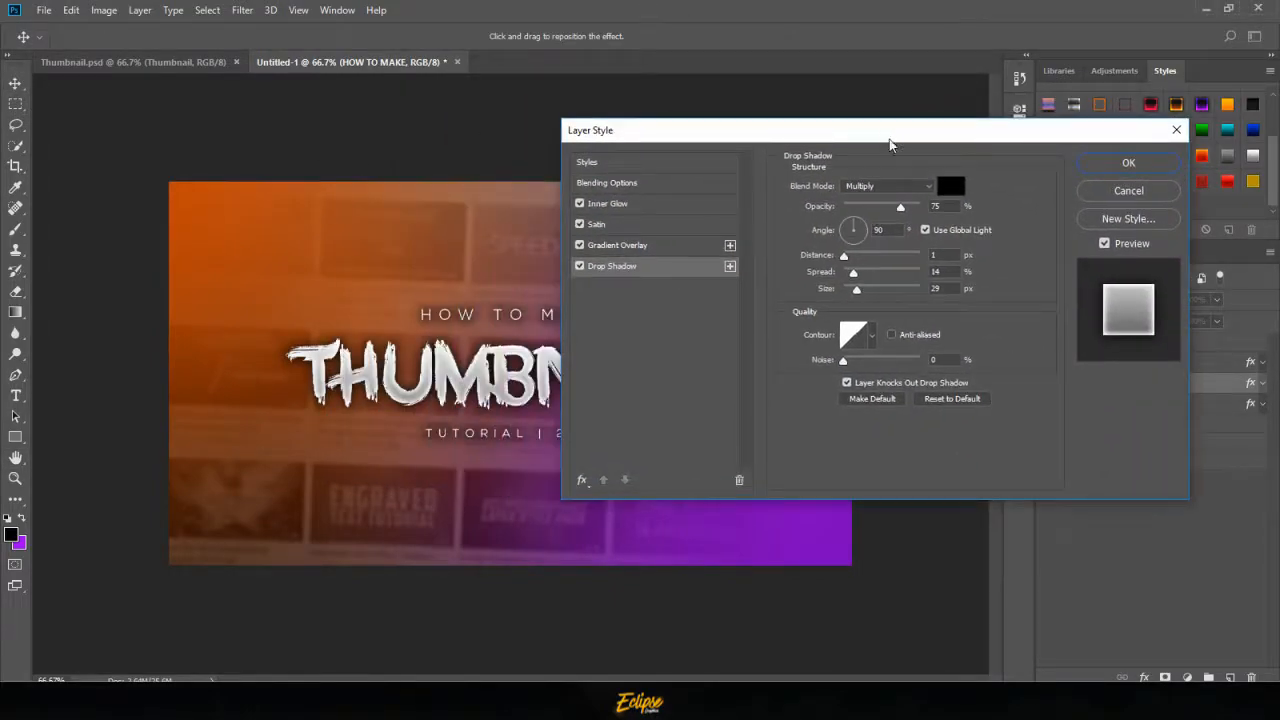
left_click_drag(854, 273, 851, 278)
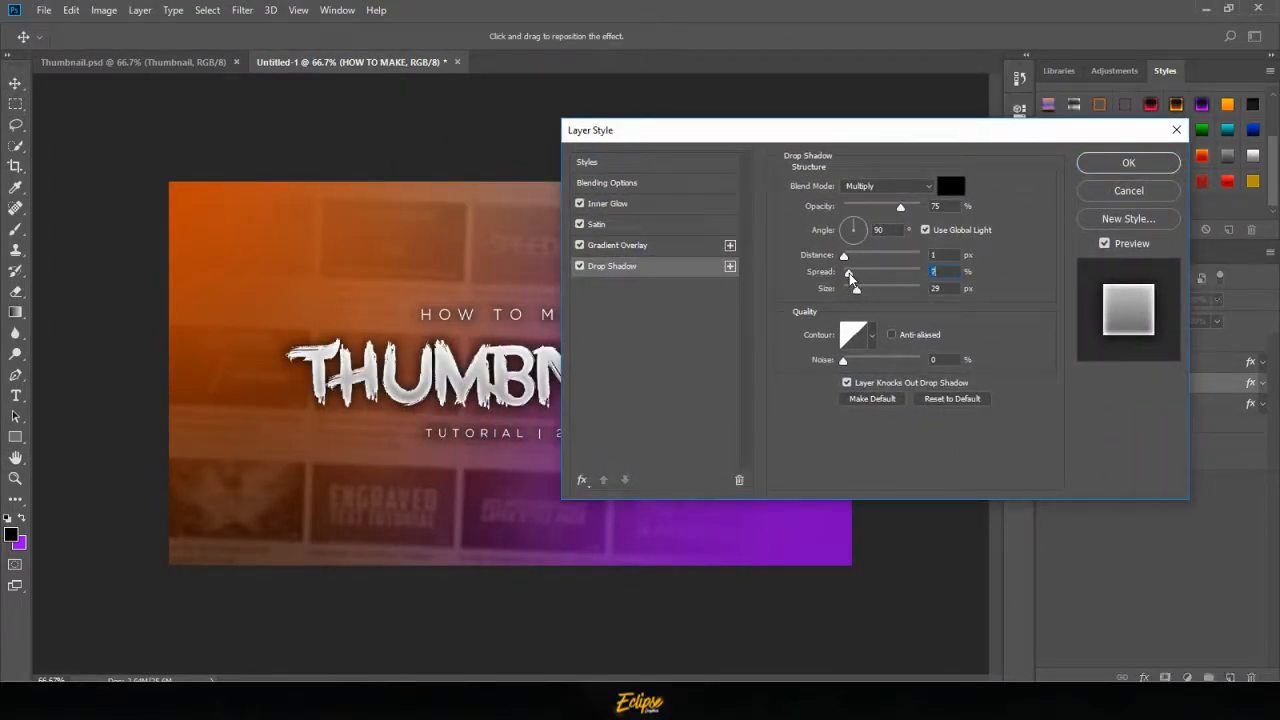
left_click(1128, 162)
- Copy the HOW TO MAKE layer's style and paste it onto the TUTORIAL | 2017 layer
right_click(1224, 382)
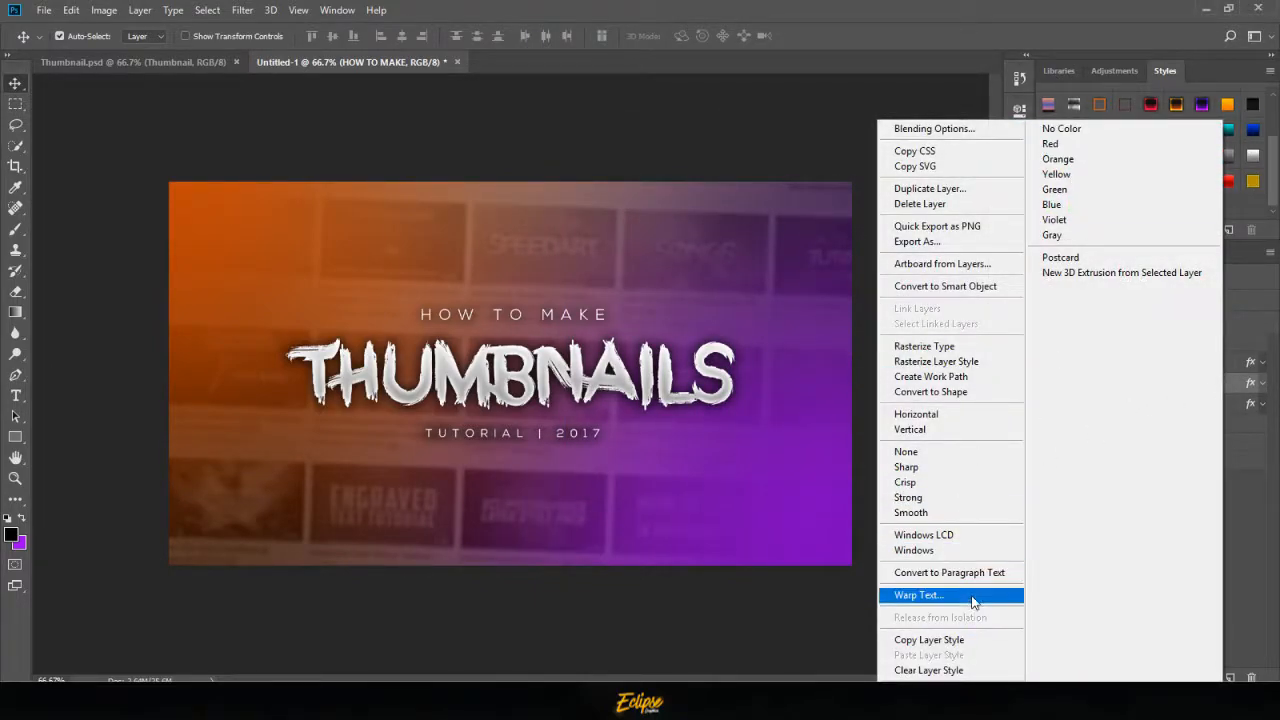
left_click(929, 639)
right_click(1138, 362)
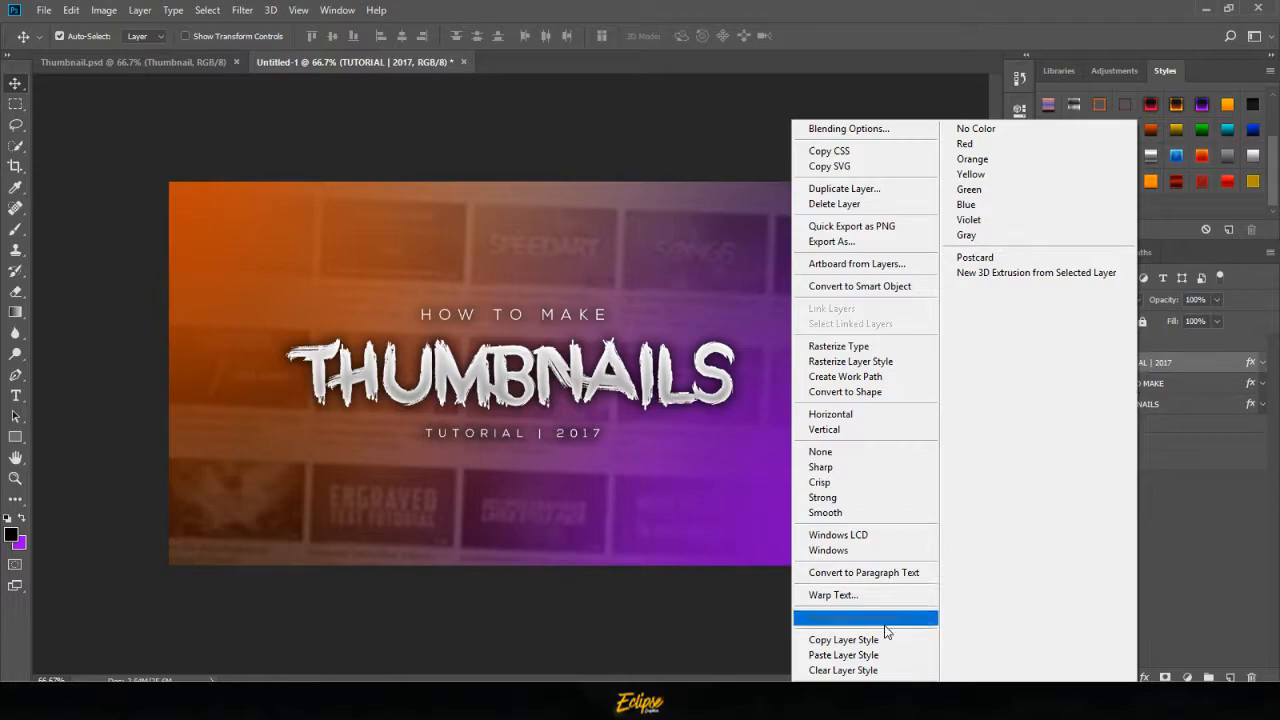
left_click(870, 655)
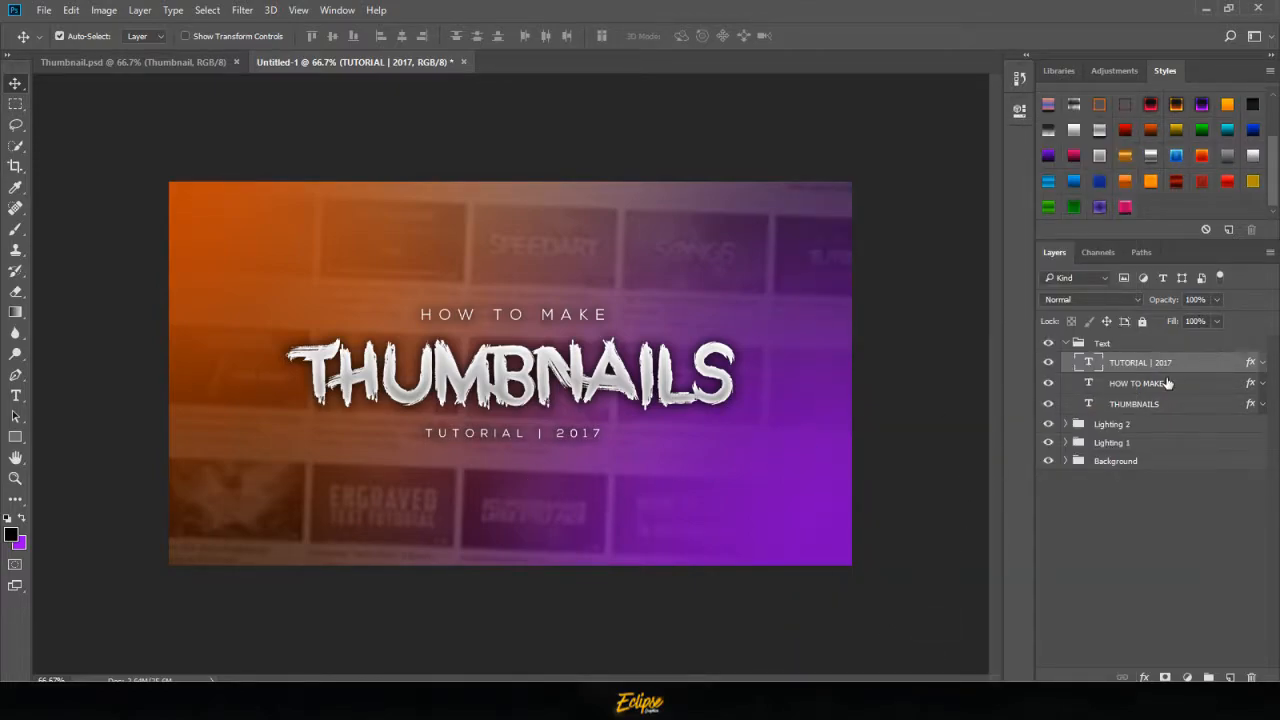
- Nudge TUTORIAL | 2017 up and HOW TO MAKE down by one large step each, closer to THUMBNAILS
key("shift+Up")
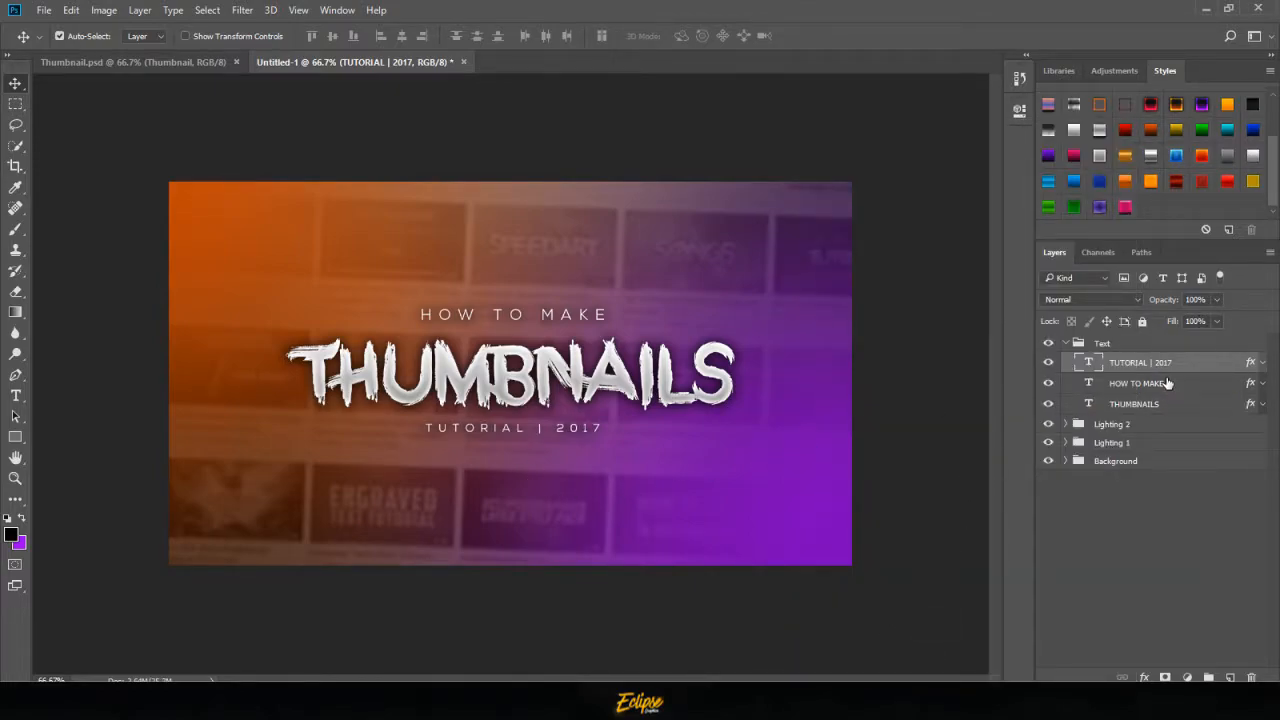
left_click(1175, 404)
left_click(1180, 372)
left_click(1180, 383)
key("shift+Down")
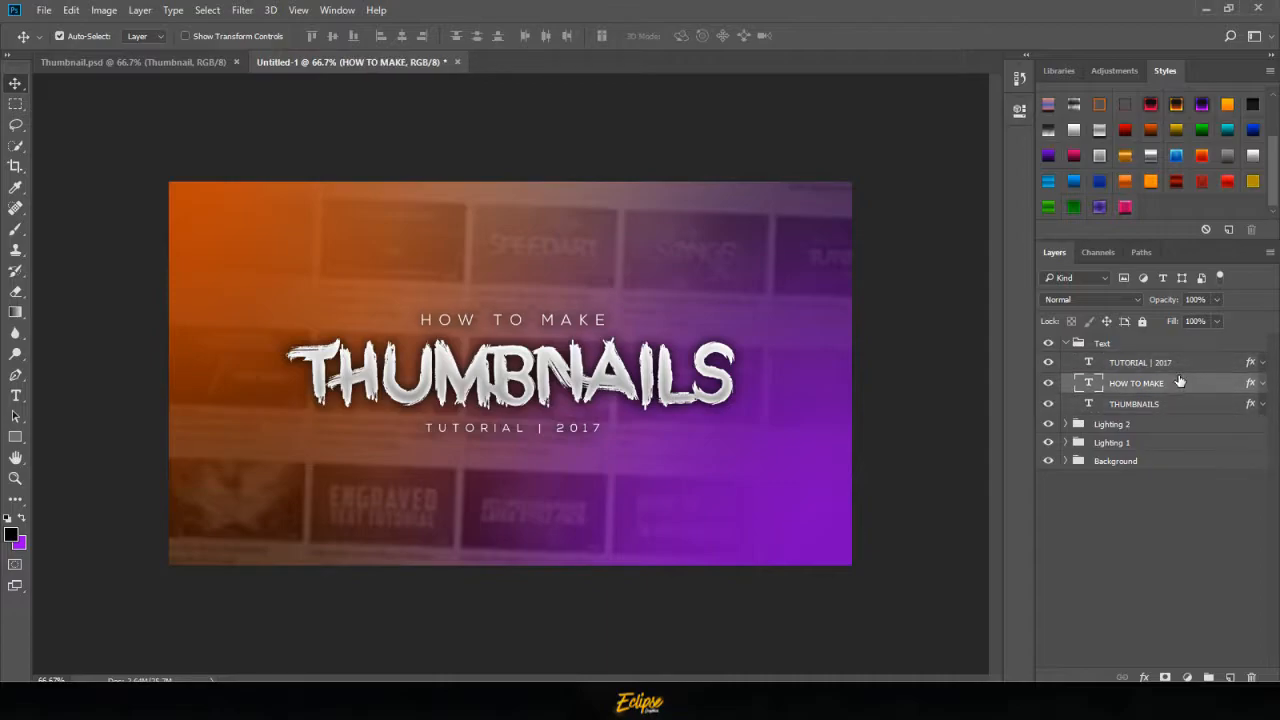
- Collapse the Text group and scale it up proportionally around its centre to about 122%
left_click(1065, 343)
left_click(1103, 344)
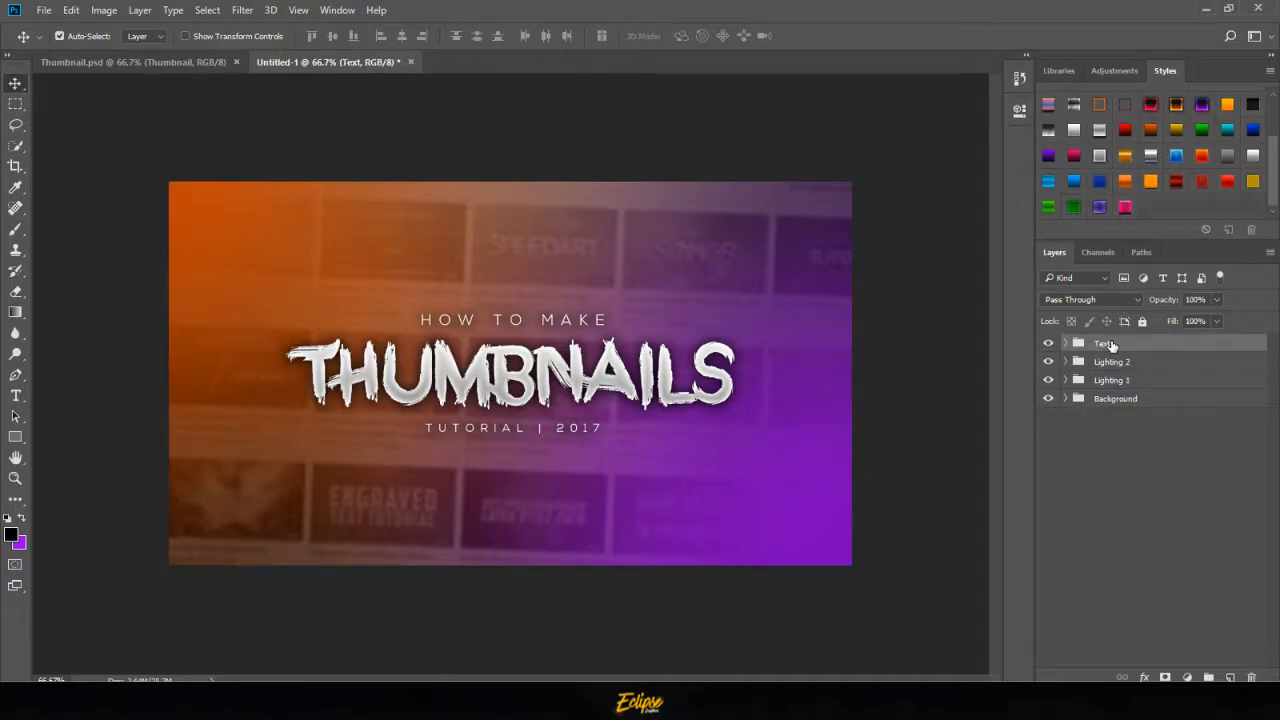
key("ctrl+t")
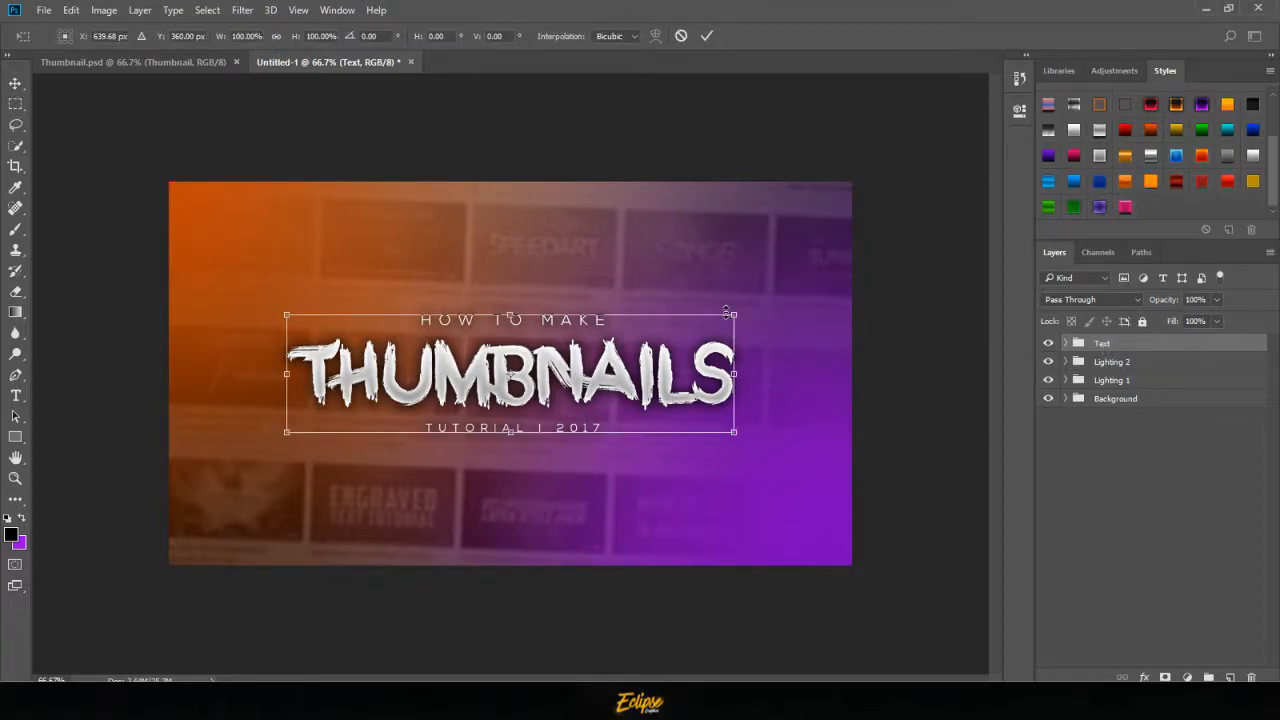
left_click_drag(734, 316, 785, 288)
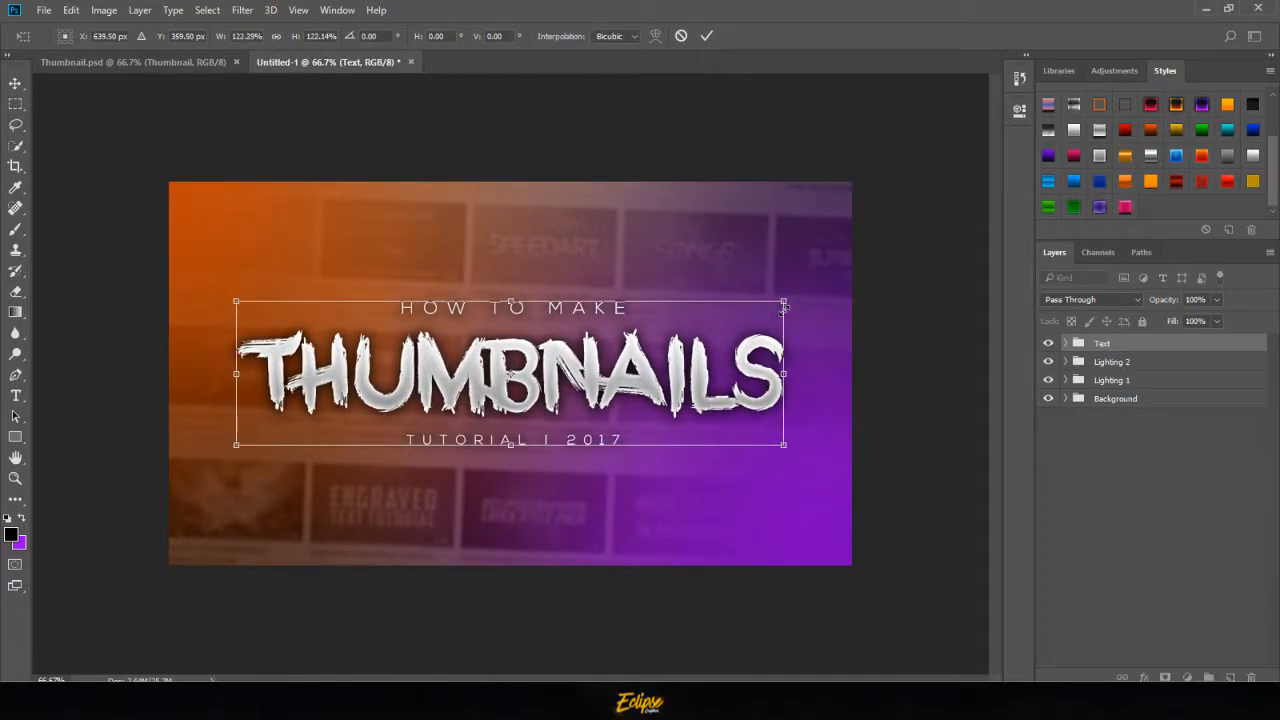
key("Return")
key("ctrl+s")
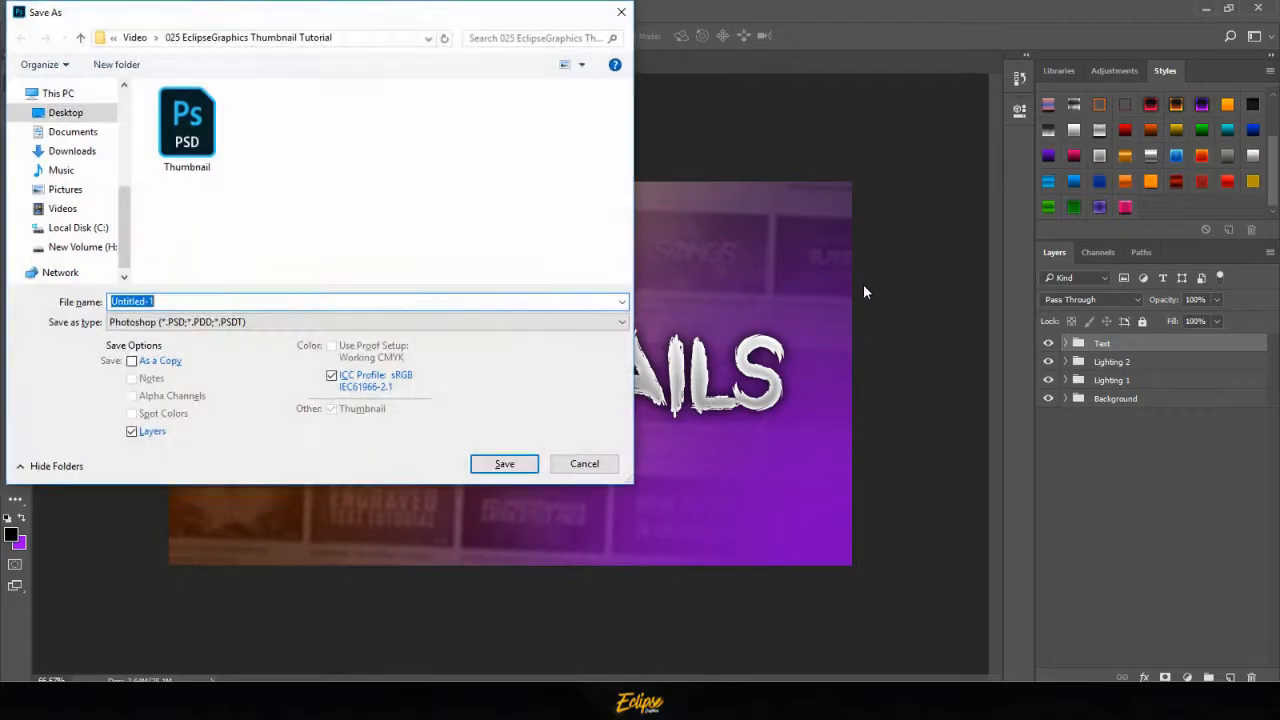
left_click(501, 463)
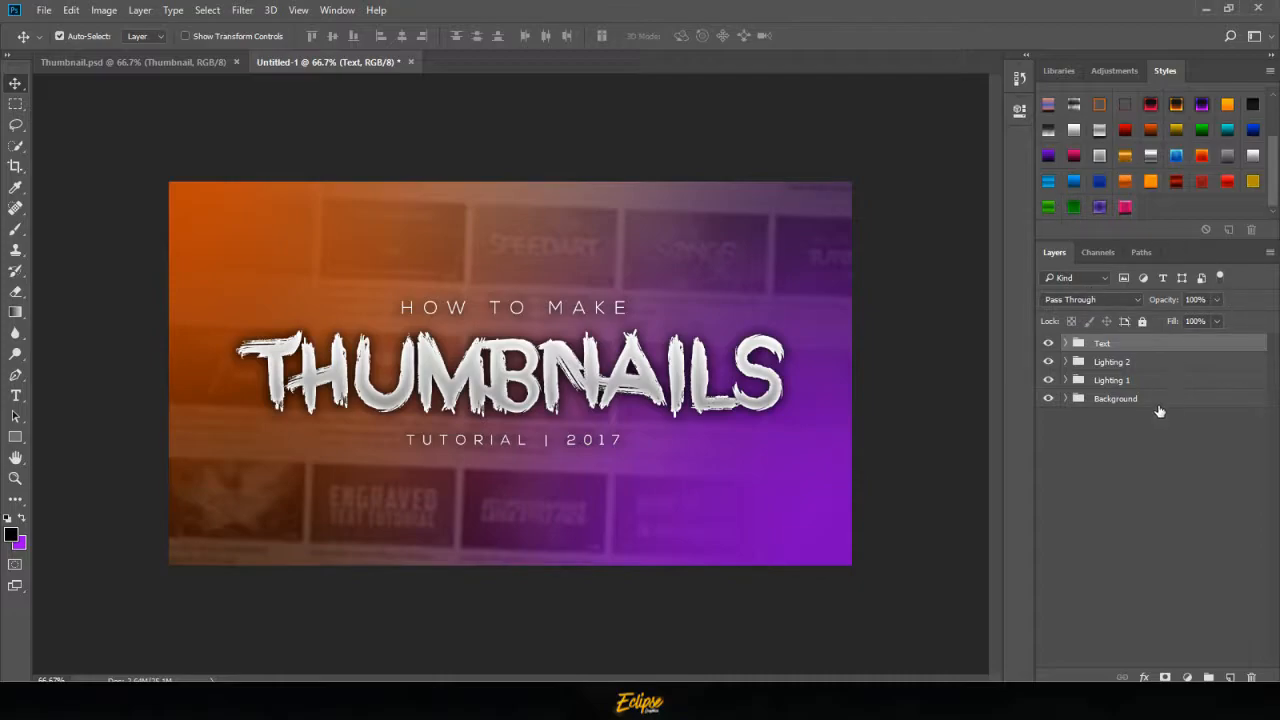
- Add a new layer above the Lighting 2 group and set the brush's foreground colour to white, ffffff
left_click(1160, 364)
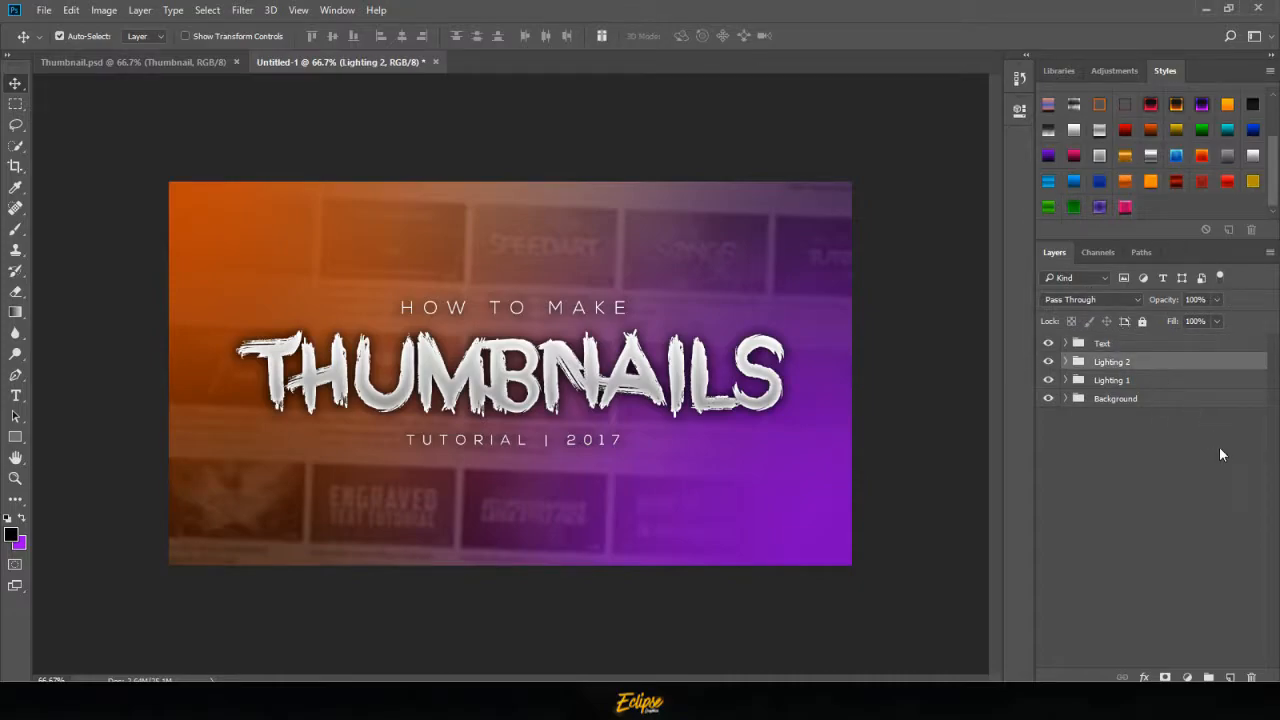
left_click(1231, 677)
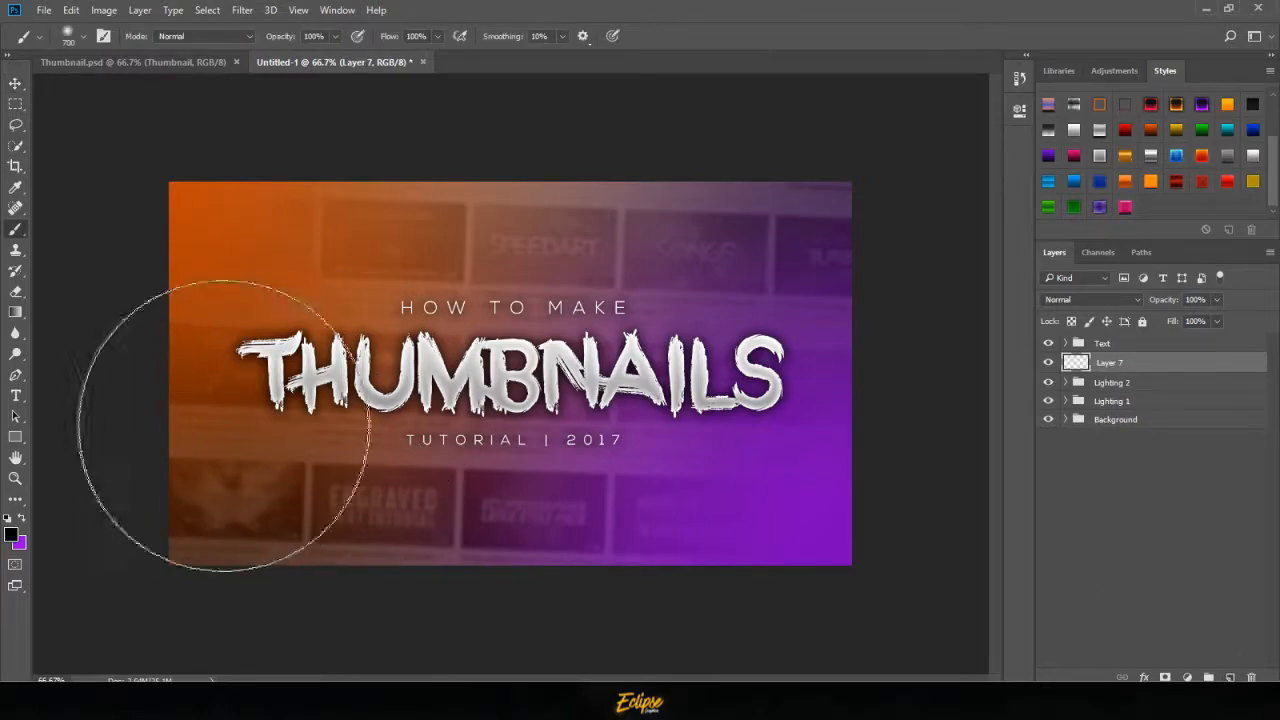
left_click(11, 535)
type("ffffff")
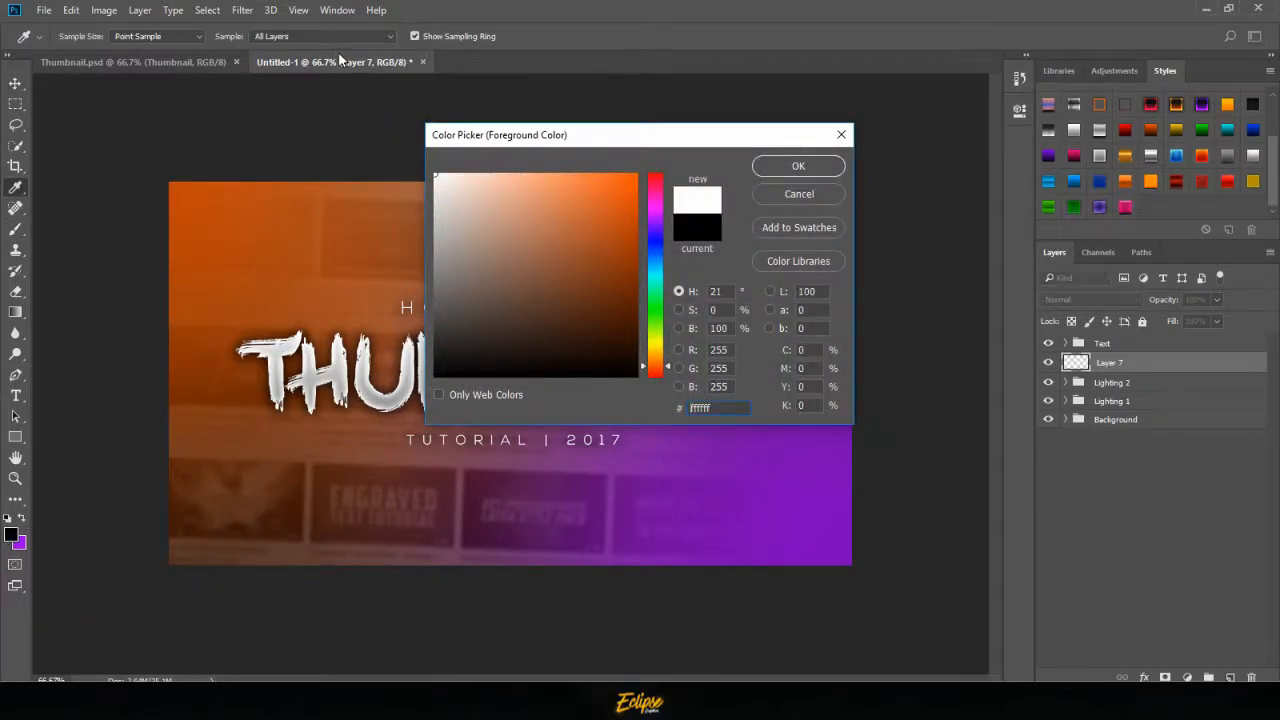
type("b")
key("Return")
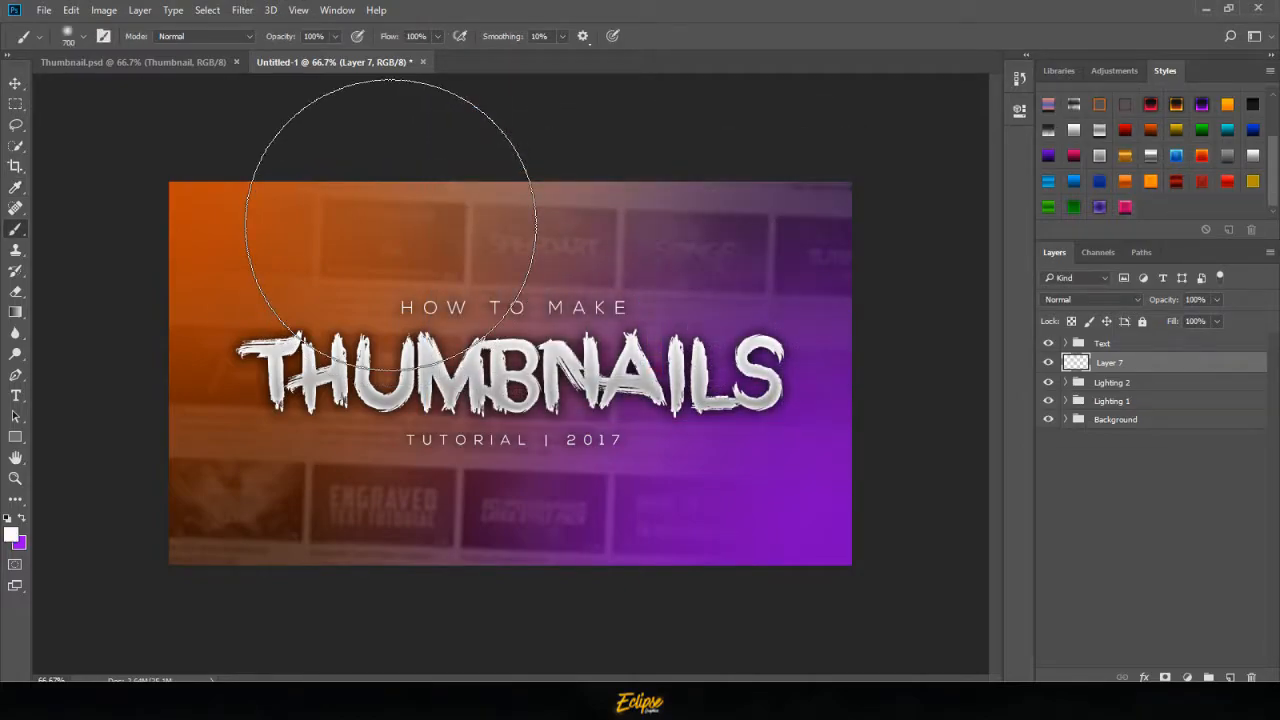
- Paint soft 150 px white spots behind THUMBNAILS at the T's upper edge, the S's lower edge and above the B
key("bracketleft")
key("bracketleft")
key("bracketleft")
key("bracketleft")
key("bracketleft")
key("bracketleft")
key("bracketleft")
key("bracketleft")
key("bracketleft")
key("bracketleft")
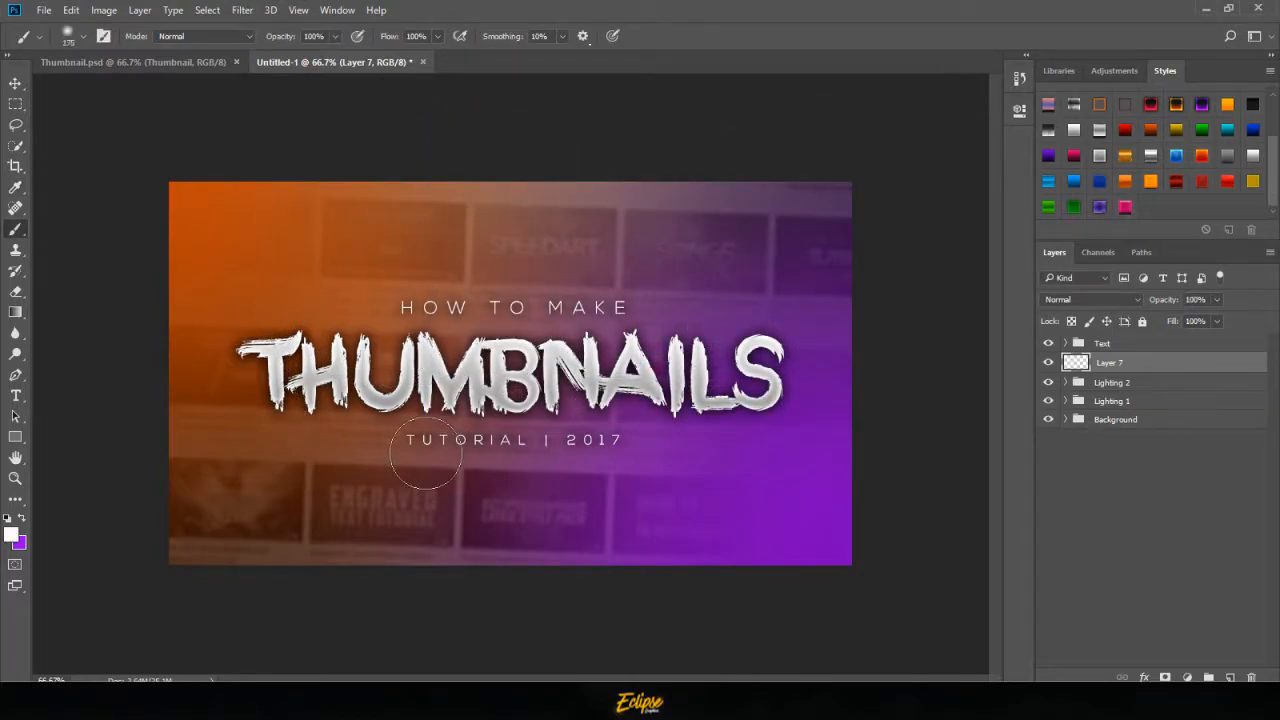
key("bracketright")
key("bracketright")
left_click(245, 354)
left_click(778, 406)
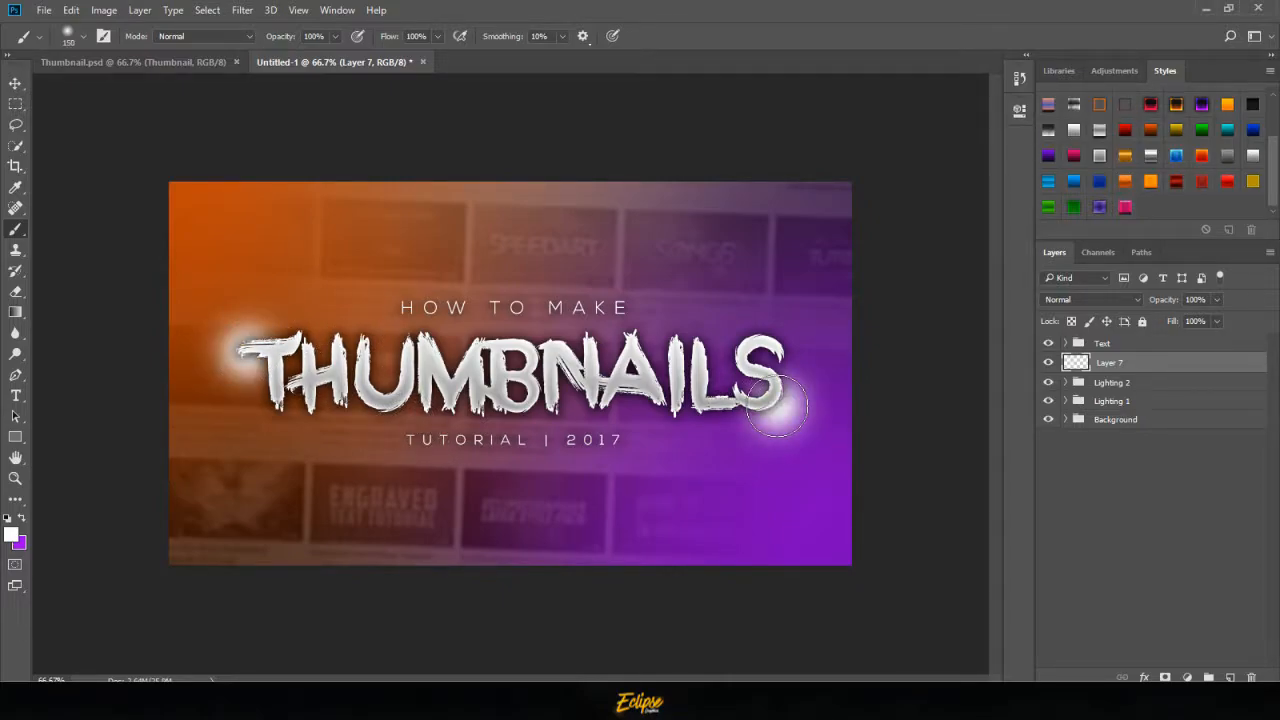
left_click(525, 350)
- Paint smaller soft white spots, about 80 px, at the end of 2017 and the start of HOW TO MAKE
key("bracketleft")
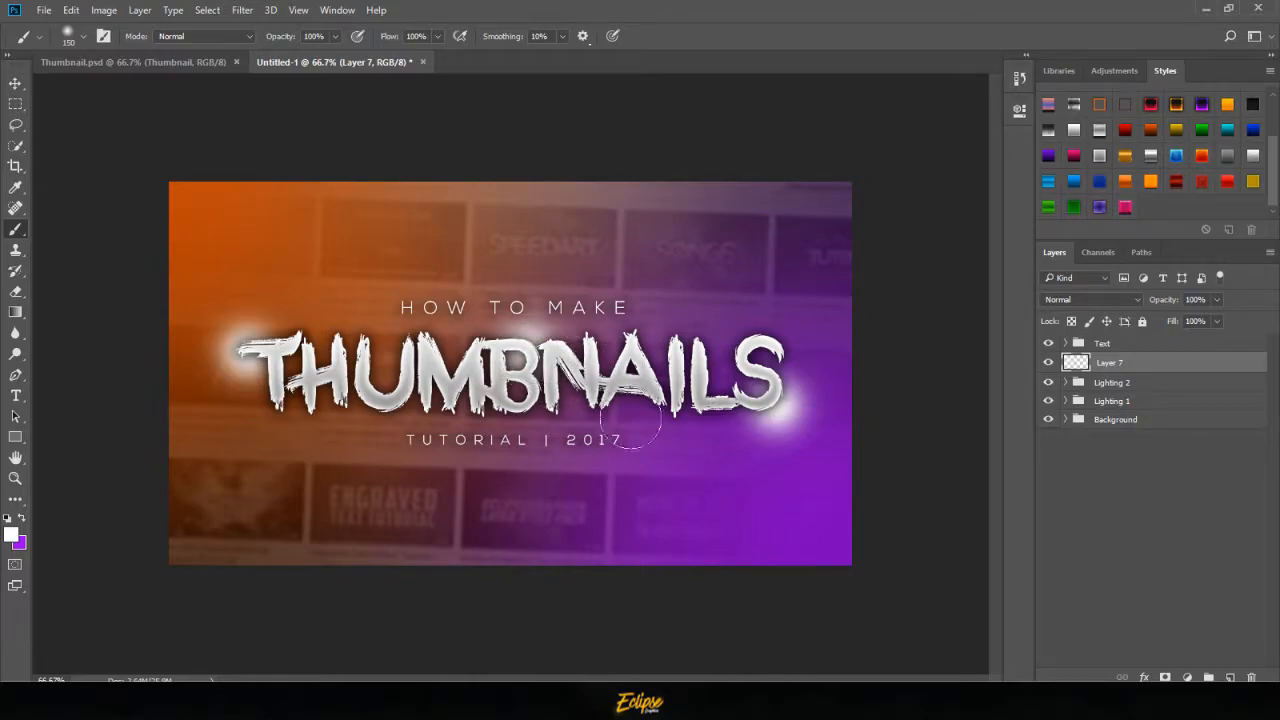
key("bracketleft")
key("bracketleft")
key("bracketleft")
left_click(617, 439)
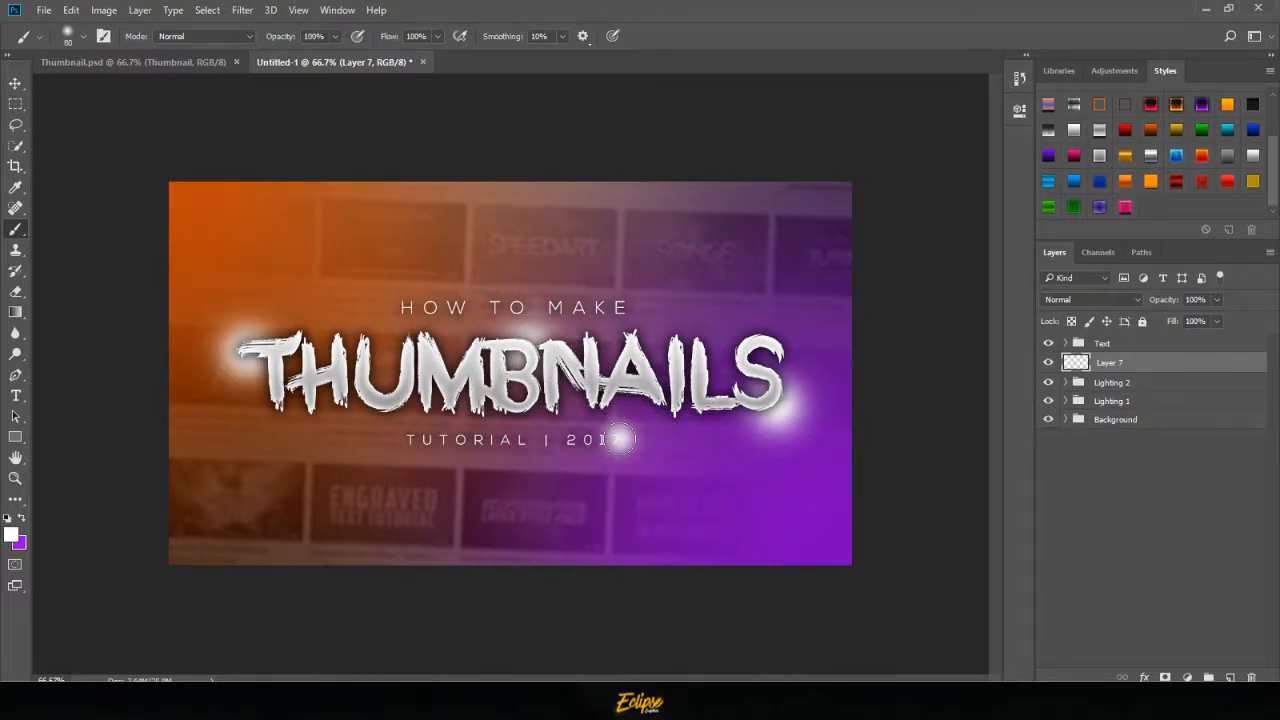
left_click(405, 303)
- Scatter five soft white spots of about 125 px over the background, three above the text and two below it
key("bracketright")
key("bracketright")
key("bracketright")
key("bracketright")
left_click(668, 246)
key("bracketleft")
left_click(226, 488)
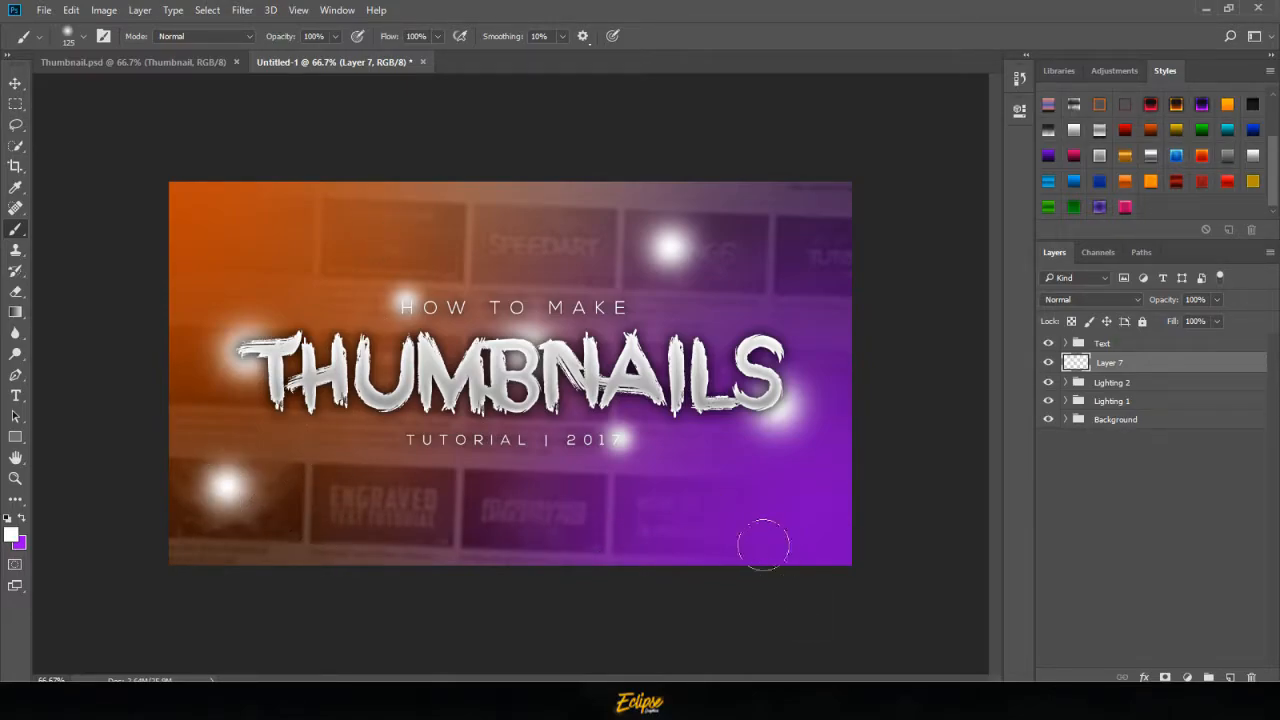
left_click(563, 525)
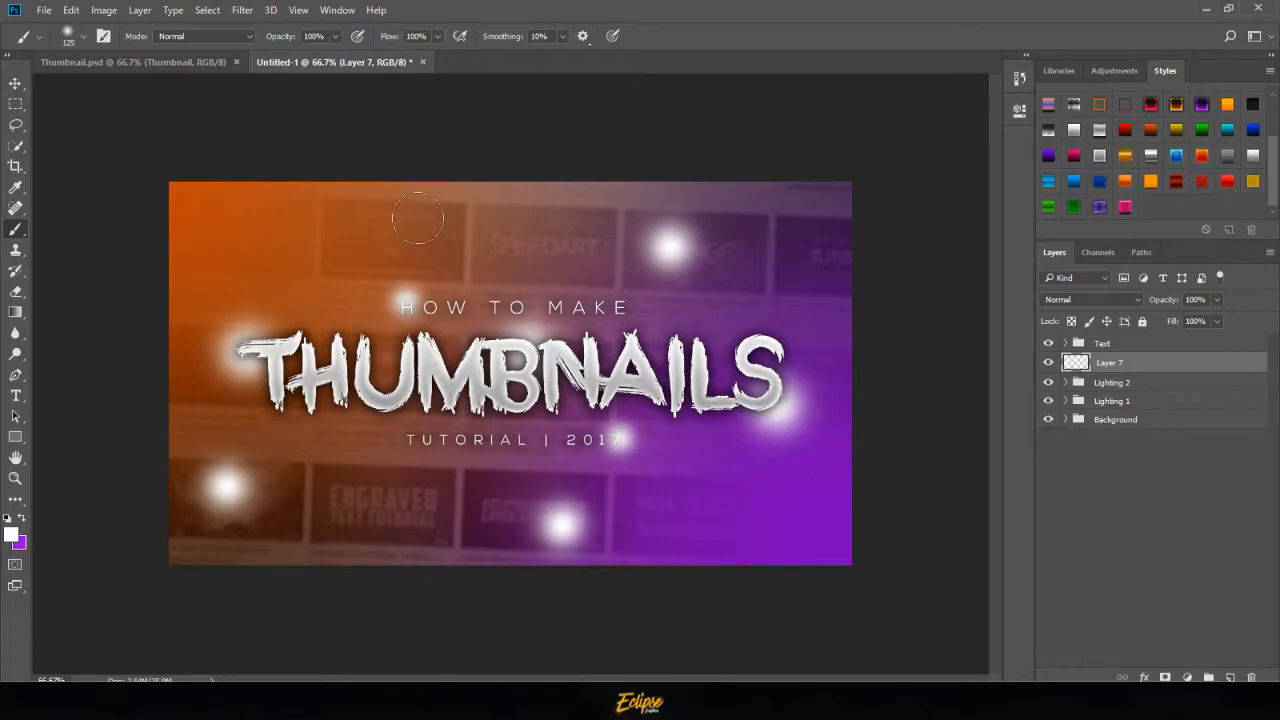
left_click(511, 205)
left_click(300, 228)
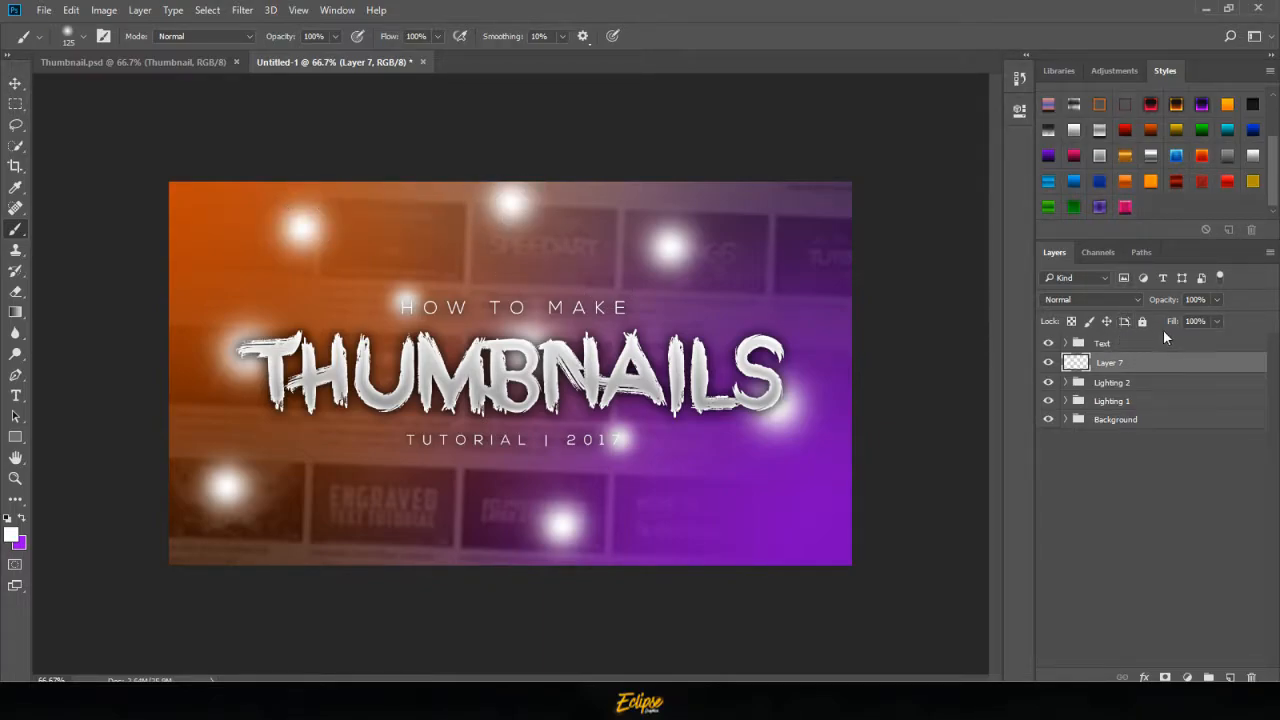
- Set the white spots layer to Overlay blending with 62% opacity
left_click(1108, 303)
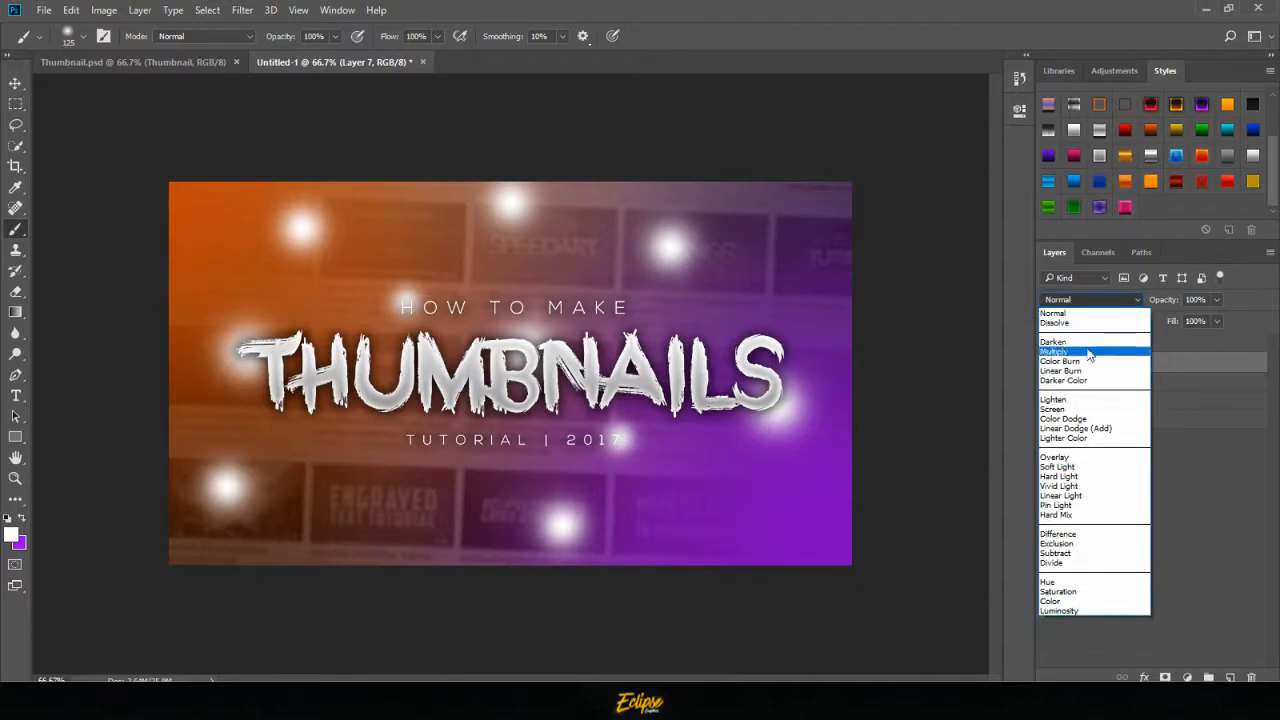
left_click(1093, 457)
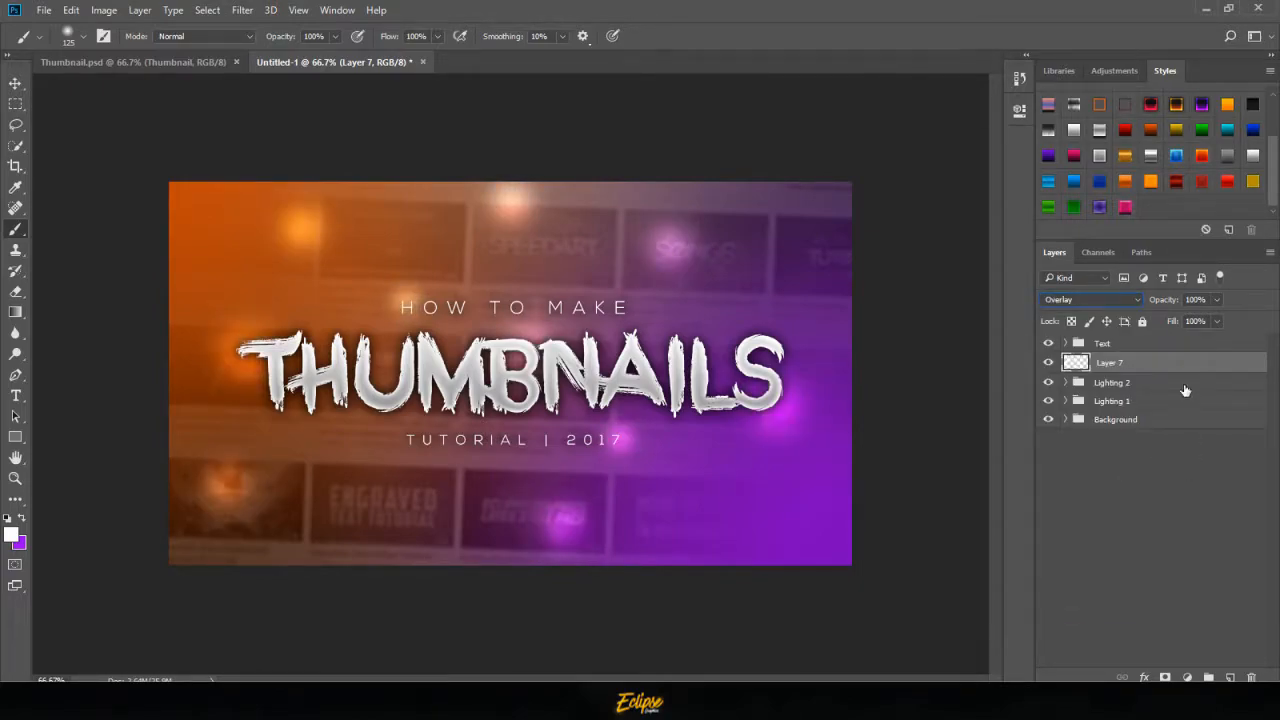
left_click(1216, 300)
left_click_drag(1220, 320, 1189, 323)
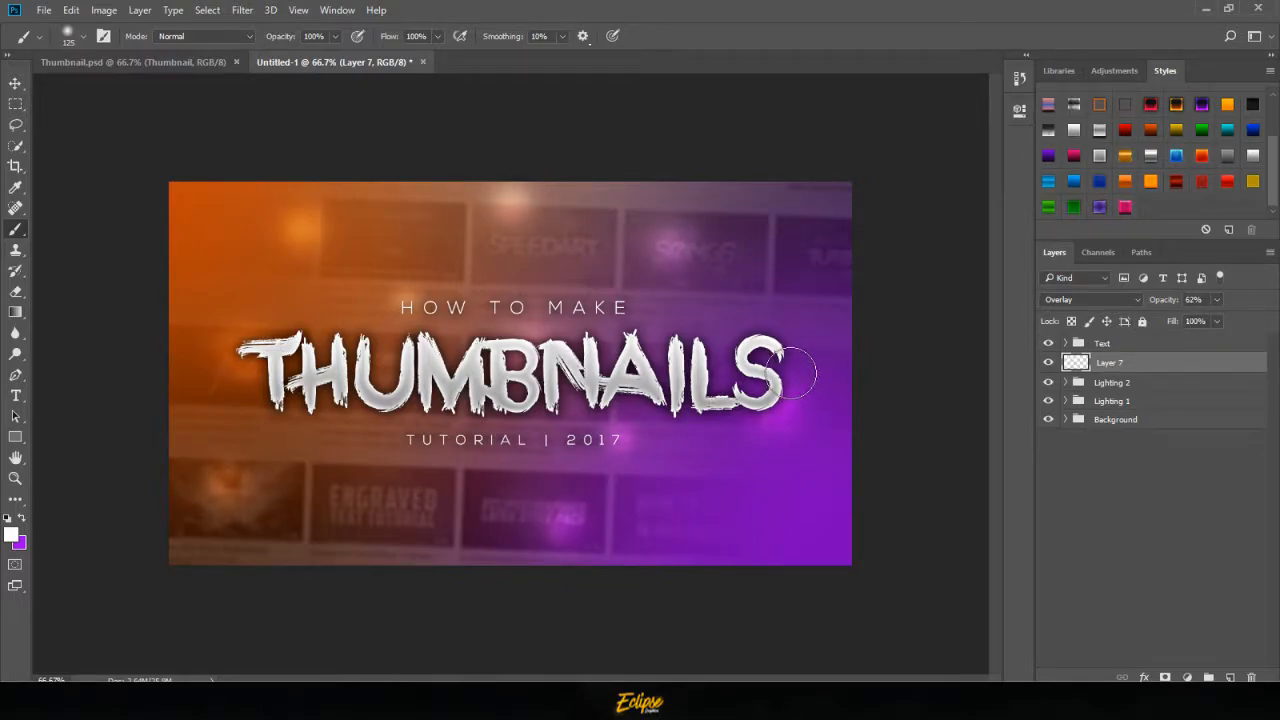
- Put the white spots layer in a group named Lighting 3 and collapse the group
key("v")
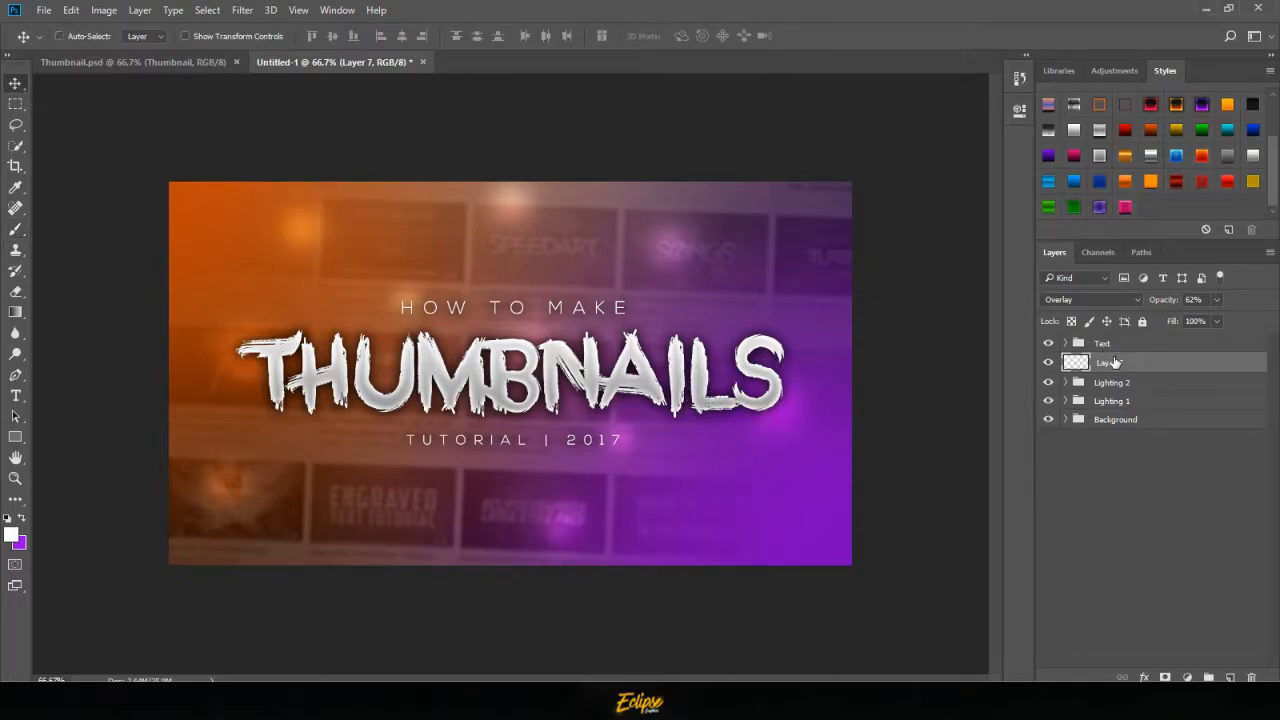
key("ctrl+g")
double_click(1110, 362)
type("Lighting")
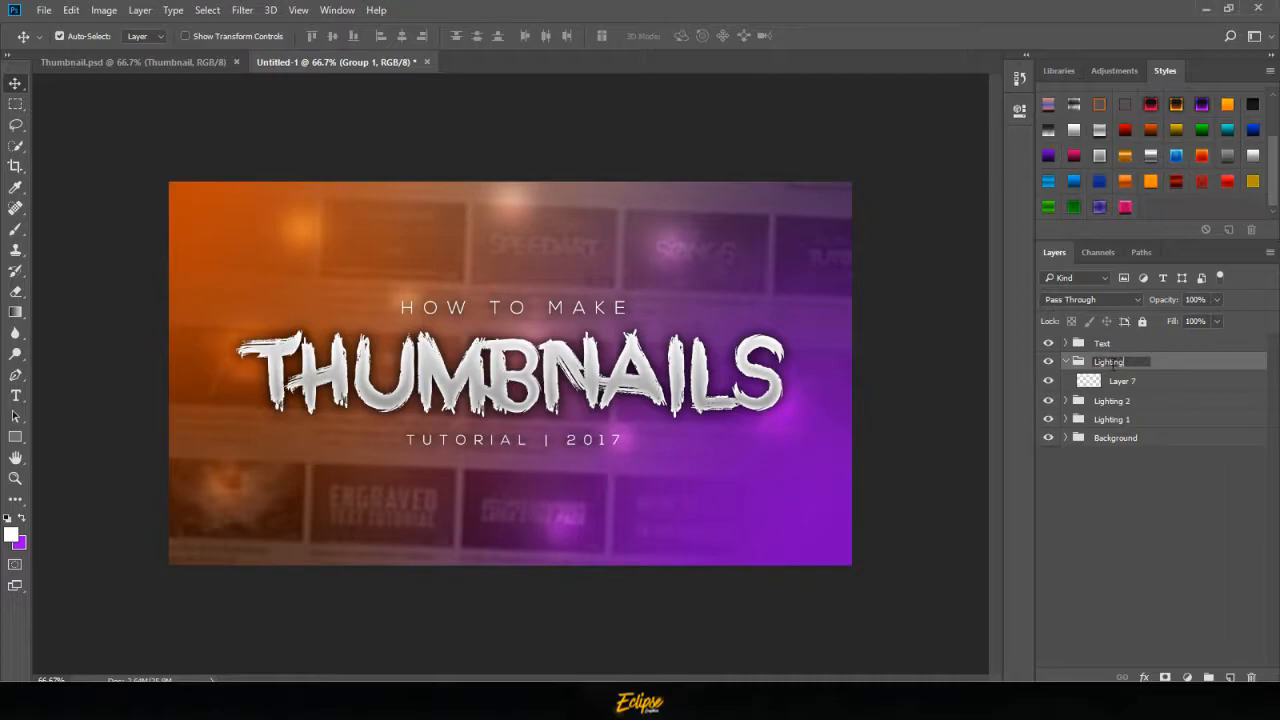
type("3")
key("Return")
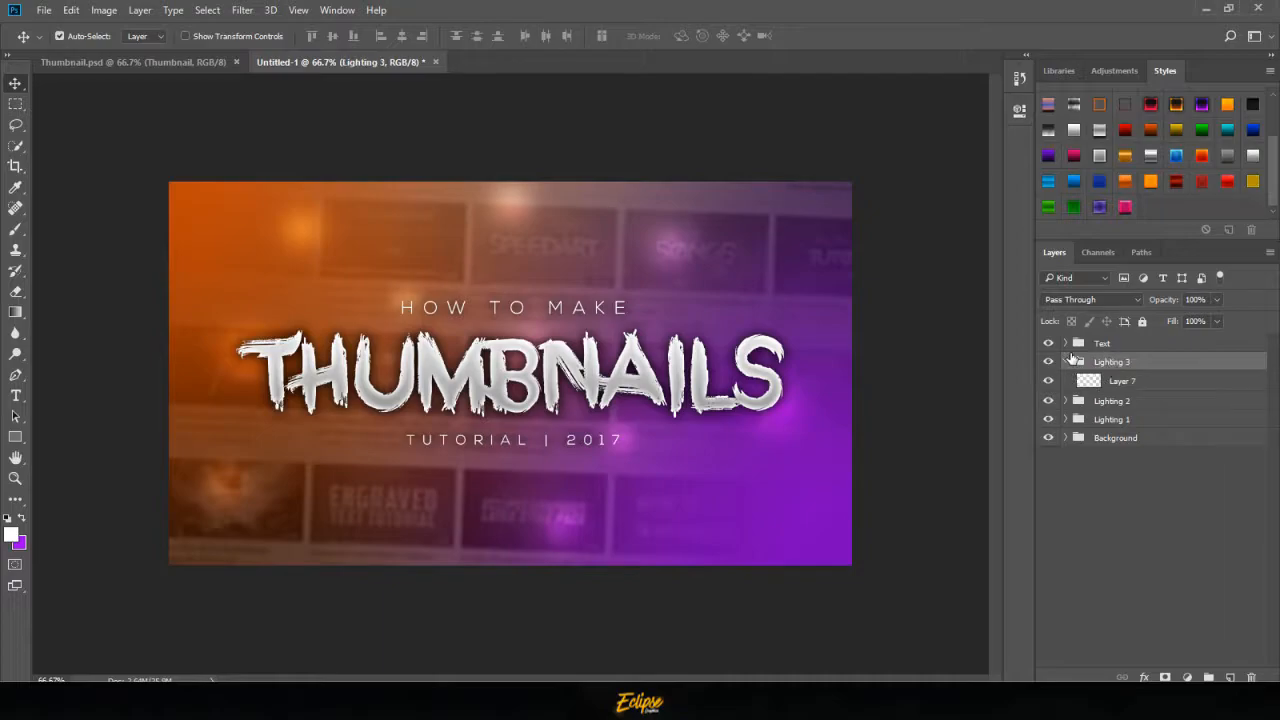
left_click(1066, 361)
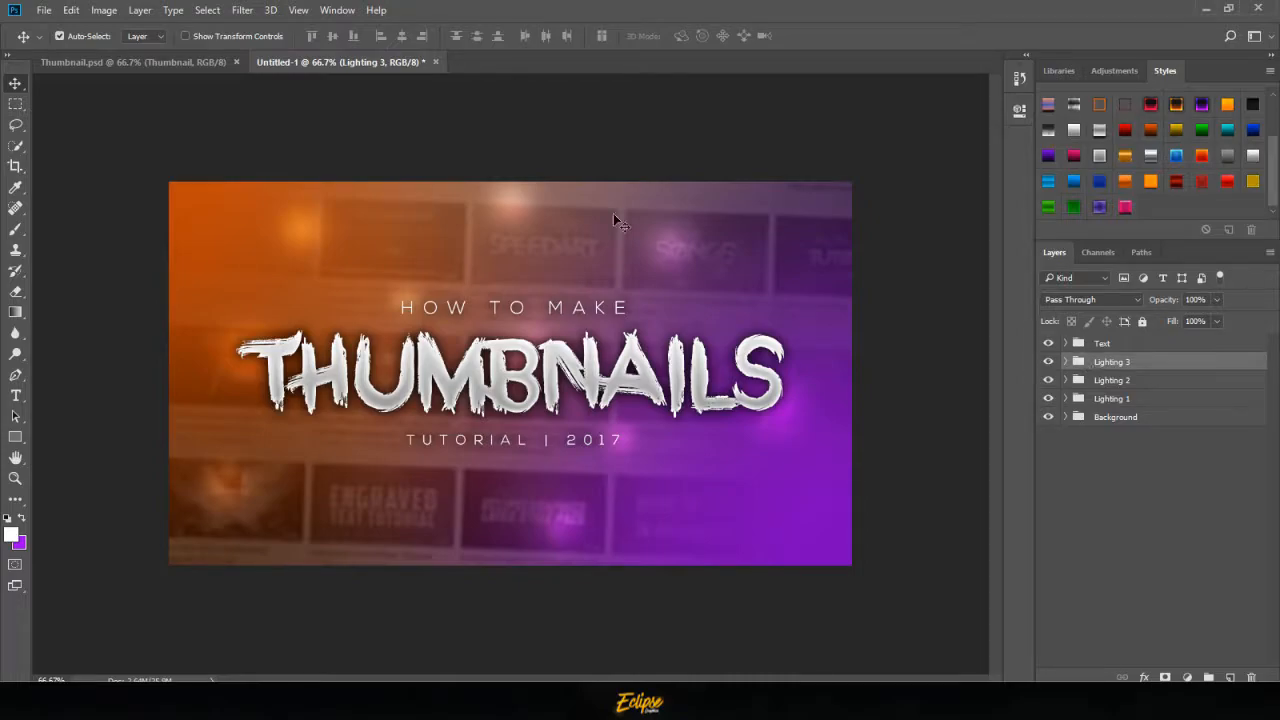
- Check the finished Thumbnail.psd for reference and open EclipseGraphics Free CC Pack from the 024 EclipseGraphics Free Colour Correction Pack folder
left_click(203, 64)
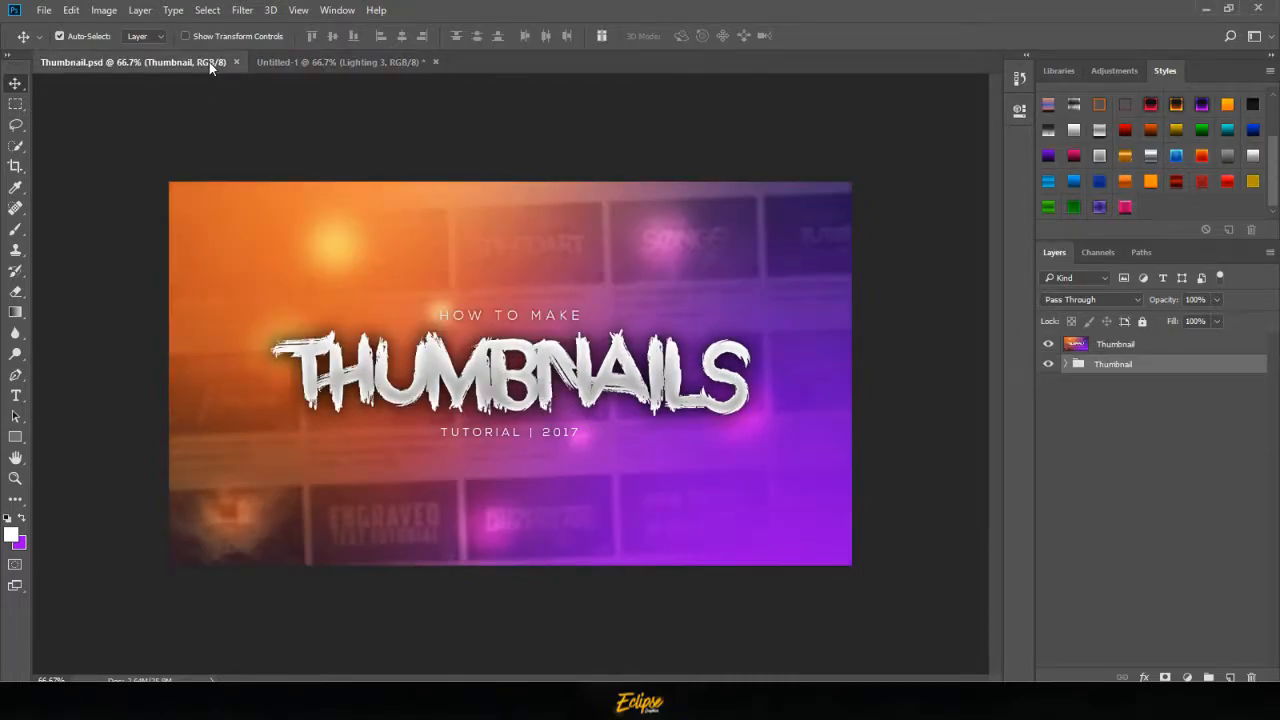
left_click(305, 61)
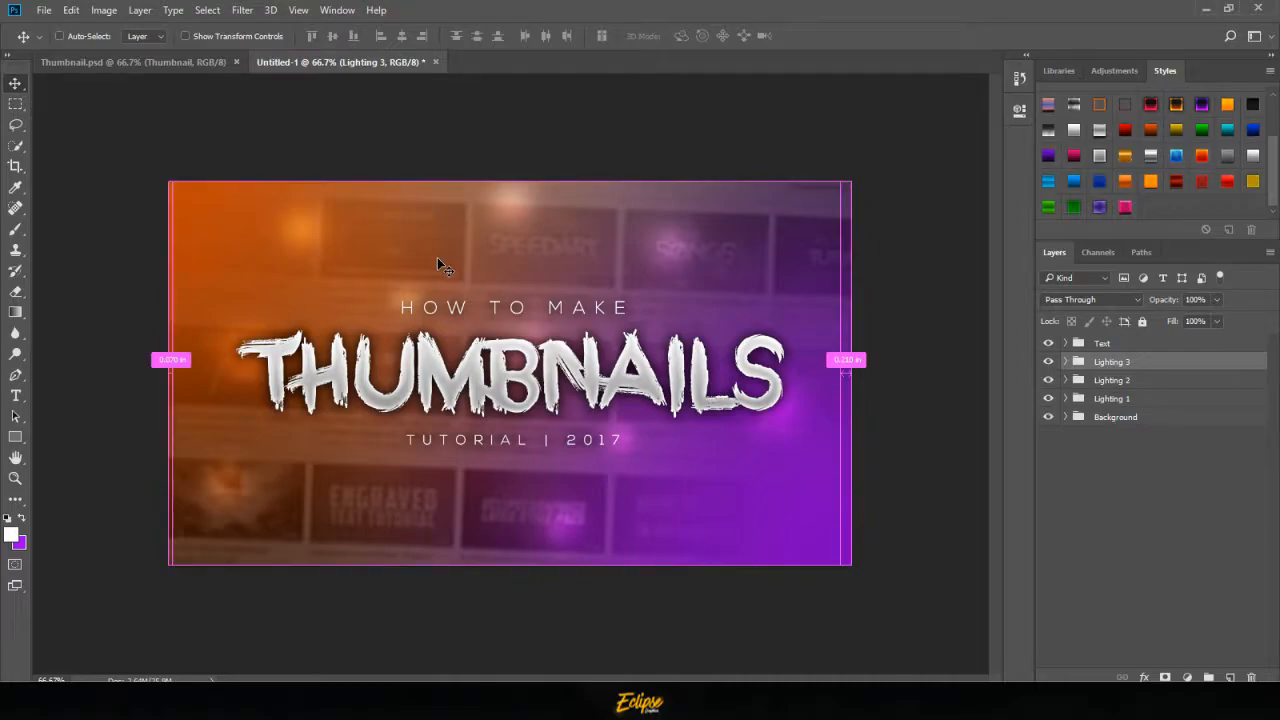
key("ctrl+o")
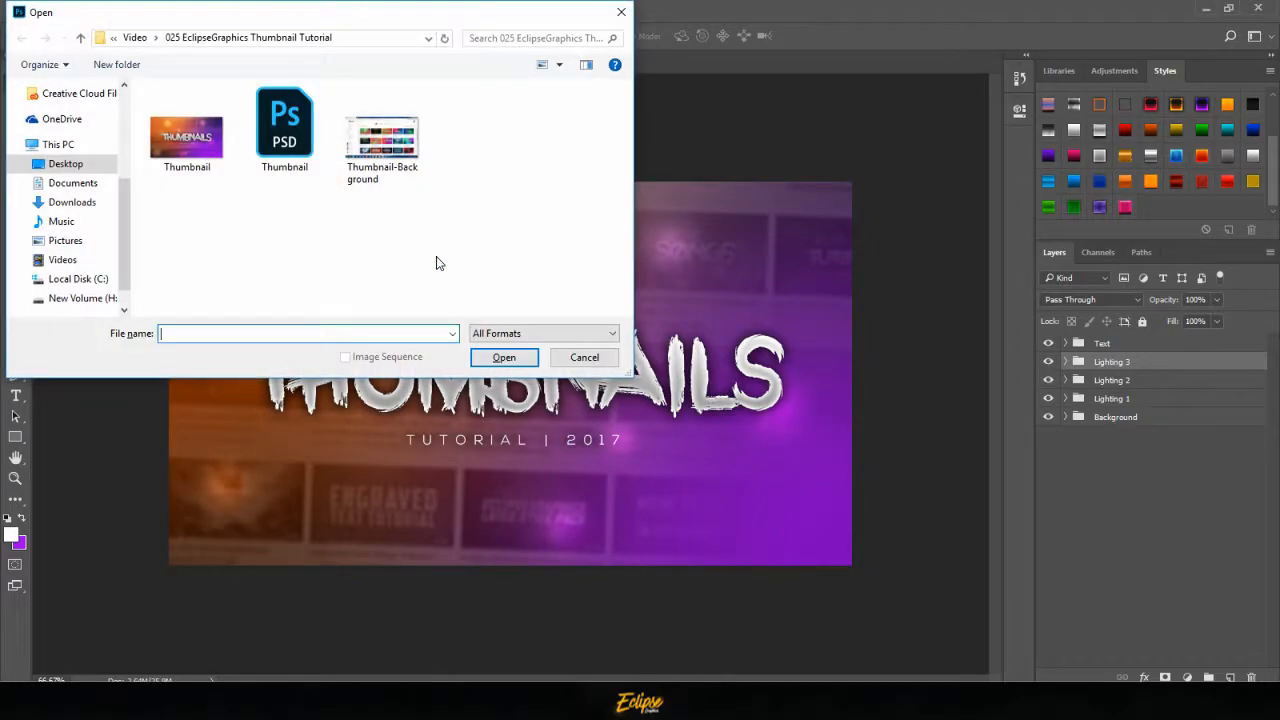
left_click(132, 37)
double_click(250, 262)
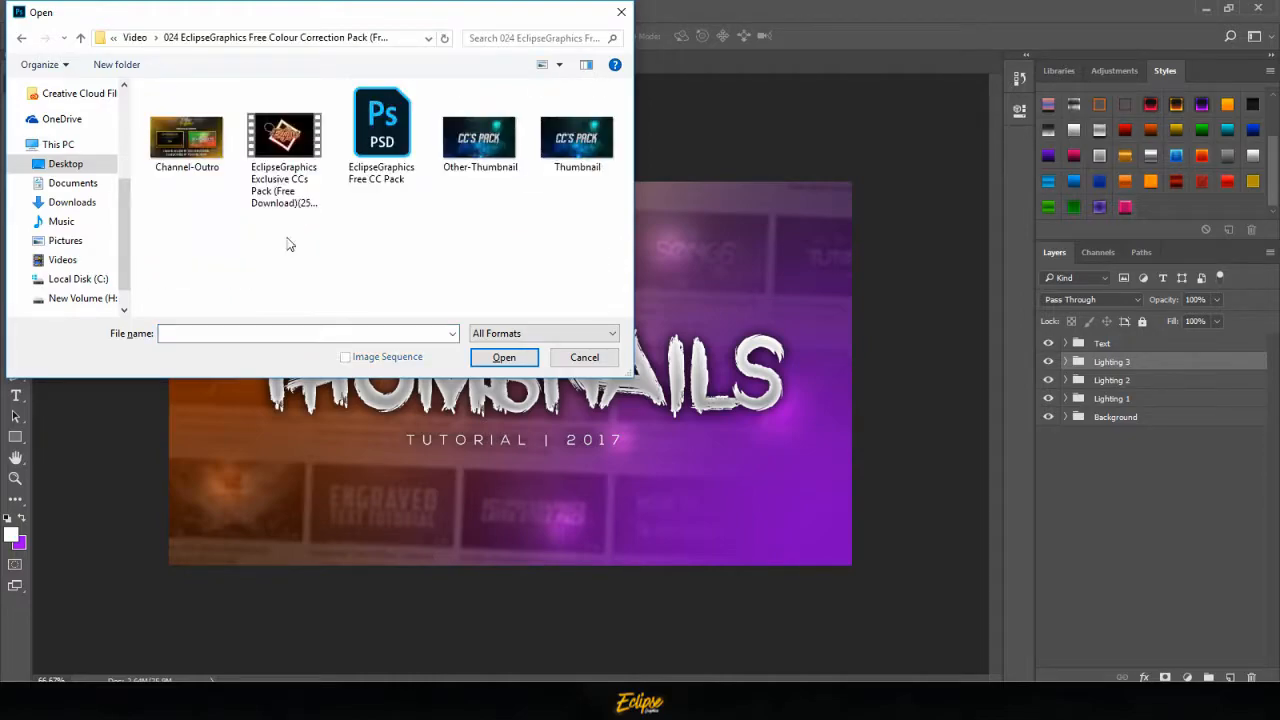
double_click(395, 143)
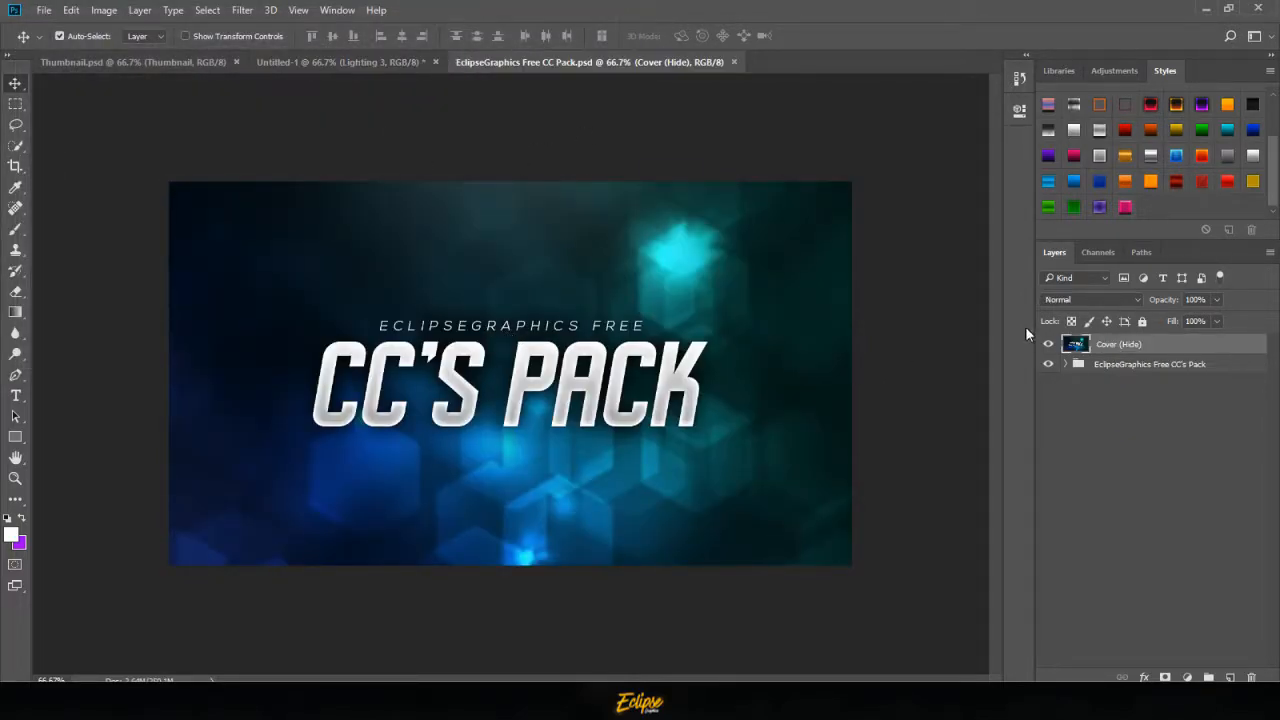
- Hide the pack's cover, disclaimer and background layers, and show the Colour Corrections group inside EclipseGraphics Free CC's Pack
left_click(1100, 366)
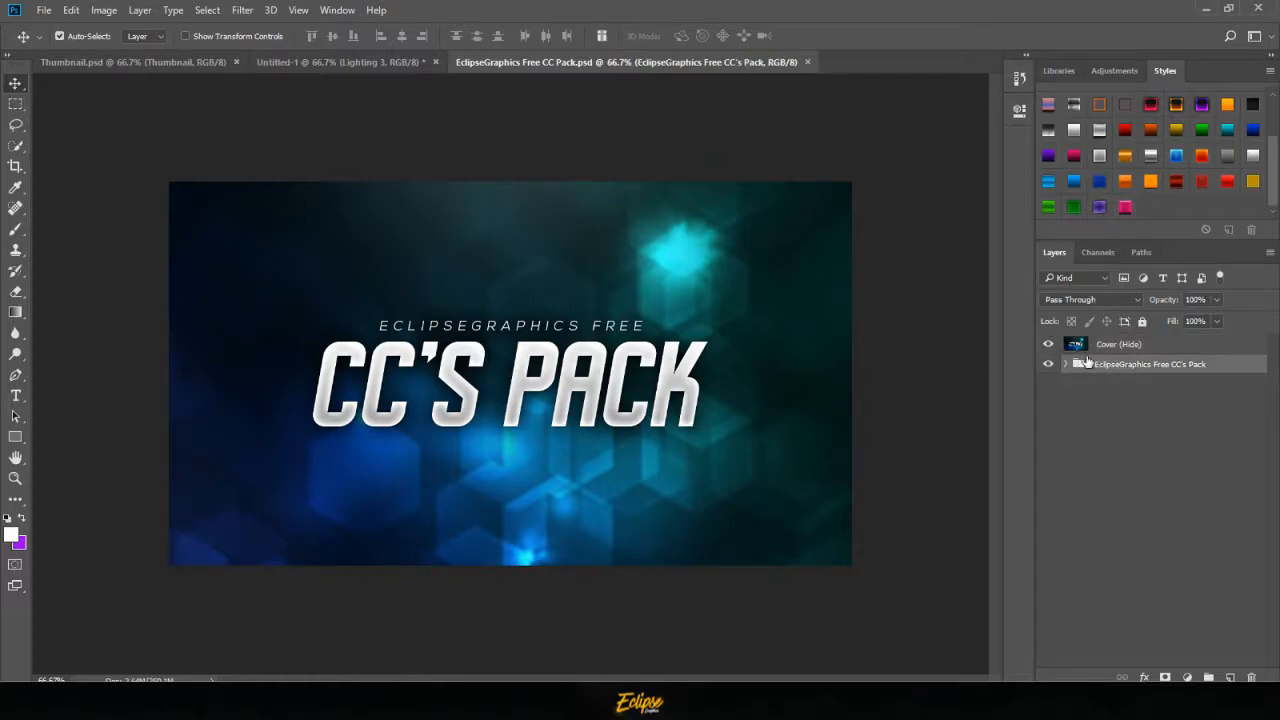
left_click(1049, 344)
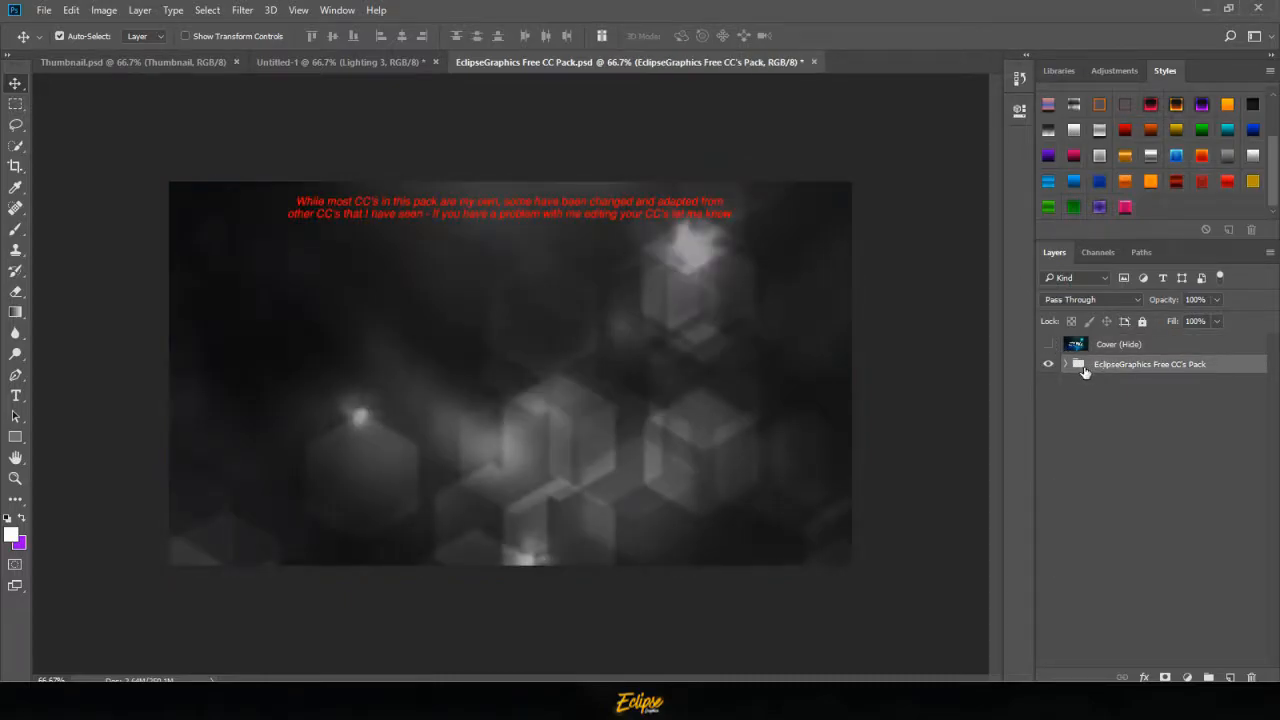
left_click(1066, 364)
left_click(1110, 401)
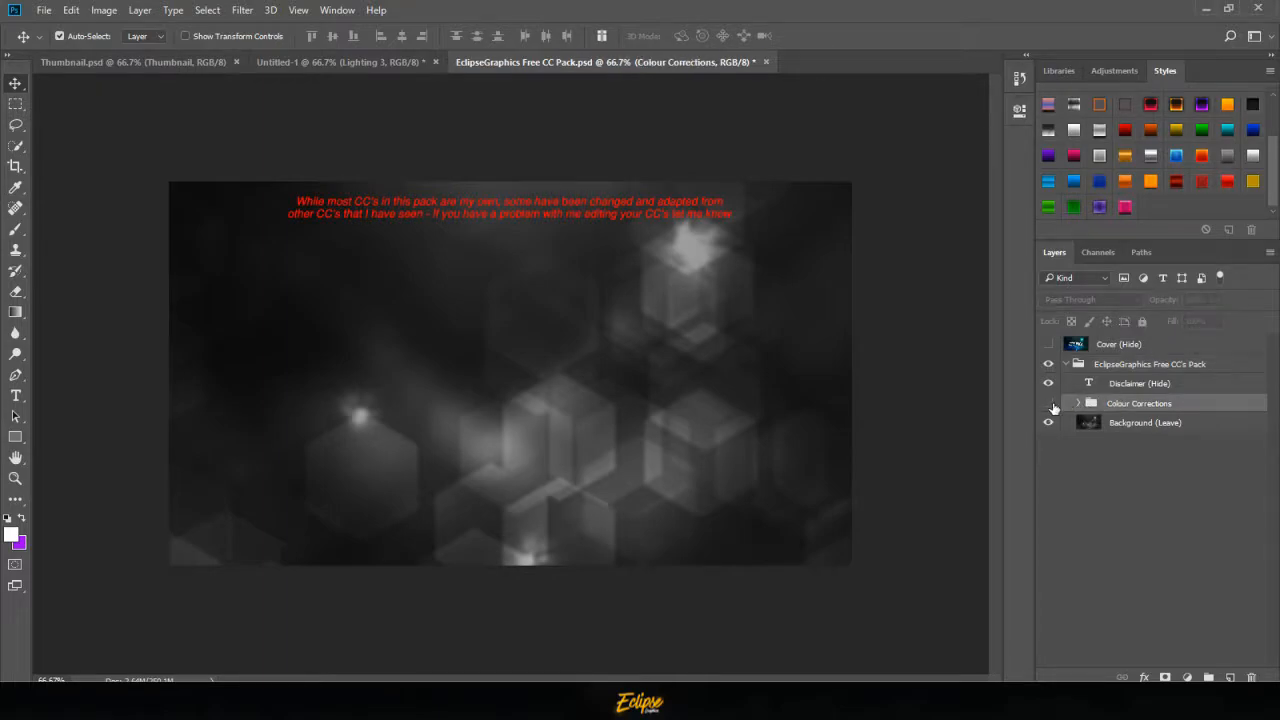
left_click(1048, 403)
left_click(1048, 383)
left_click(1048, 422)
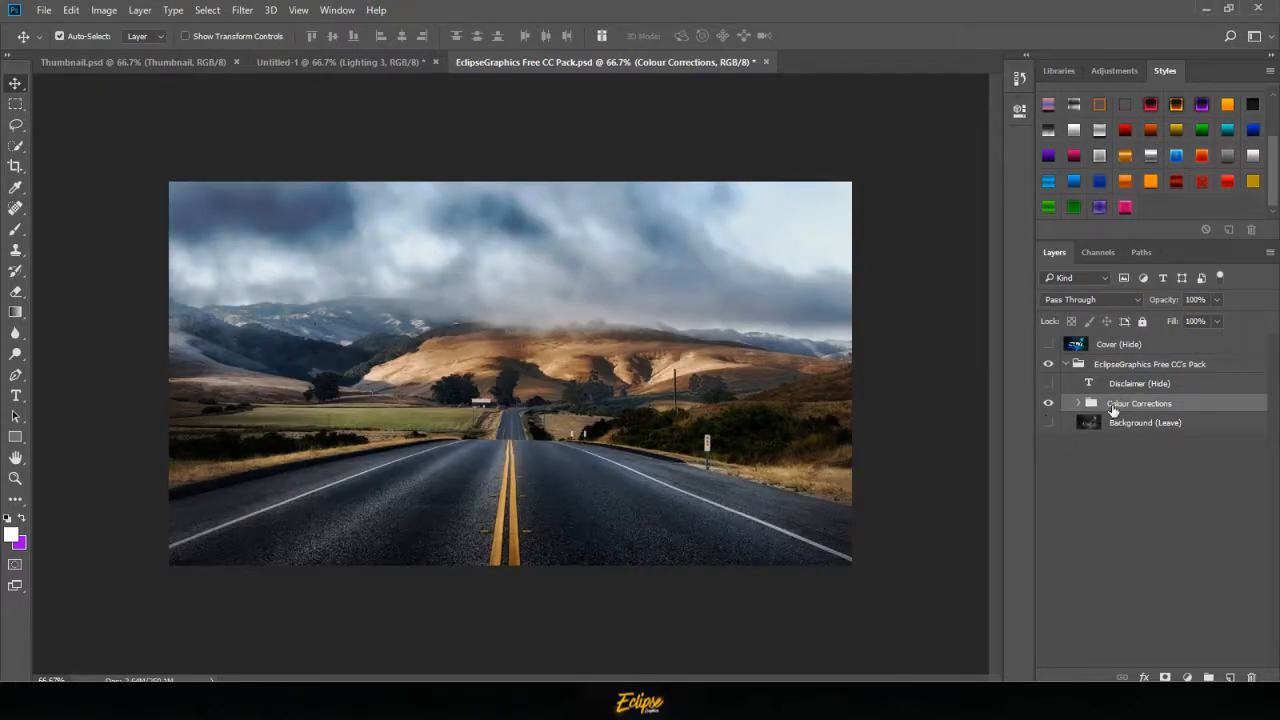
left_click_drag(721, 441, 275, 71)
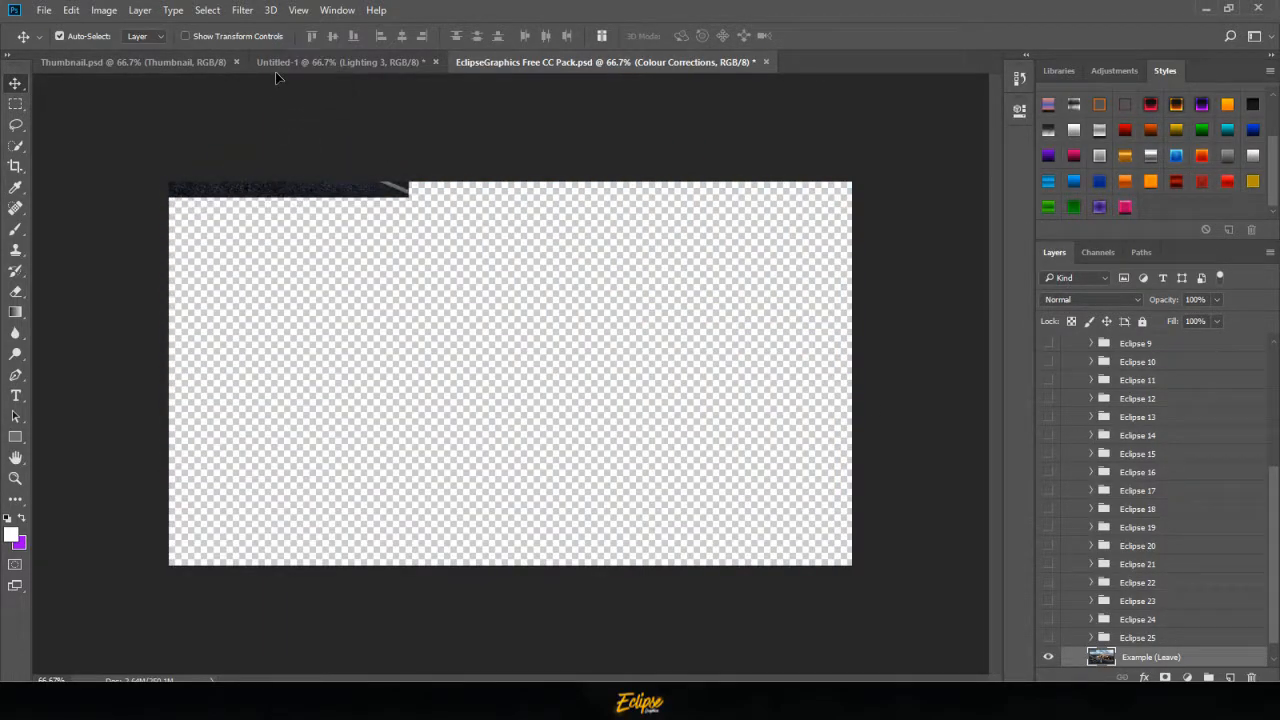
left_click_drag(185, 62, 460, 267)
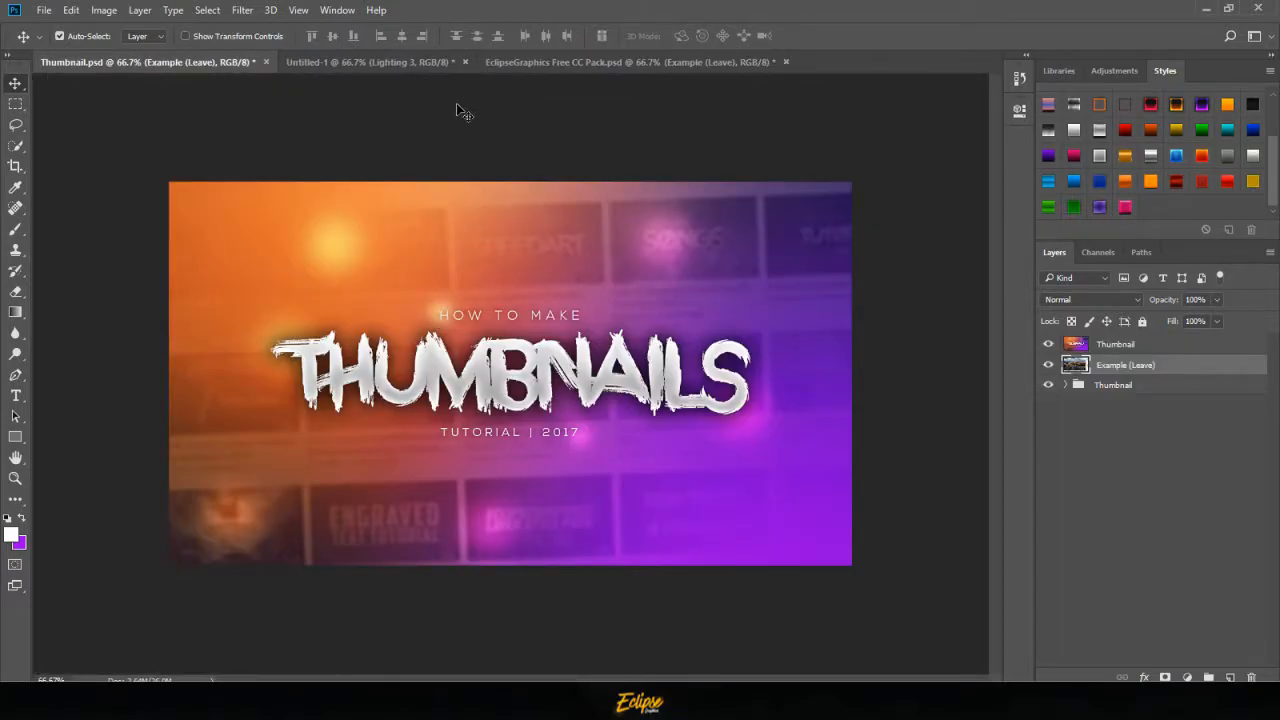
left_click(462, 62)
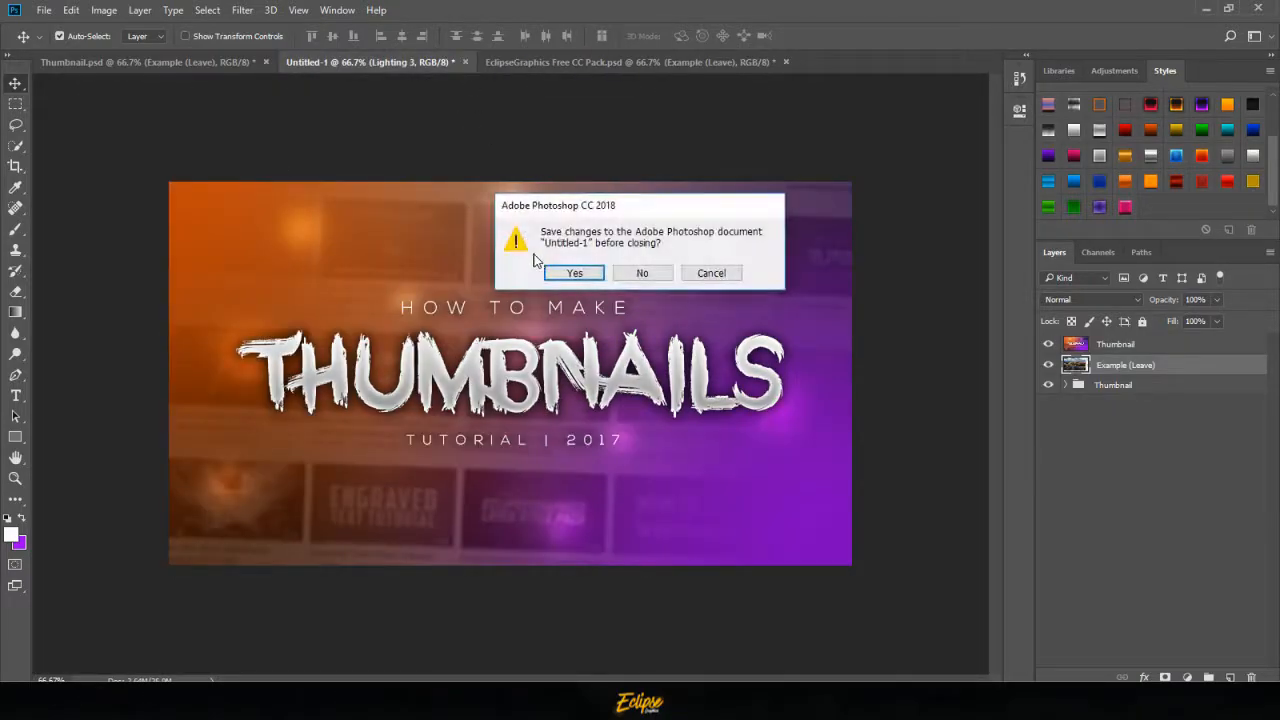
left_click(708, 271)
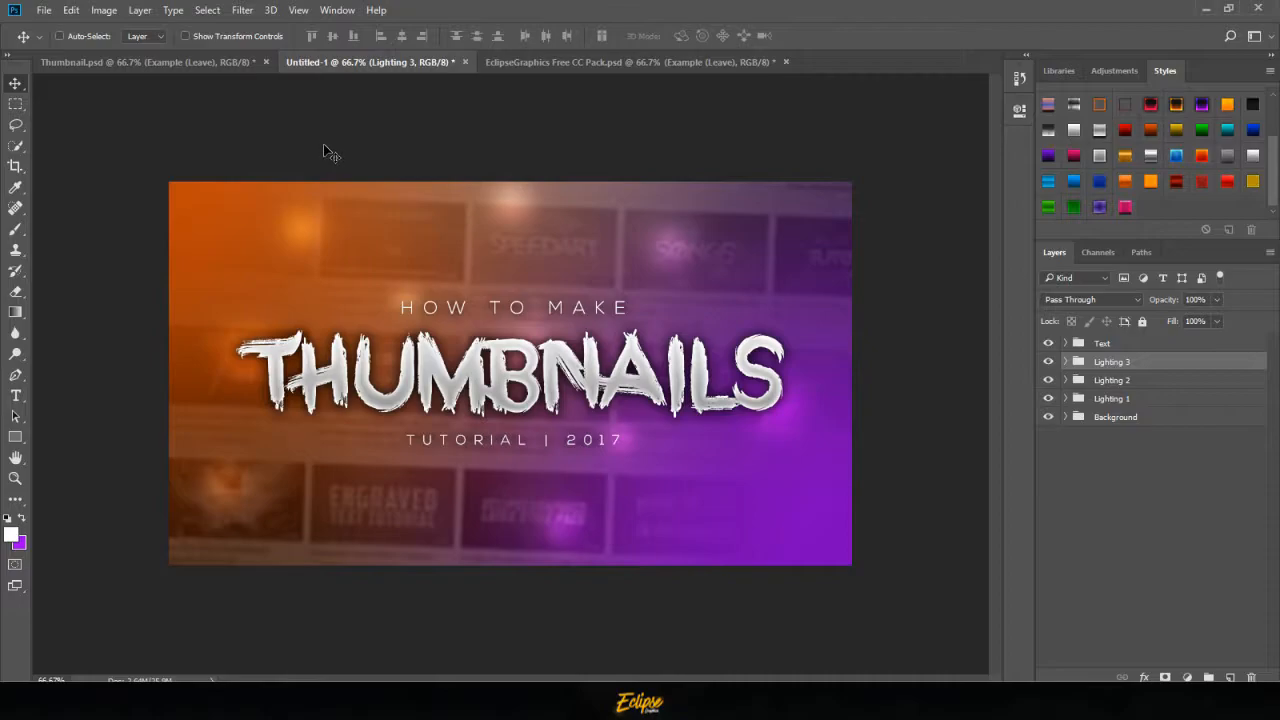
left_click(184, 63)
key("ctrl+z")
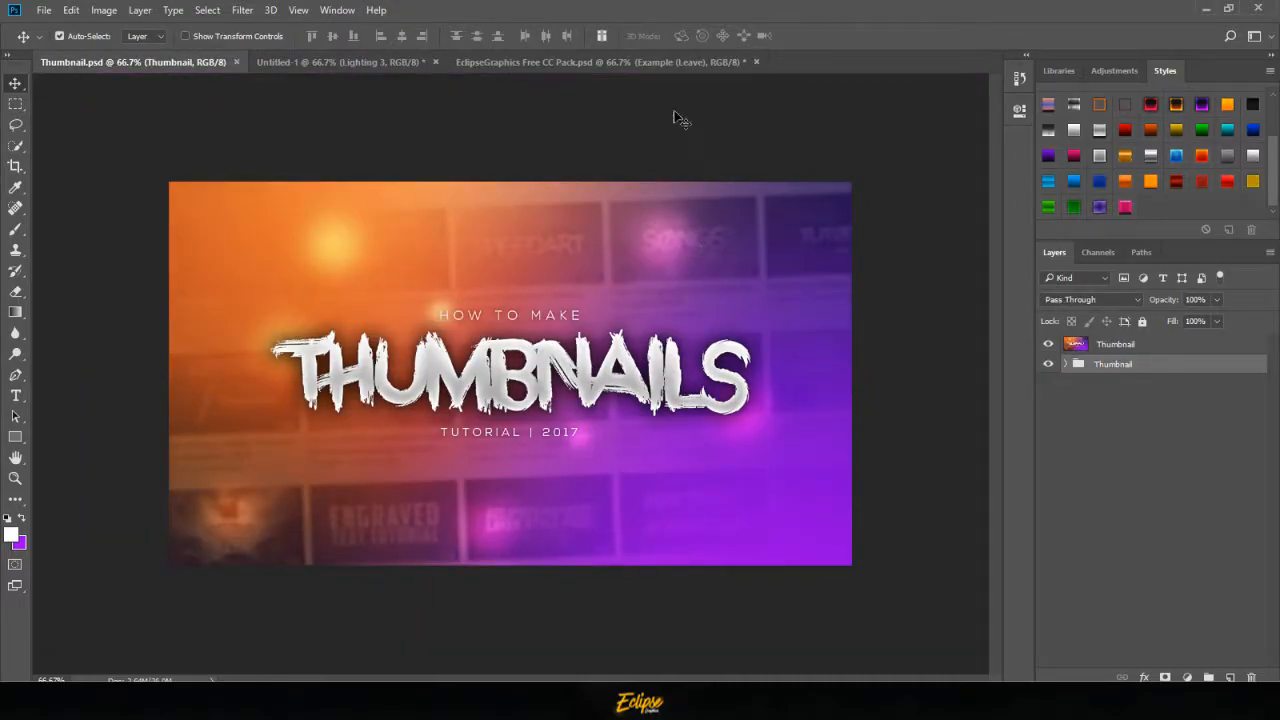
- Copy the Eclipse 1 to Eclipse 25 groups from the CC pack into the Untitled-1 thumbnail document
left_click(655, 60)
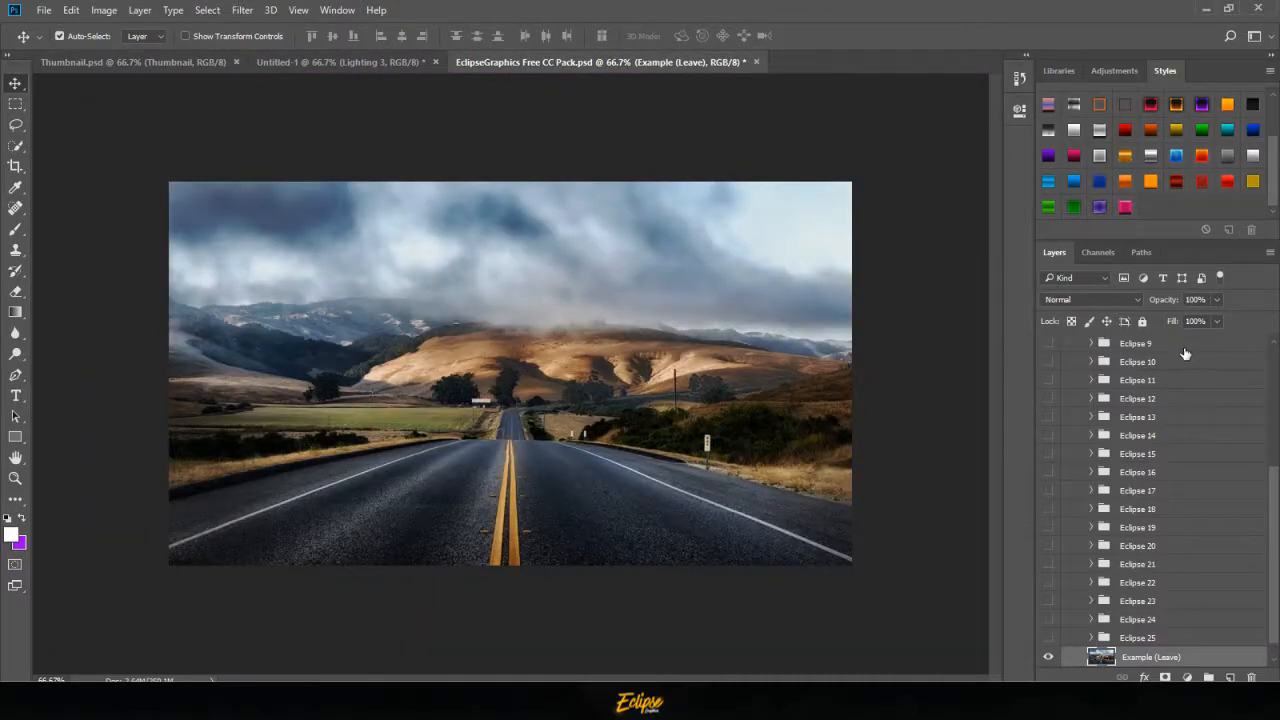
left_click(1158, 638)
scroll(1277, 577, "up", 5)
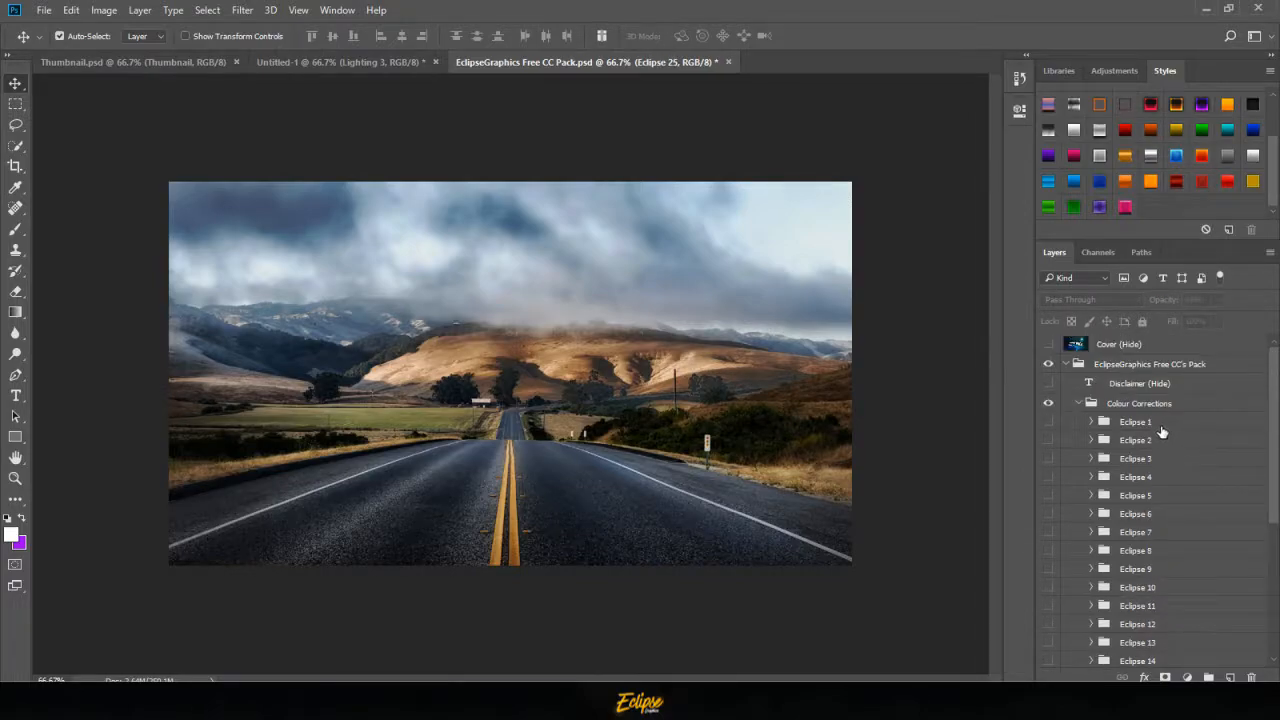
left_click(1128, 424, "shift")
left_click_drag(1150, 437, 430, 258)
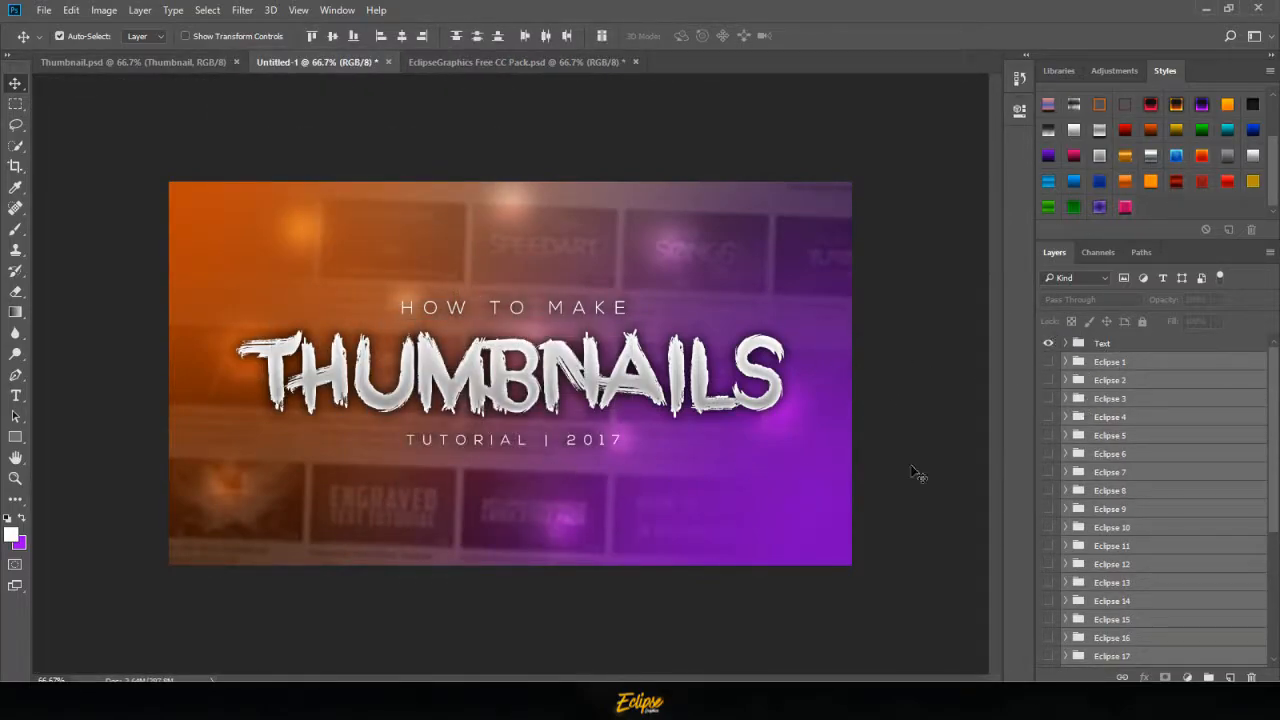
- Preview the Eclipse 1 and Eclipse 2 colour corrections on the thumbnail one at a time
scroll(1203, 422, "down", 1)
scroll(1203, 422, "up", 1)
left_click(1047, 362)
left_click(1047, 362)
left_click(1048, 380)
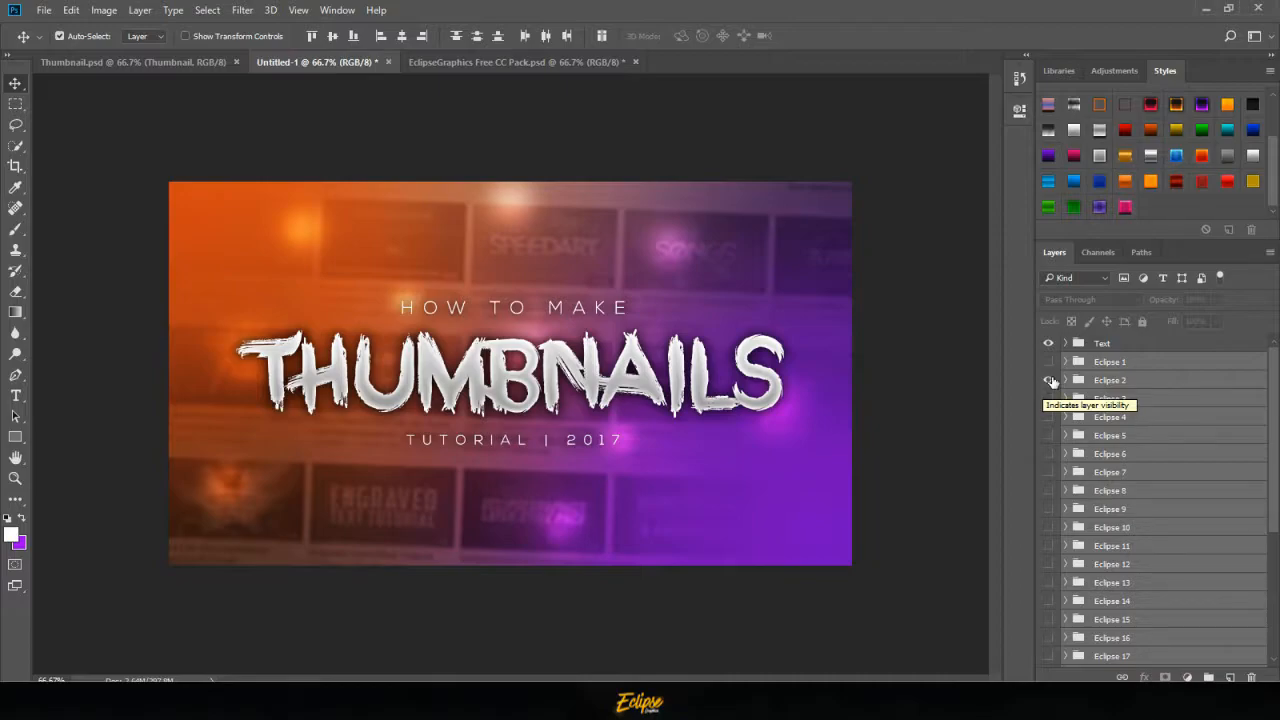
left_click(1048, 380)
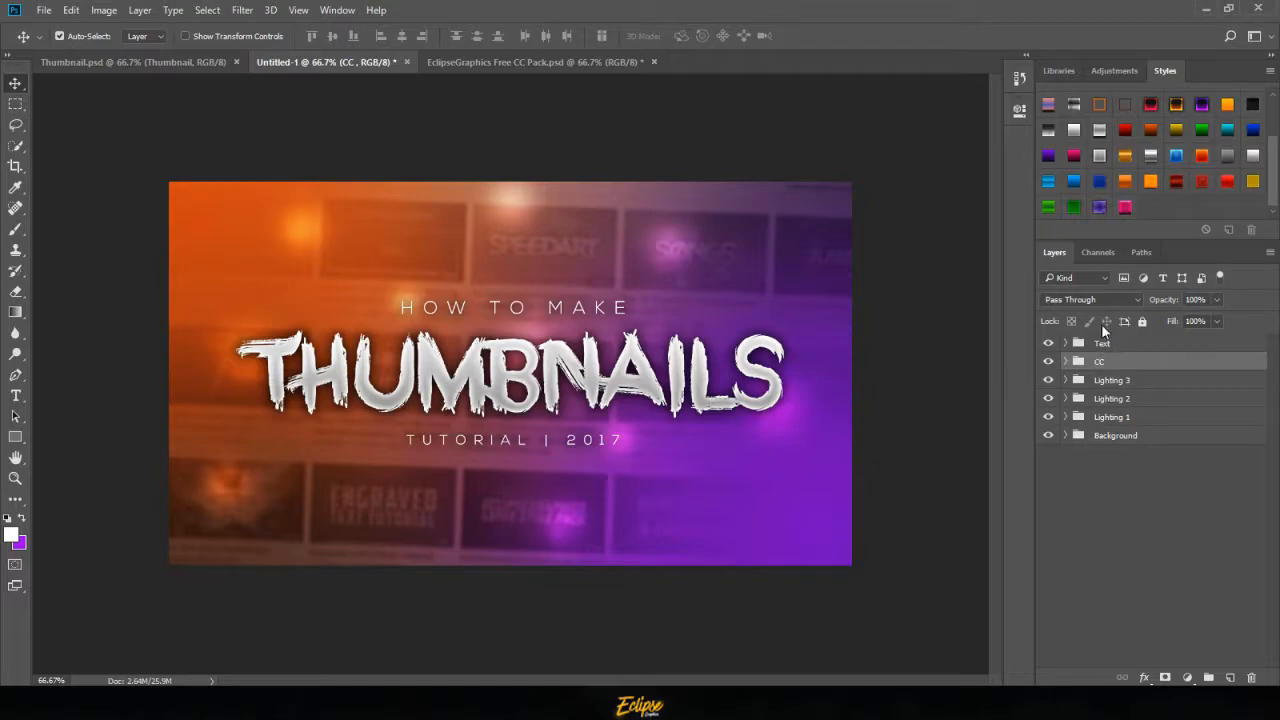
- Lower the CC group's opacity to 27% and compare the thumbnail with and without the colour correction
left_click(1048, 363)
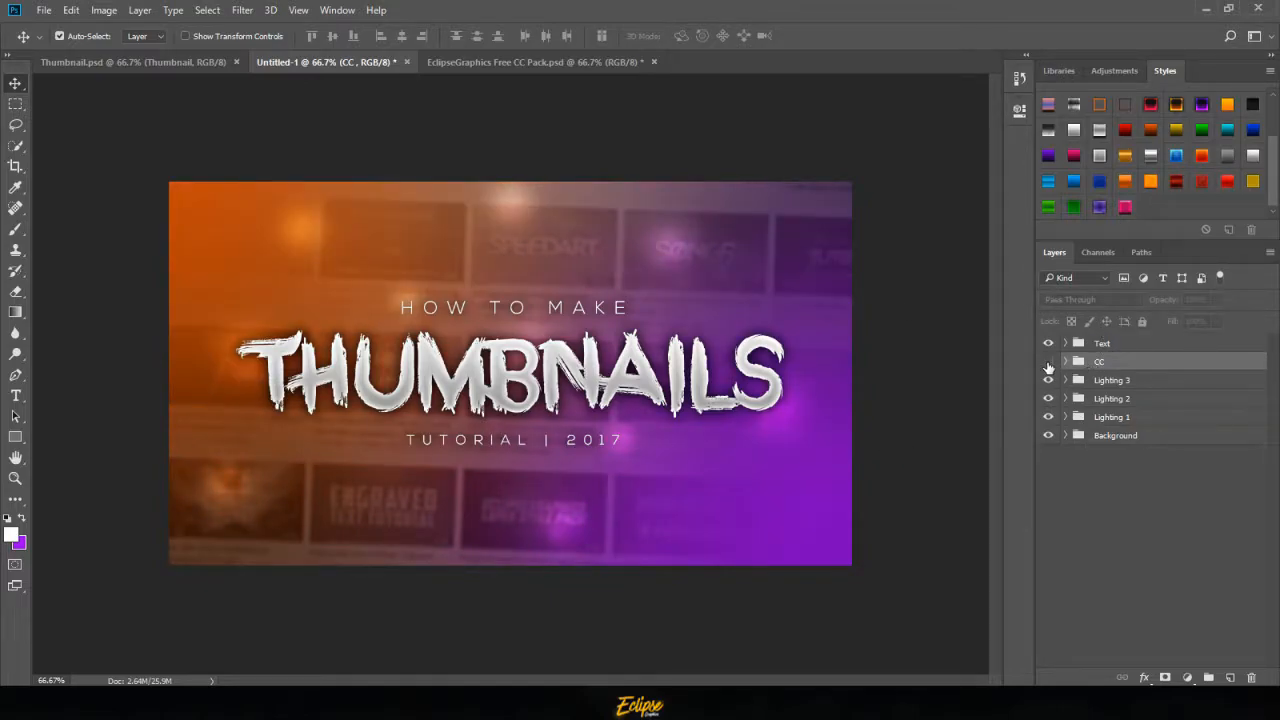
left_click(1048, 362)
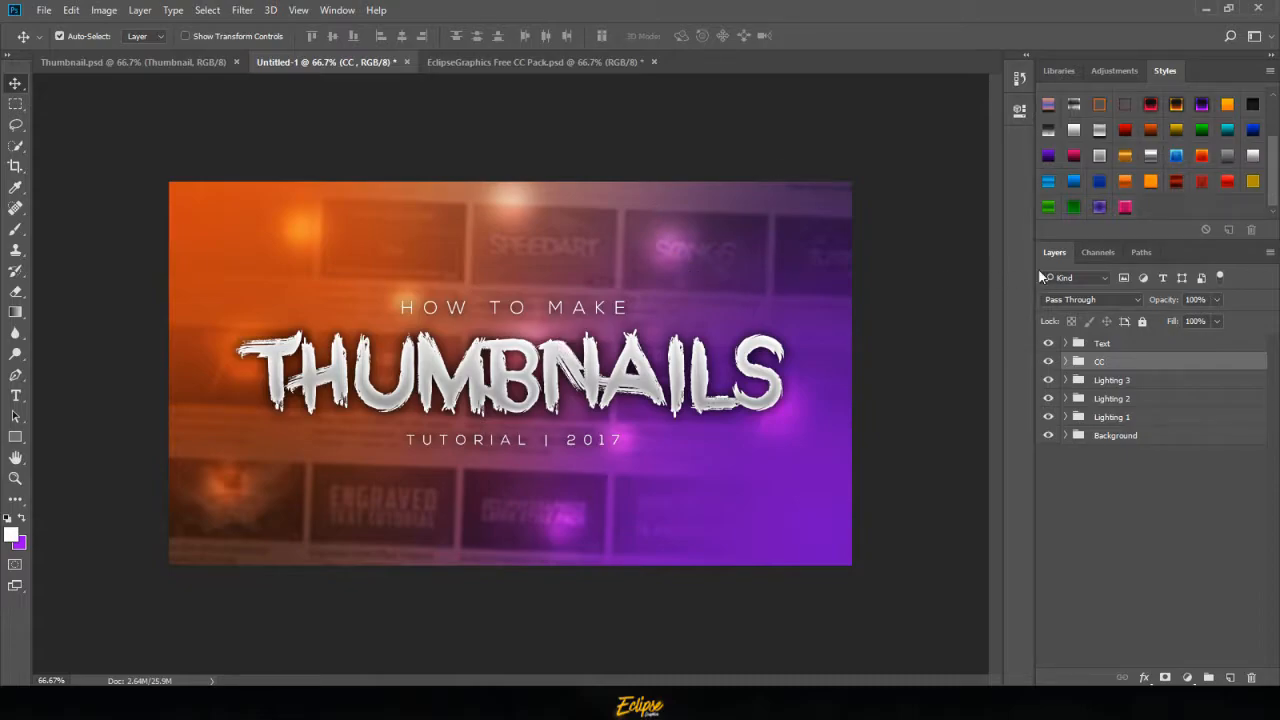
left_click_drag(1219, 299, 1132, 325)
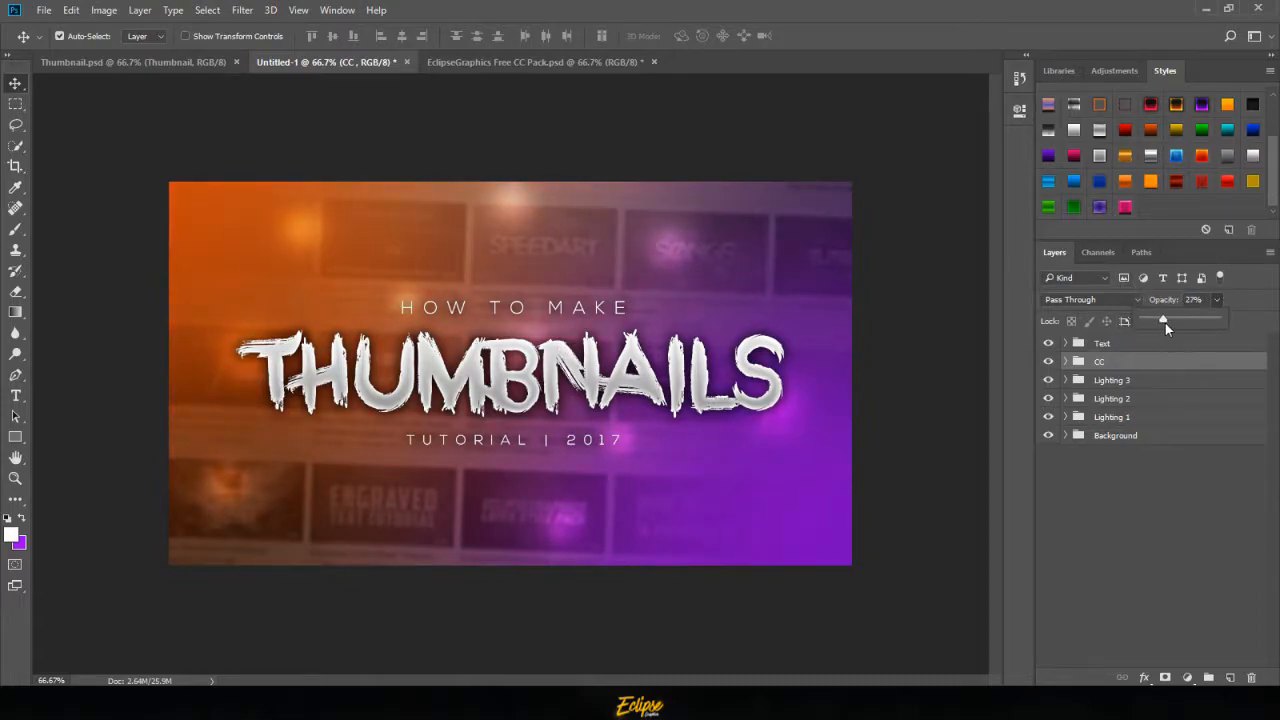
left_click(1123, 380)
left_click(1047, 364)
left_click(1047, 364)
left_click(1108, 350)
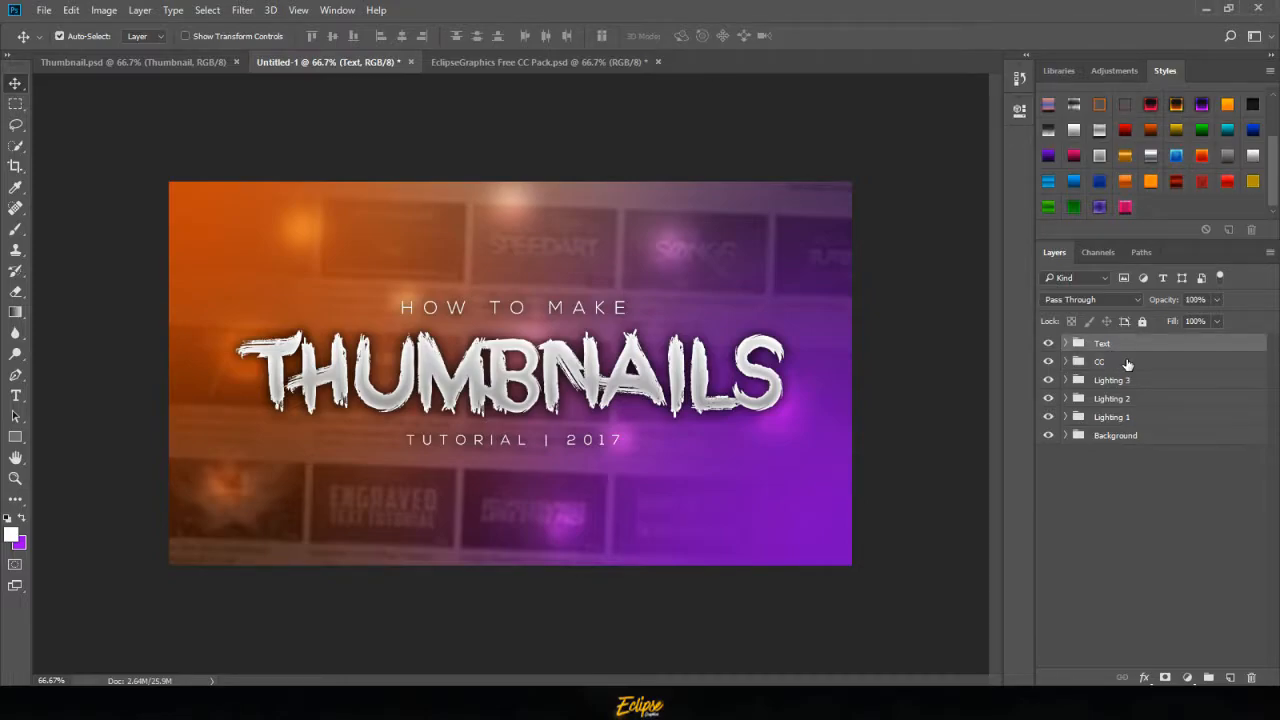
left_click(1102, 366)
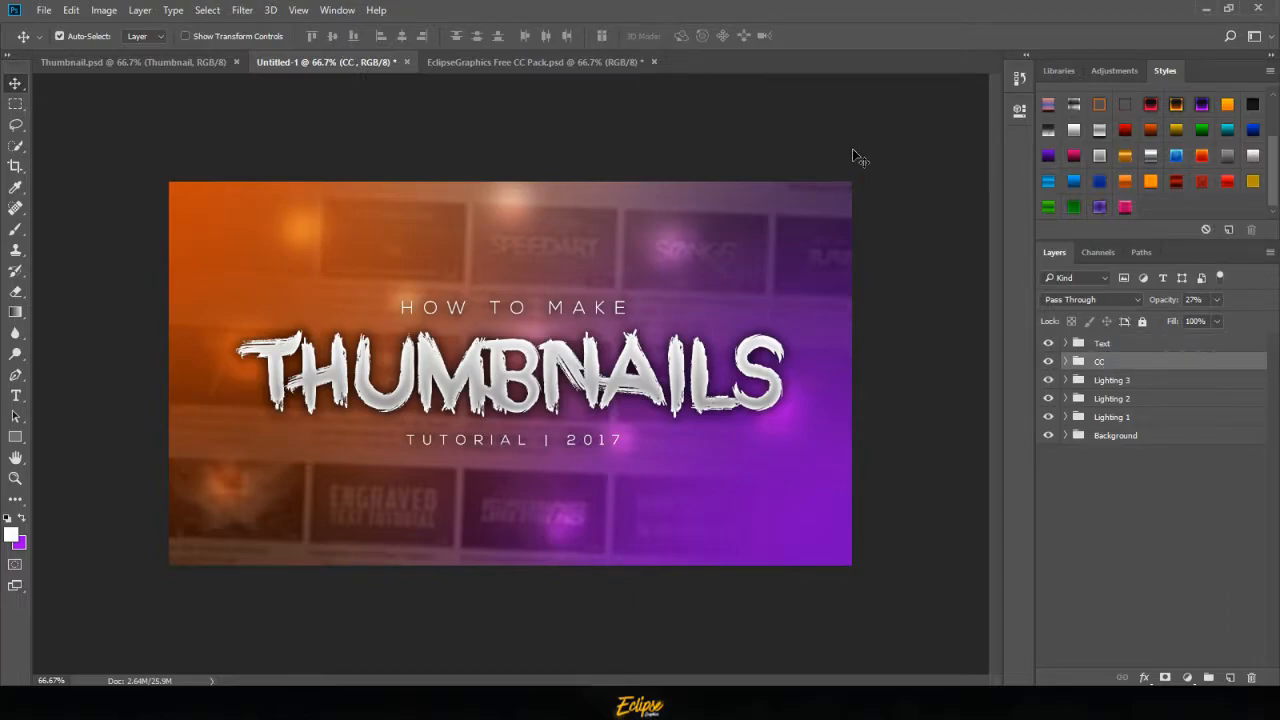
- Combine all groups from Text down to Background in one group named Thumbnail
left_click(1106, 346)
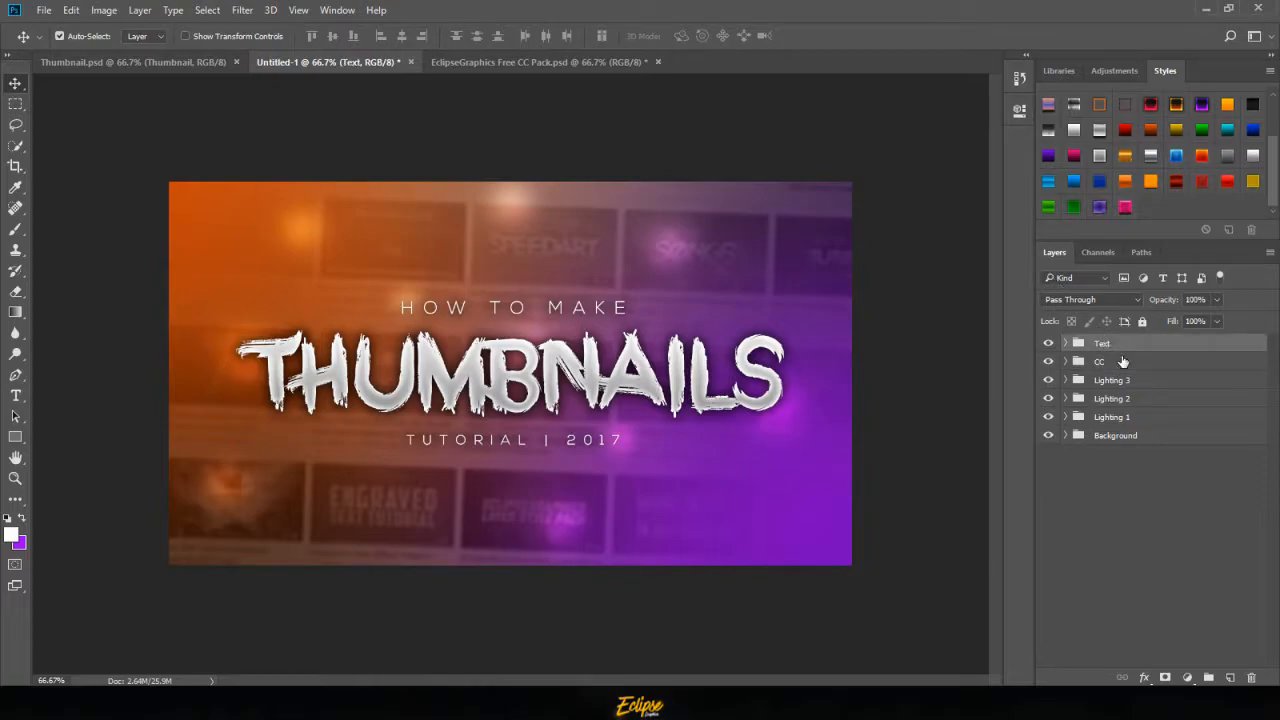
left_click(1145, 436, "shift")
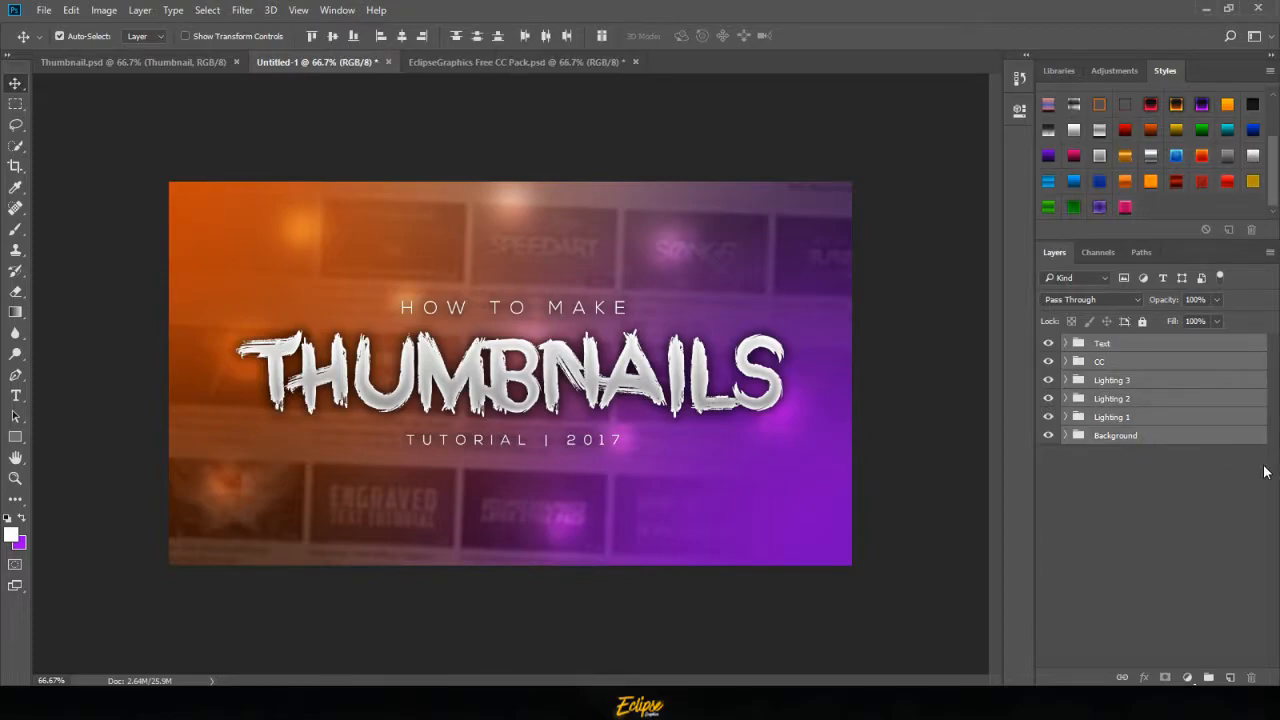
key("ctrl+g")
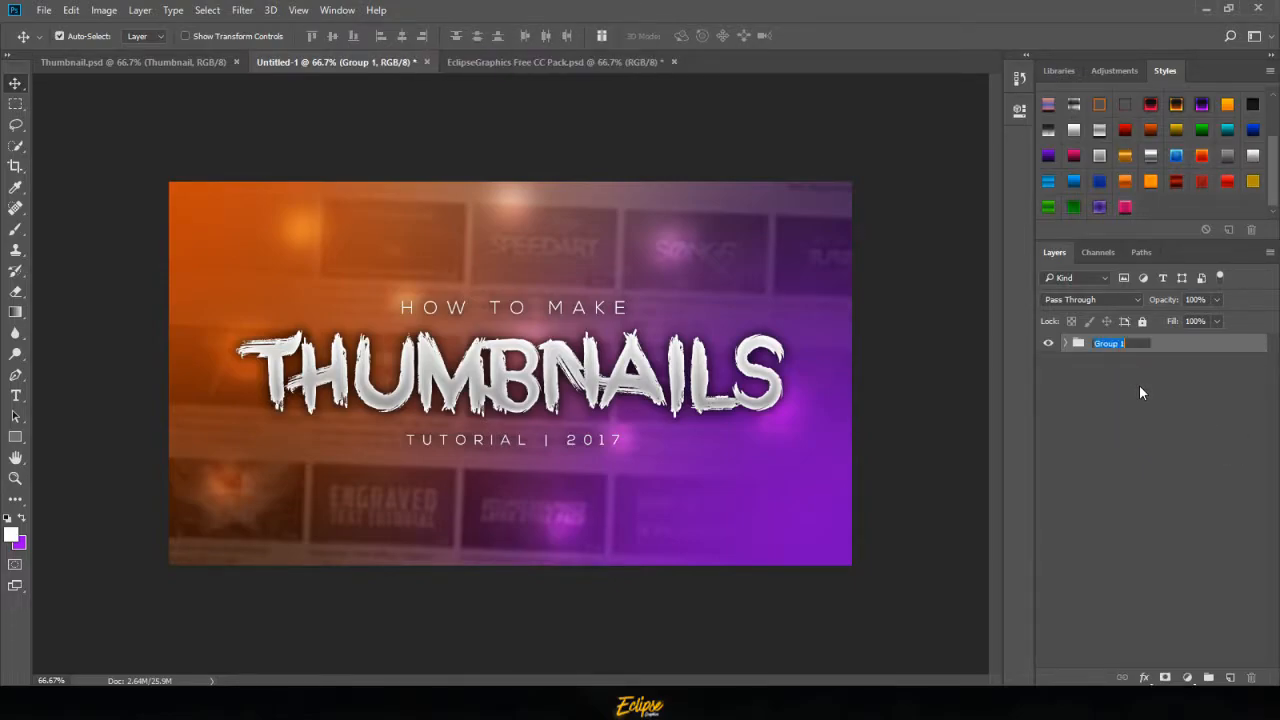
type("Thumbnail")
key("Return")
- Merge a copy of the Thumbnail group into a single layer and duplicate that merged layer
key("ctrl+j")
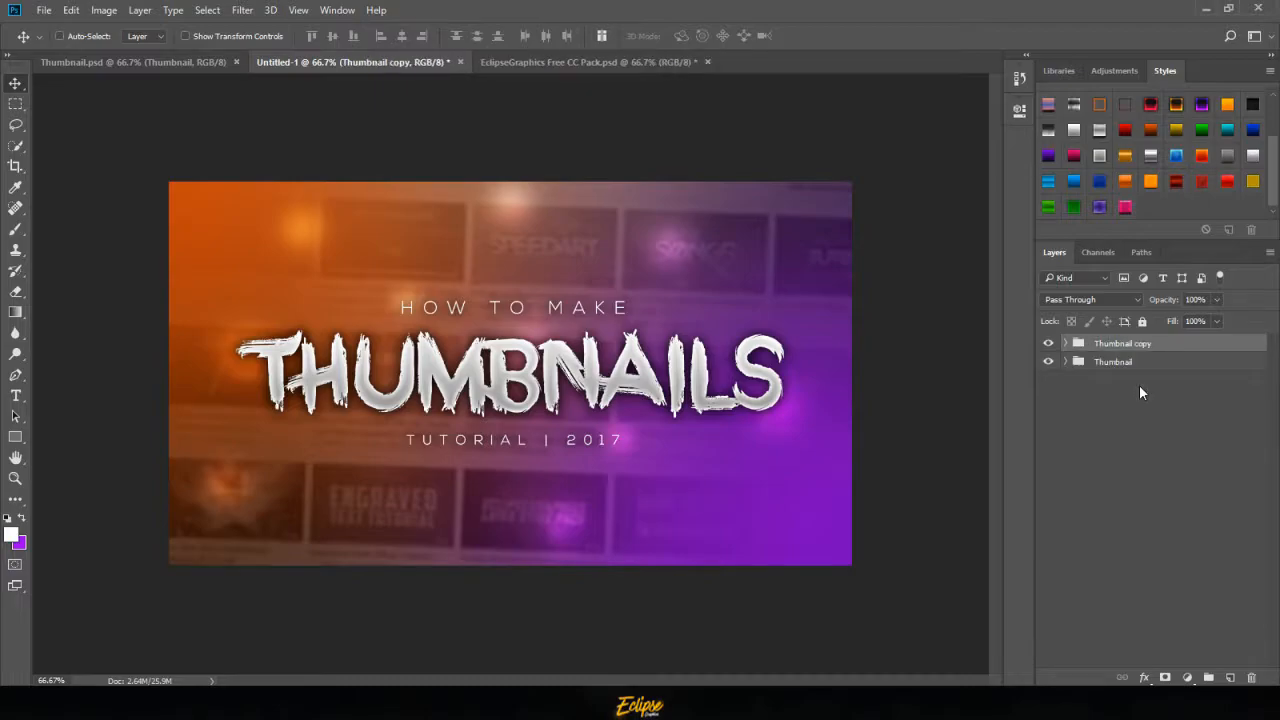
key("ctrl+e")
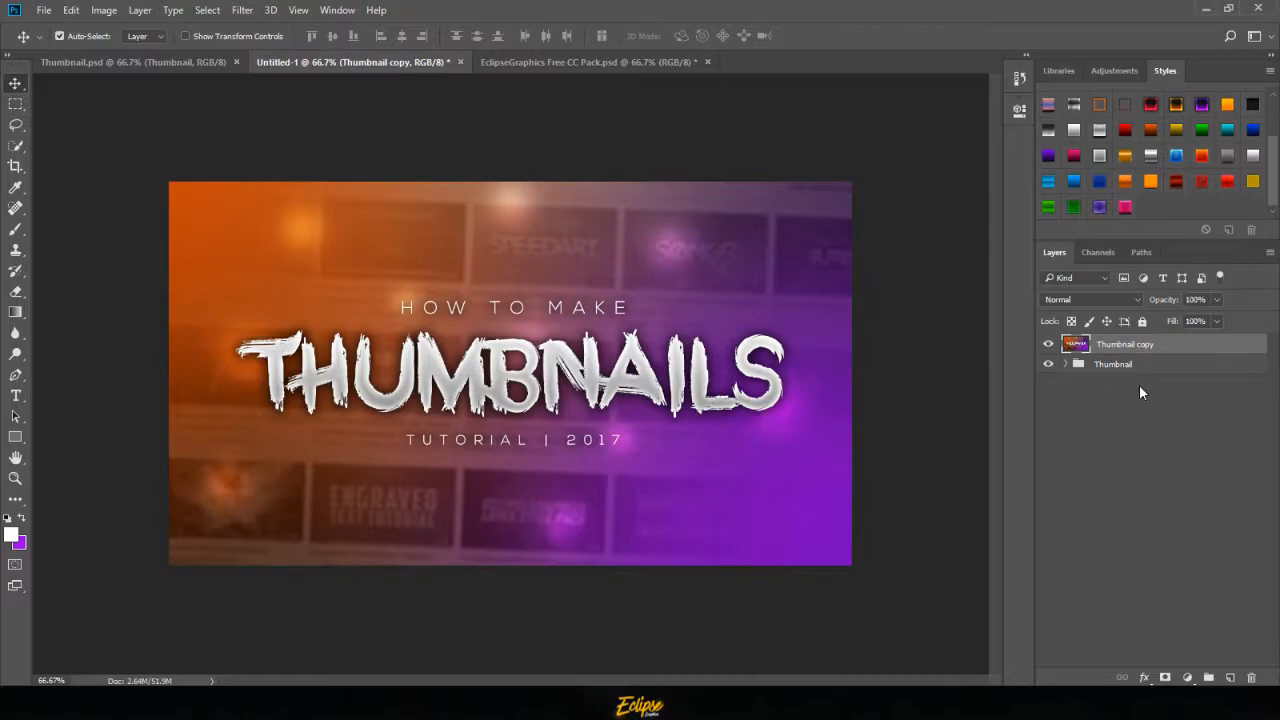
key("ctrl+j")
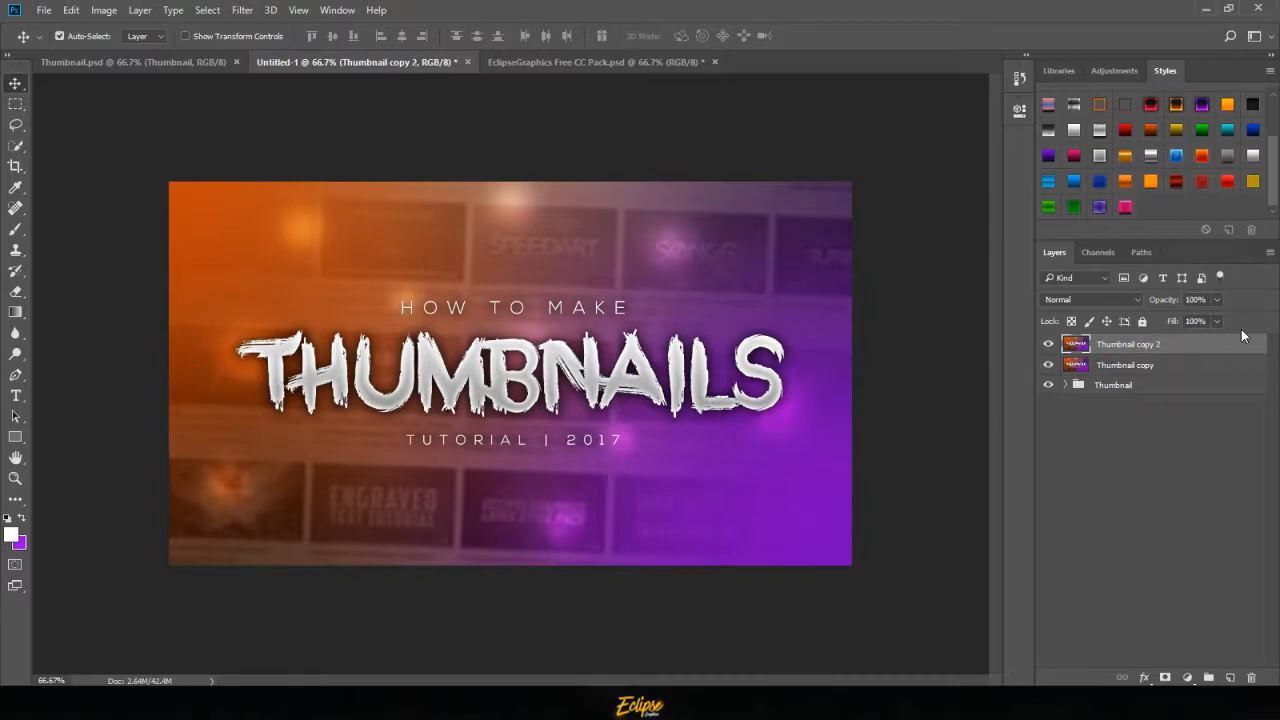
- Apply a High Pass filter with a 3-pixel radius to the top merged thumbnail copy
left_click(248, 10)
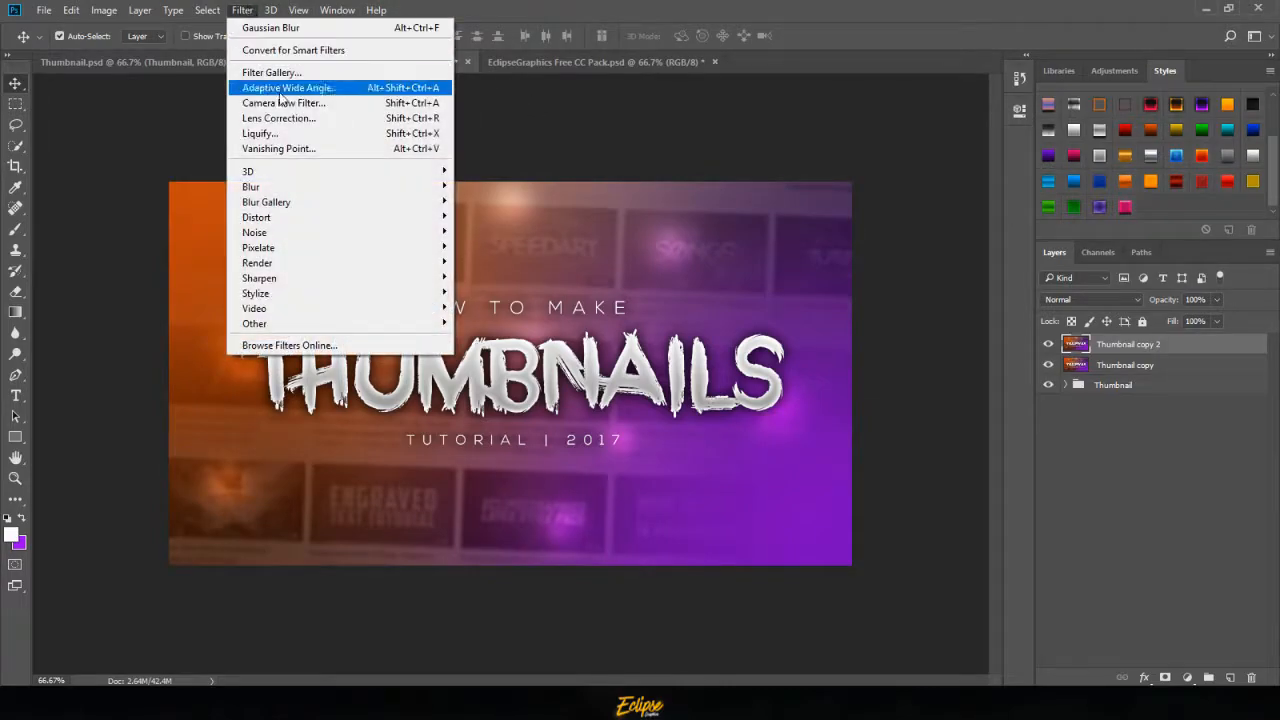
mouse_move(374, 320)
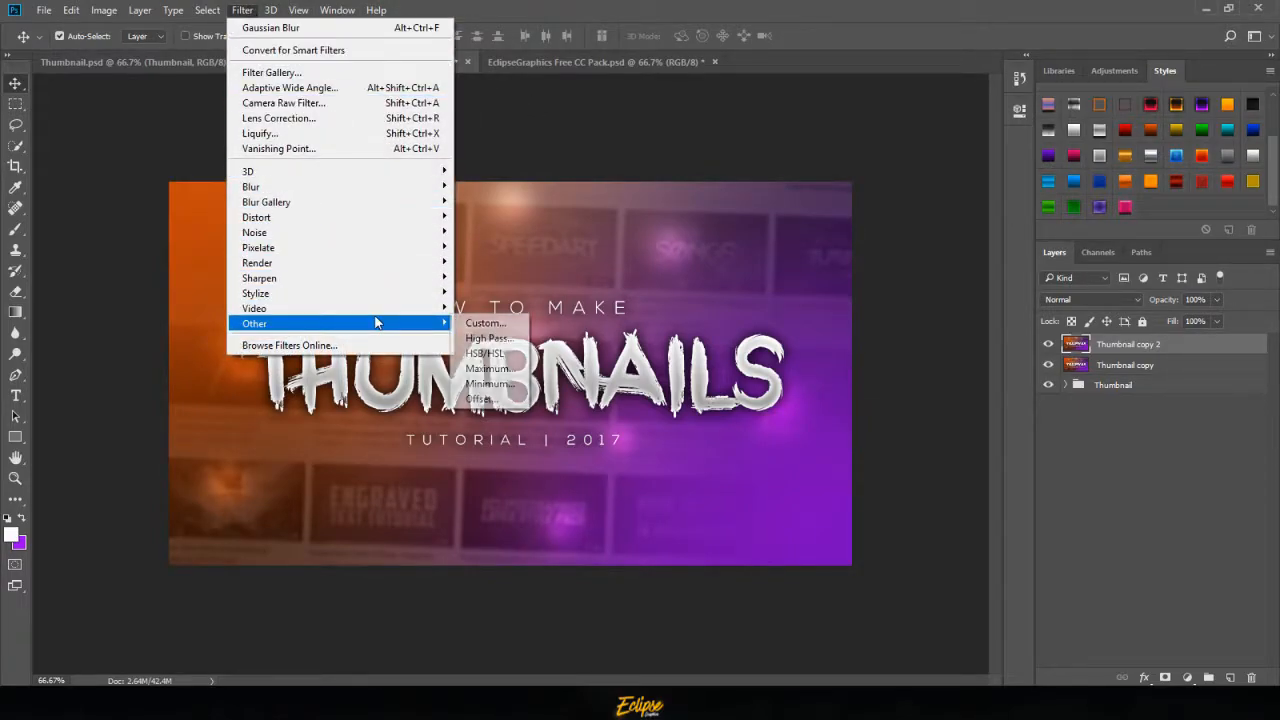
left_click(503, 344)
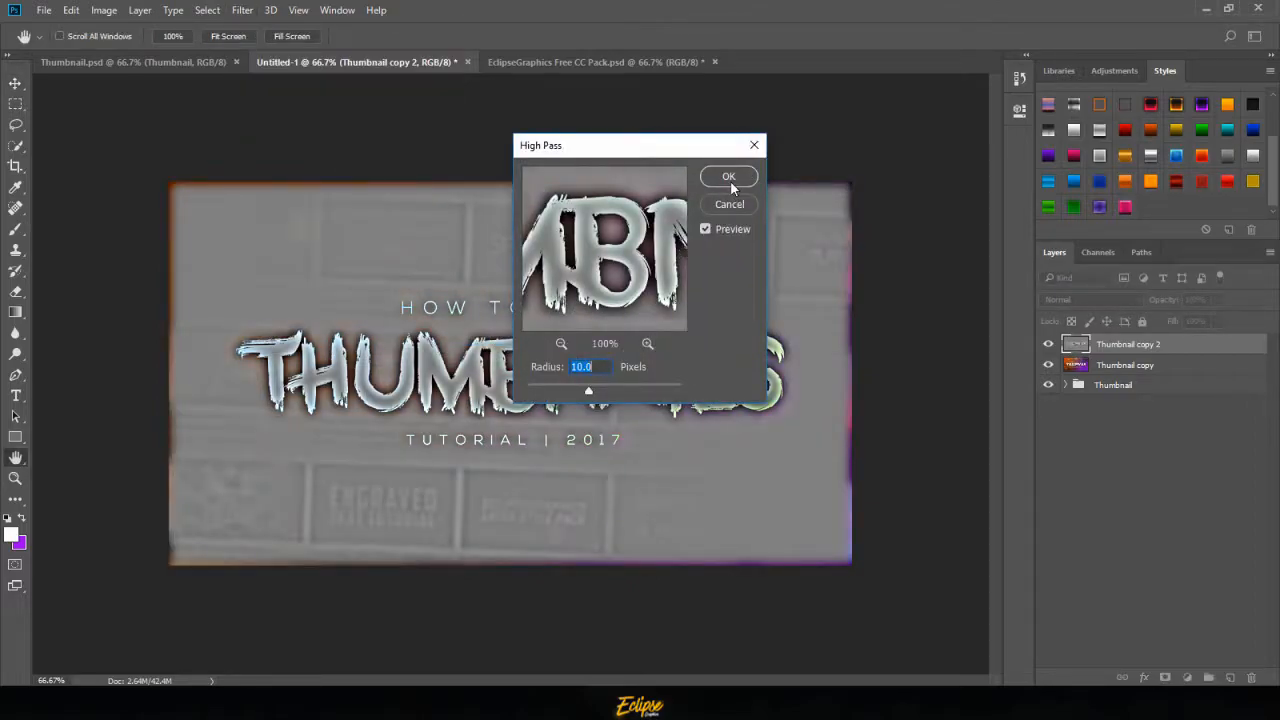
type("3")
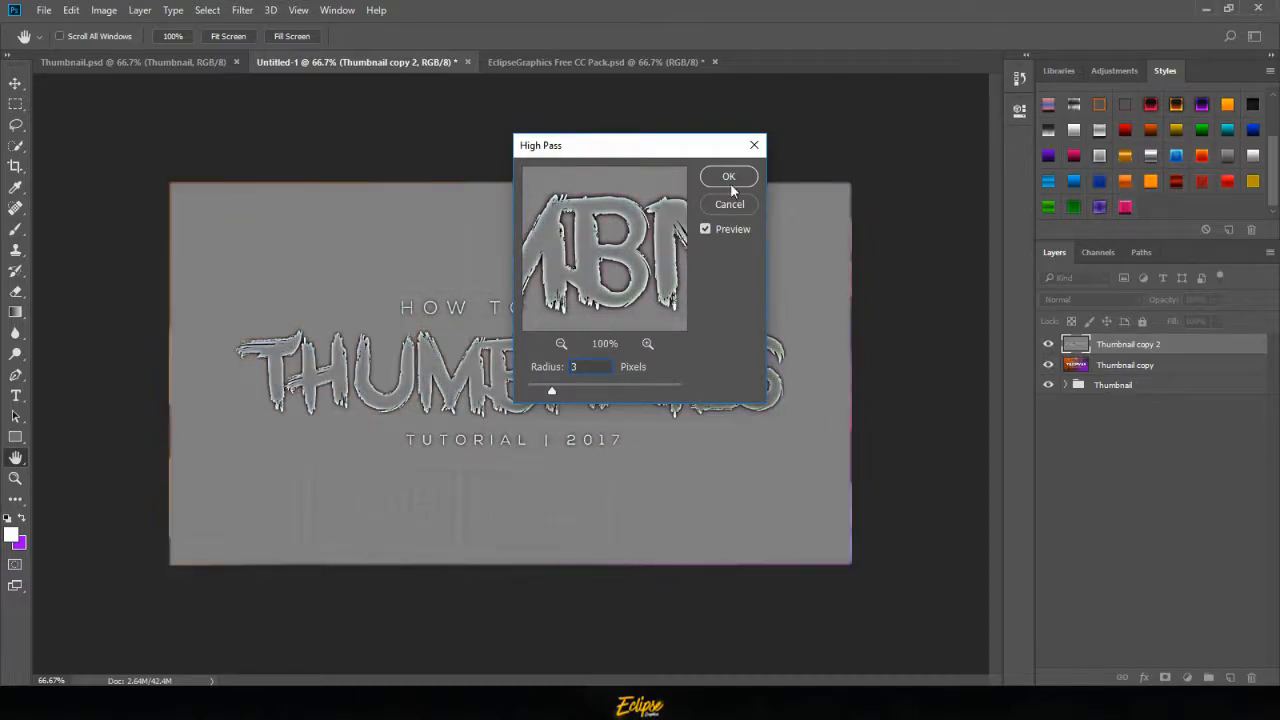
key("BackSpace")
type("2")
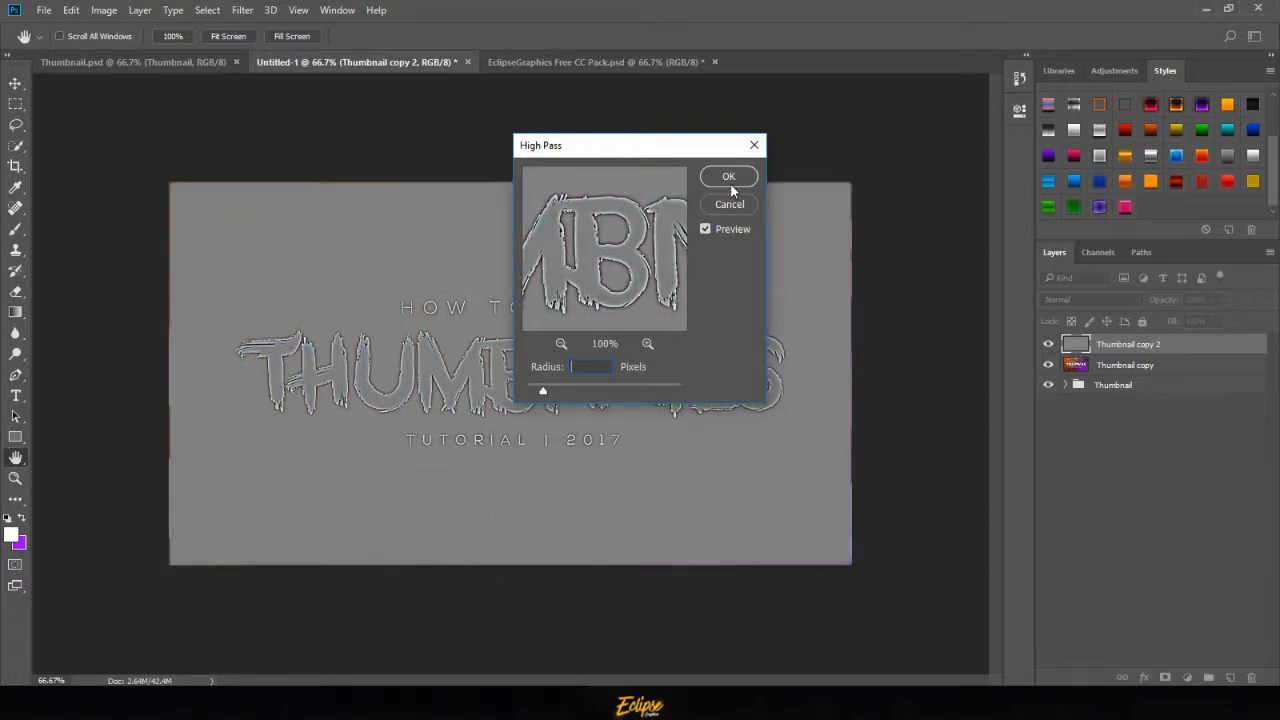
key("BackSpace")
type("3")
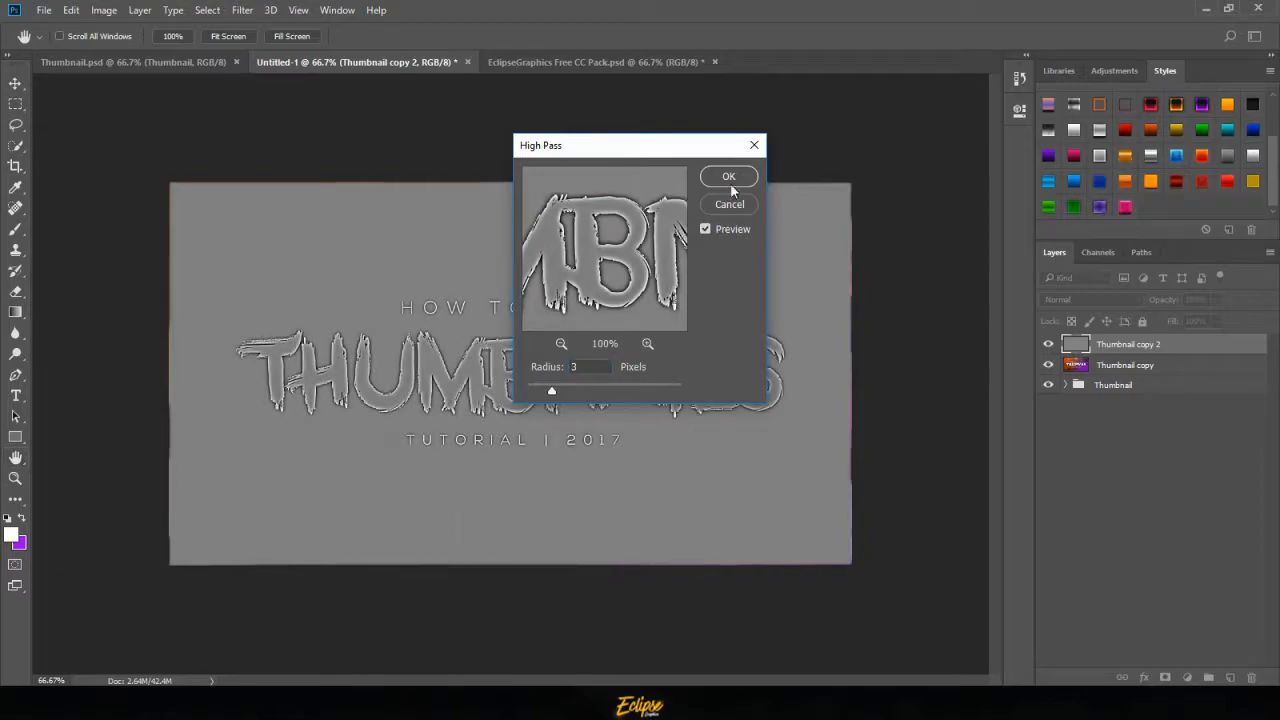
left_click(730, 183)
- Blend the High Pass layer in Overlay mode at 35% opacity and compare the thumbnail with and without it
left_click(1117, 301)
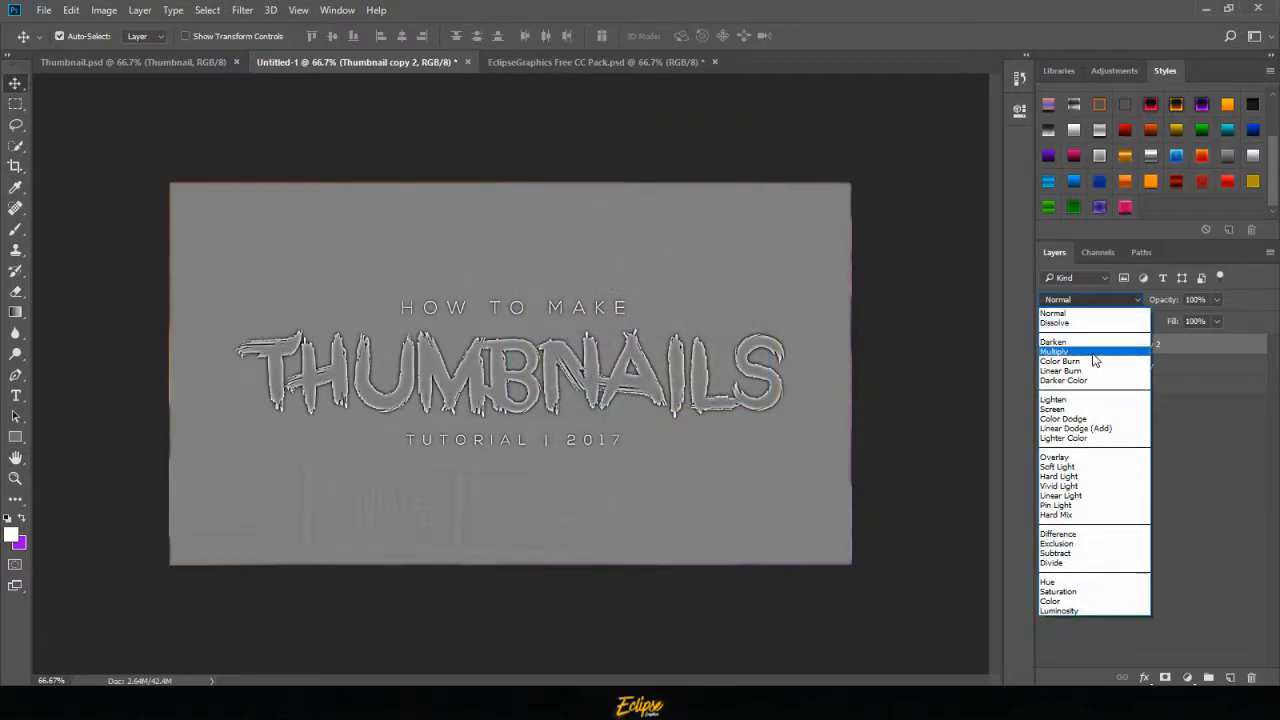
left_click(1065, 453)
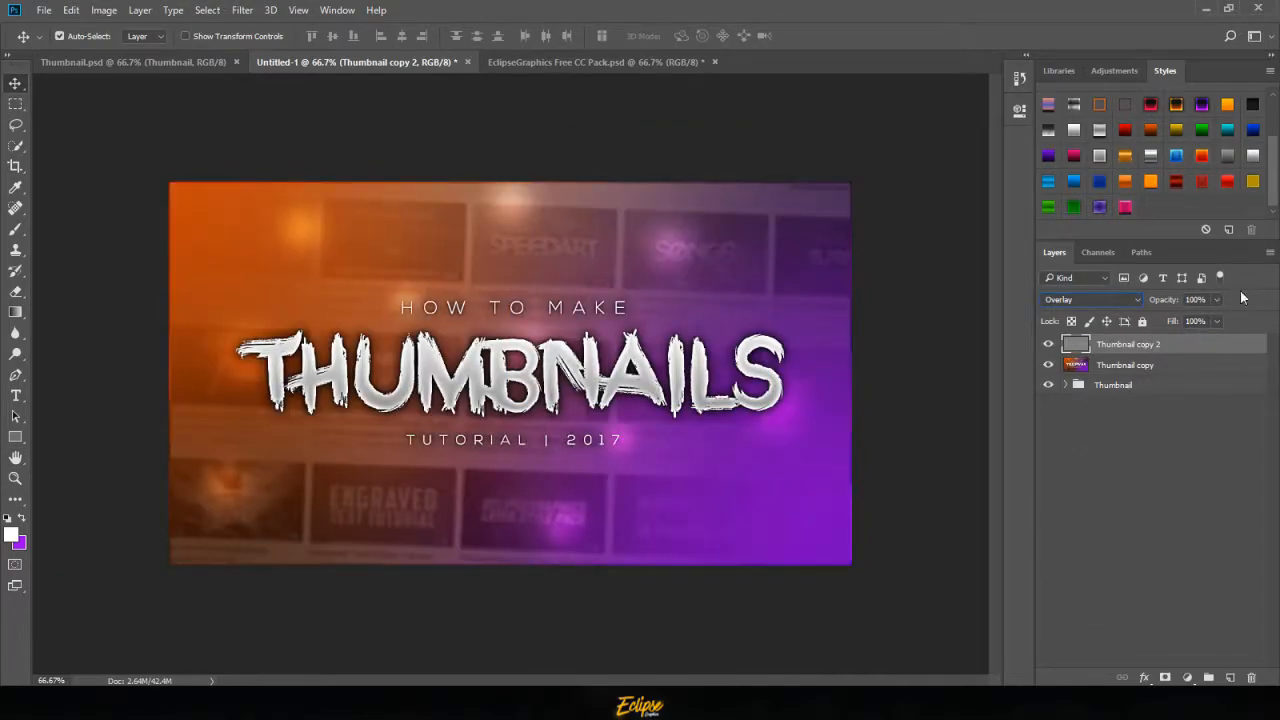
left_click(1215, 300)
left_click(1166, 342)
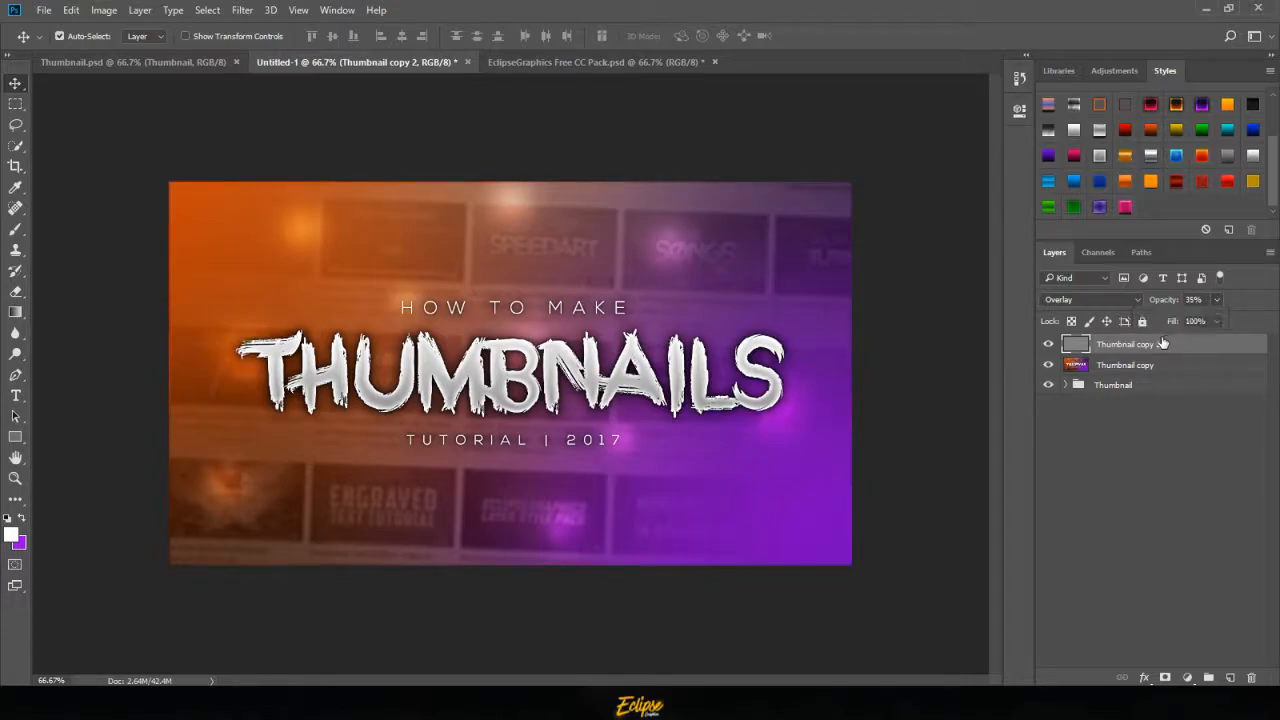
left_click(1048, 342)
left_click(1048, 346)
left_click(1048, 346)
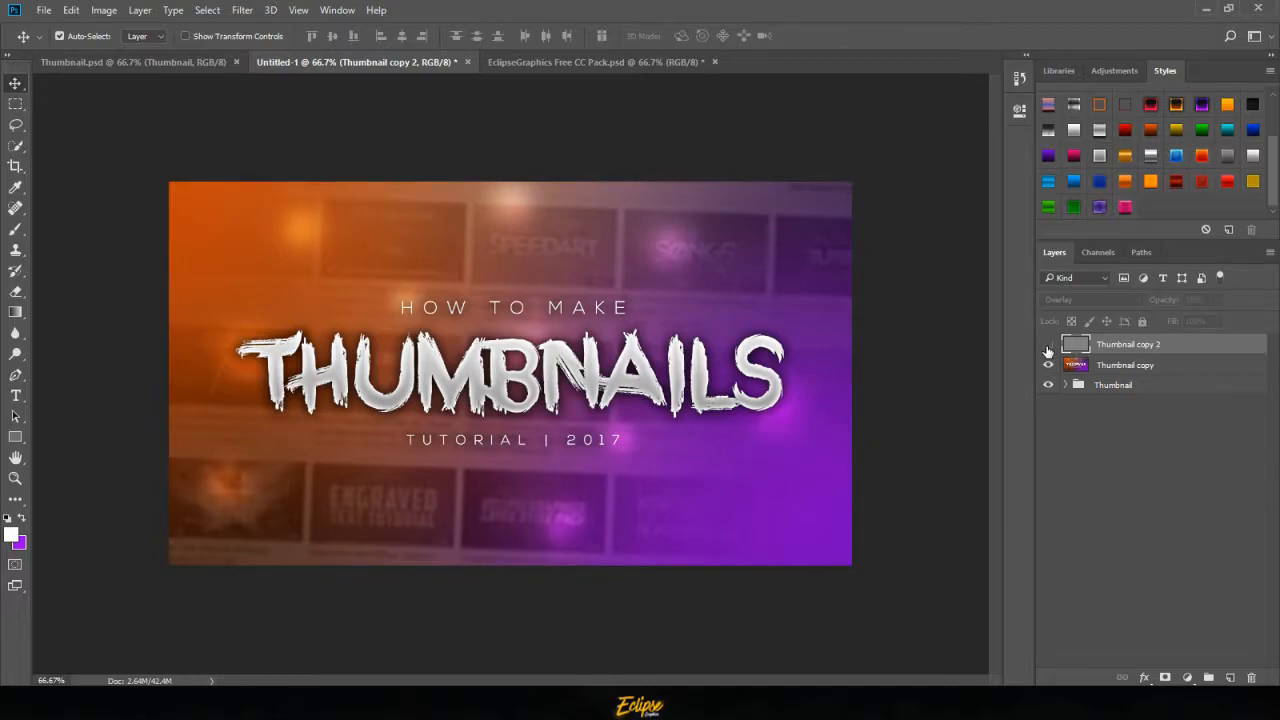
left_click(1048, 346)
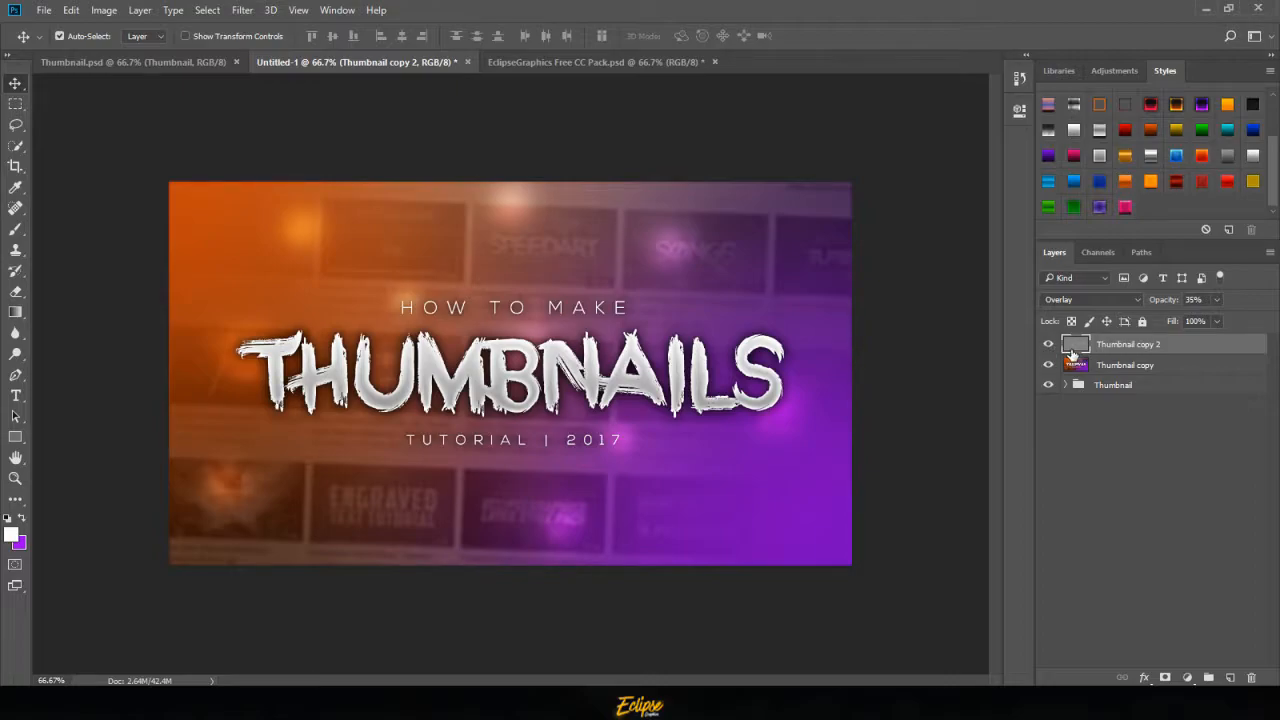
- Try to enlarge the High Pass layer around its centre to about 103%
key("ctrl+t")
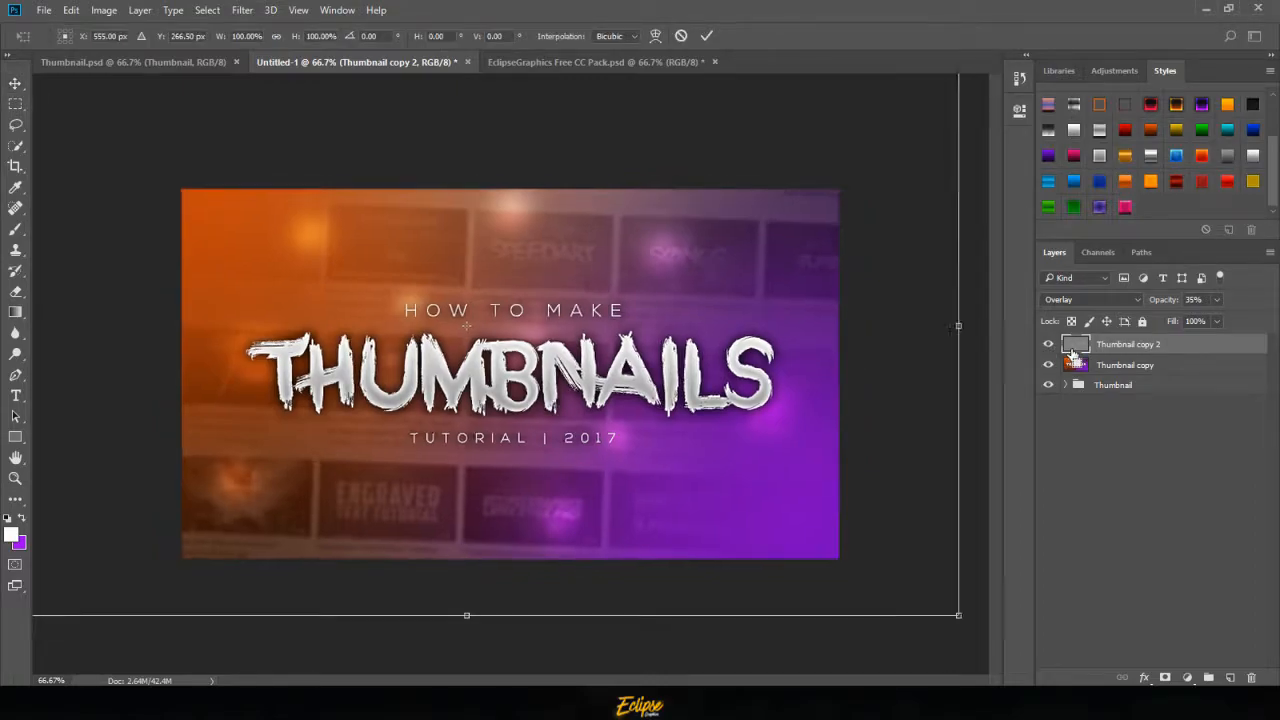
key("ctrl+minus")
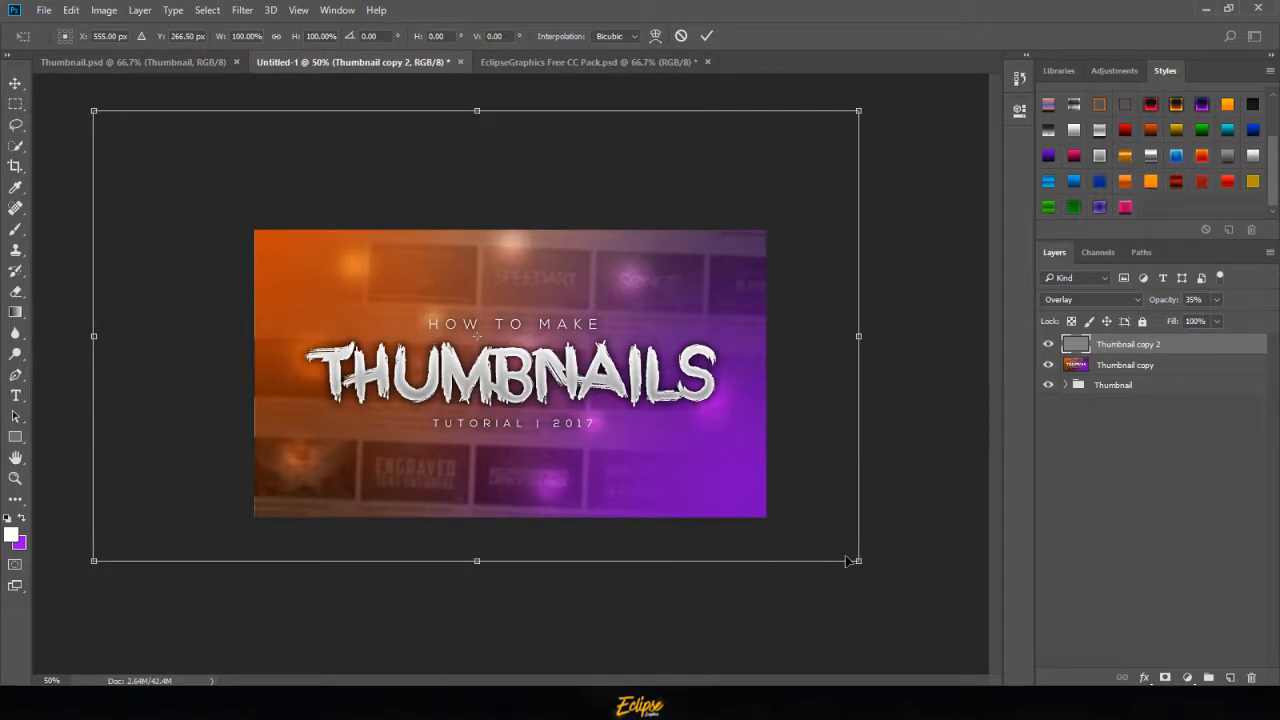
left_click_drag(855, 556, 878, 541)
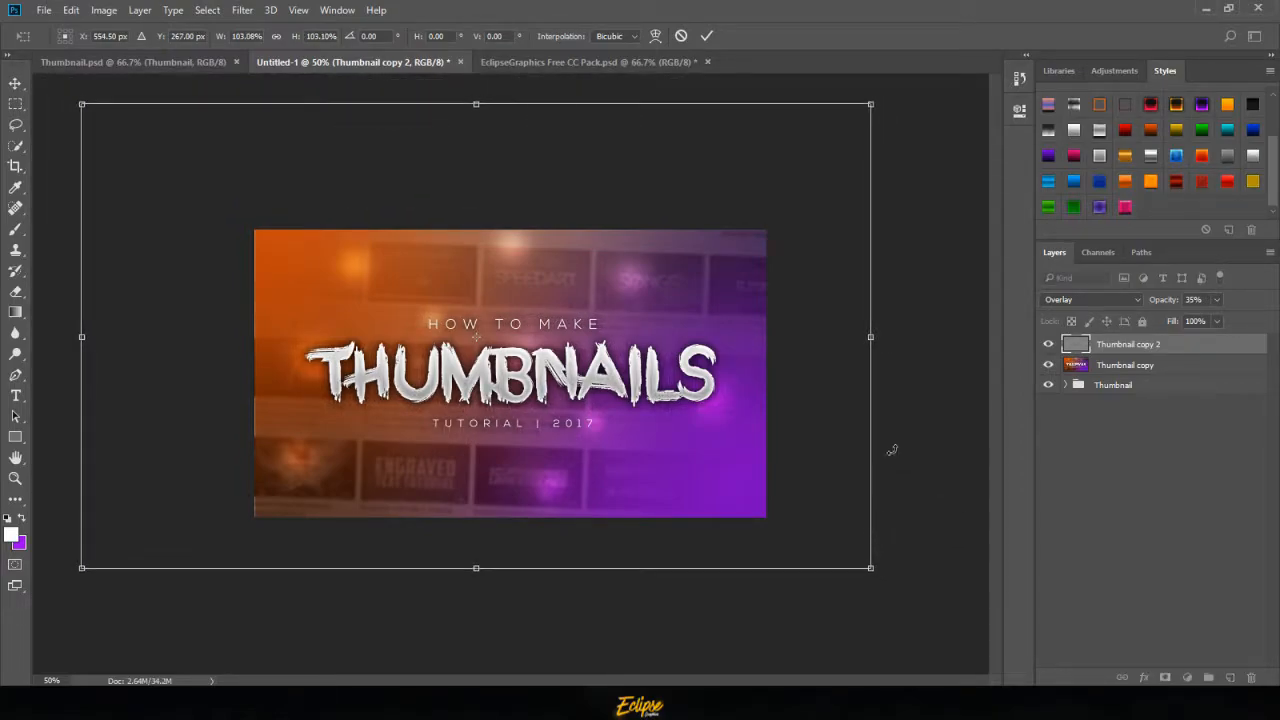
key("Return")
key("ctrl+plus")
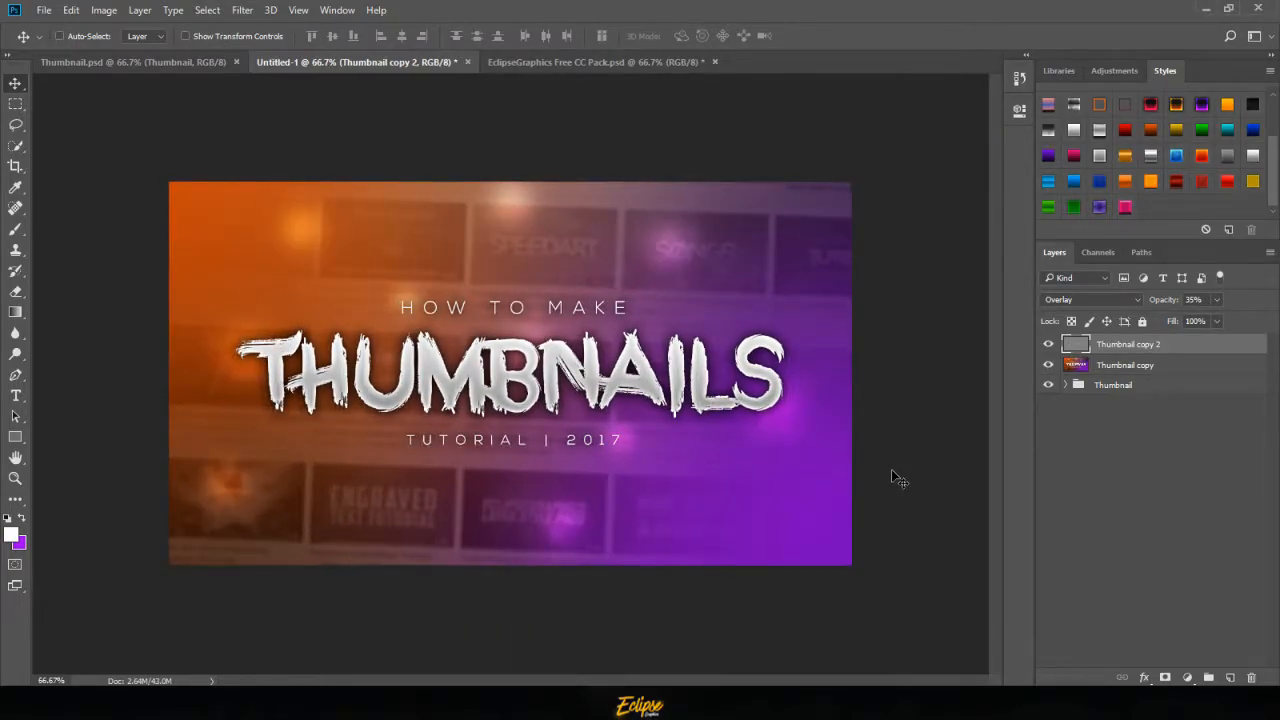
key("ctrl")
- Merge the High Pass layer with the thumbnail copy beneath it and duplicate the merged layer
left_click(1175, 366)
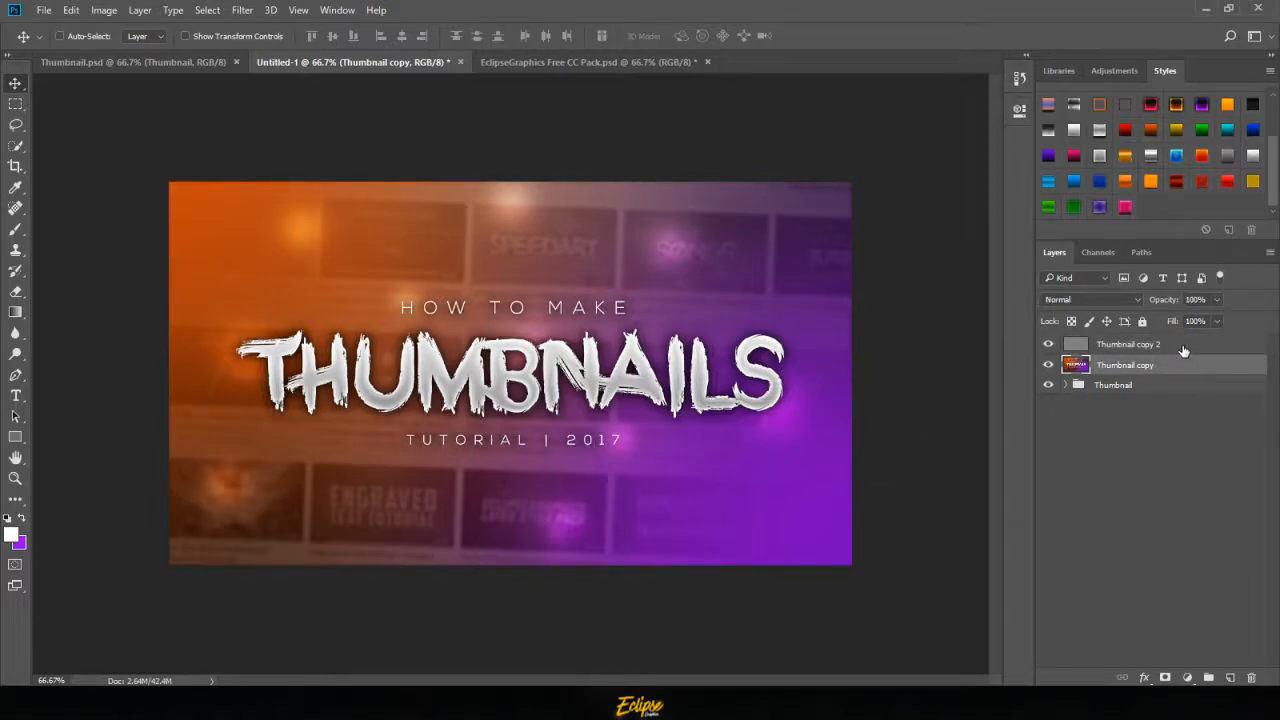
left_click(1183, 348, "ctrl")
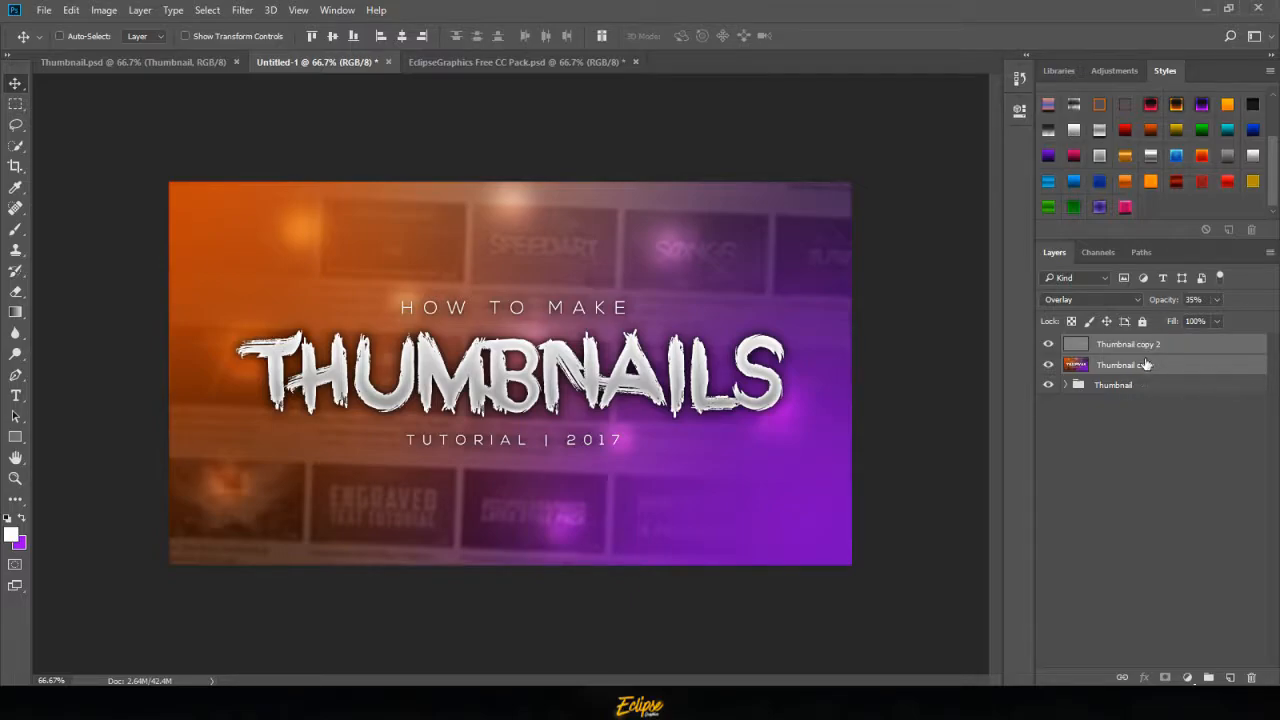
key("ctrl+e")
key("ctrl+j")
- Apply the Glowing Edges filter to the duplicate with edge width 2, edge brightness 6 and smoothness 5
left_click(242, 10)
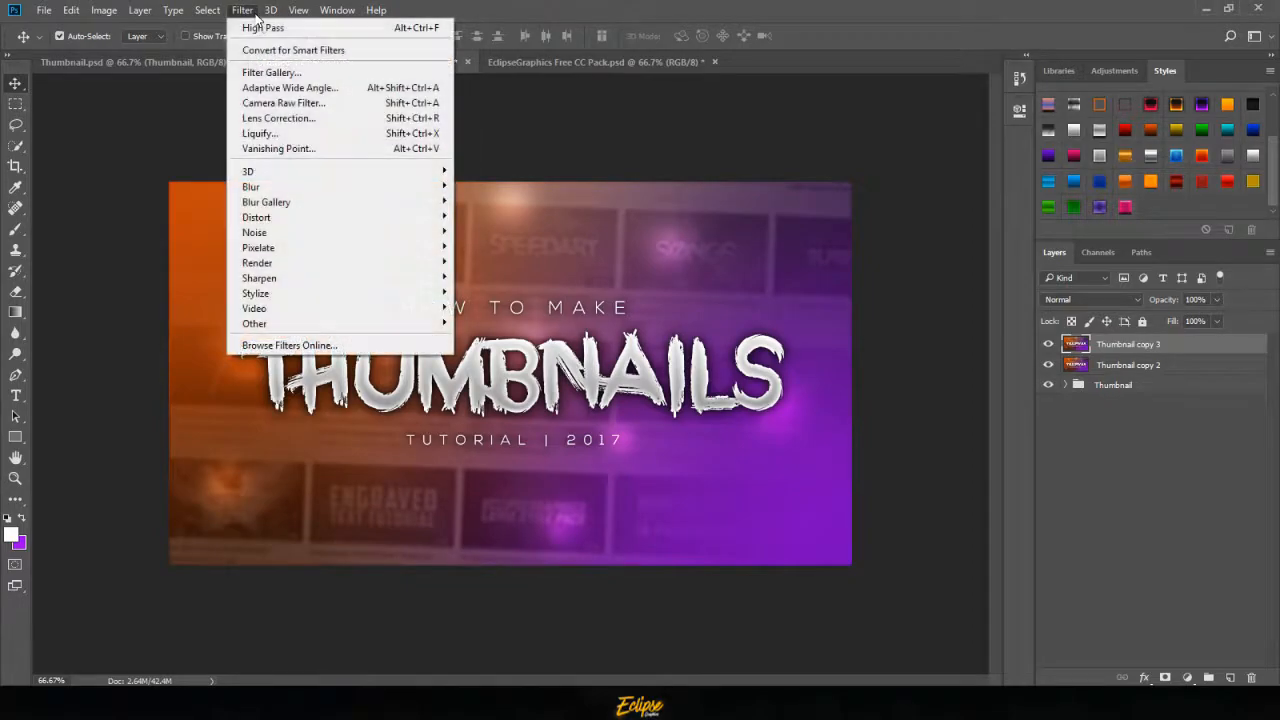
left_click(361, 78)
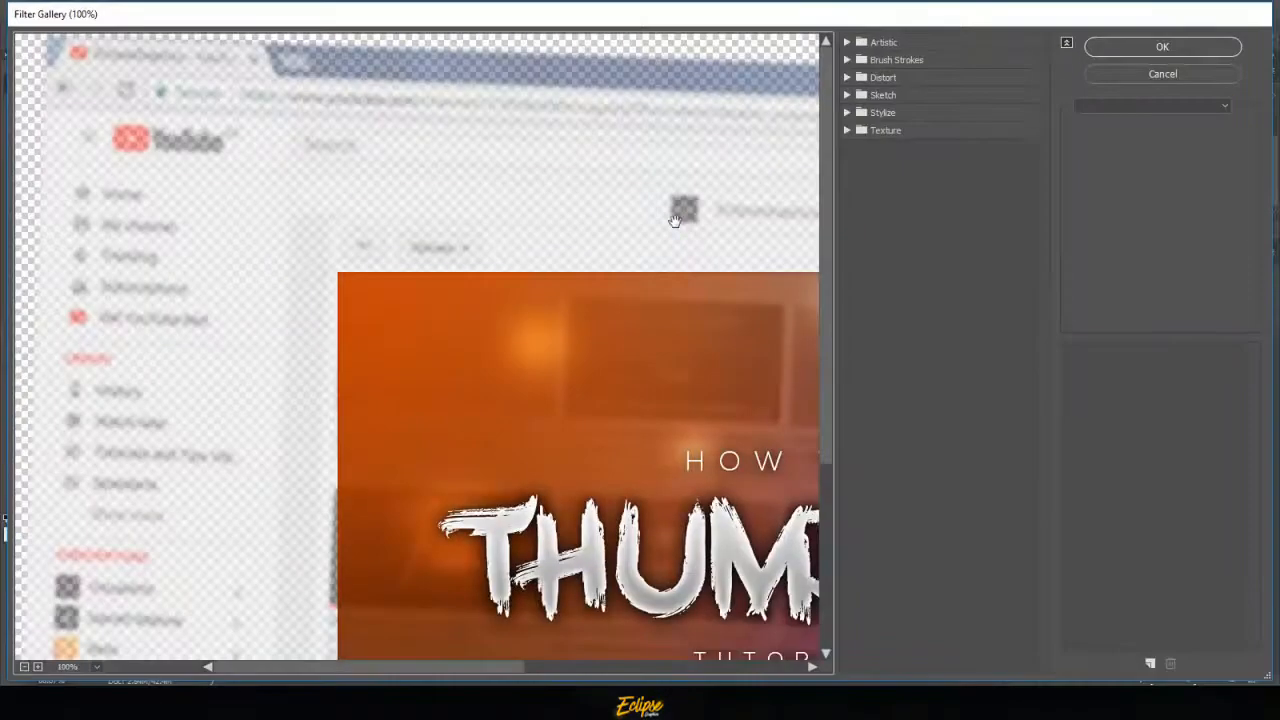
left_click(847, 114)
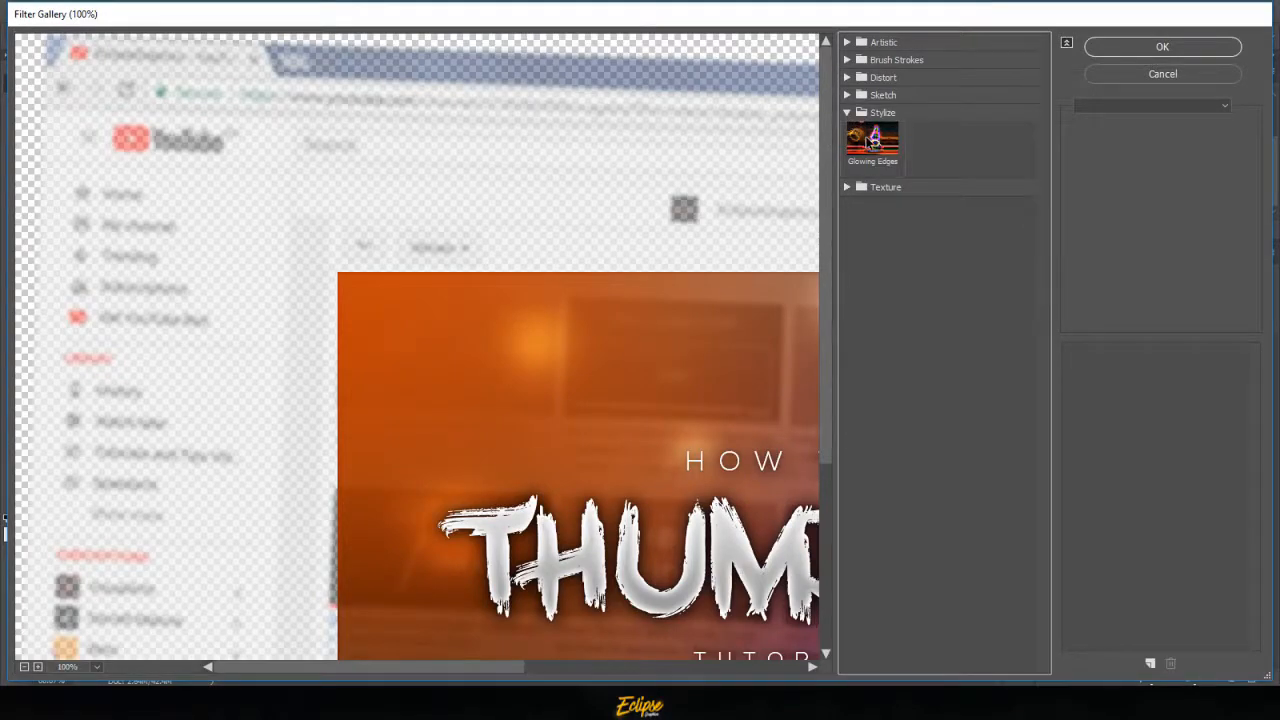
left_click(868, 140)
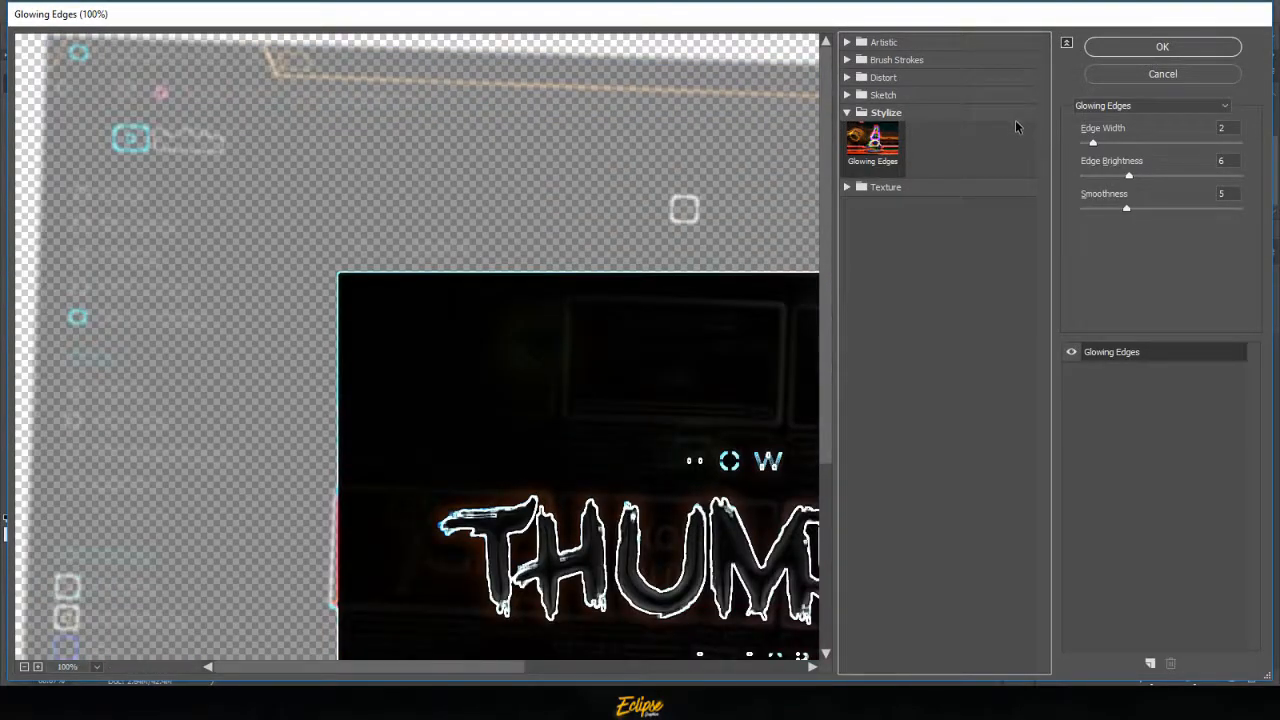
left_click(1163, 48)
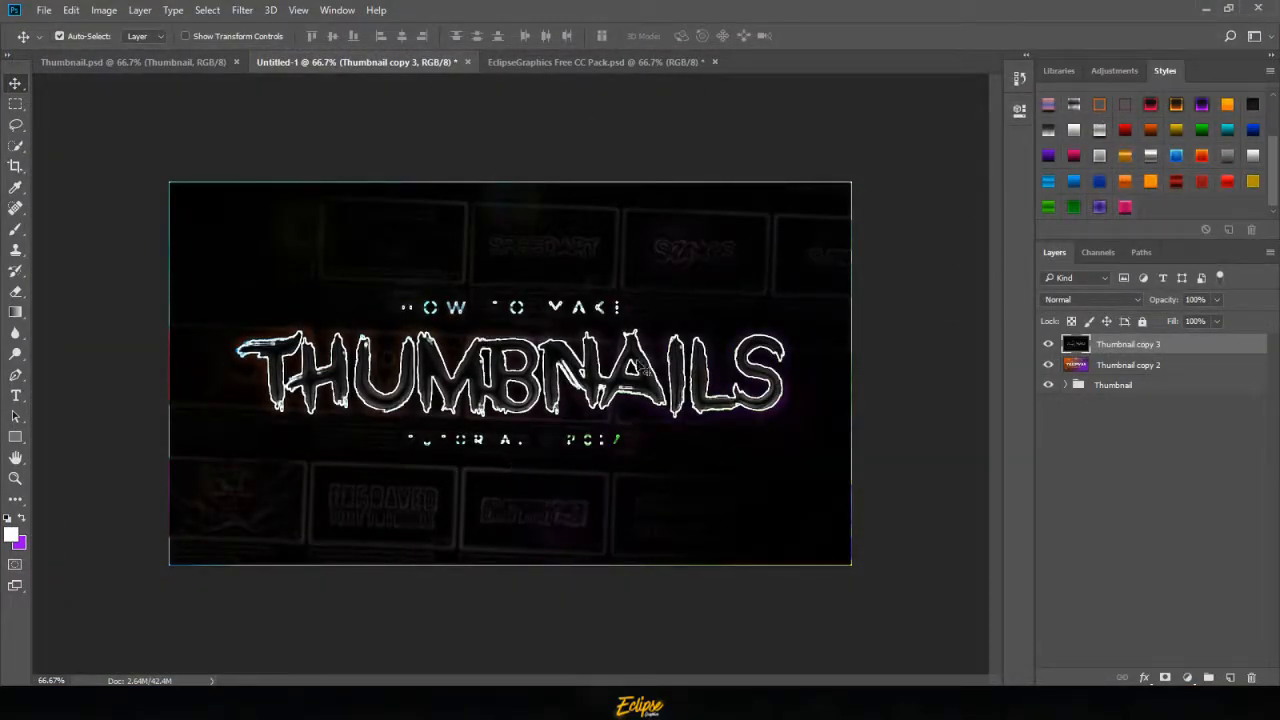
- Blend the Glowing Edges layer in Screen mode at 15% opacity and merge it with the thumbnail copy beneath
left_click(1080, 300)
left_click(1063, 410)
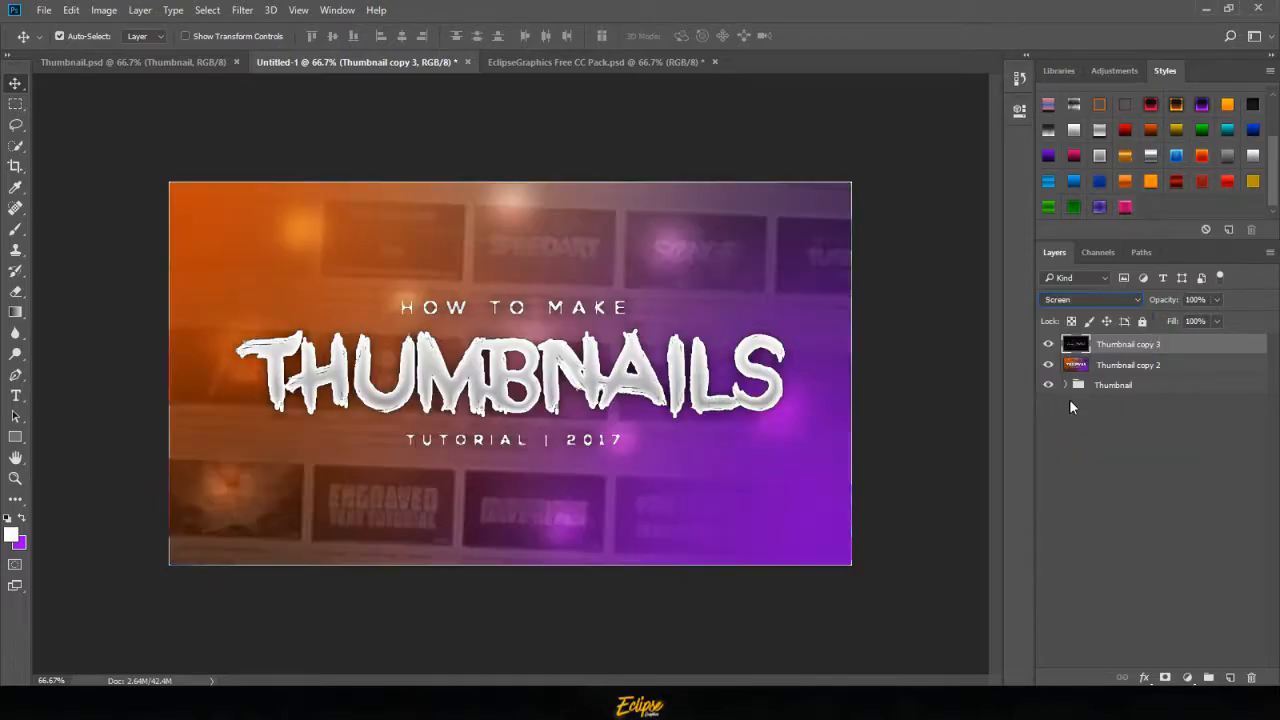
left_click(1218, 299)
left_click_drag(1193, 319, 1156, 322)
left_click(1160, 374)
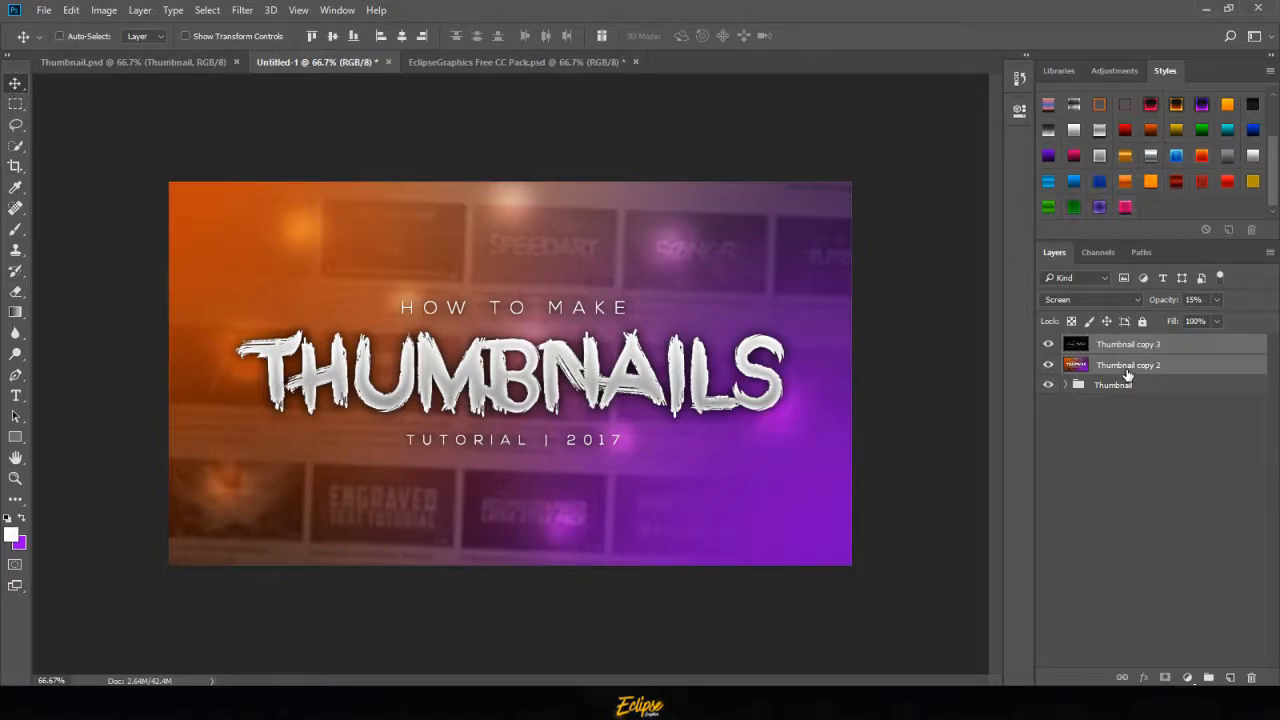
key("ctrl+e")
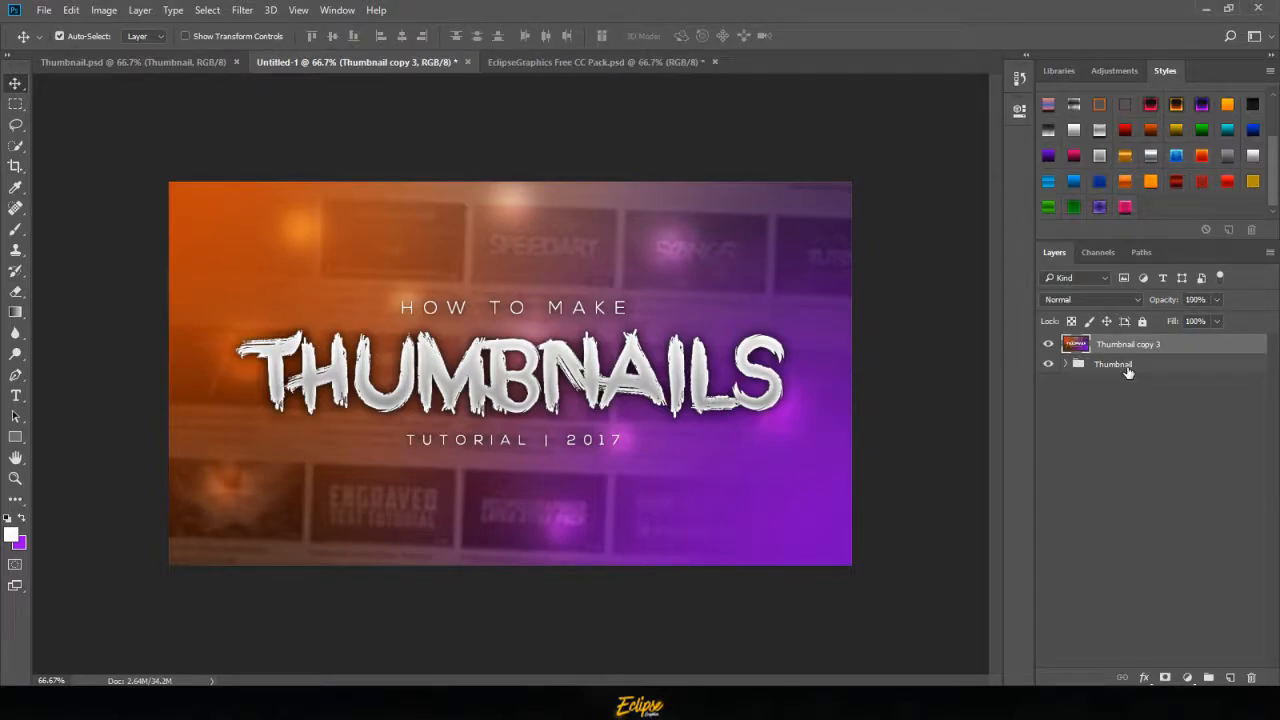
- Compare the thumbnail with and without the merged sharpening and glowing-edges layer
left_click(1048, 344)
left_click(1049, 345)
left_click(1049, 345)
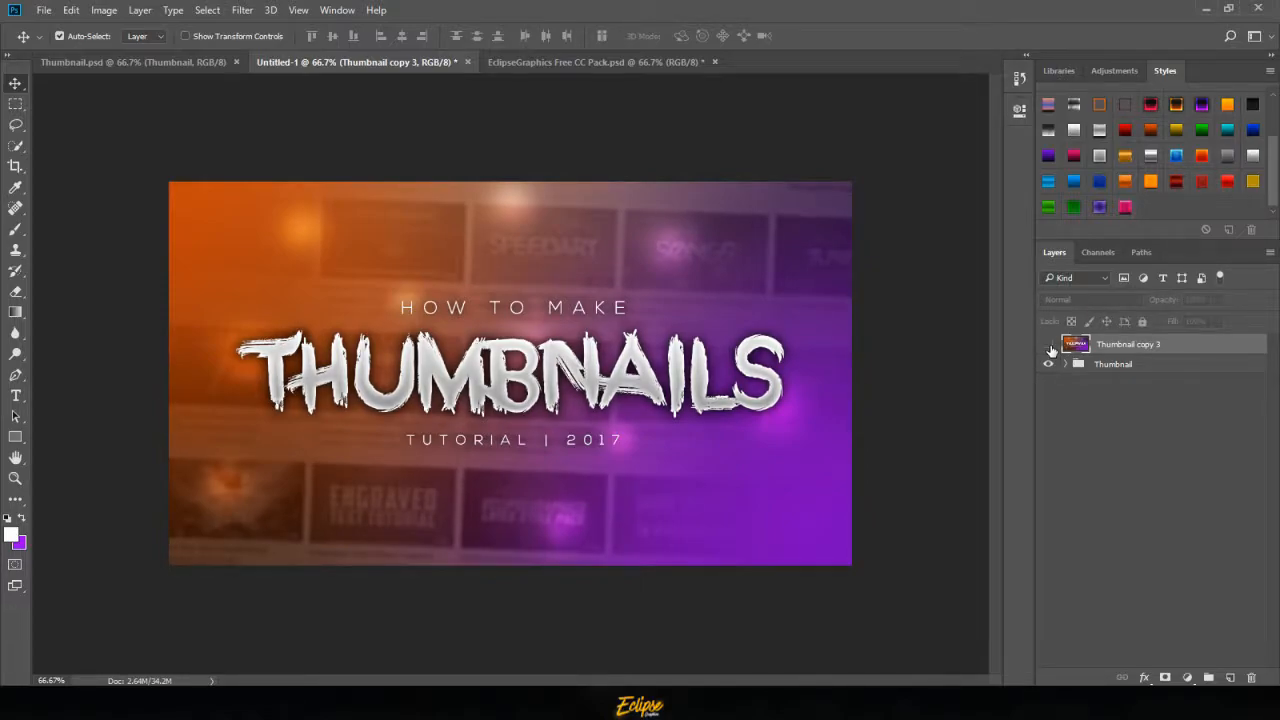
left_click(1049, 345)
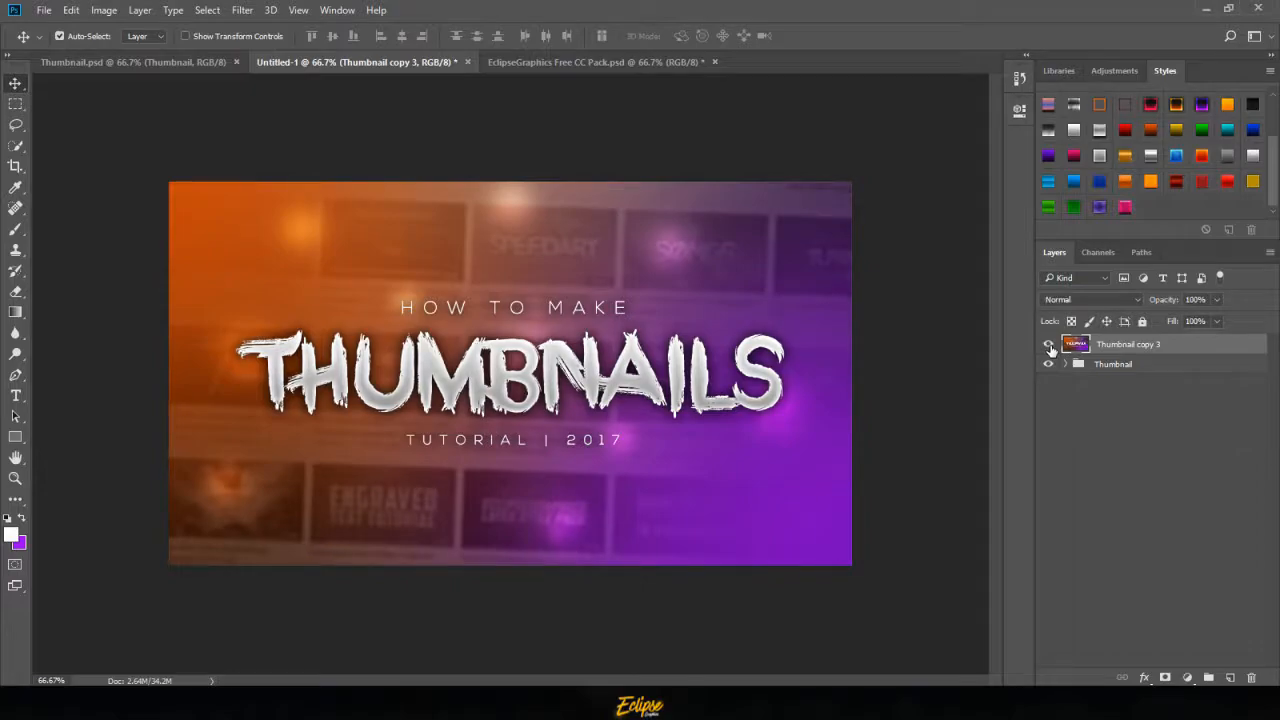
left_click(1049, 345)
left_click(1049, 345)
left_click(1049, 345)
left_click(1049, 345)
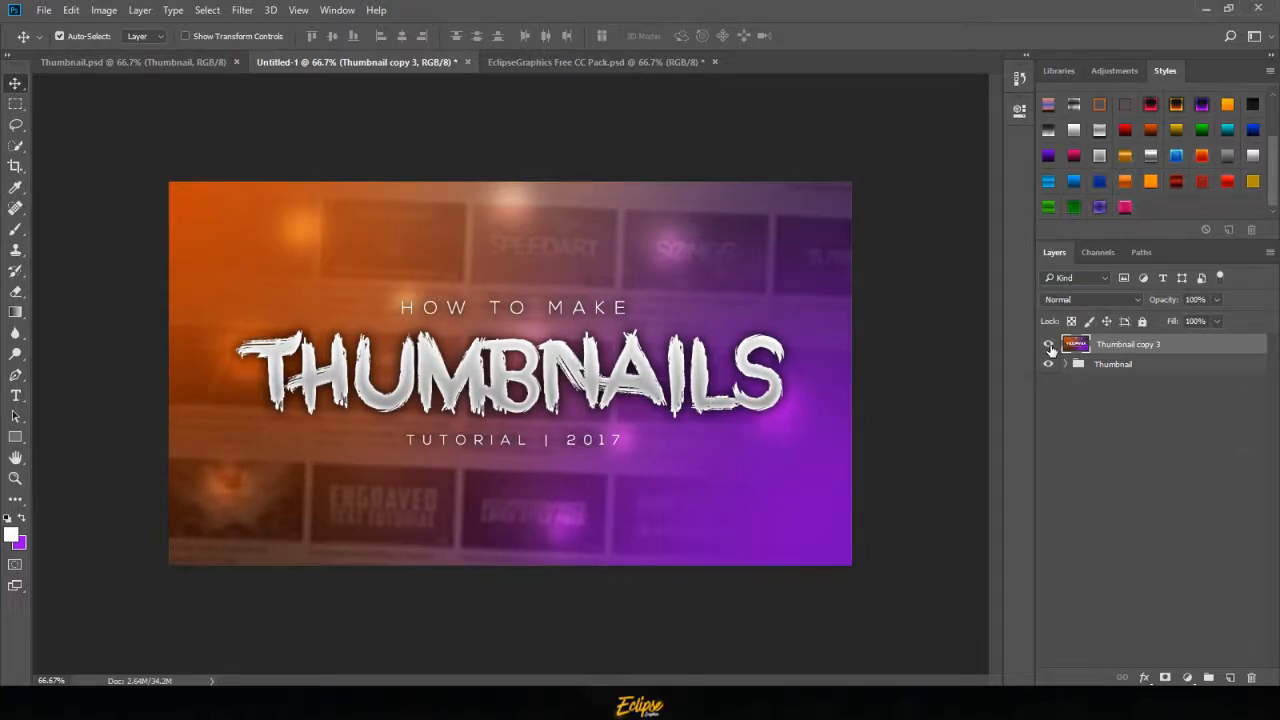